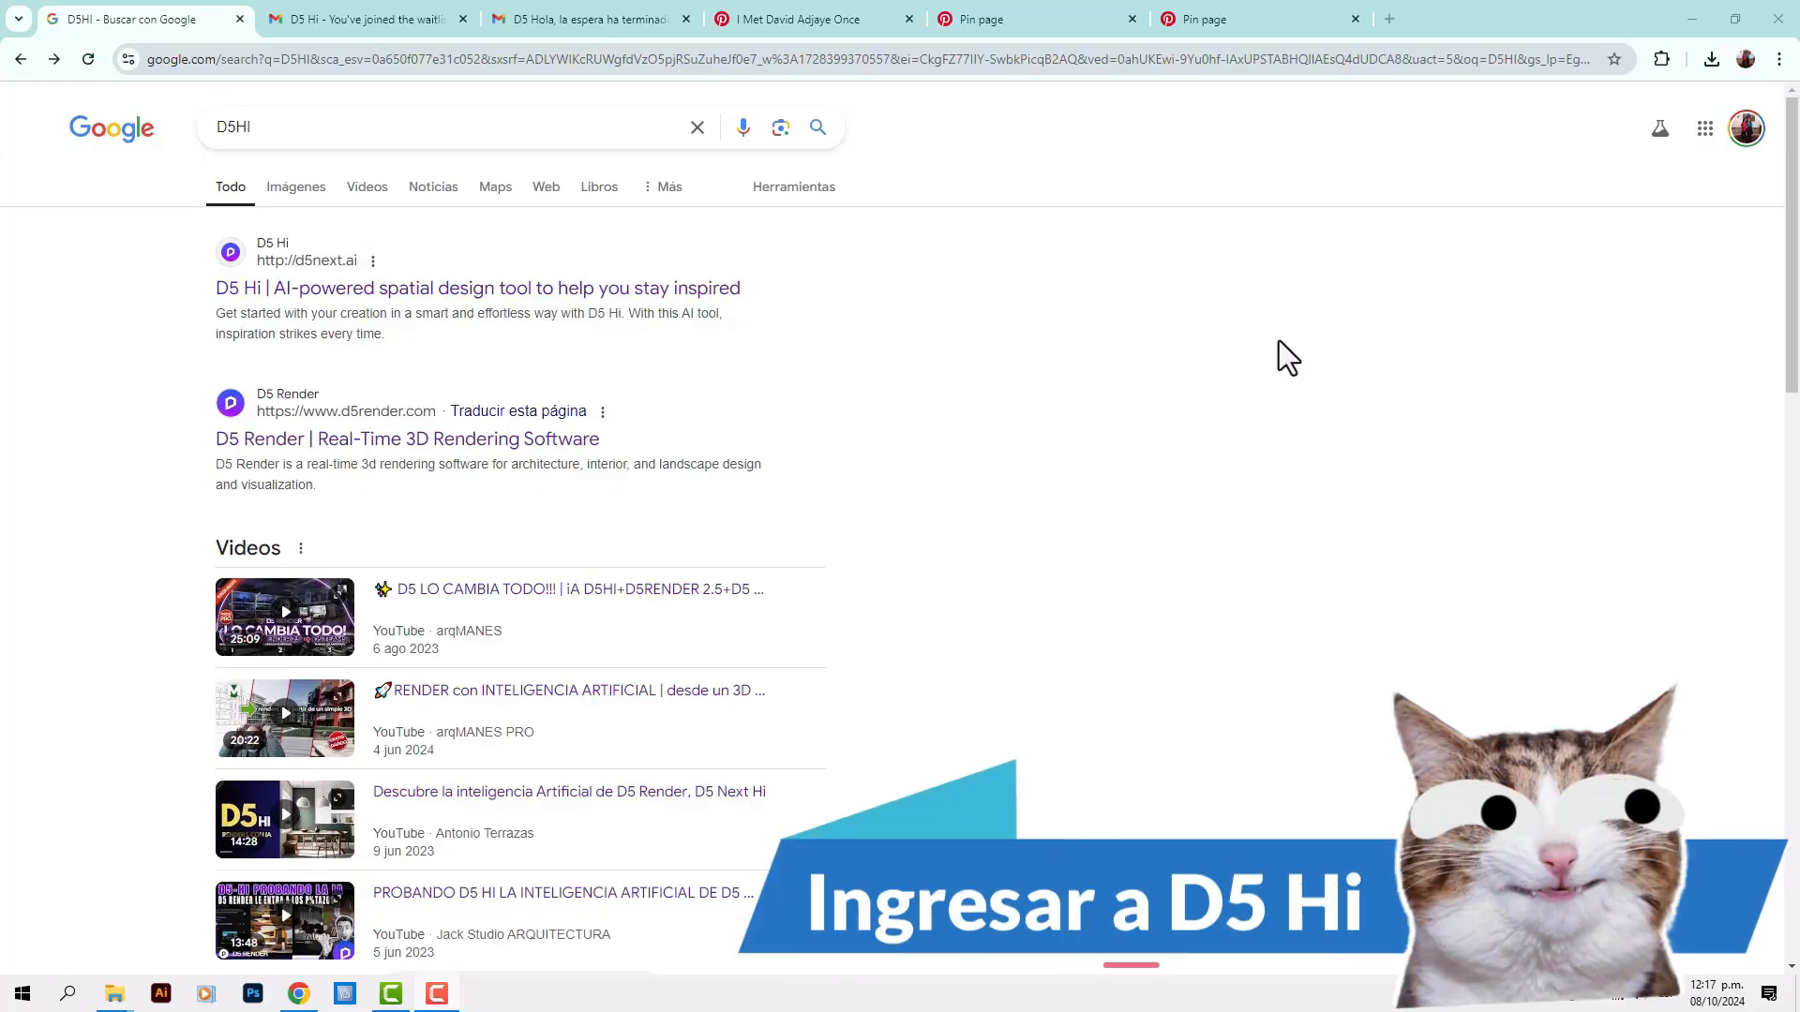
Open the D5 Hi website from the search results and show its waitlist e-mail sign-up field
{"action": "left_click", "coordinate": [280, 294]}
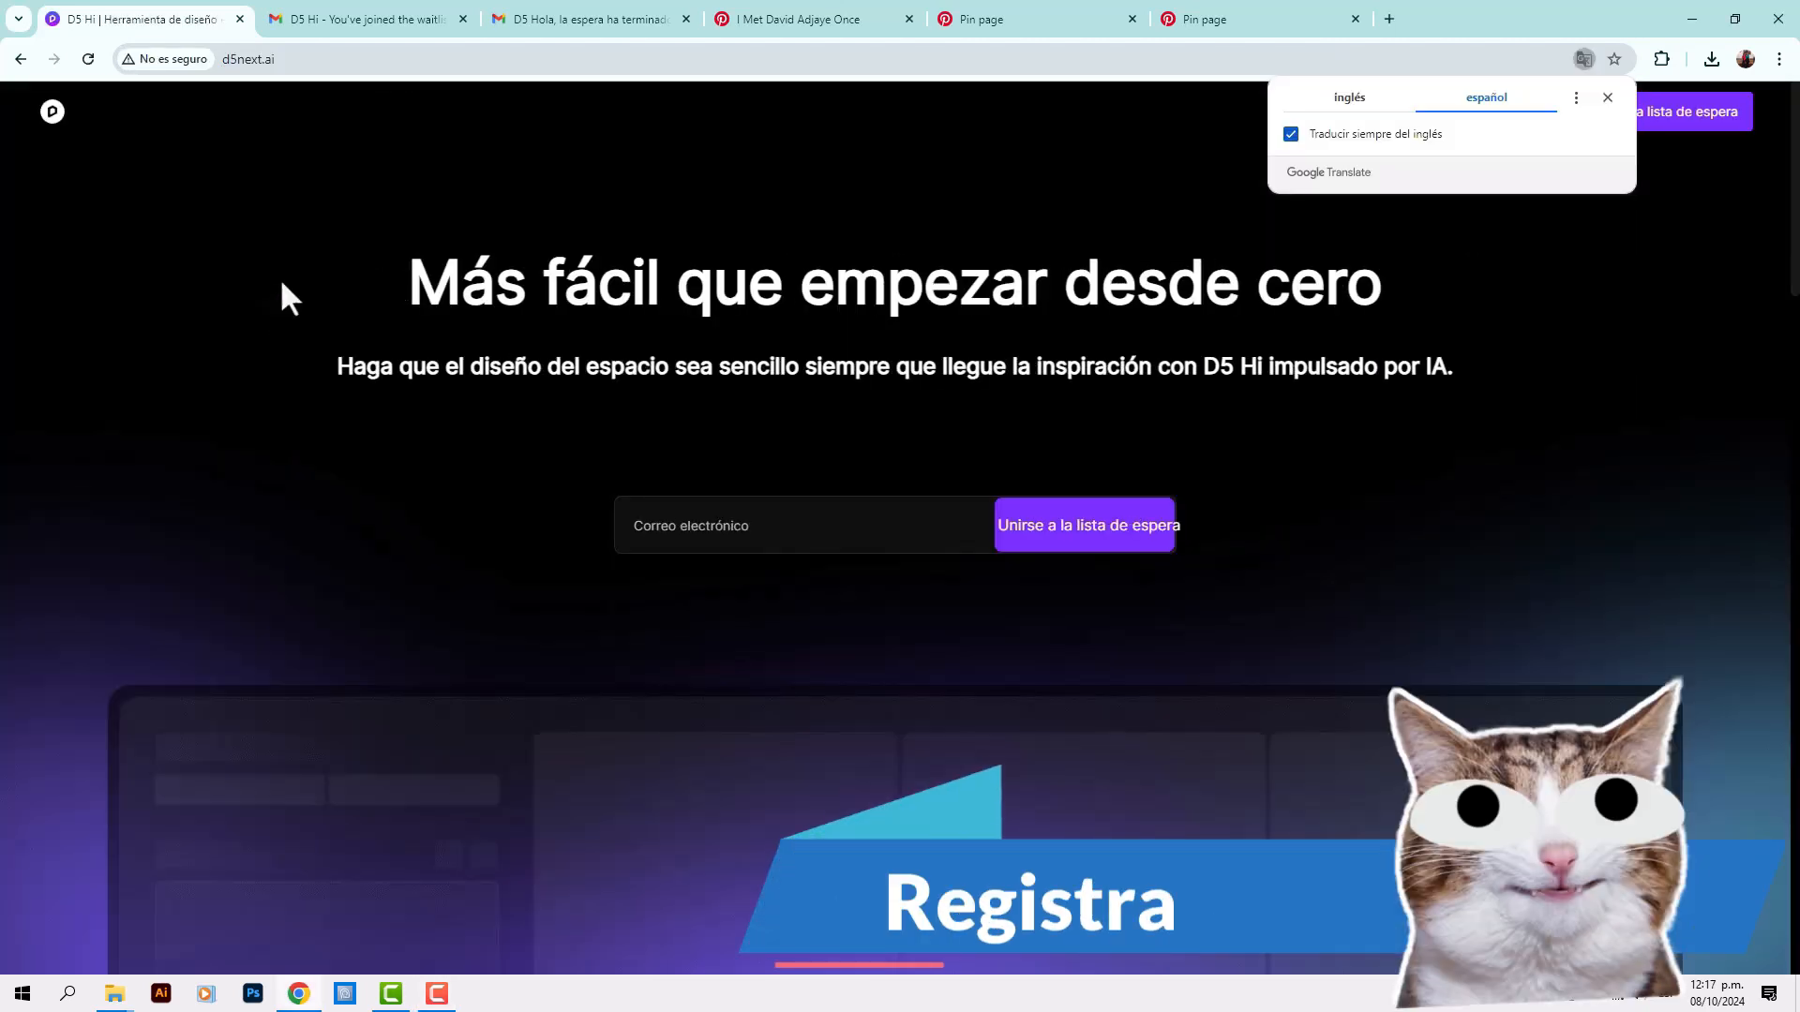
{"action": "left_click", "coordinate": [645, 531]}
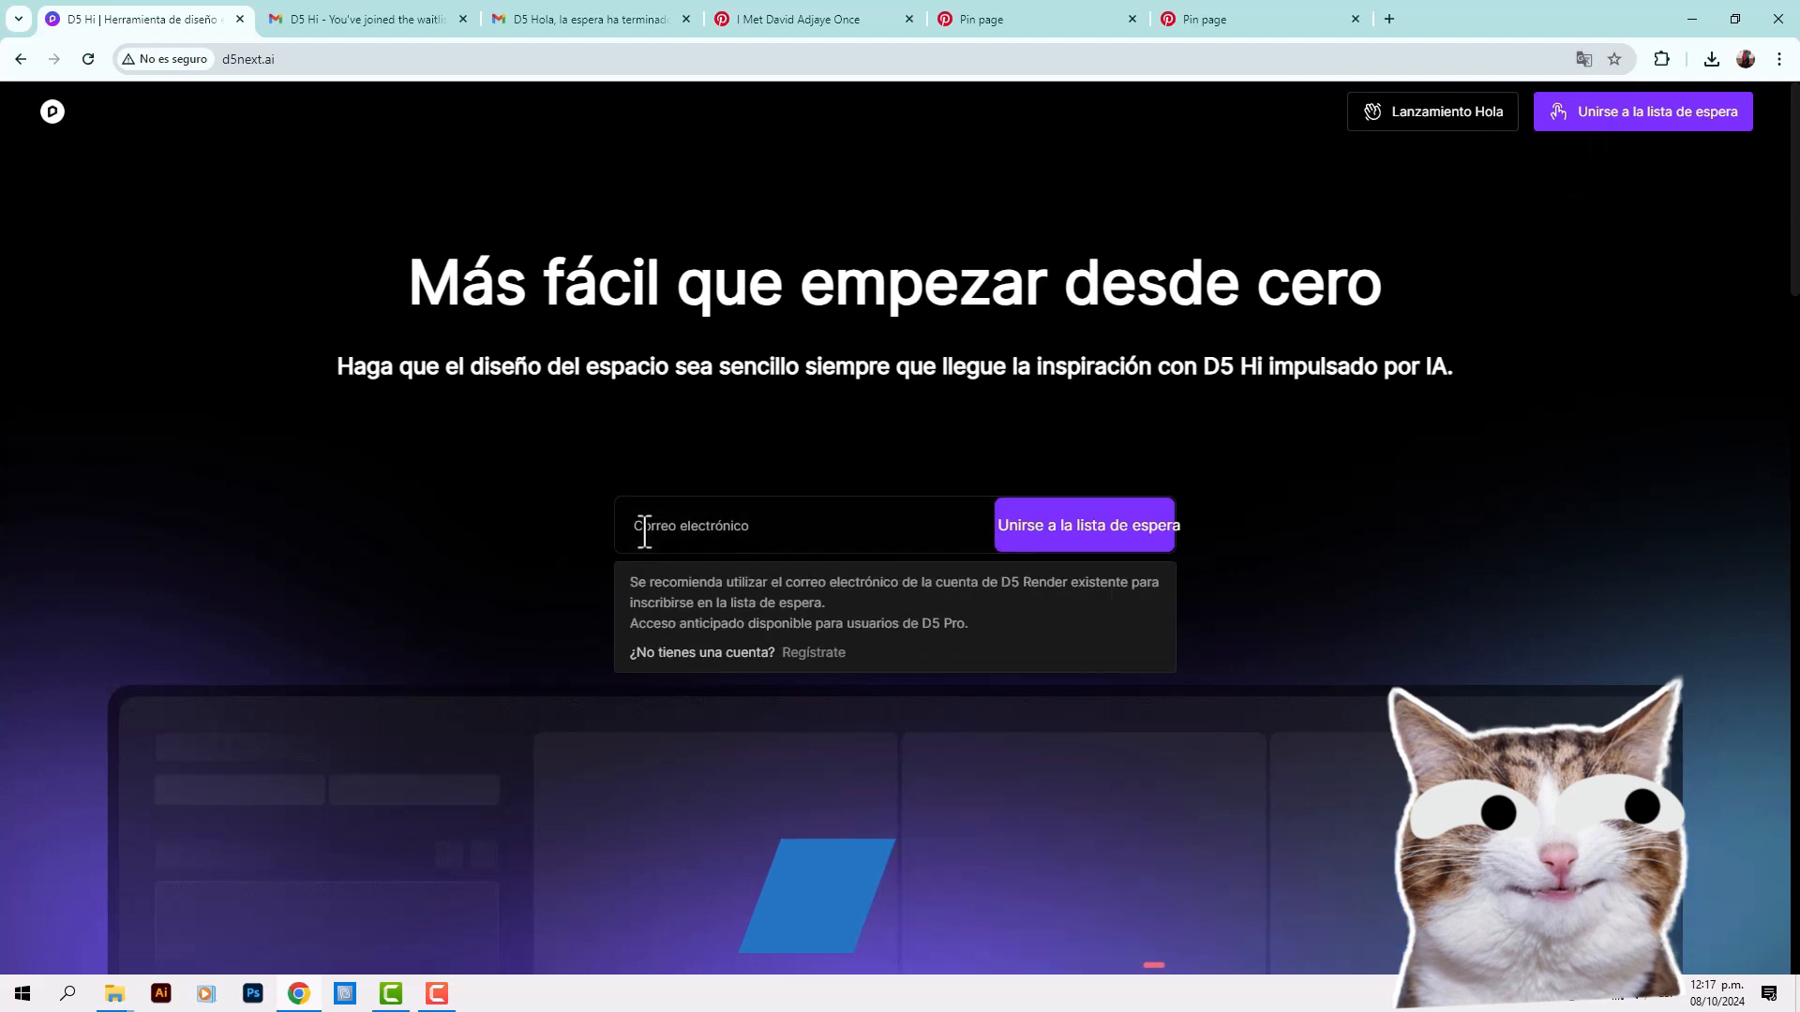
Review the D5 Hi waitlist confirmation e-mail, its linked account registration page, and the e-mail granting access
{"action": "left_click", "coordinate": [381, 21]}
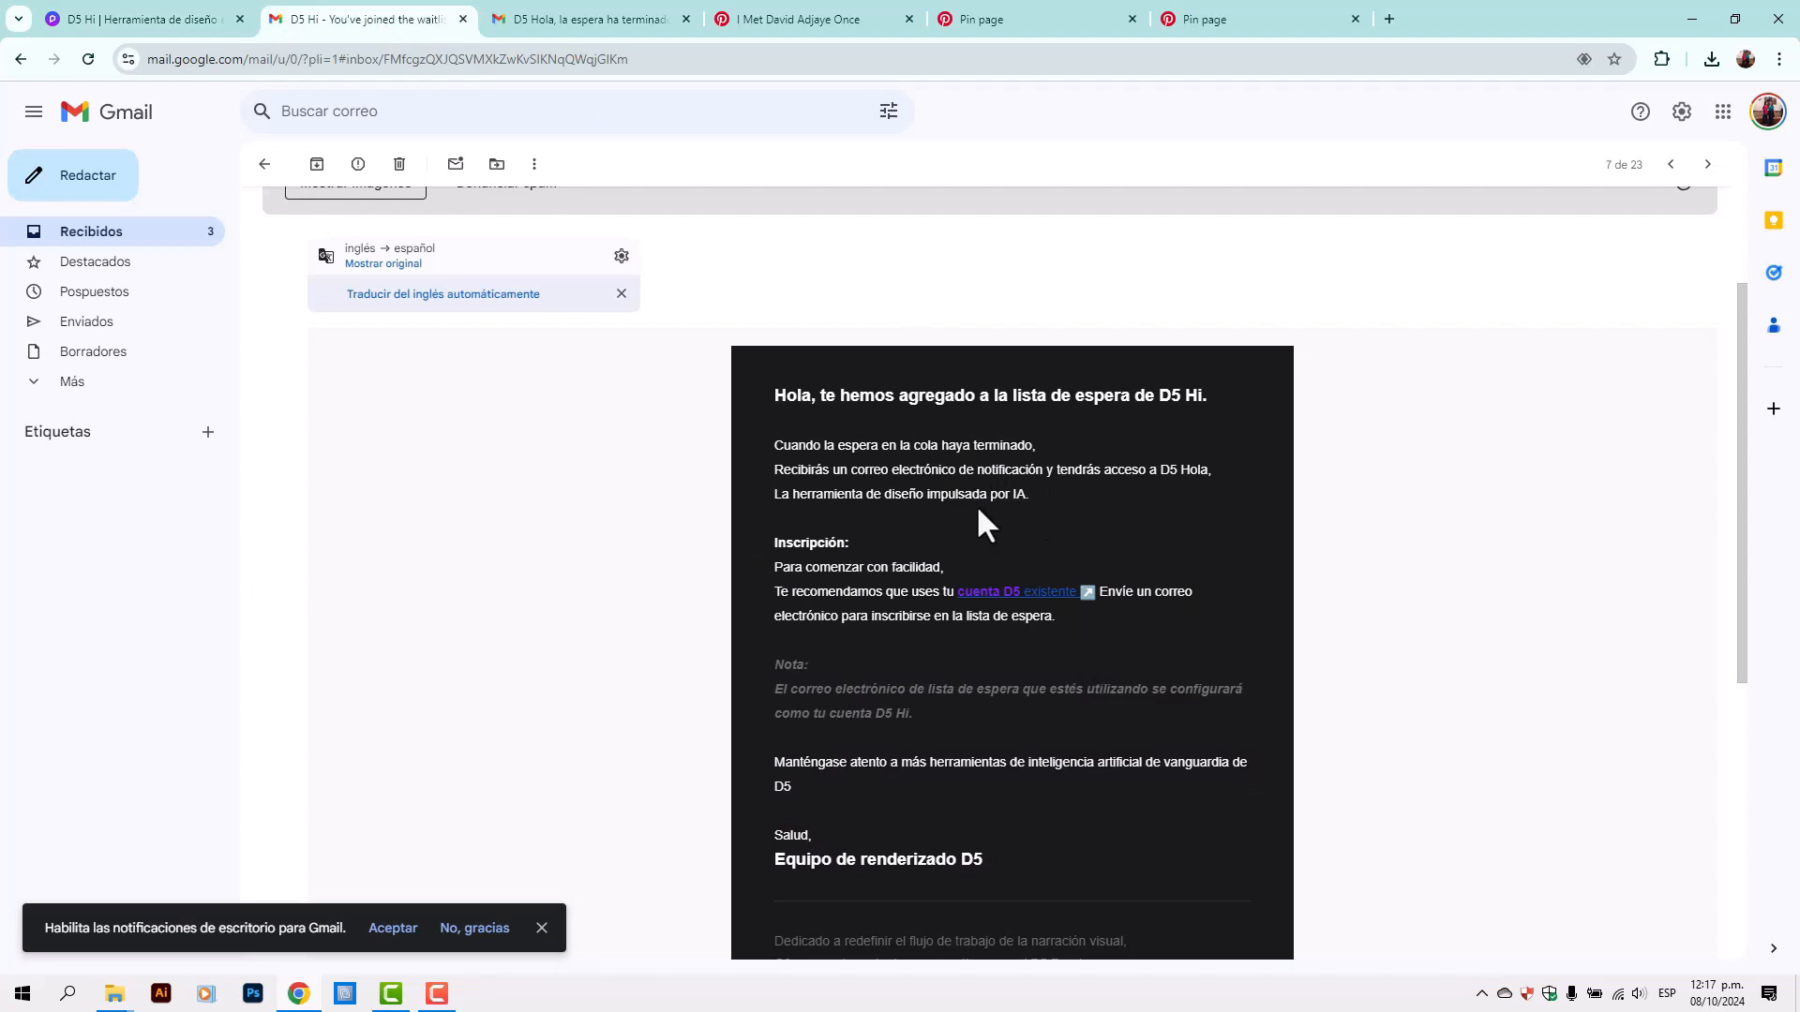
{"action": "left_click", "coordinate": [985, 596]}
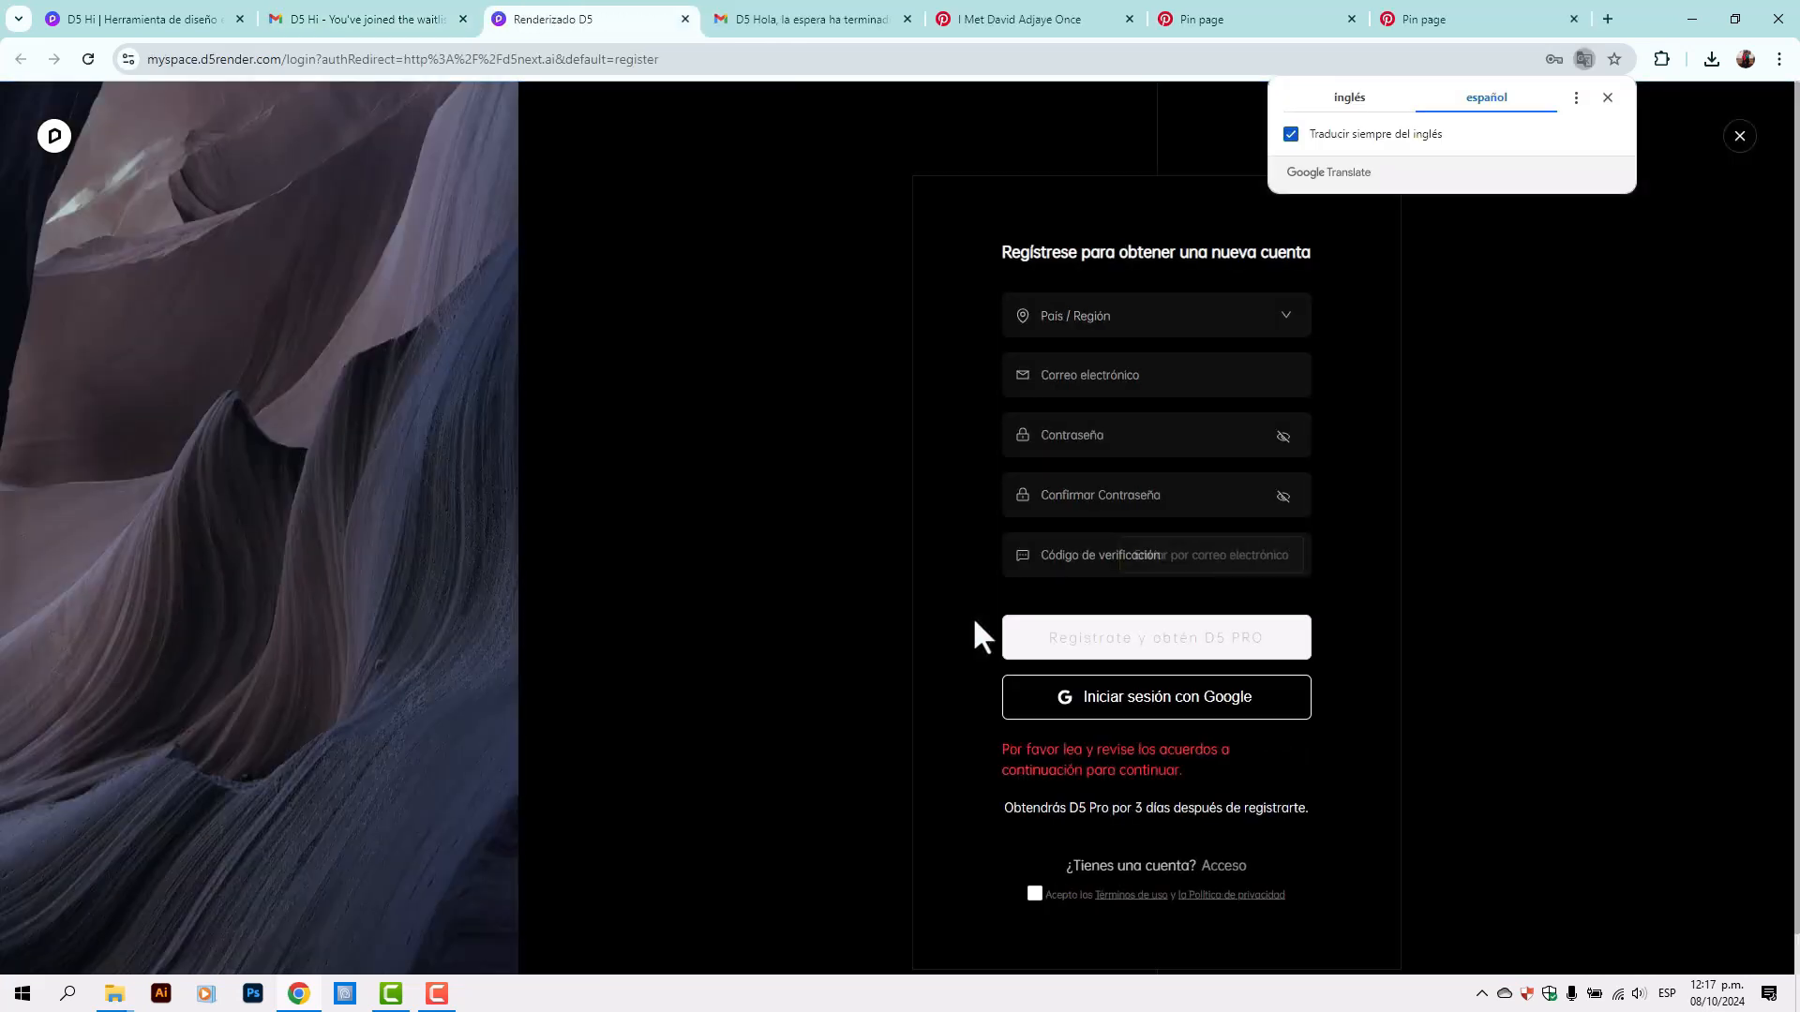
{"action": "left_click", "coordinate": [1034, 366]}
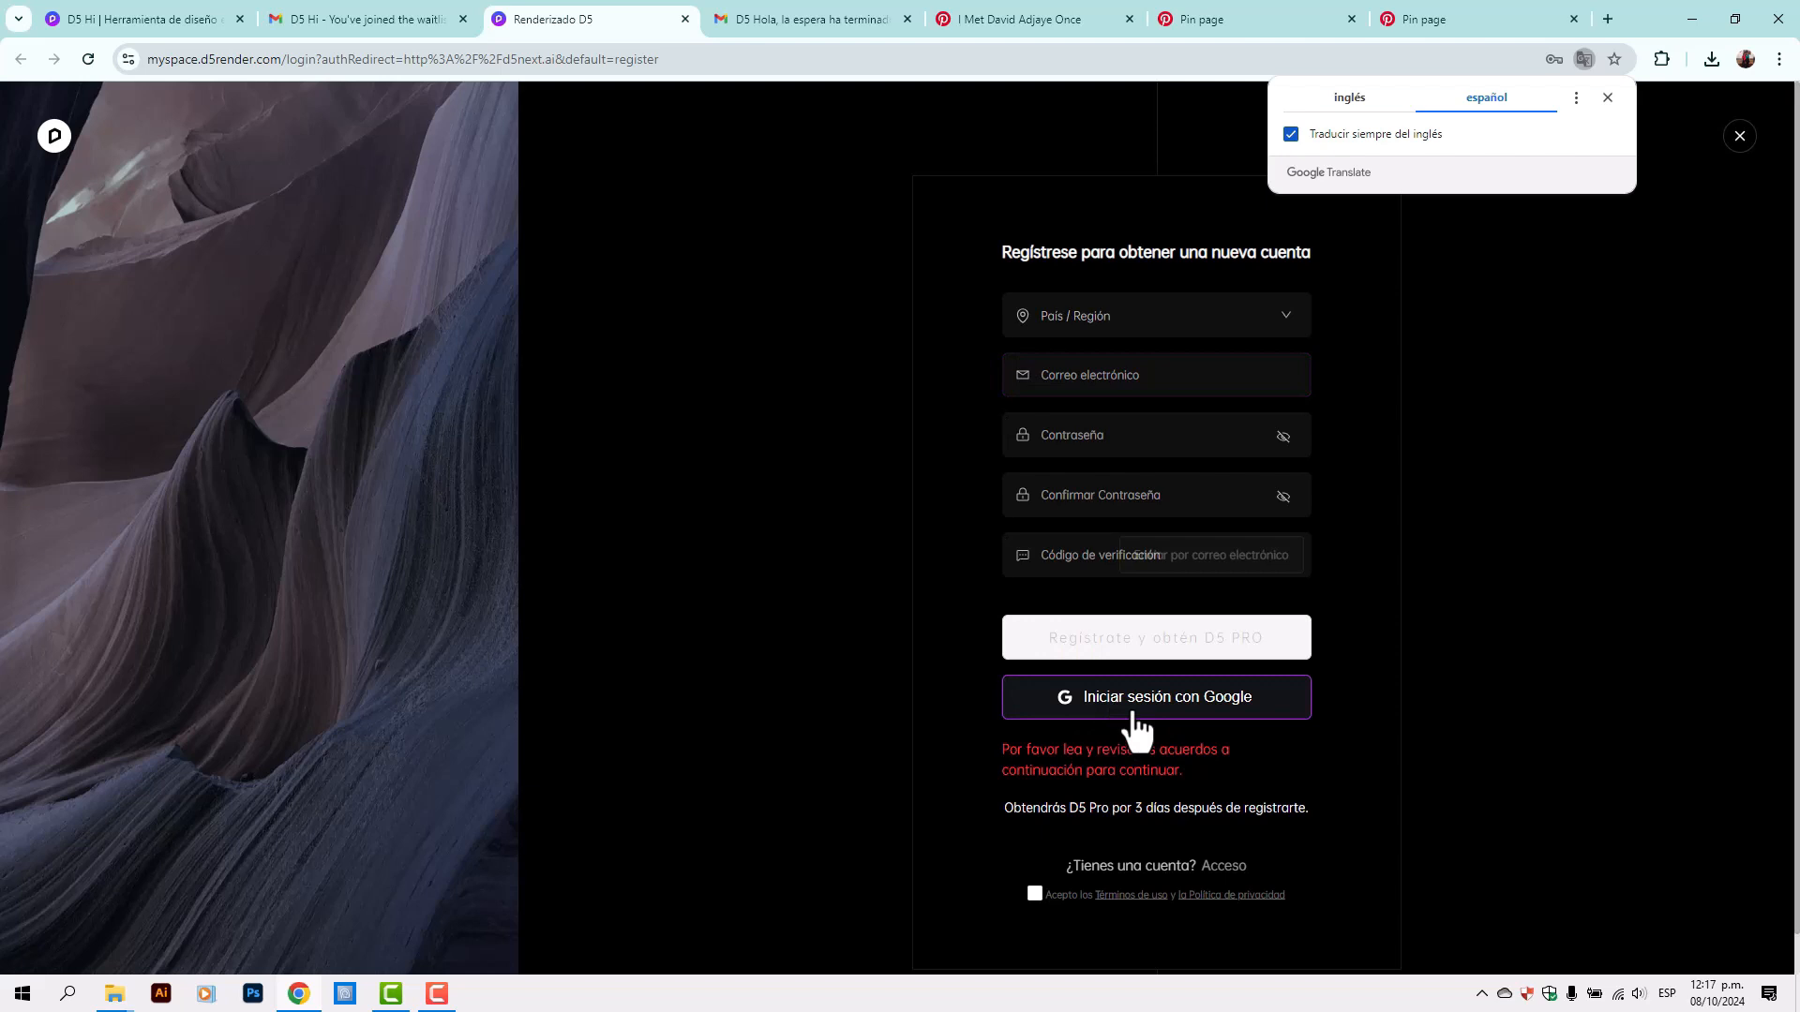
{"action": "left_click", "coordinate": [684, 19]}
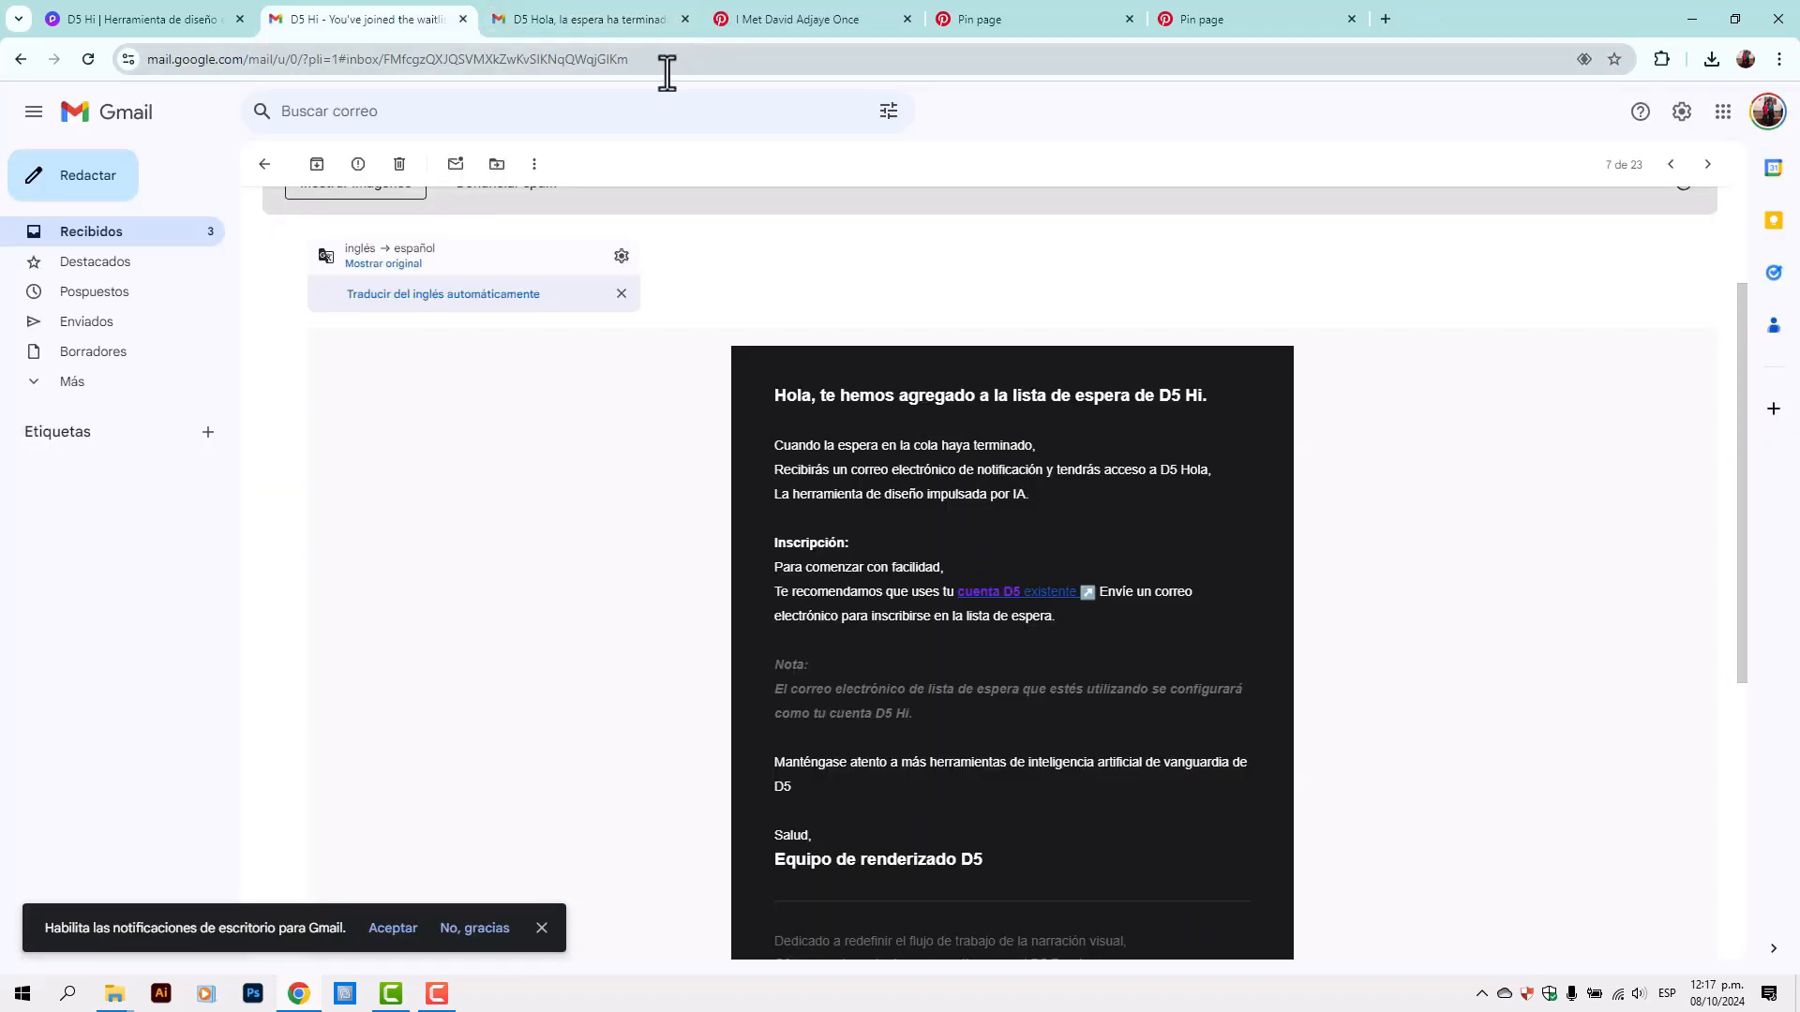
{"action": "left_click", "coordinate": [559, 18]}
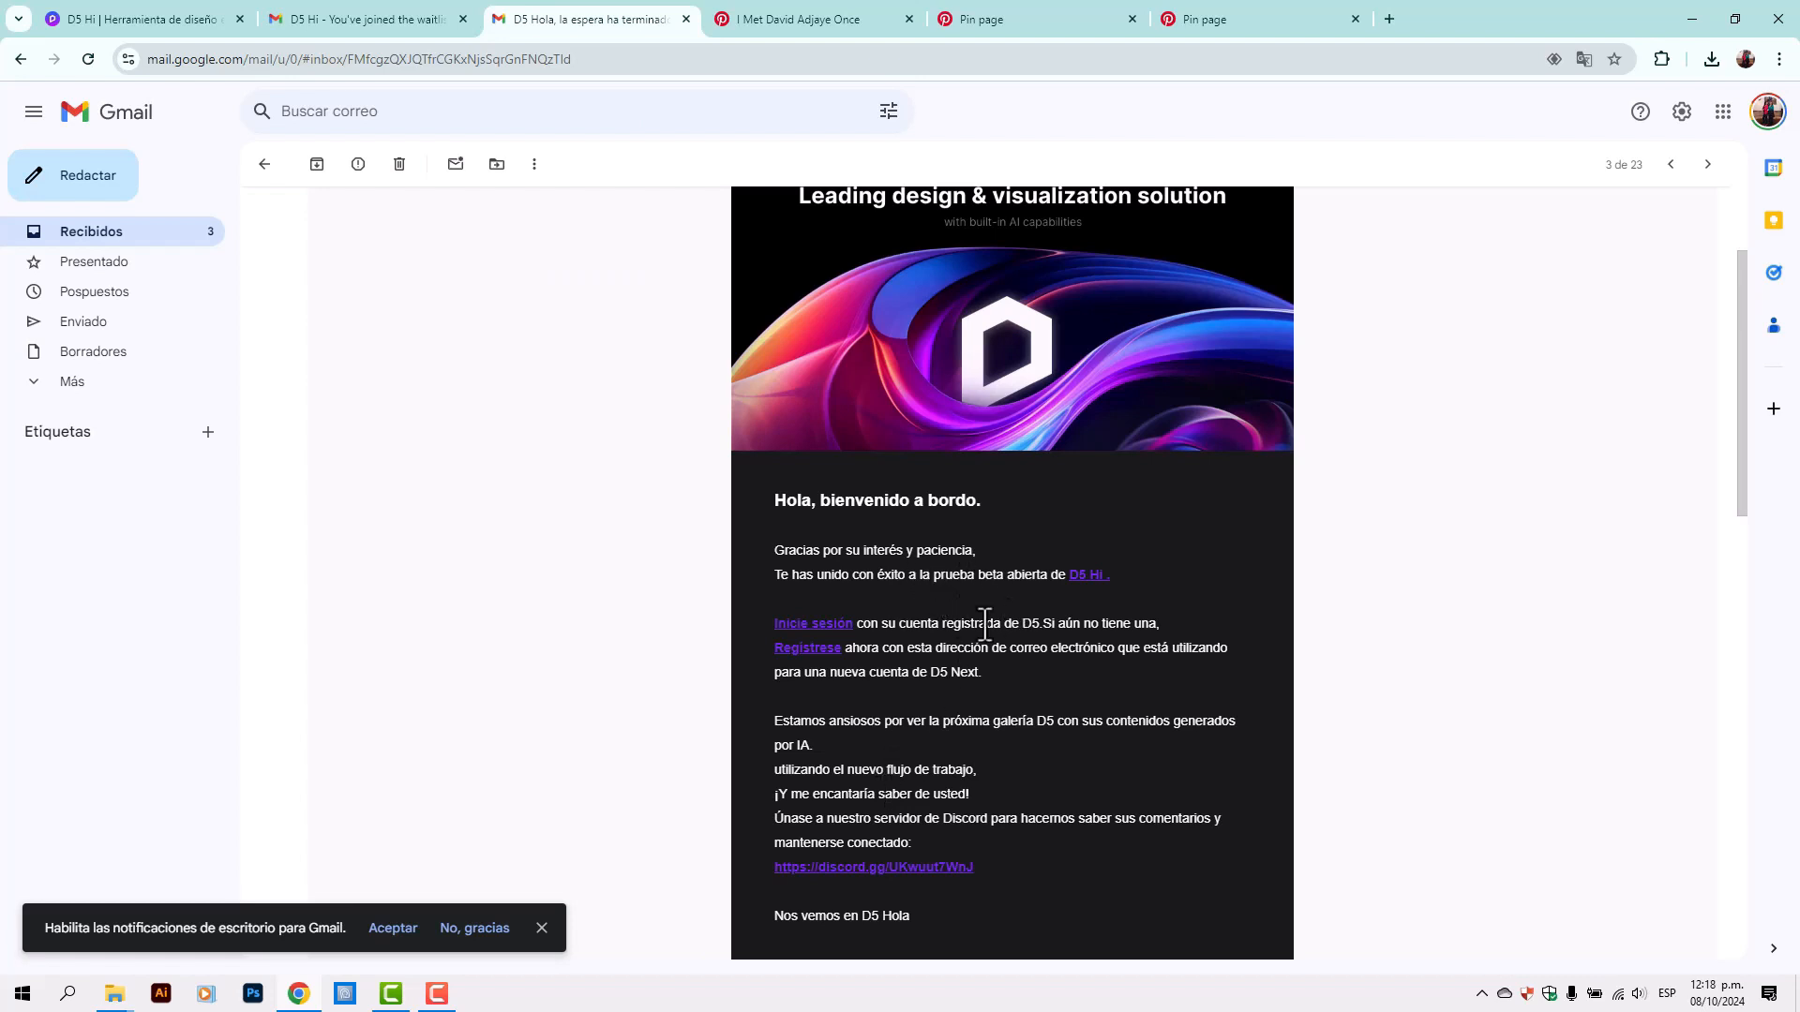
Return to the D5 Hi website and launch the Hi design tool
{"action": "left_click", "coordinate": [141, 19]}
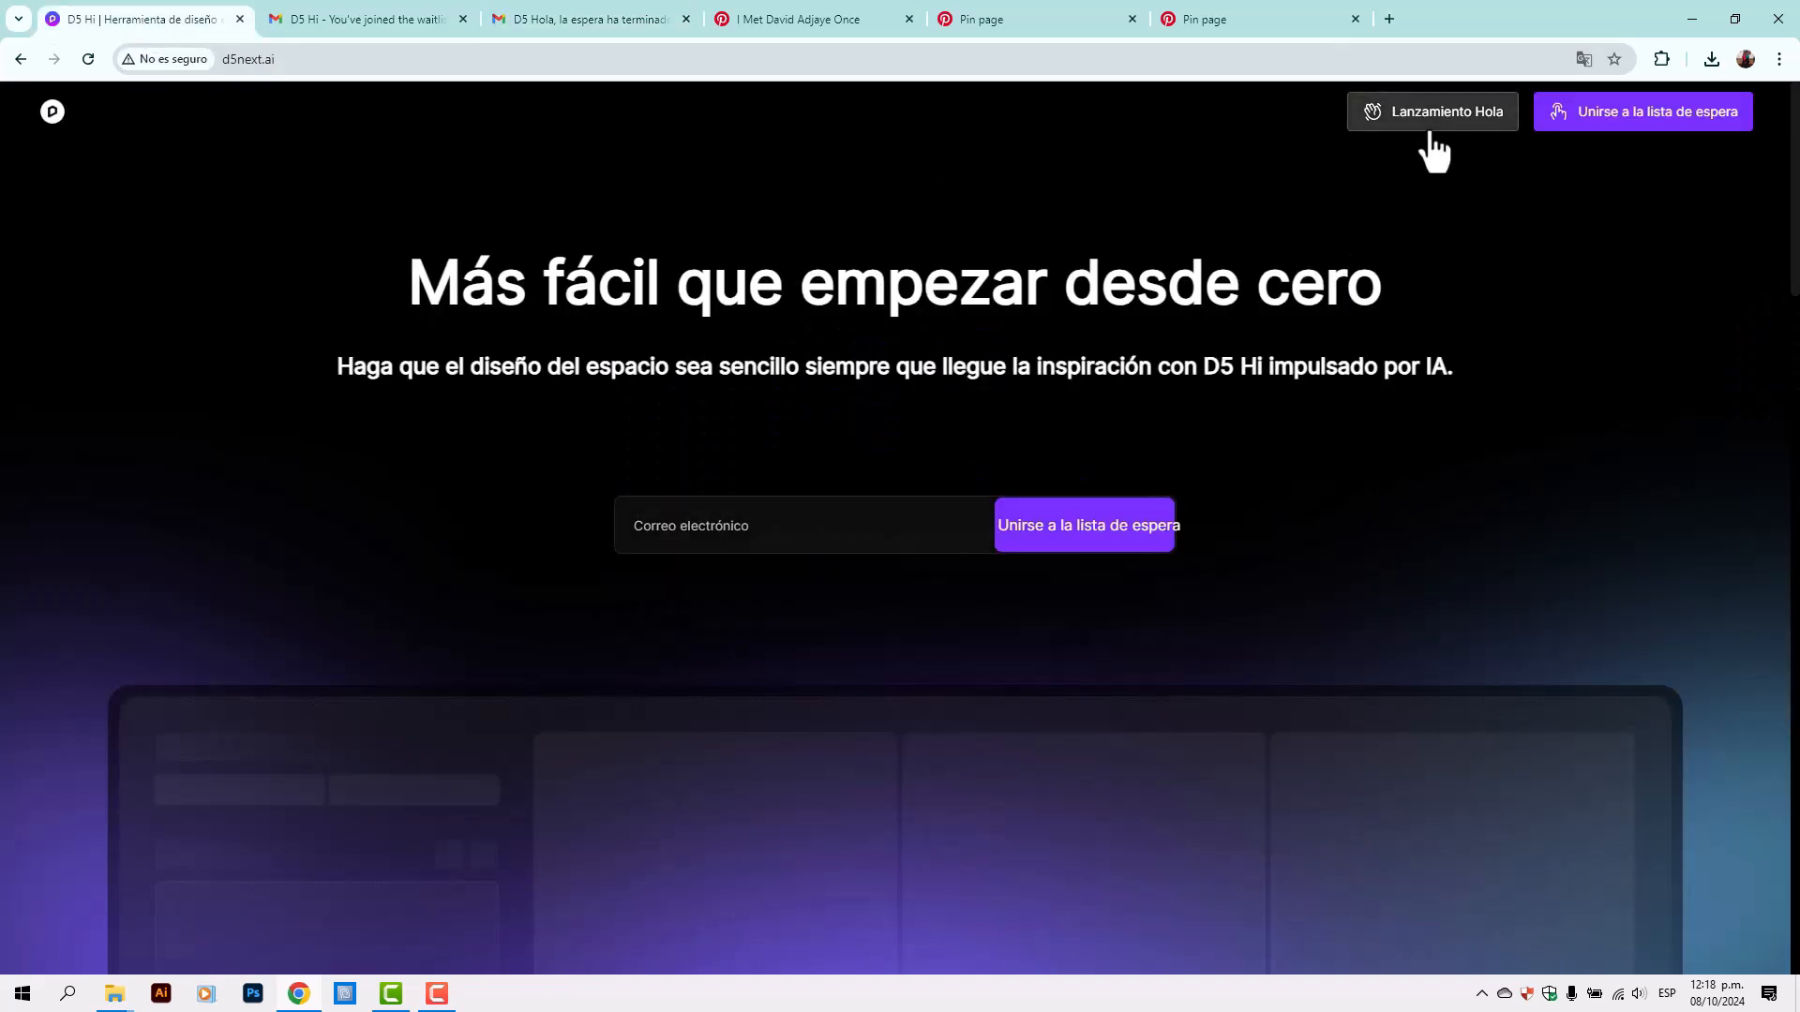
{"action": "left_click", "coordinate": [1462, 131]}
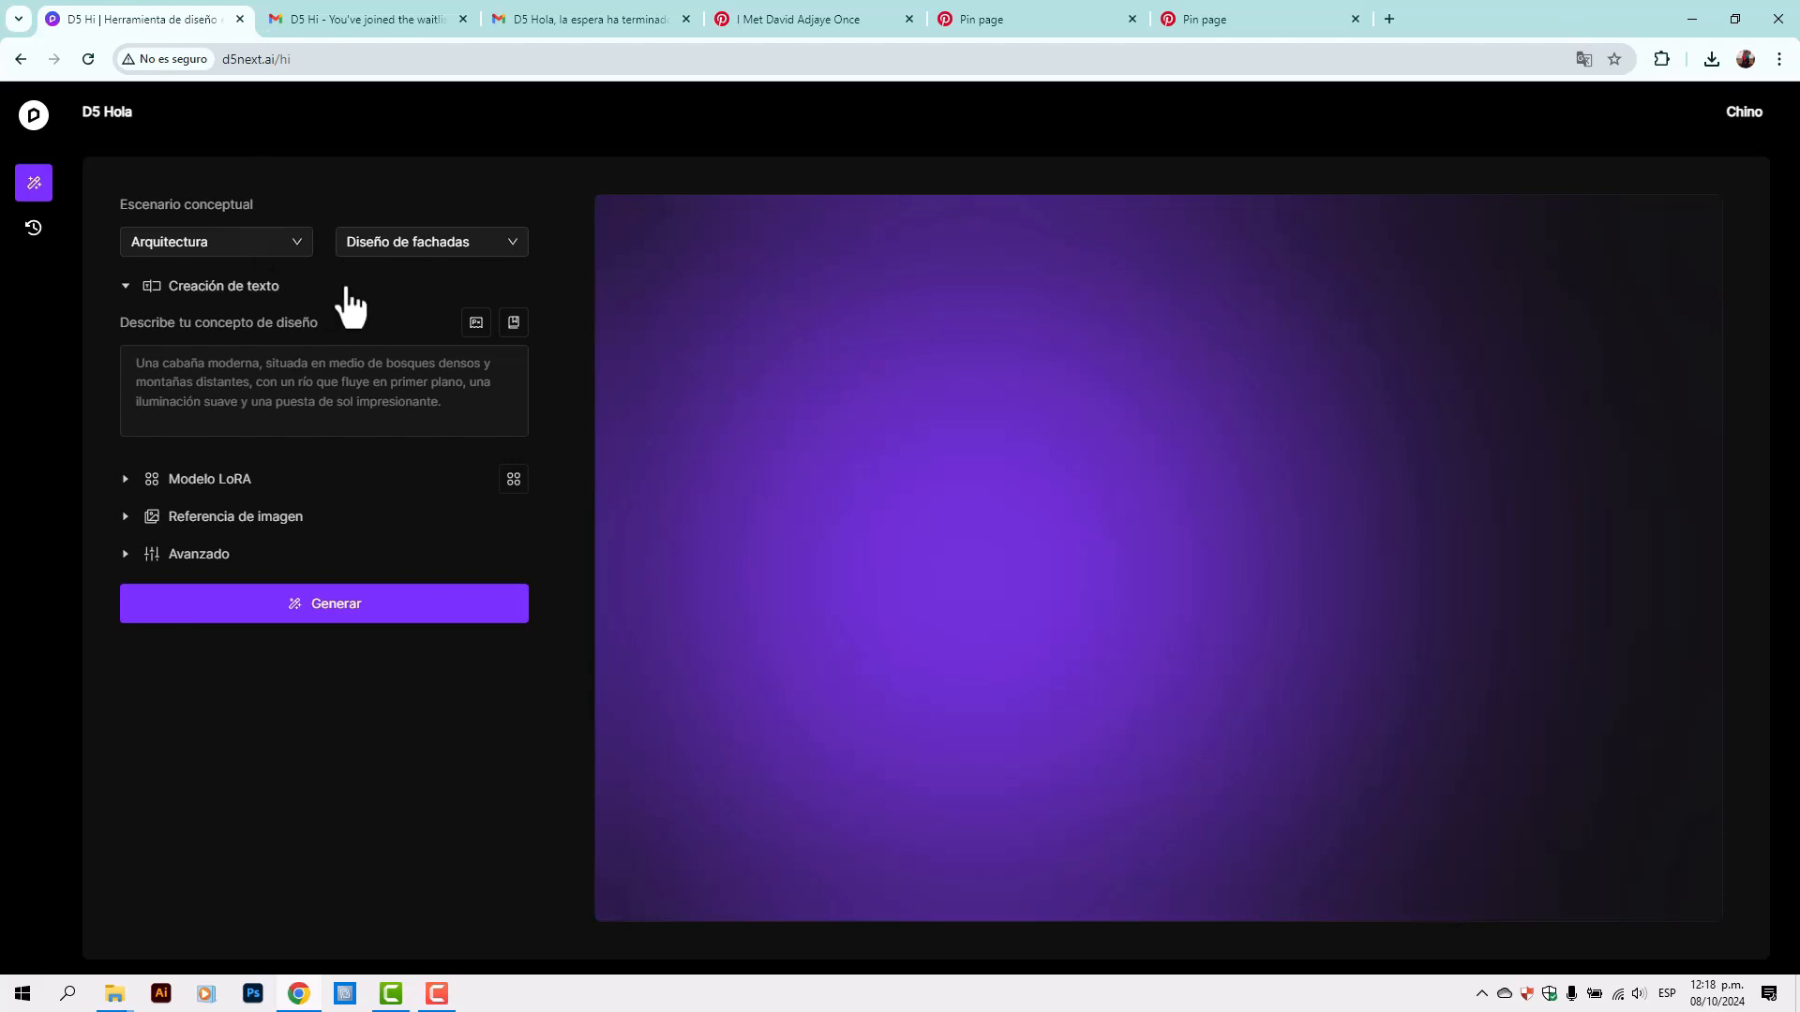
{"action": "right_click", "coordinate": [362, 186]}
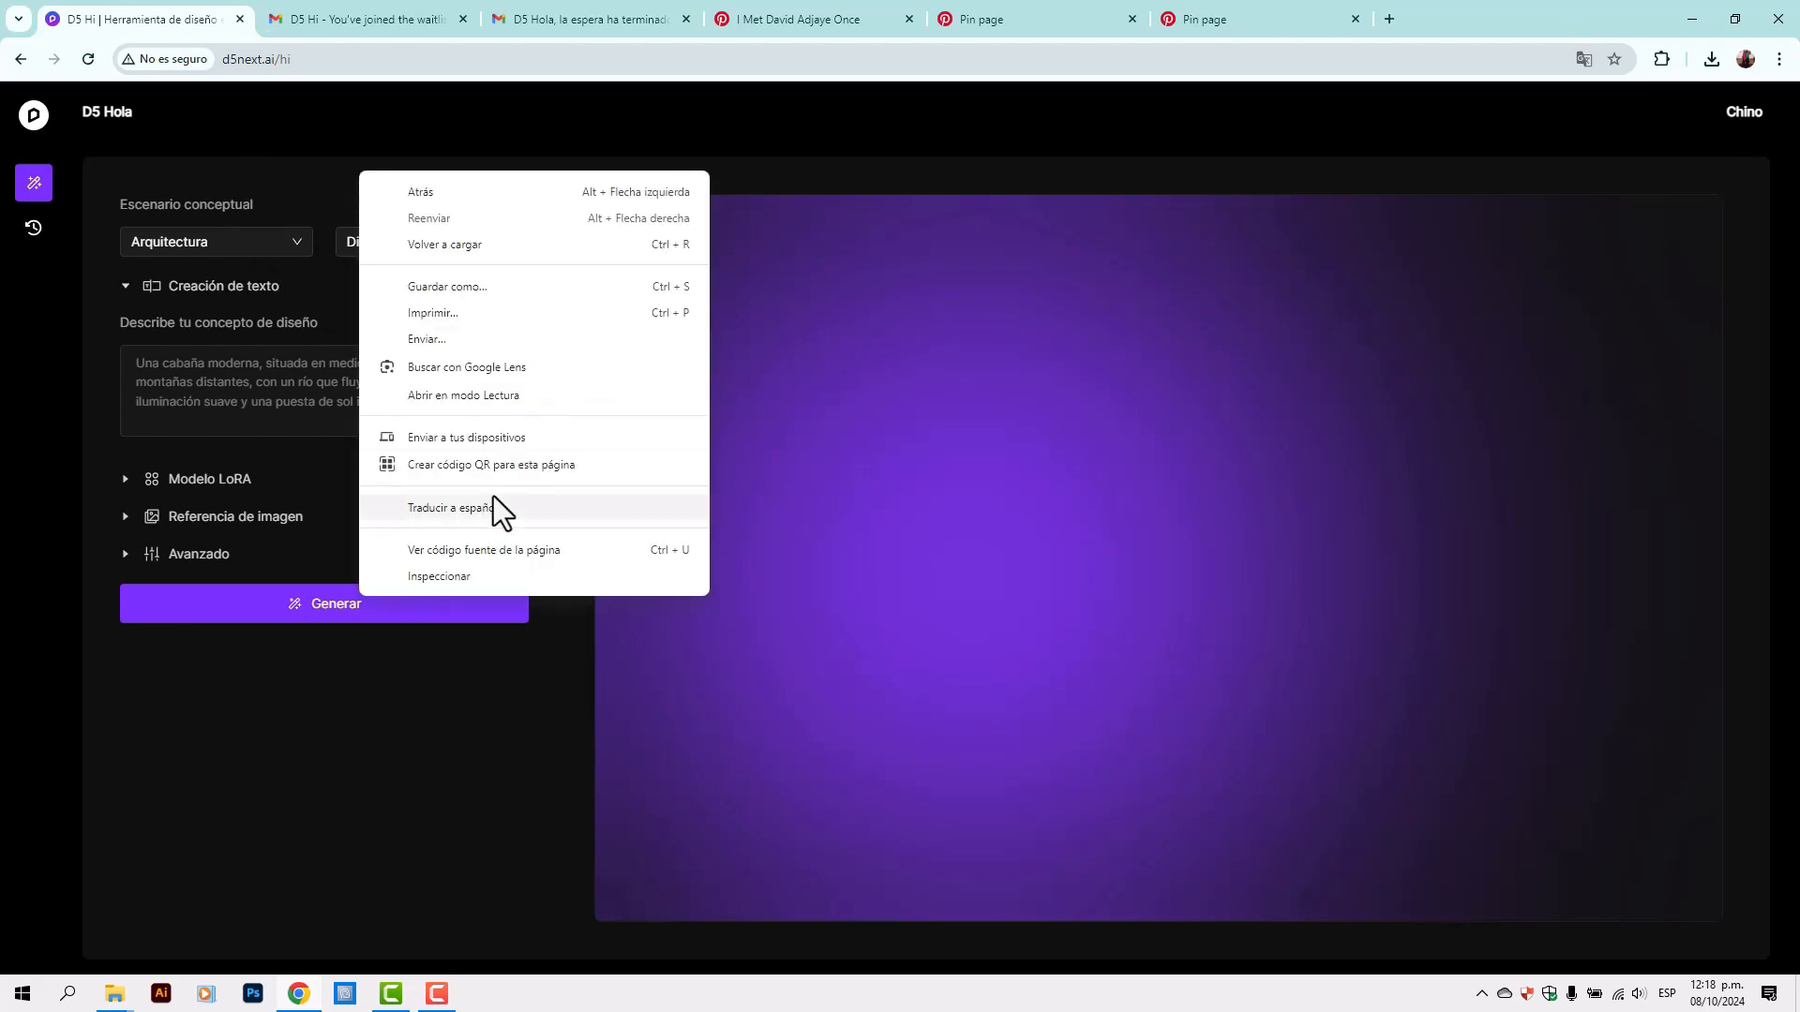
{"action": "left_click", "coordinate": [266, 134]}
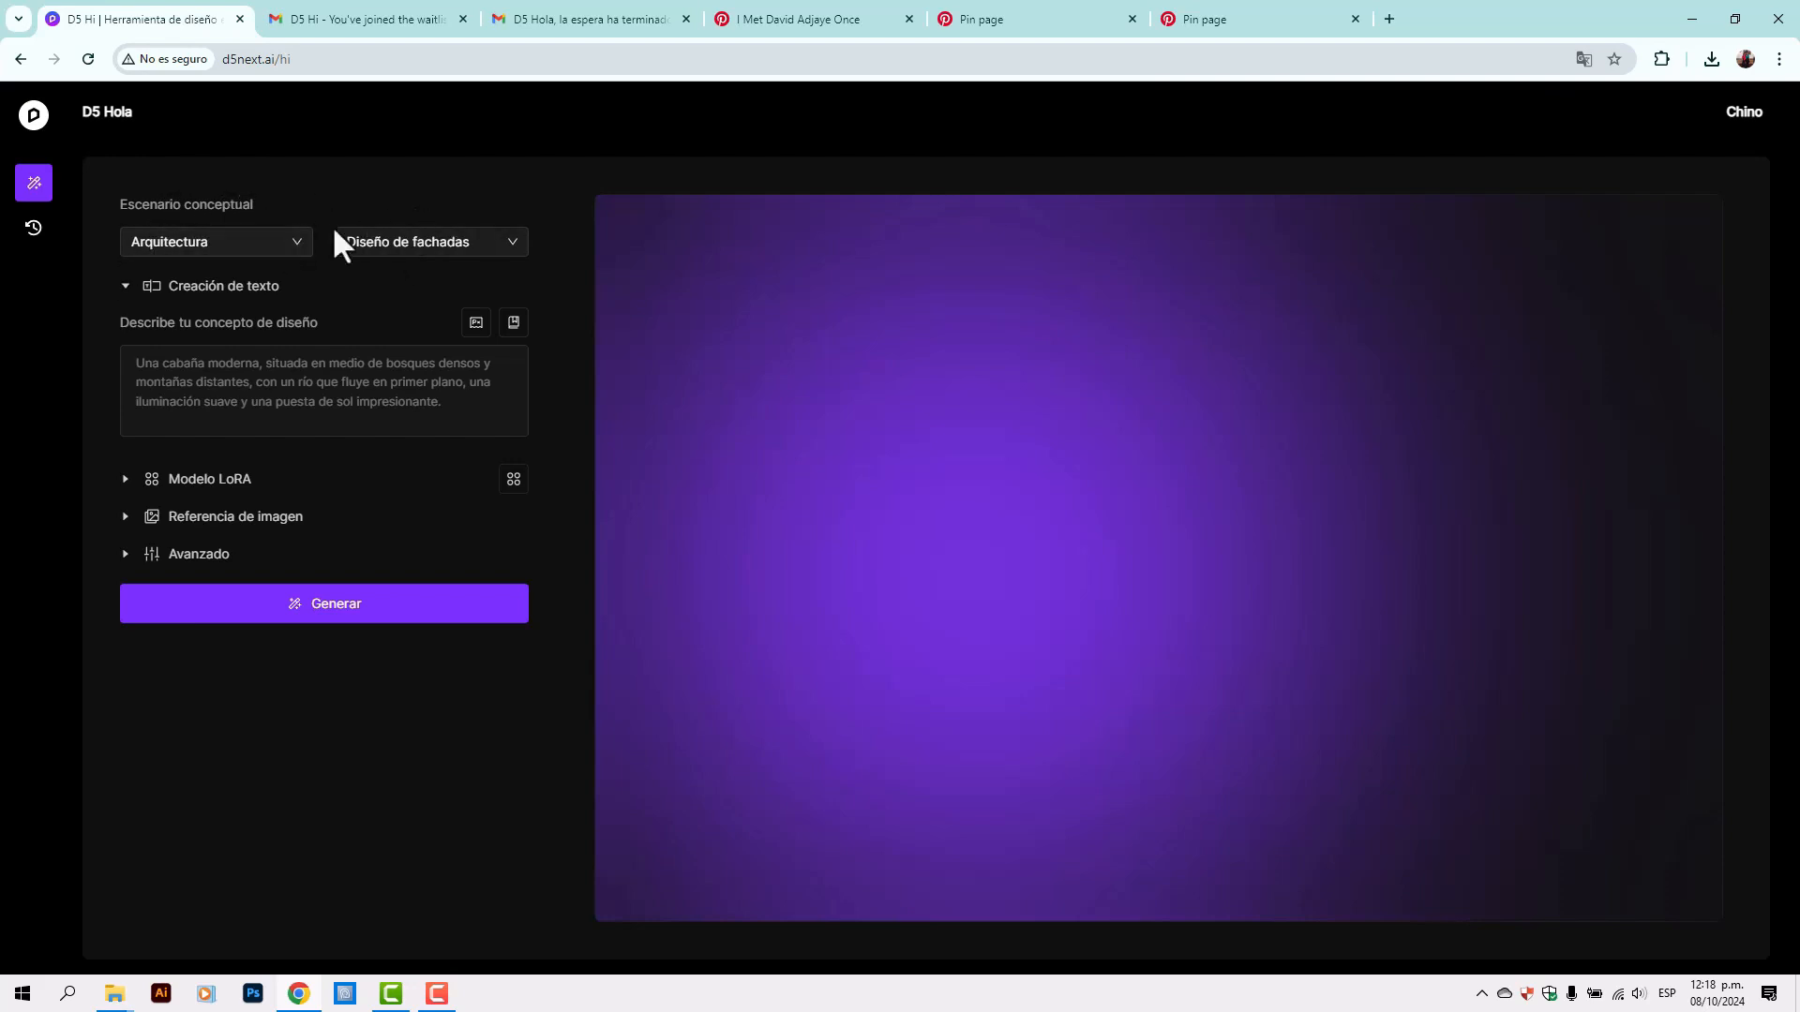
Examine the available conceptual scenario categories and the design types offered for architecture
{"action": "left_click", "coordinate": [295, 243]}
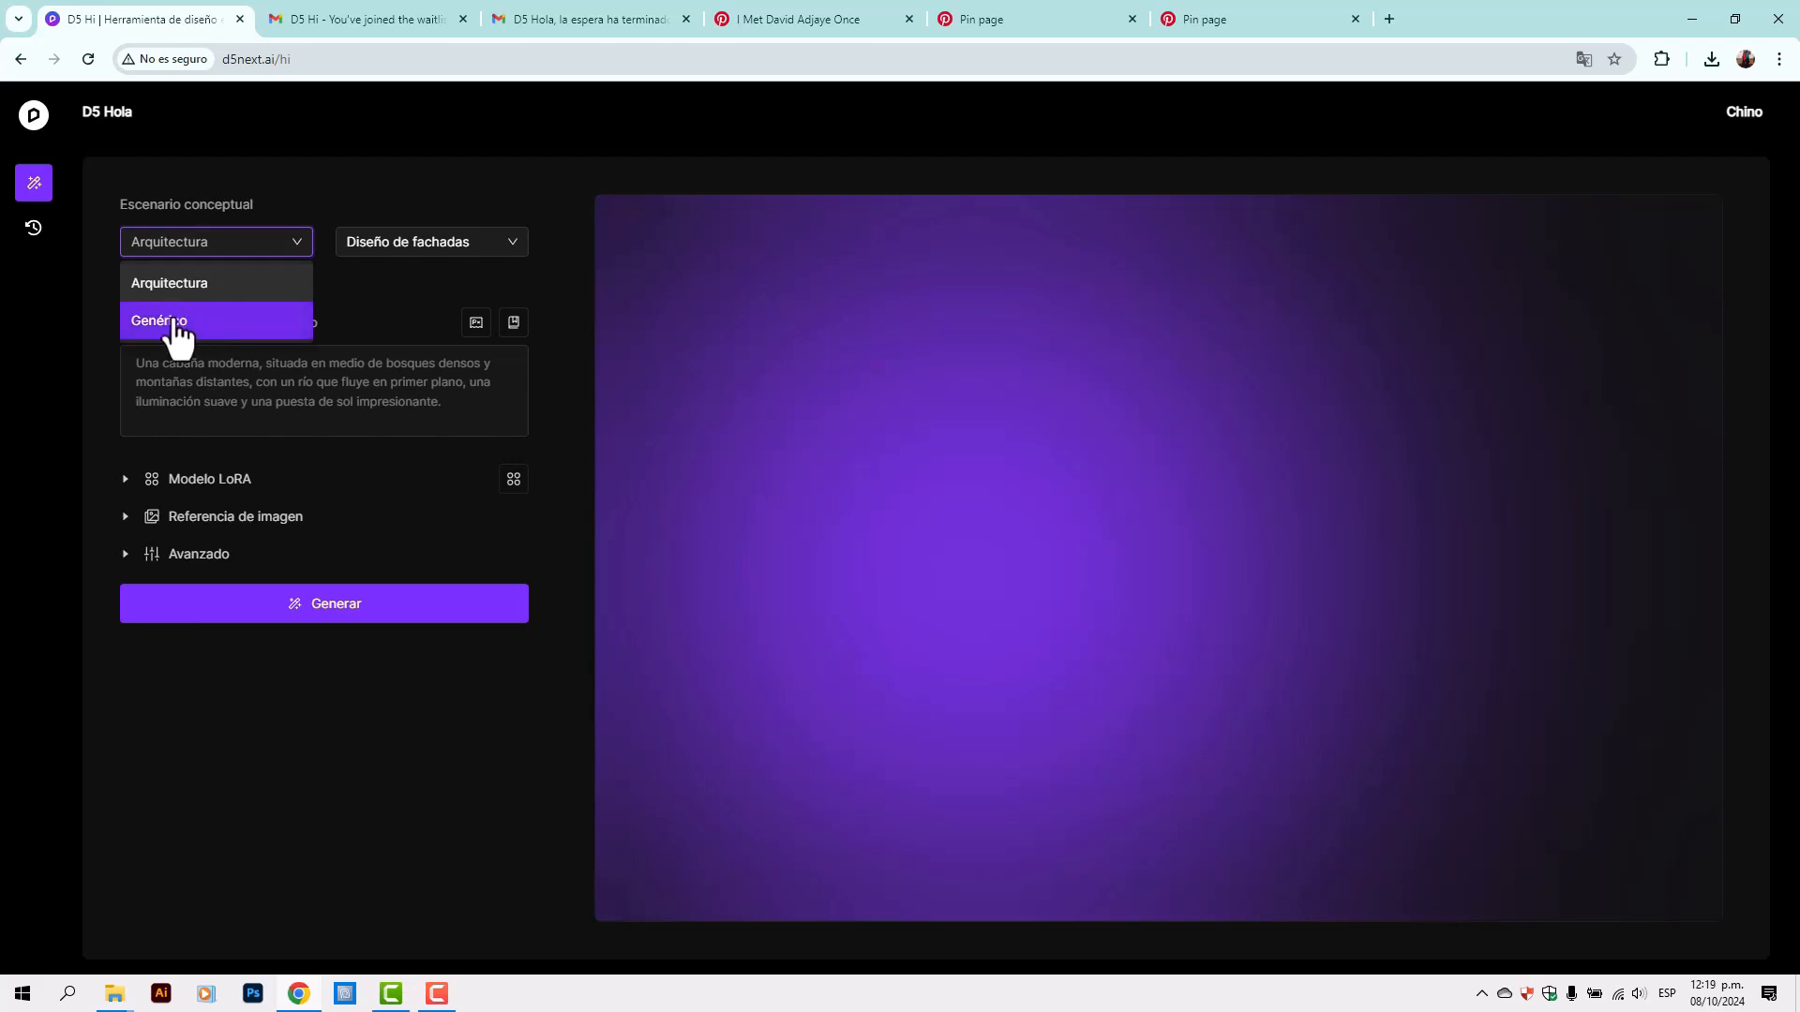
{"action": "left_click", "coordinate": [354, 189]}
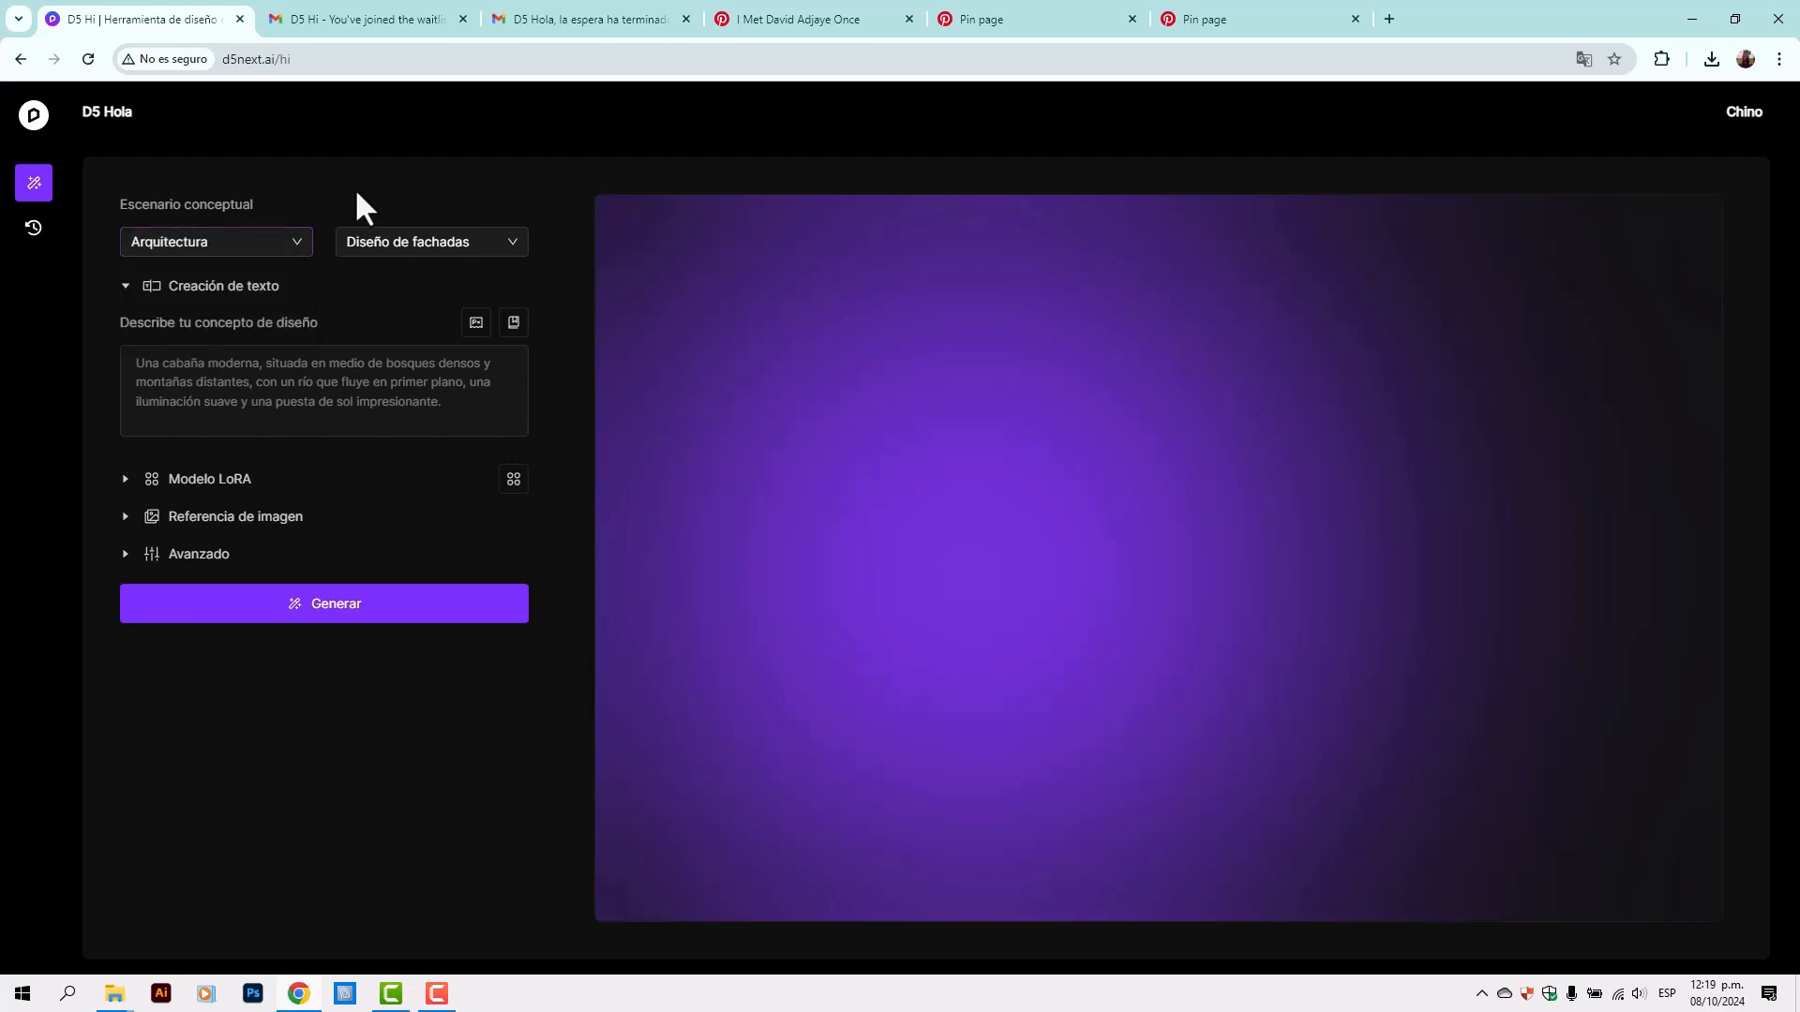
{"action": "left_click", "coordinate": [405, 260]}
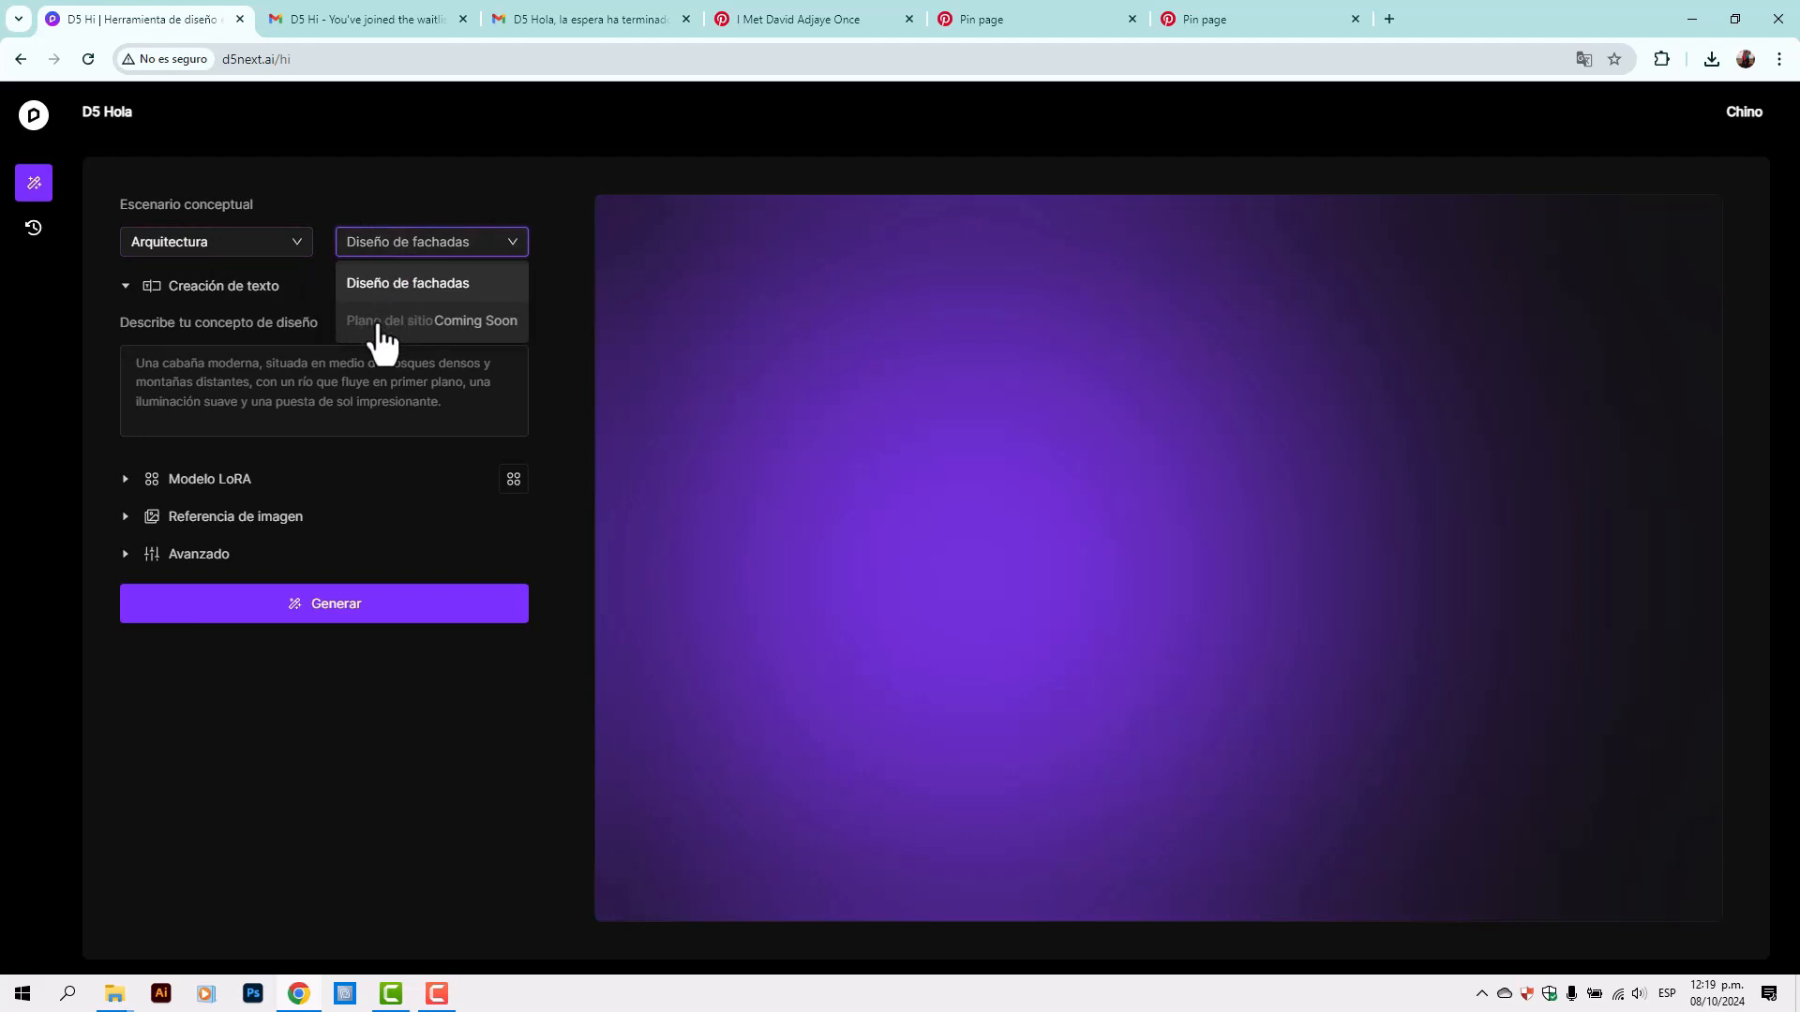
{"action": "left_click", "coordinate": [319, 178]}
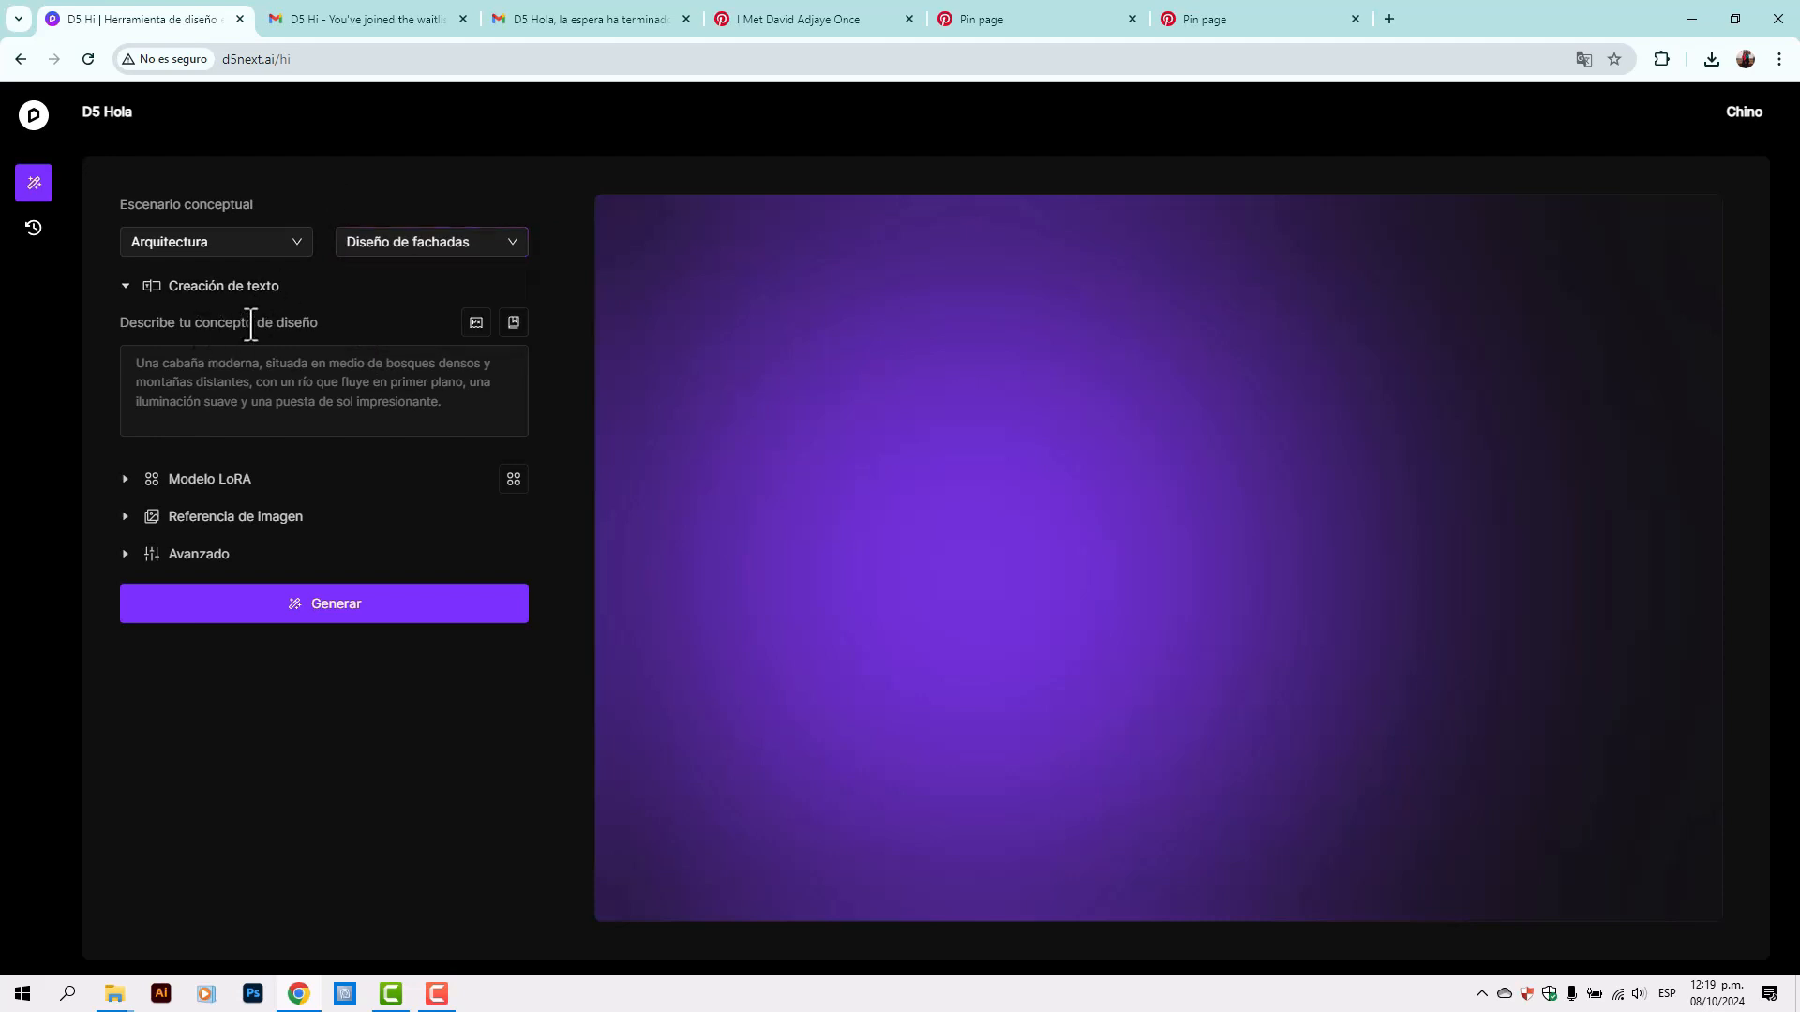
Generate facades from a Spanish prompt for a two-storey contemporary minimalist house with four volumes, ending the description at "iluminación cálida"
{"action": "left_click", "coordinate": [140, 363]}
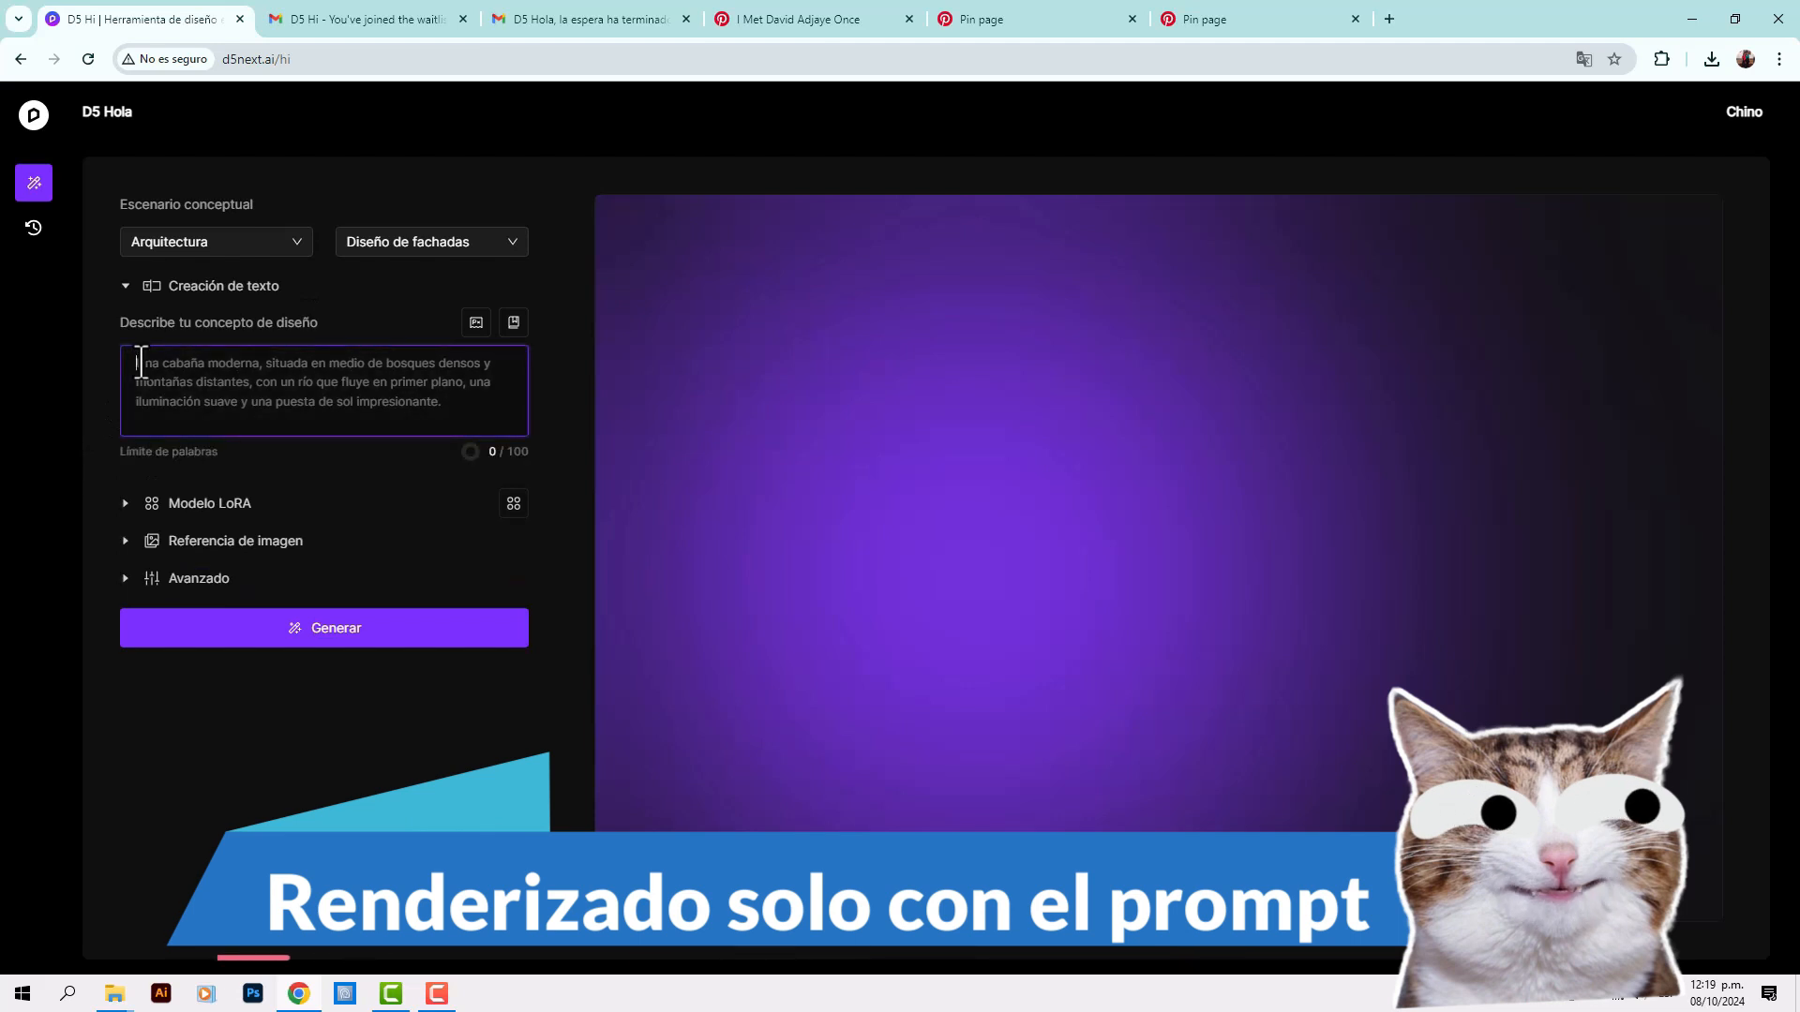
{"action": "type", "text": "Vivienda minimalista contemporánea de dos pisos con cuatro volúmenes claramente definidos. El primero corresponde a la sala de estar de doble altura; el segundo, al ingreso con escalones iluminados que guían a la puerta principal; el tercero, a la cochera, sobre la cual se sitúa el dormitorio principal con ventanas de piso a techo. El jardín cuenta con vegetación baja y el diseño utiliza colores oscuros, combinados con madera, piedra natural y una iluminación cálida que realza los detalles"}
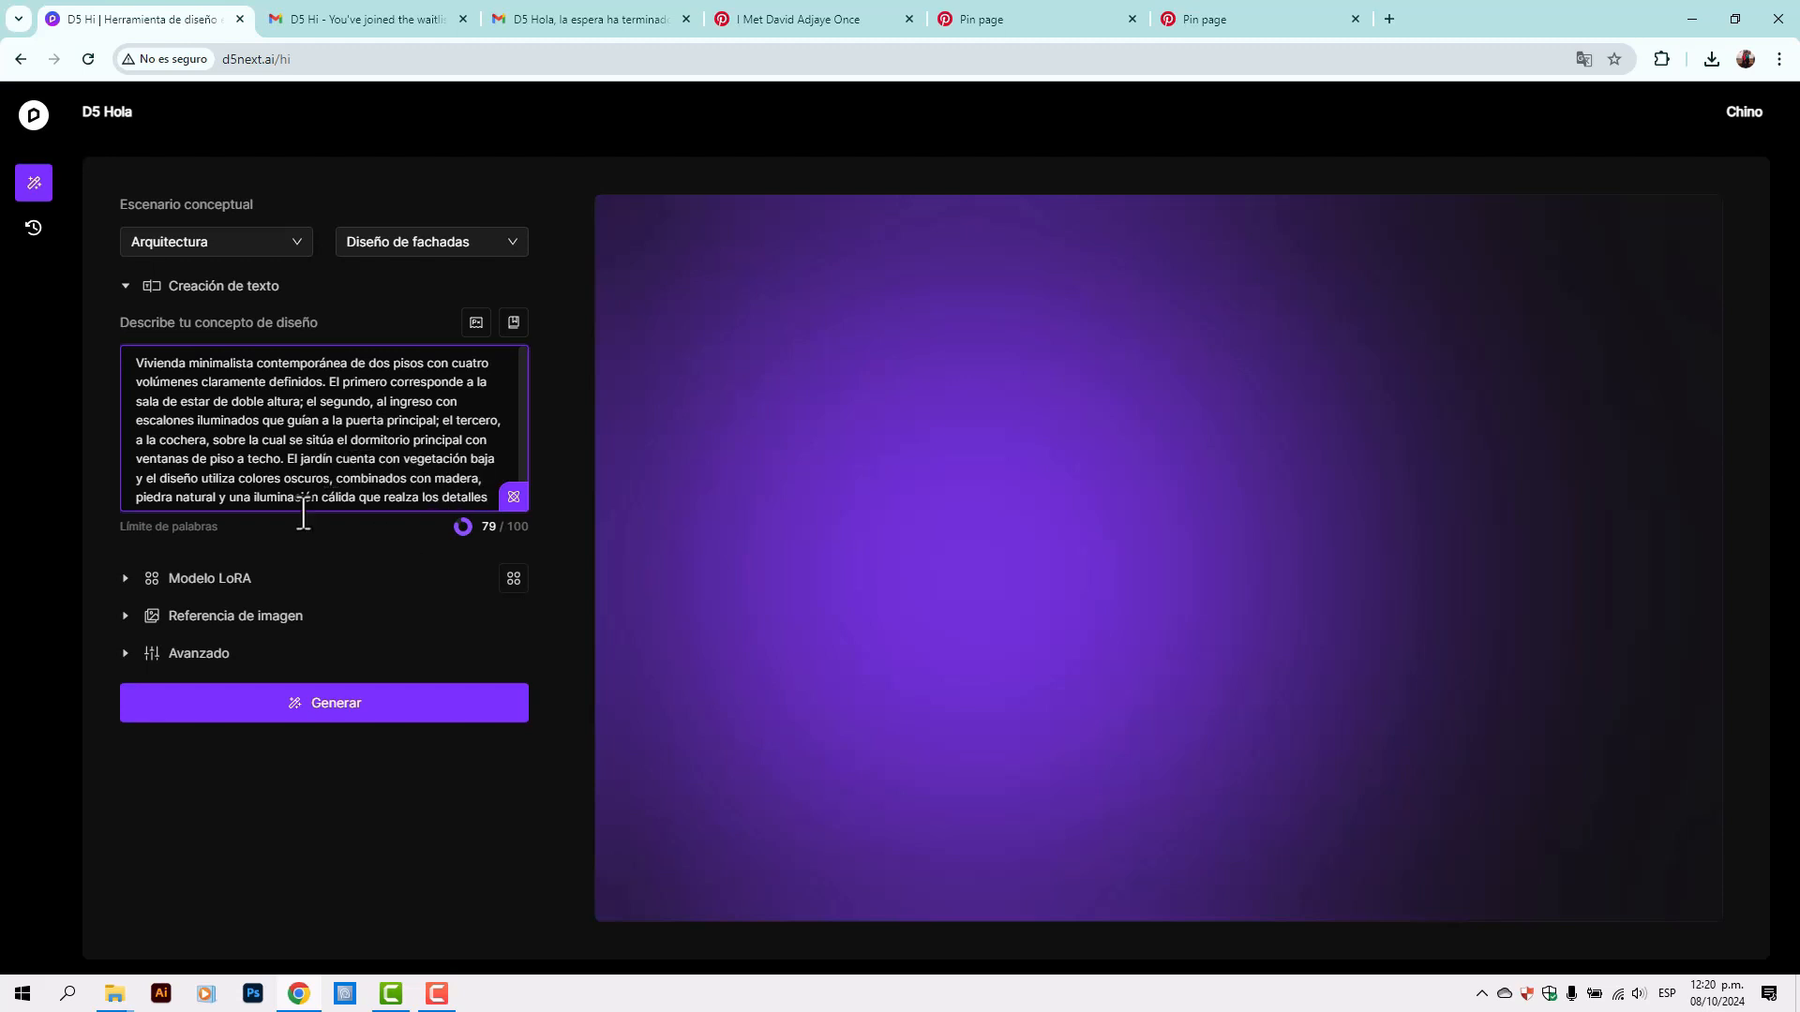
{"action": "left_click_drag", "start_coordinate": [491, 495], "coordinate": [355, 494]}
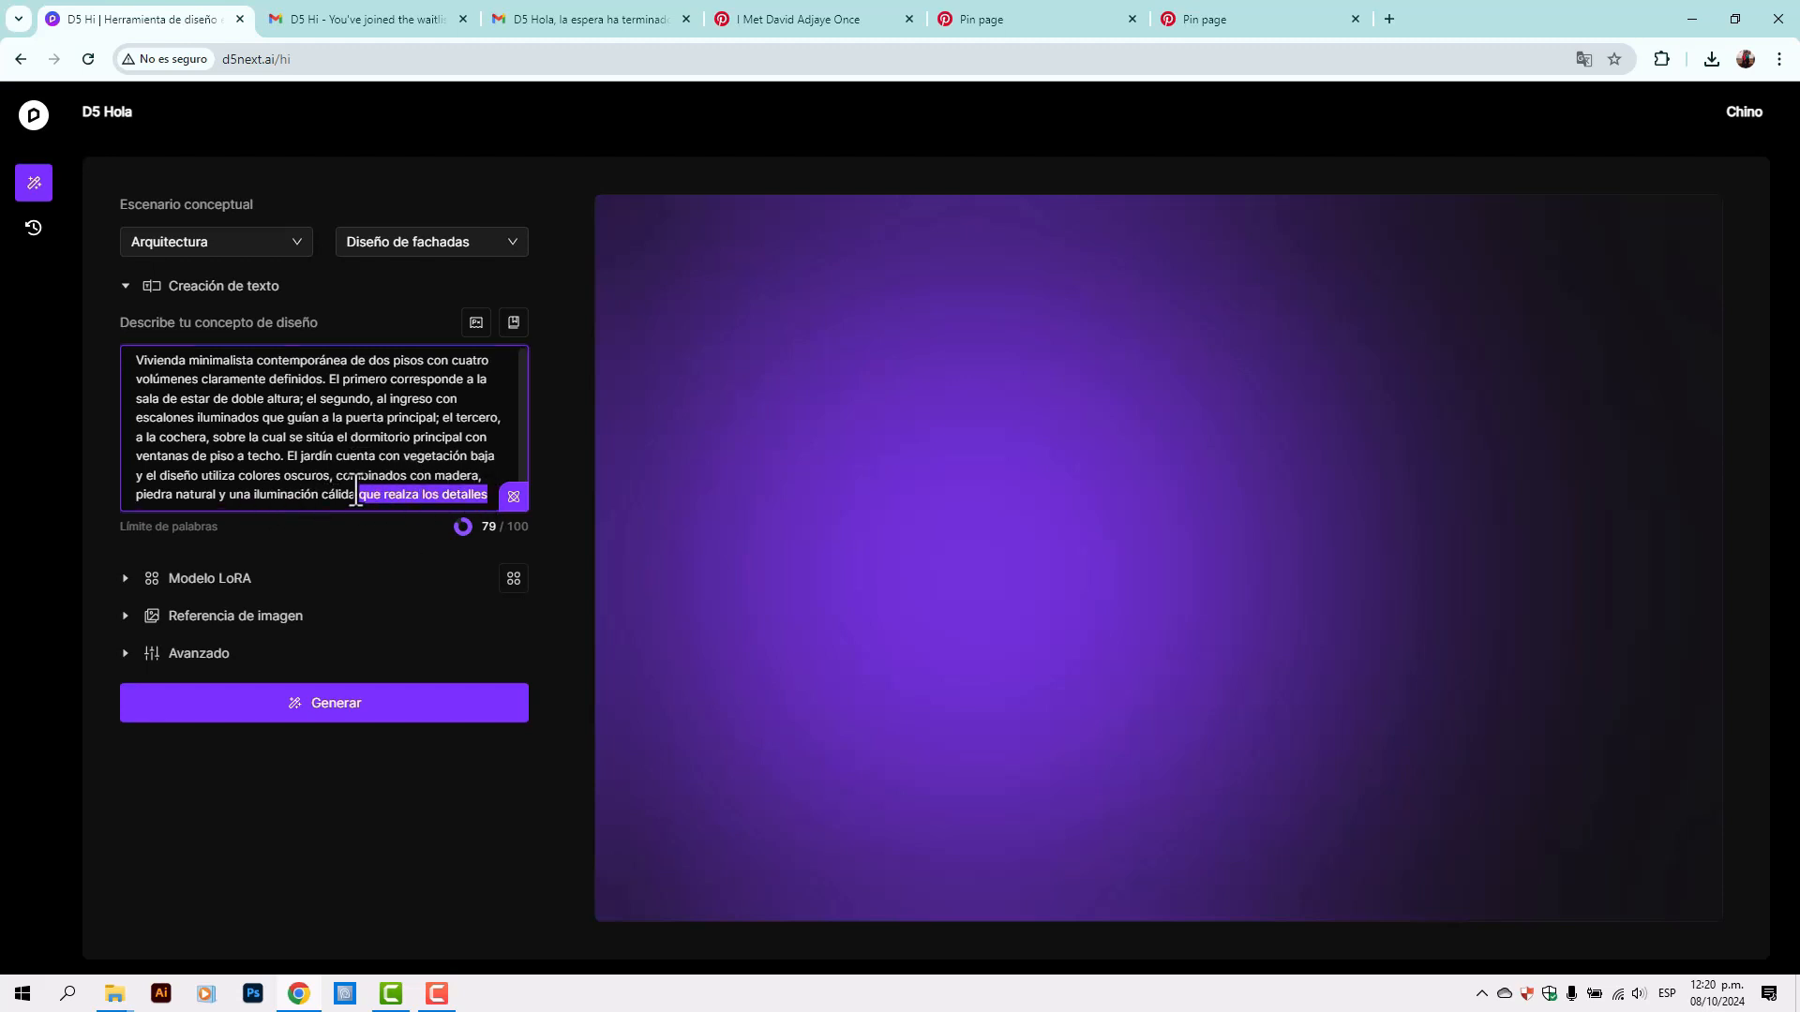
{"action": "key", "text": "BackSpace"}
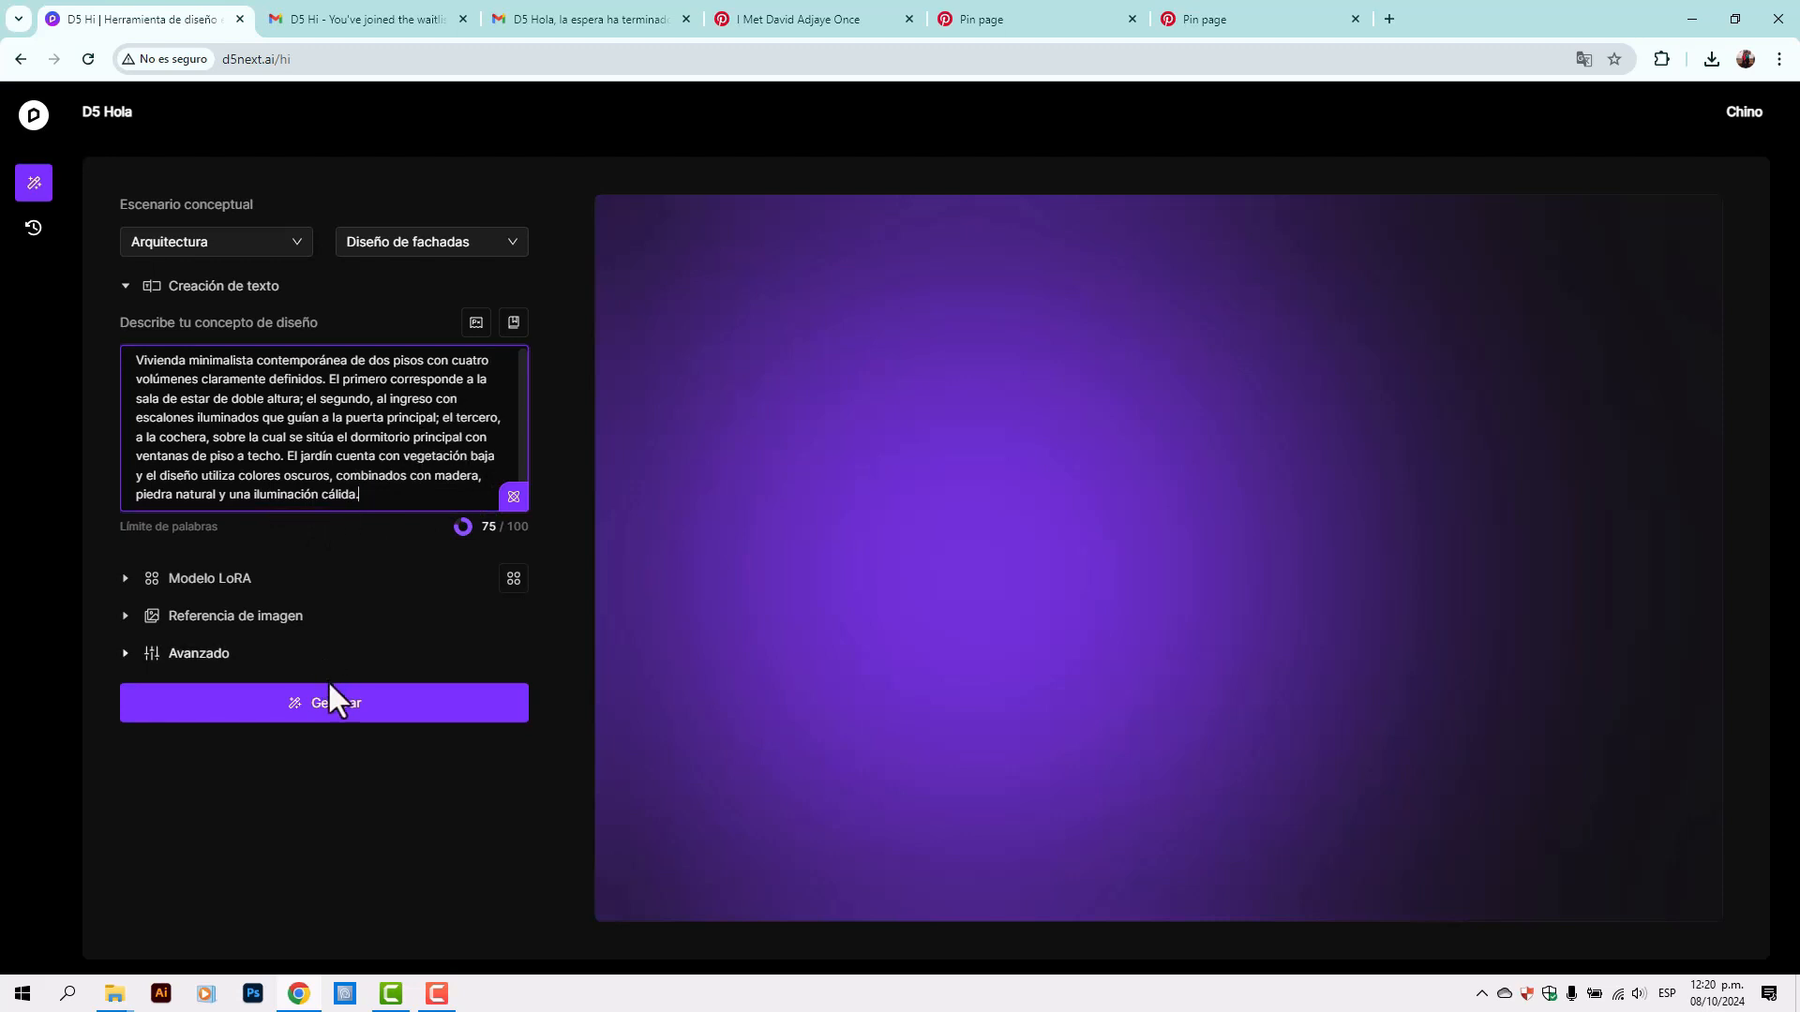
{"action": "left_click", "coordinate": [327, 713]}
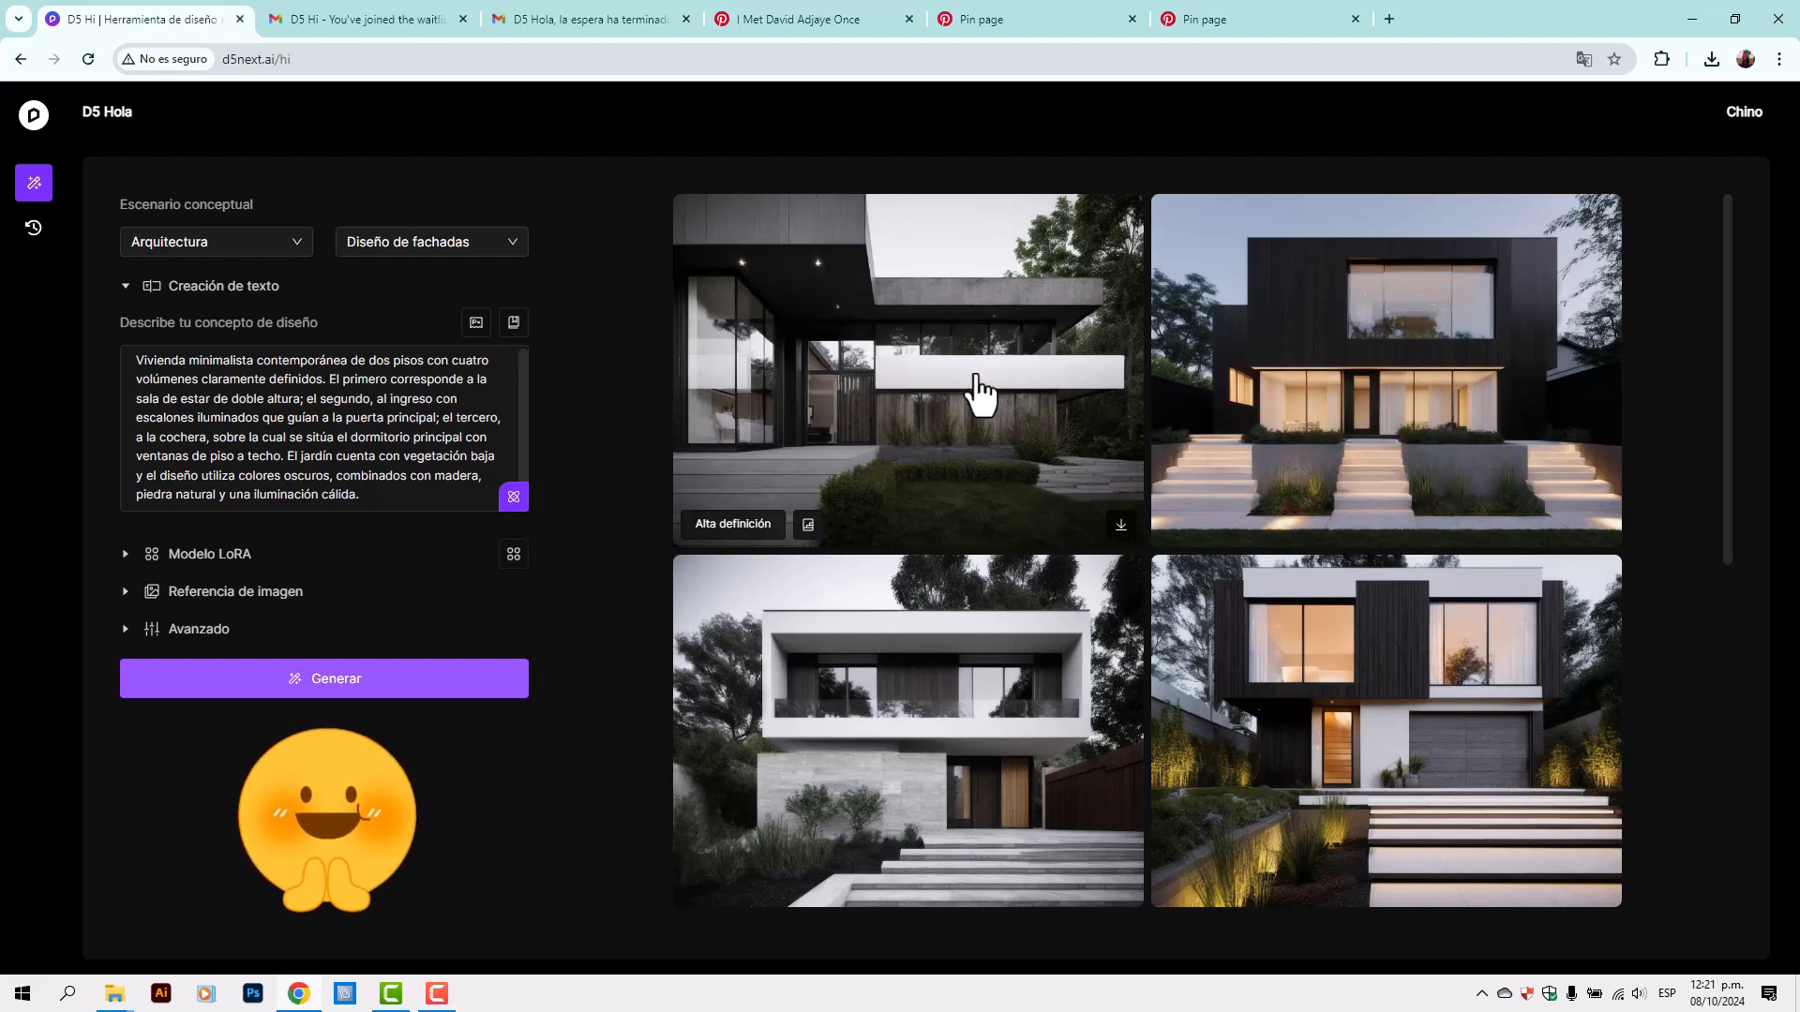
Inspect the first three generated house images enlarged, one at a time
{"action": "left_click", "coordinate": [851, 345]}
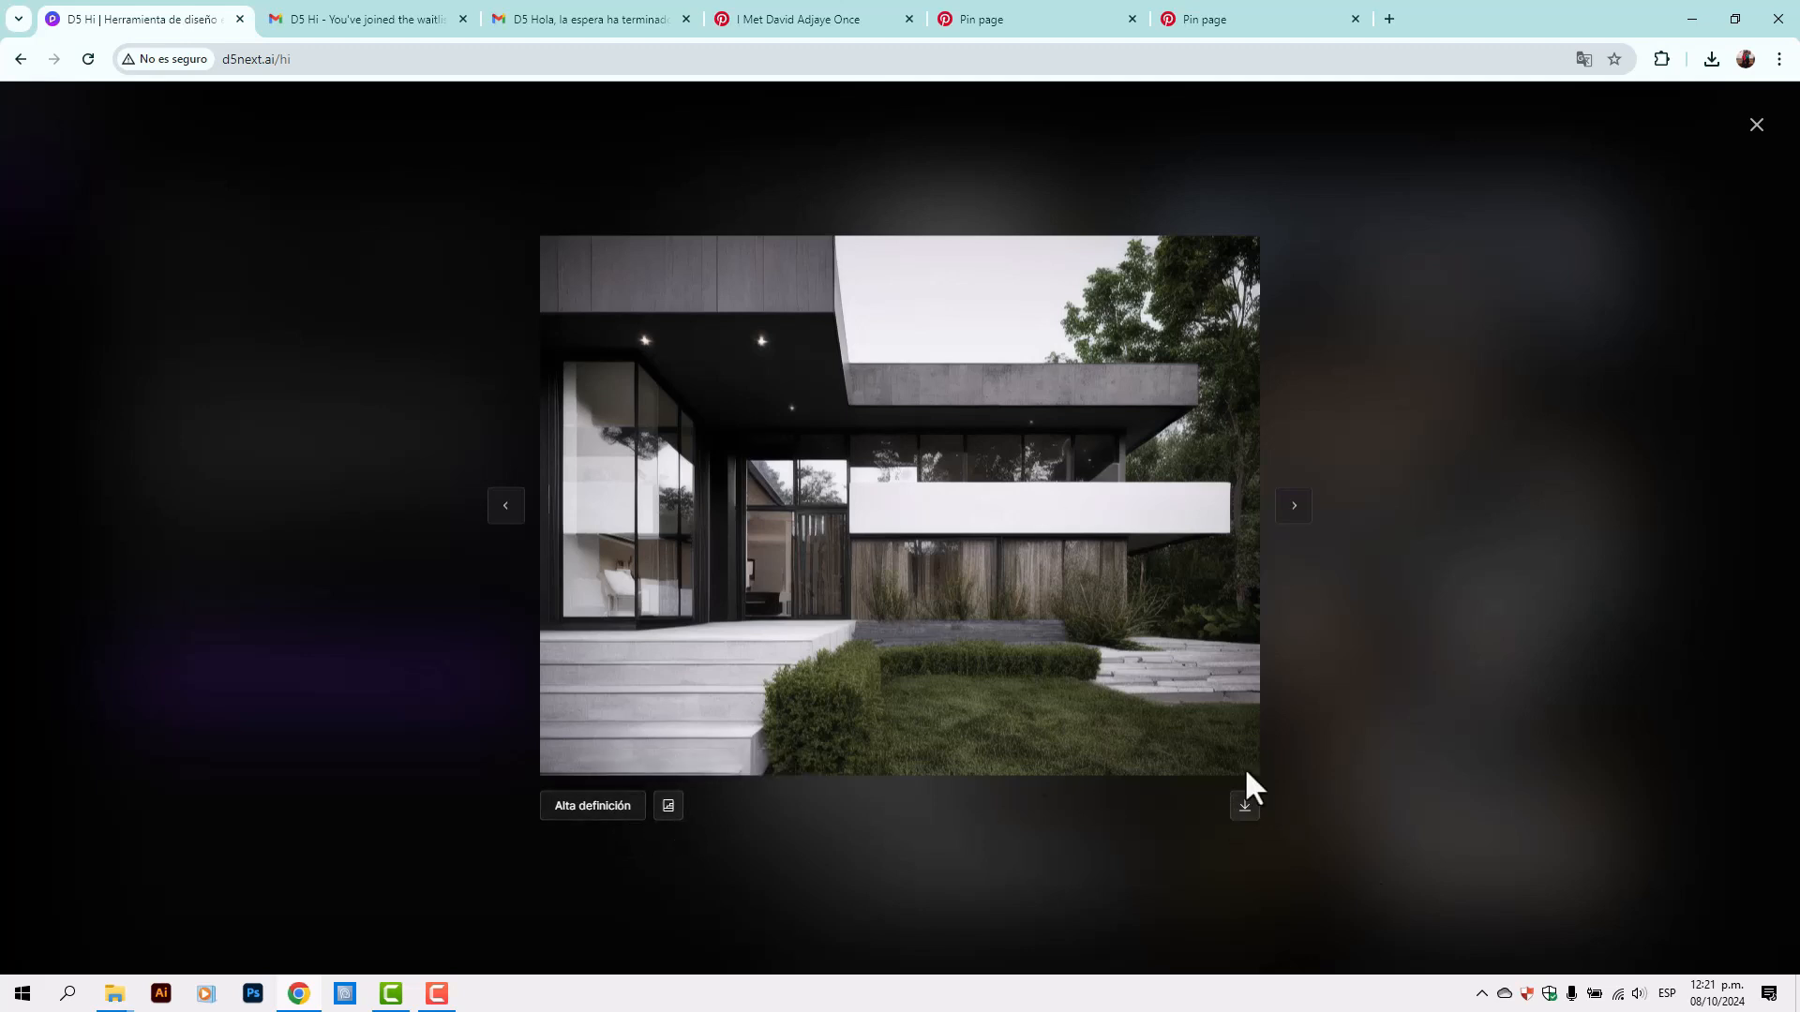
{"action": "left_click", "coordinate": [1753, 129]}
{"action": "left_click", "coordinate": [1359, 354]}
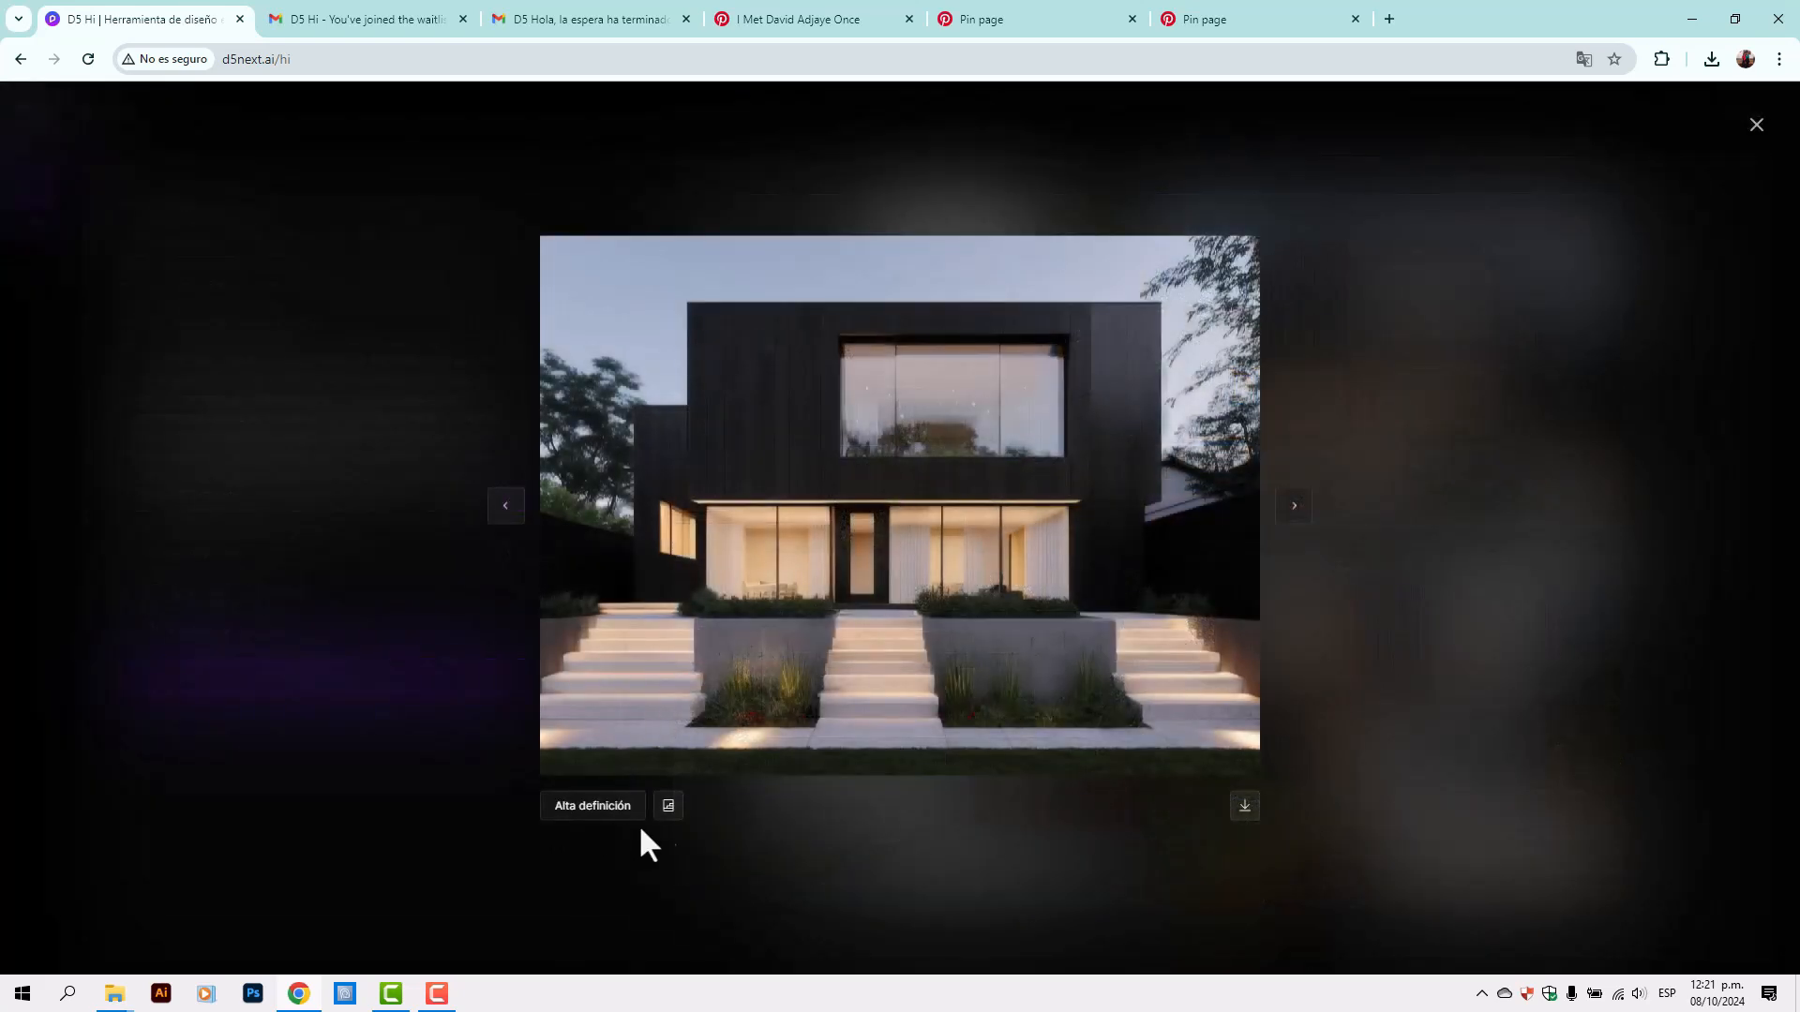
{"action": "left_click", "coordinate": [1753, 128]}
{"action": "left_click", "coordinate": [945, 778]}
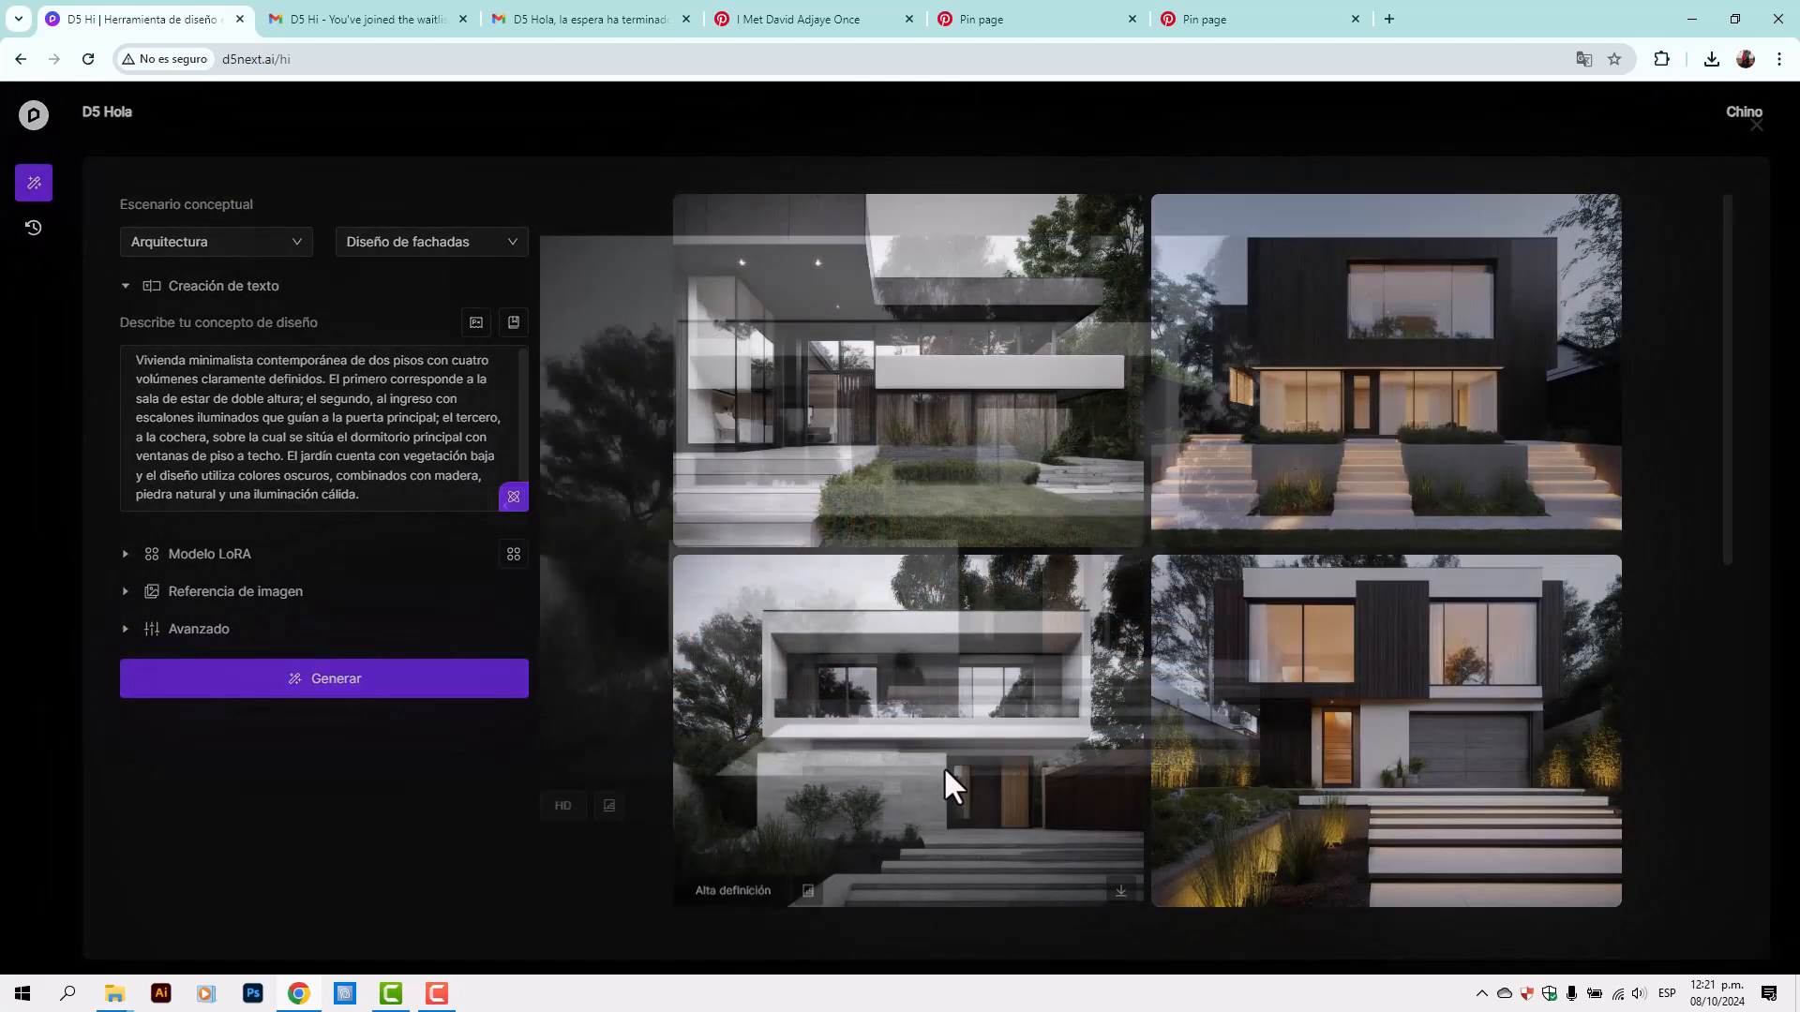
{"action": "left_click", "coordinate": [1756, 125]}
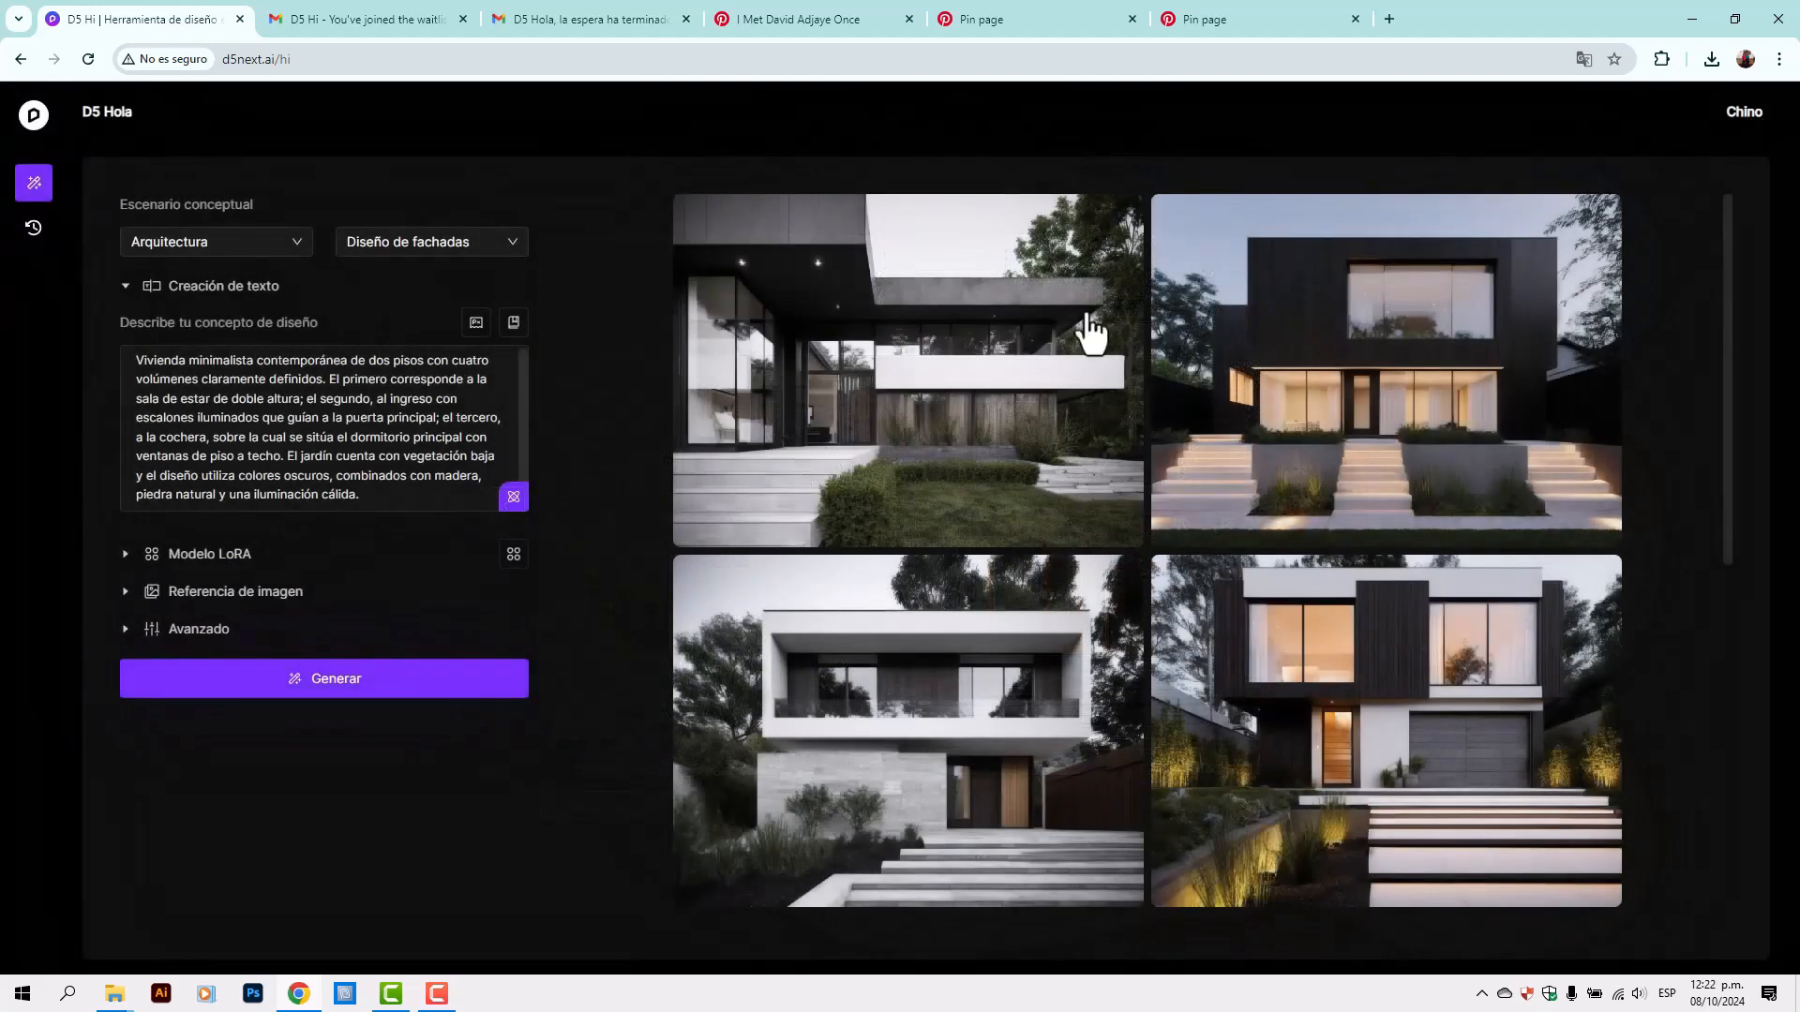
Create a high-definition version of the first generated house image and compare it with the default version
{"action": "left_click", "coordinate": [884, 356]}
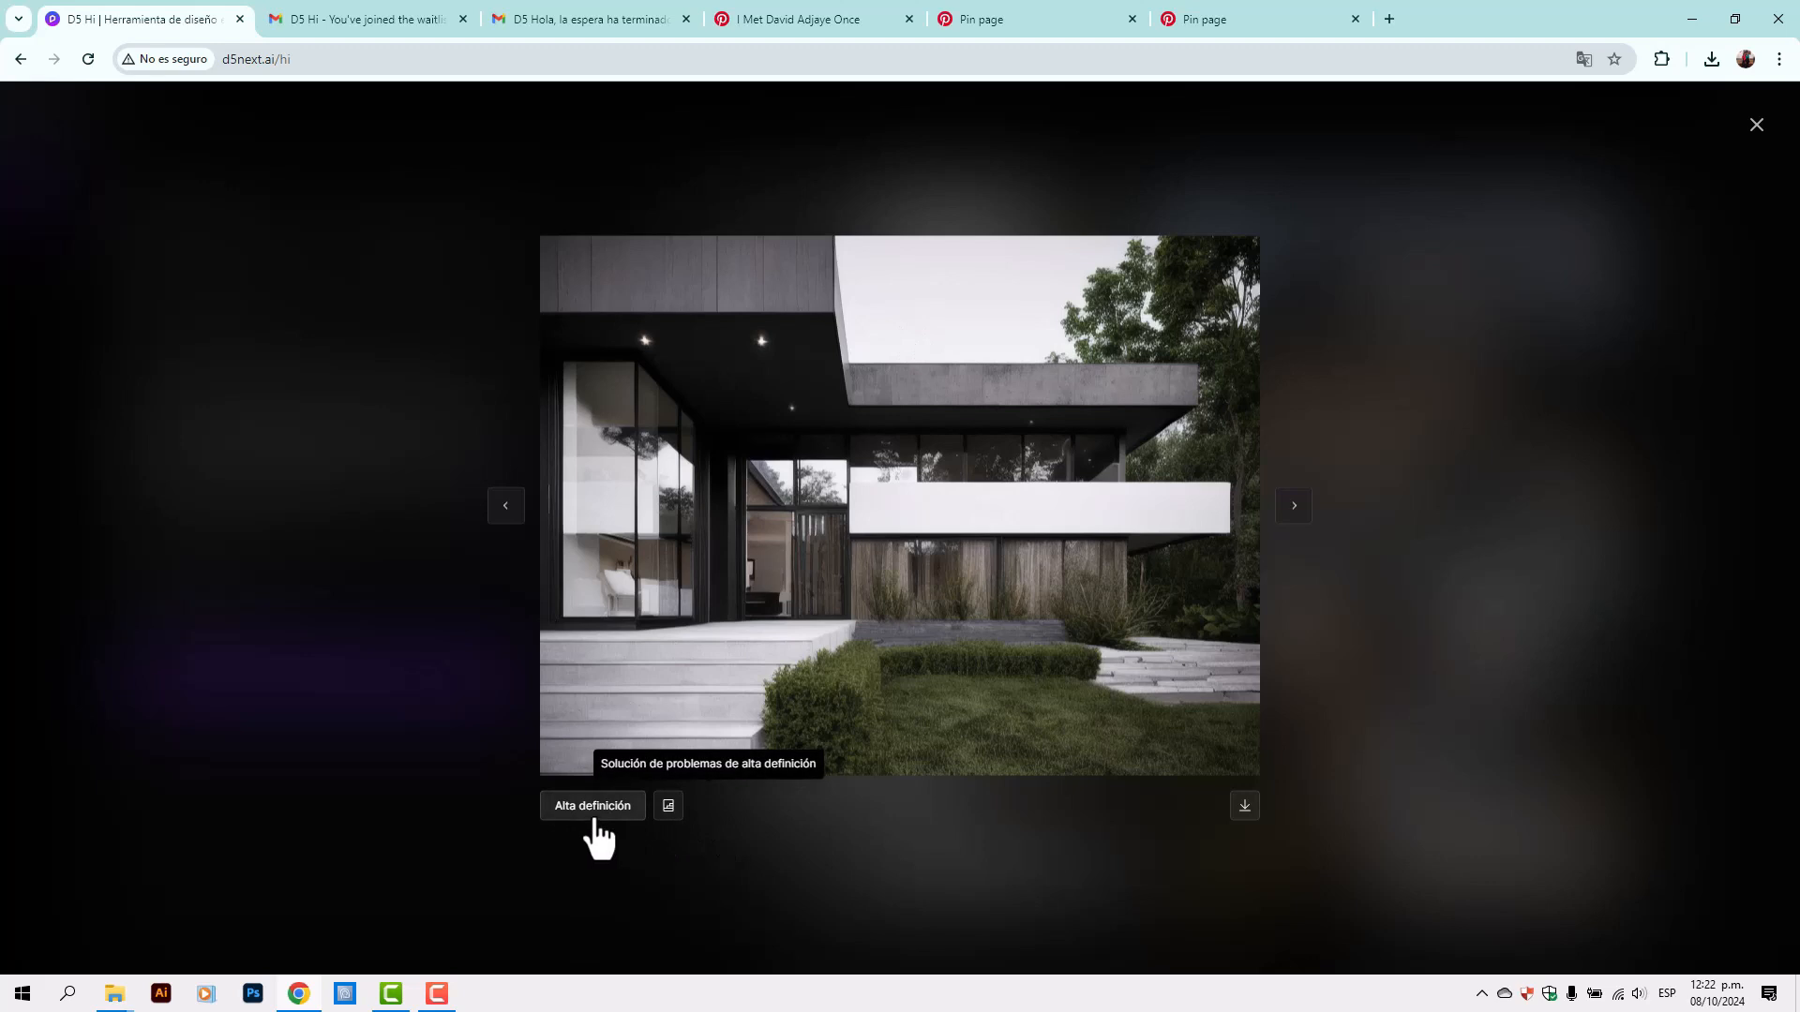
{"action": "left_click", "coordinate": [595, 816]}
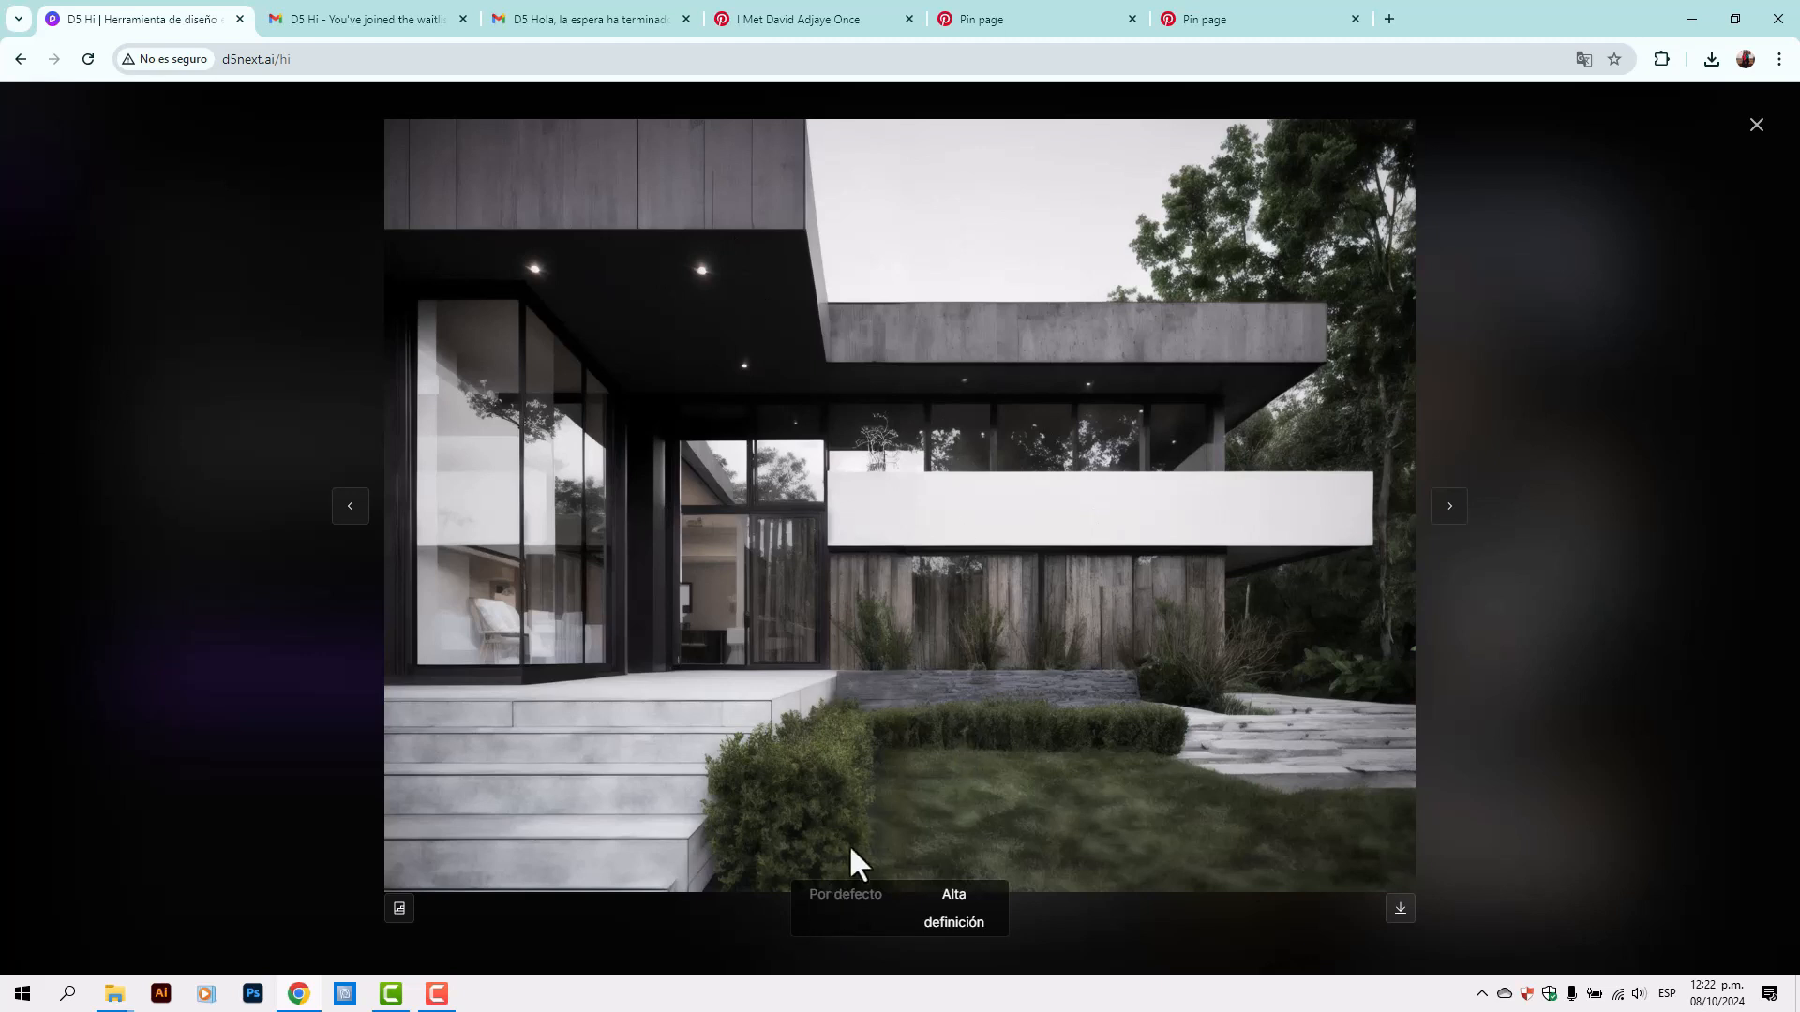
{"action": "left_click", "coordinate": [846, 898]}
{"action": "left_click", "coordinate": [949, 797]}
Download the high-definition house image and generate variations of it
{"action": "left_click", "coordinate": [1401, 910]}
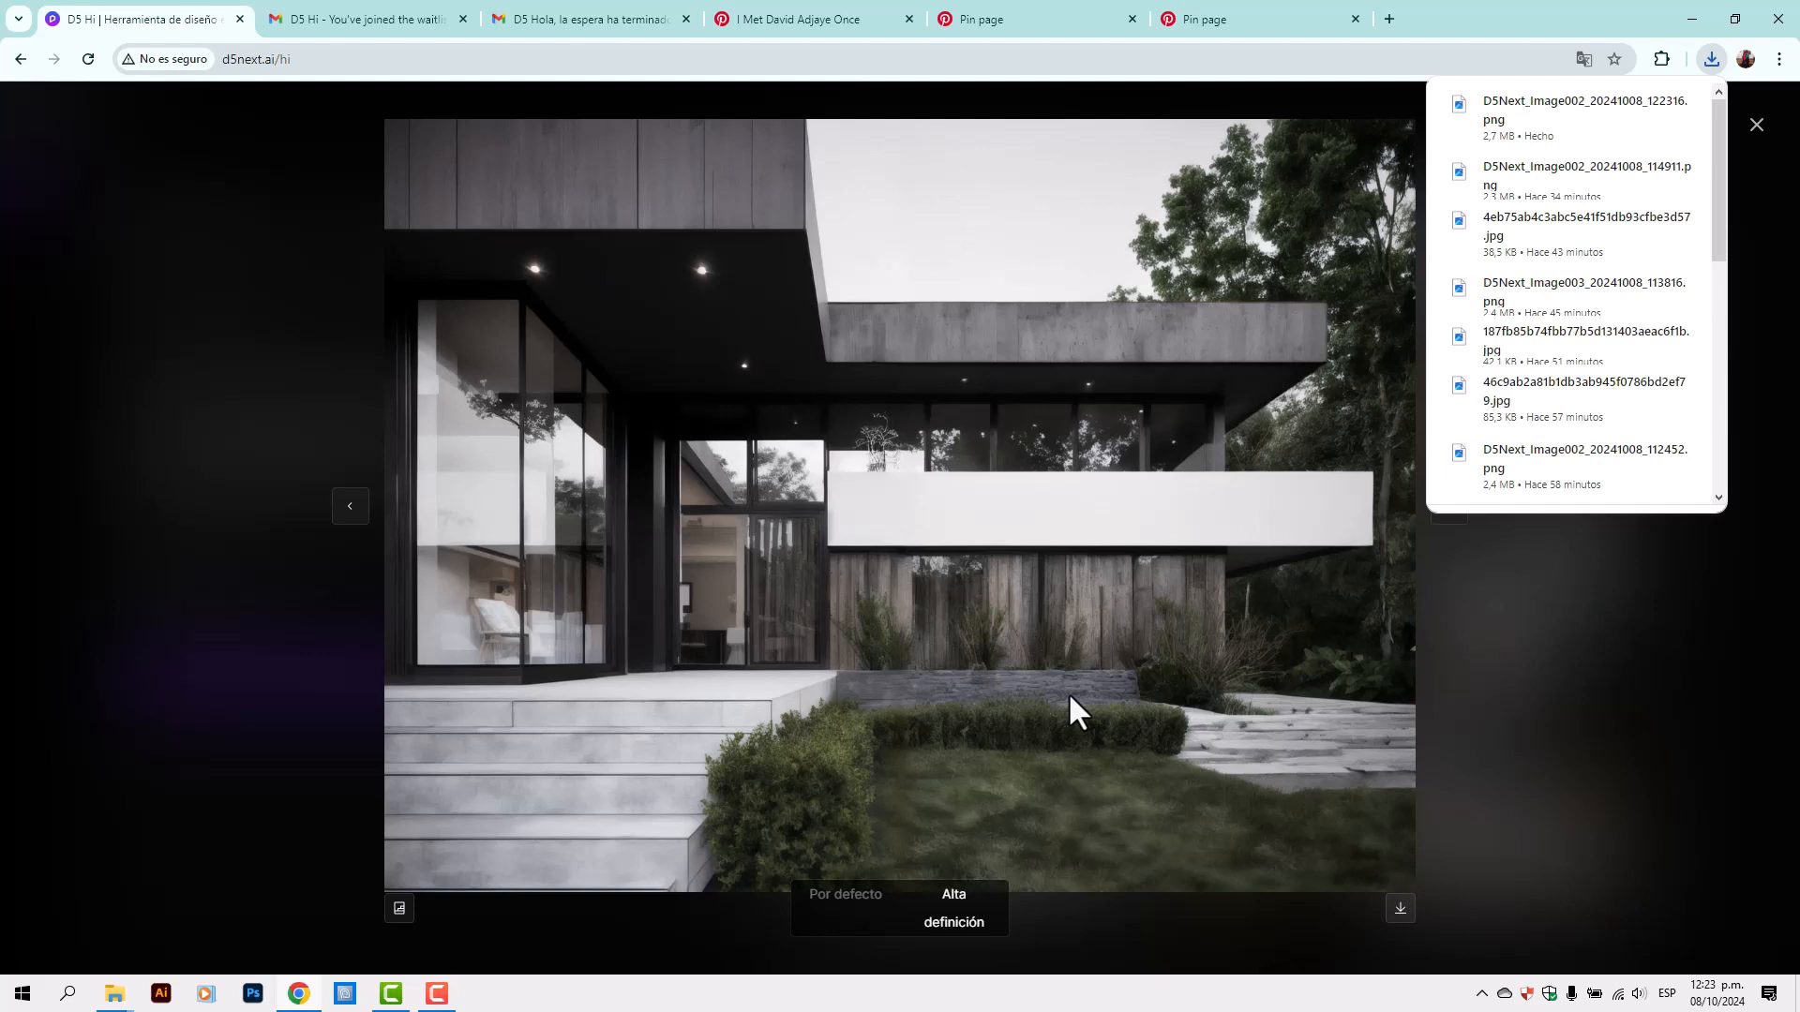
{"action": "left_click", "coordinate": [943, 695]}
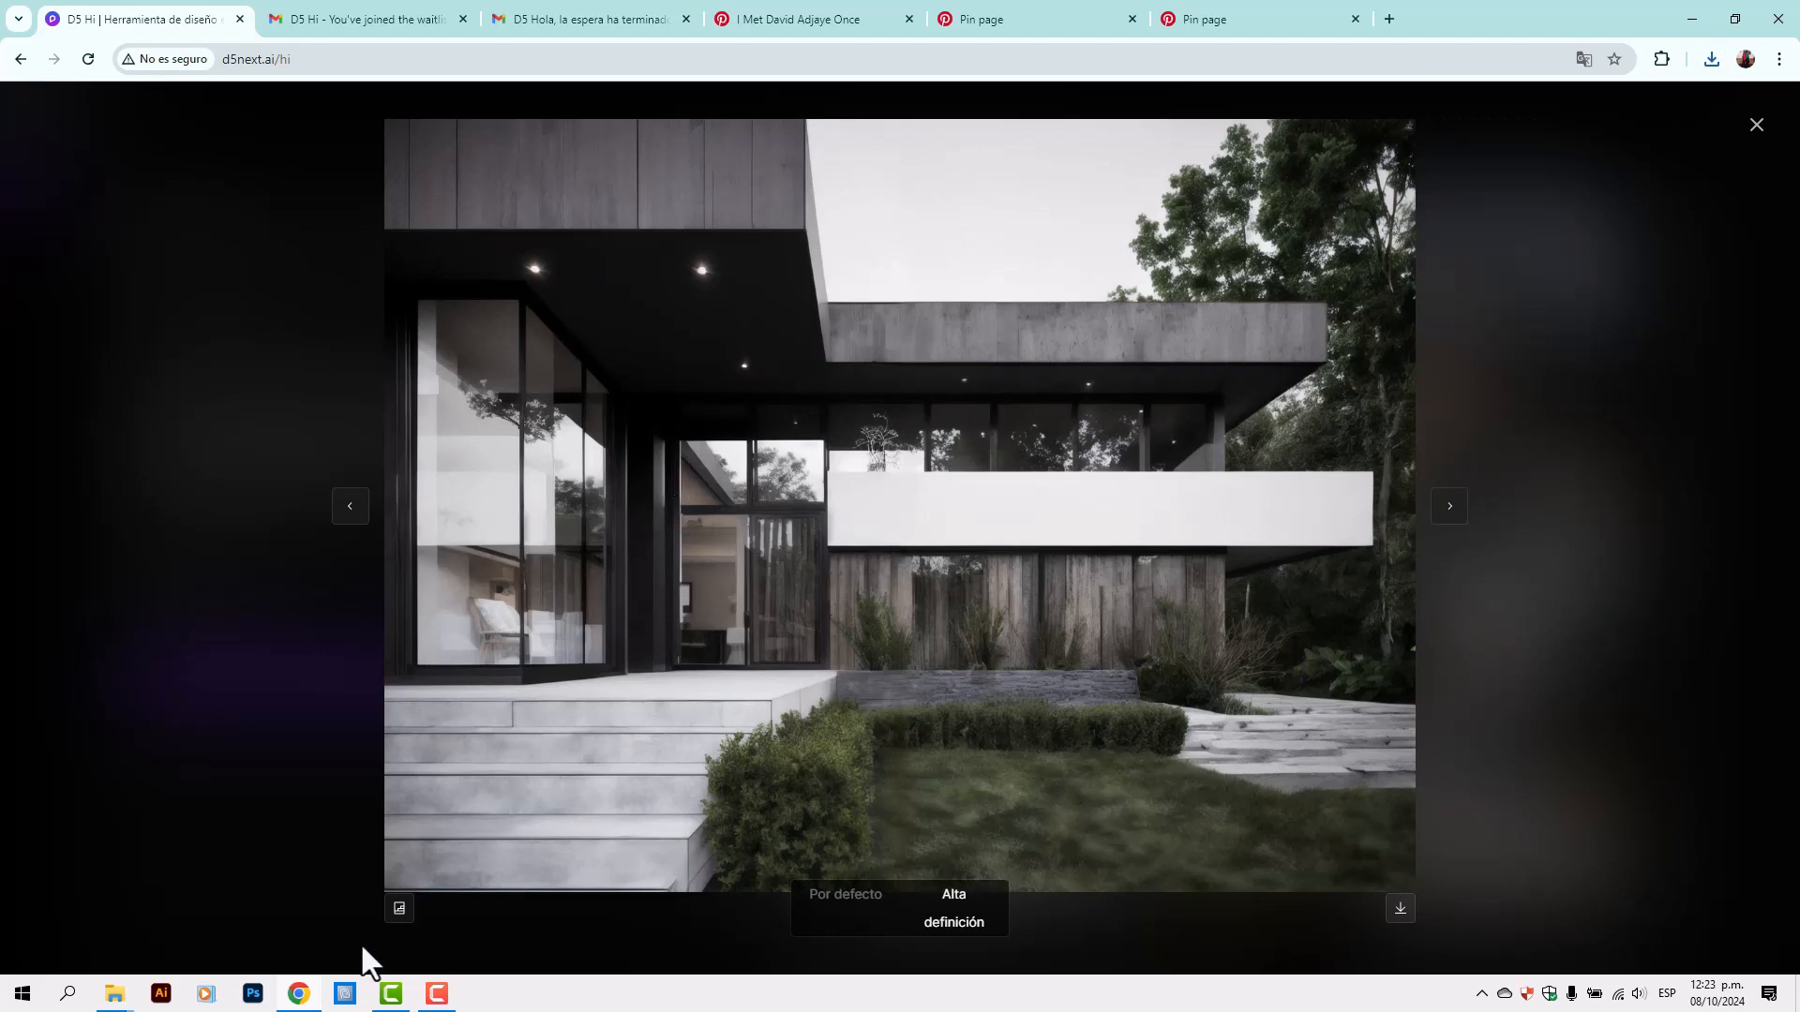
{"action": "left_click", "coordinate": [400, 912]}
{"action": "key", "text": "Escape"}
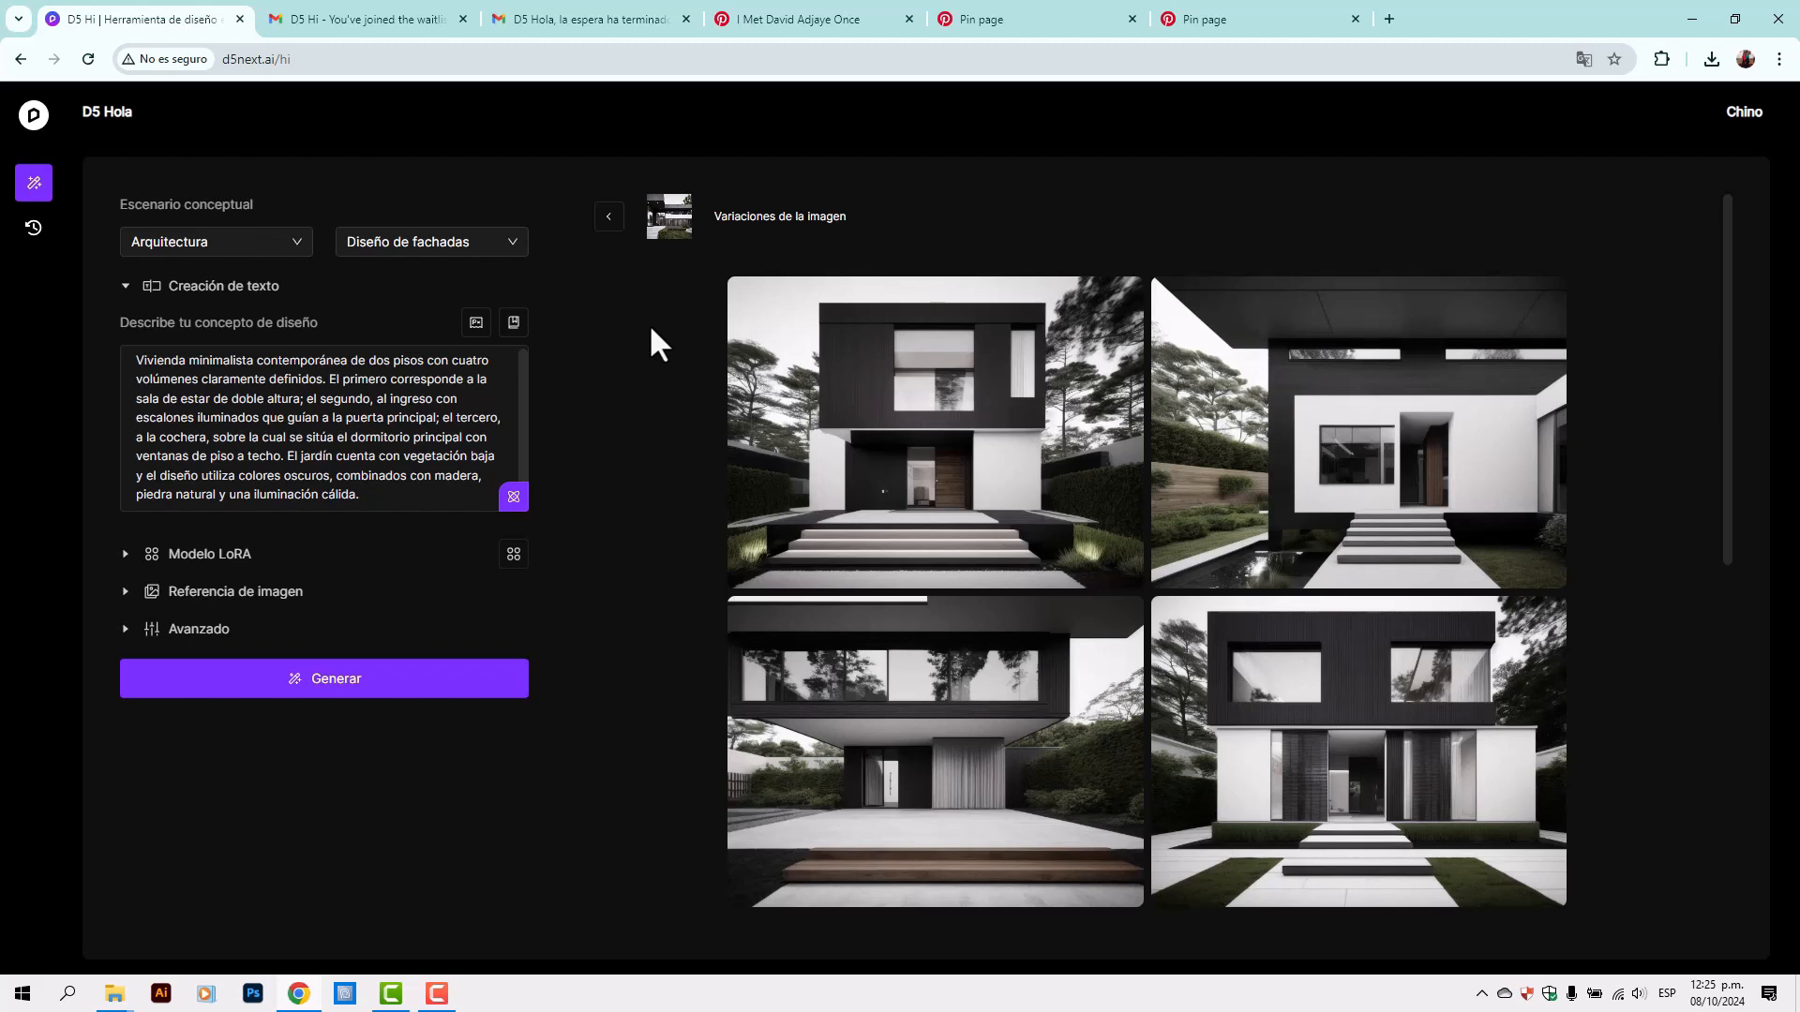
Replace the prompt with the quick lexicon keywords Bird's Eye View, Building, Hyper-realistic and Zaha Hadid
{"action": "triple_click", "coordinate": [223, 383]}
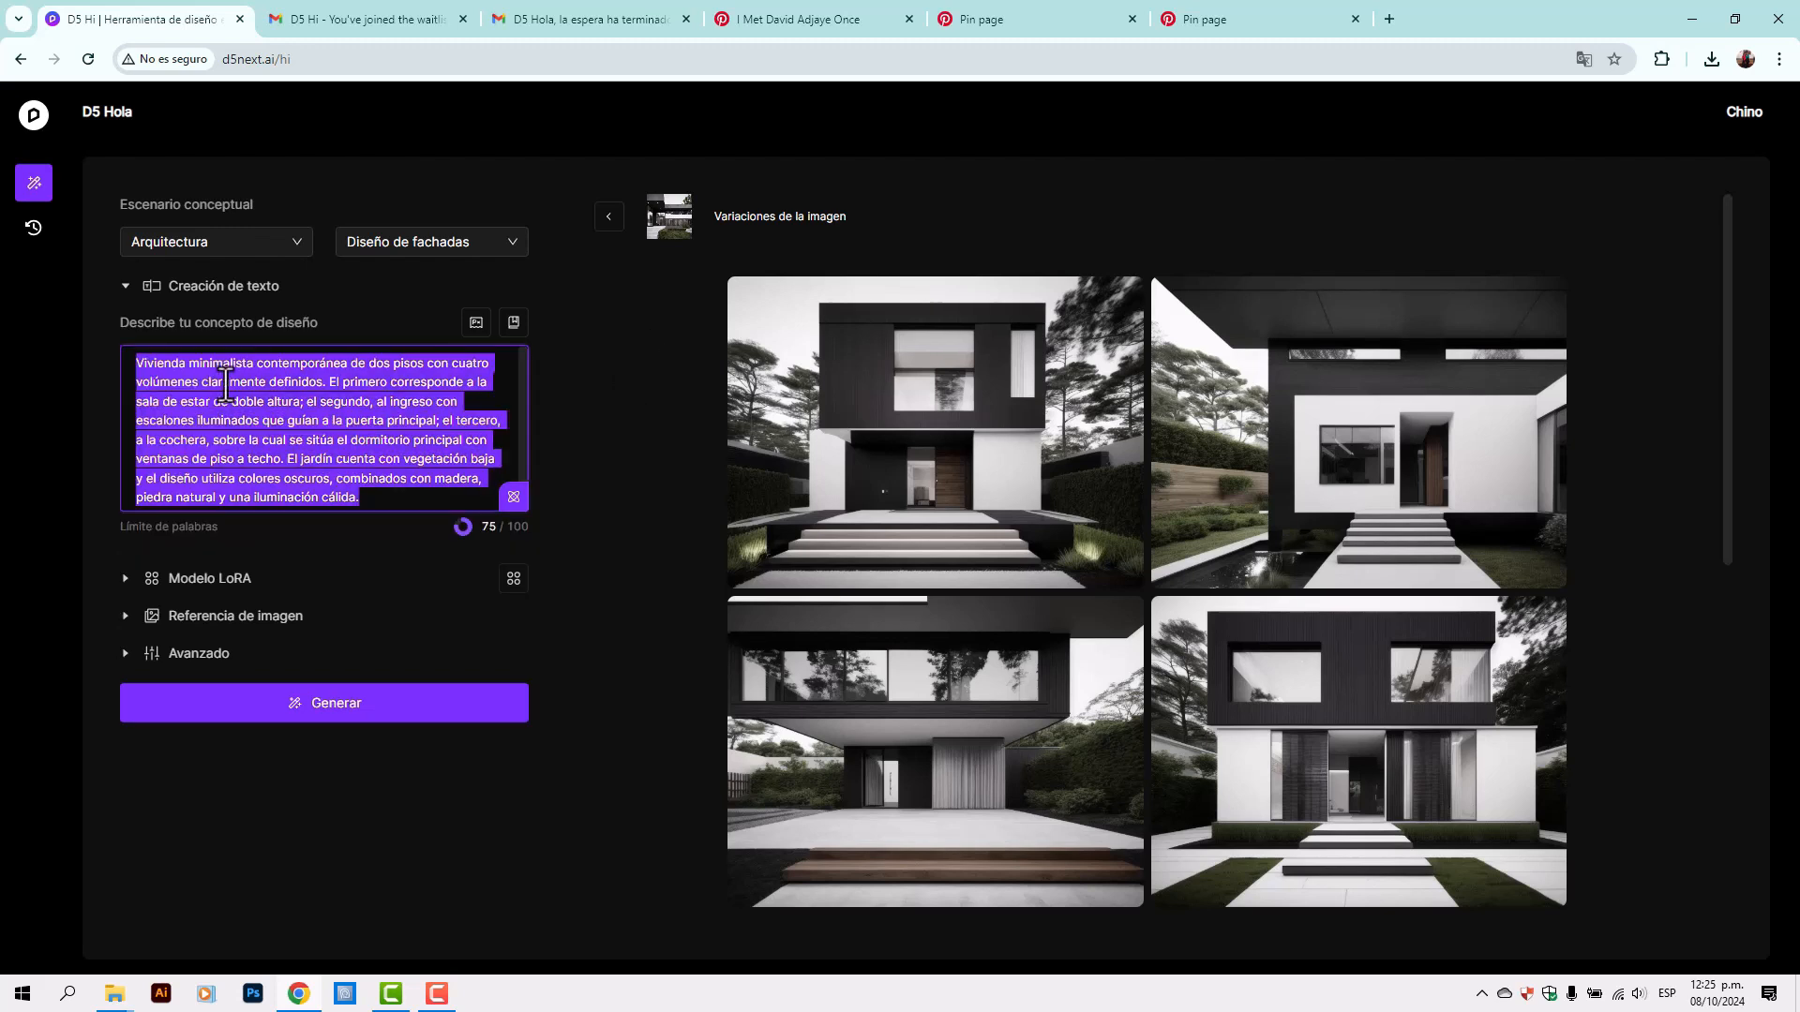
{"action": "key", "text": "BackSpace"}
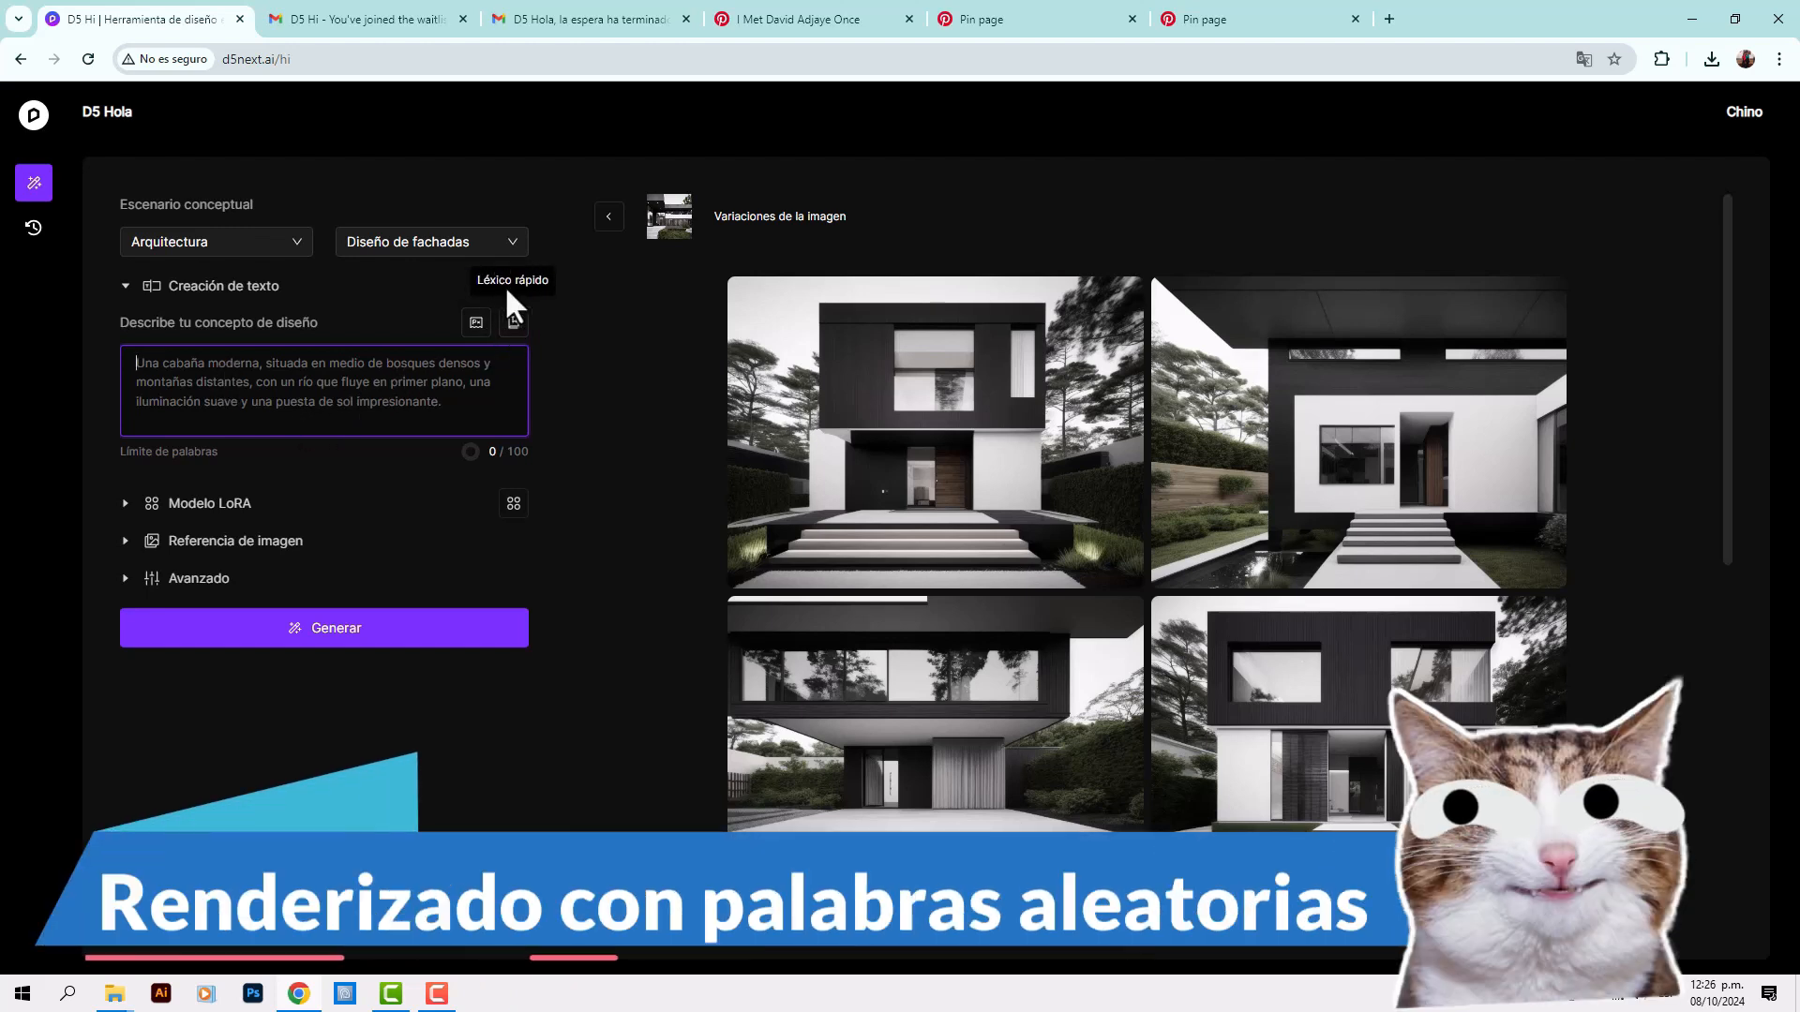
{"action": "left_click", "coordinate": [514, 322]}
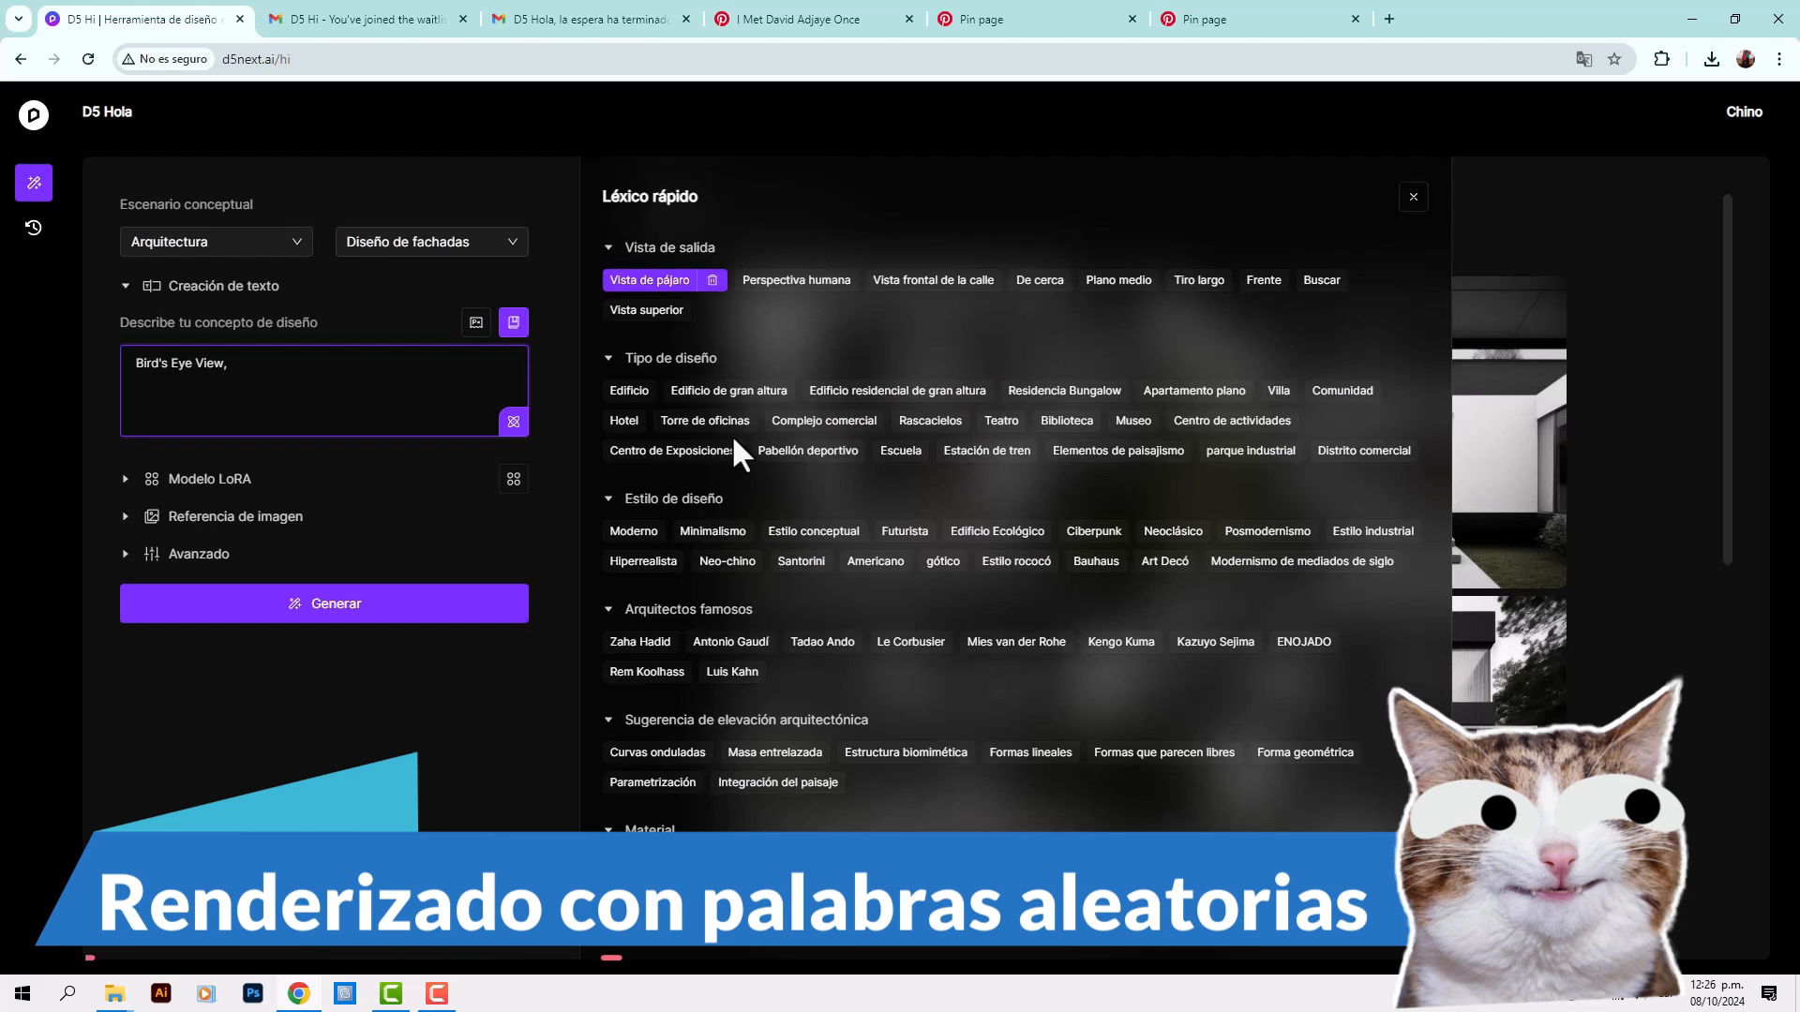
{"action": "left_click", "coordinate": [797, 280]}
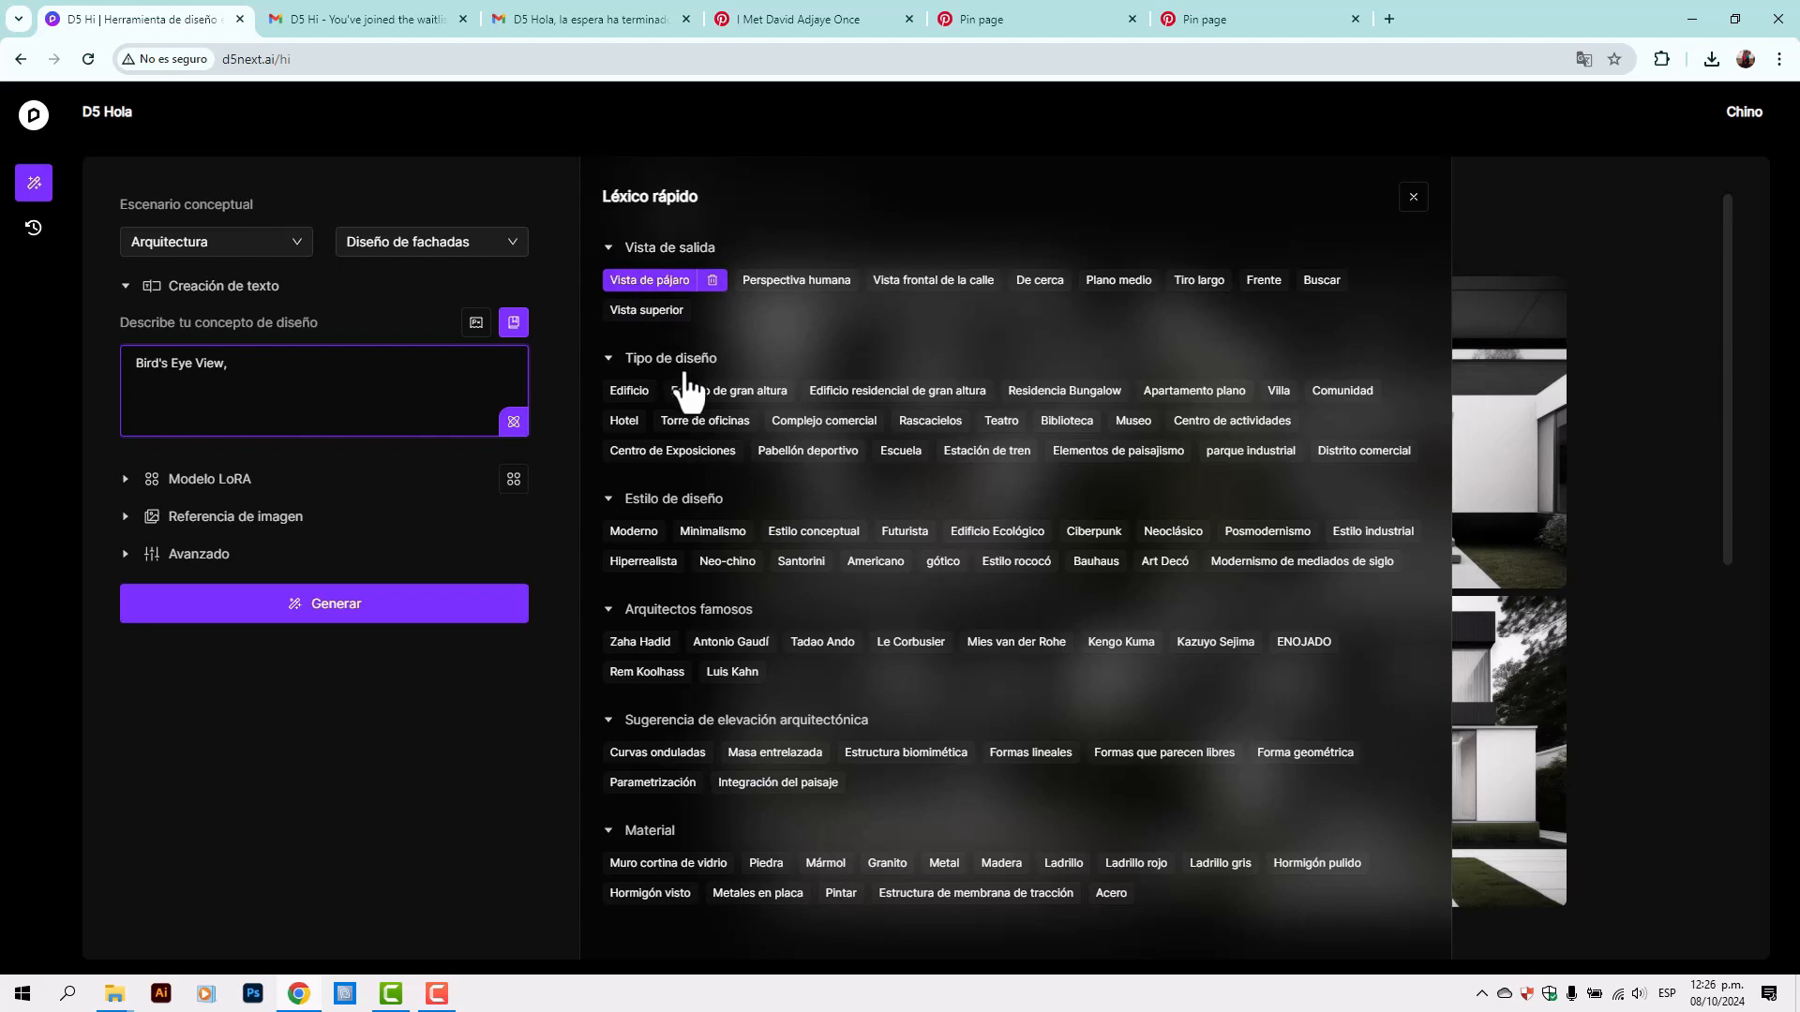
{"action": "left_click", "coordinate": [633, 394]}
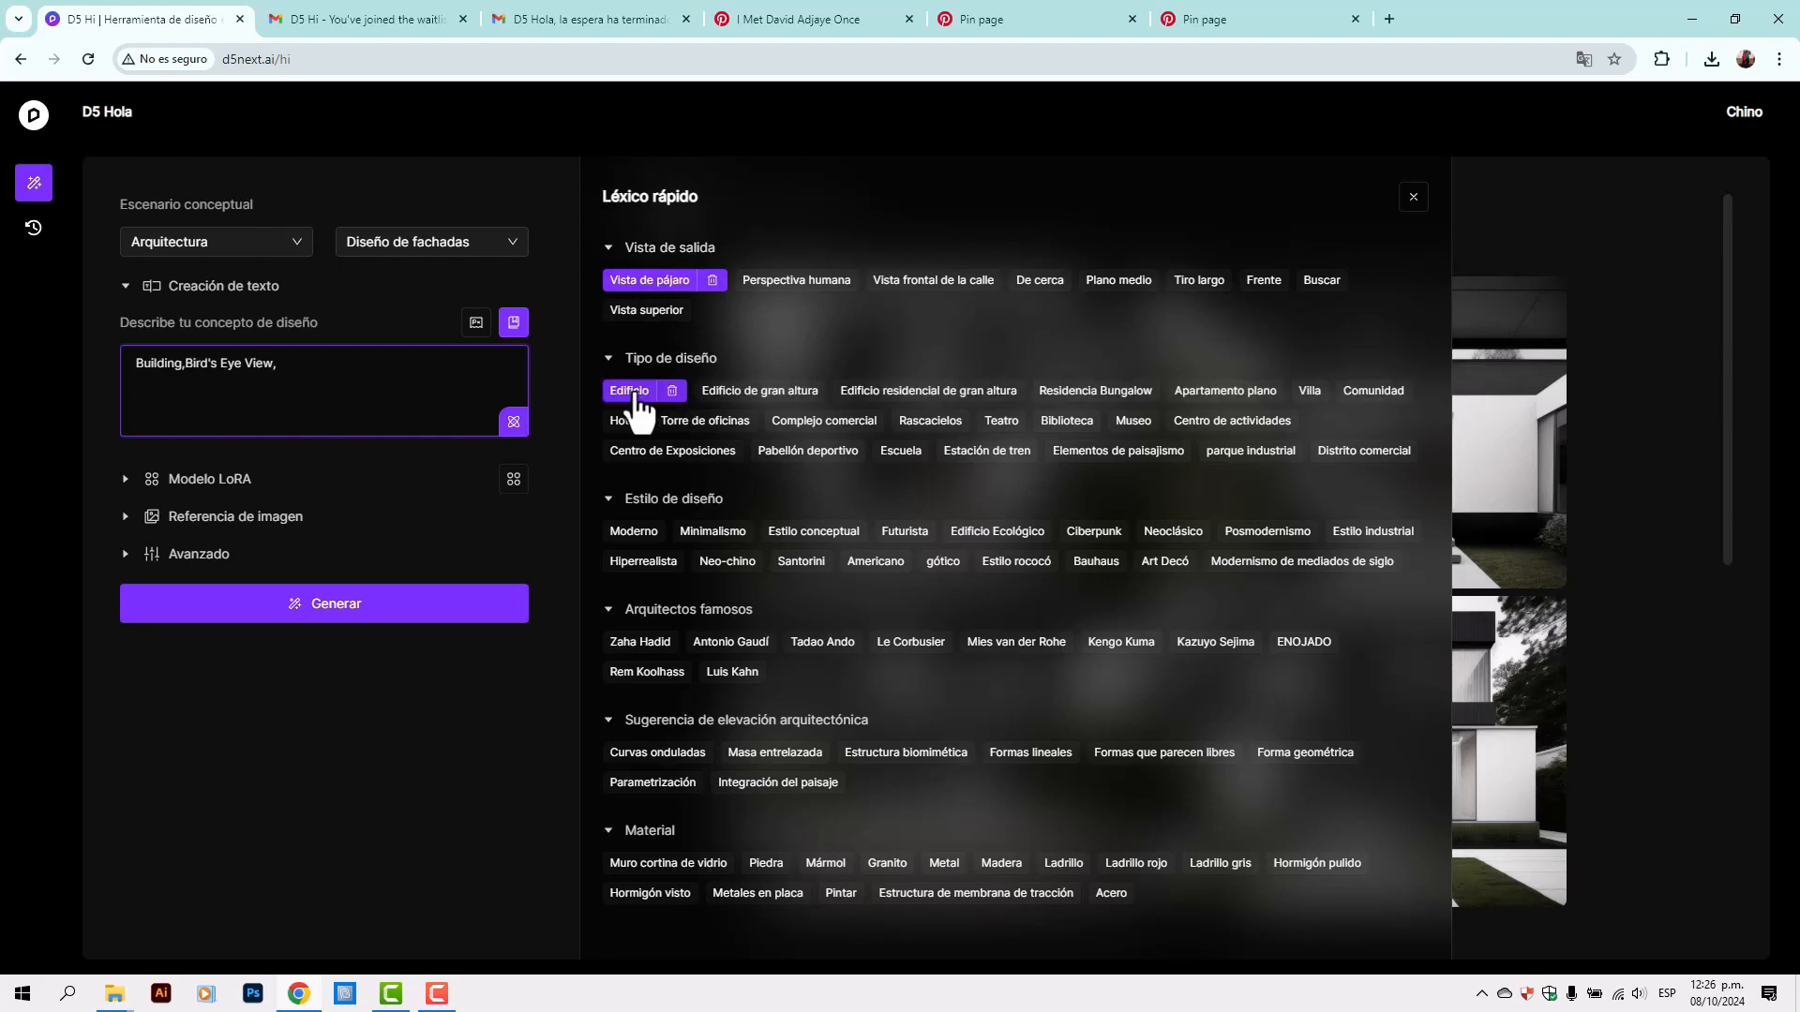
{"action": "left_click", "coordinate": [643, 561]}
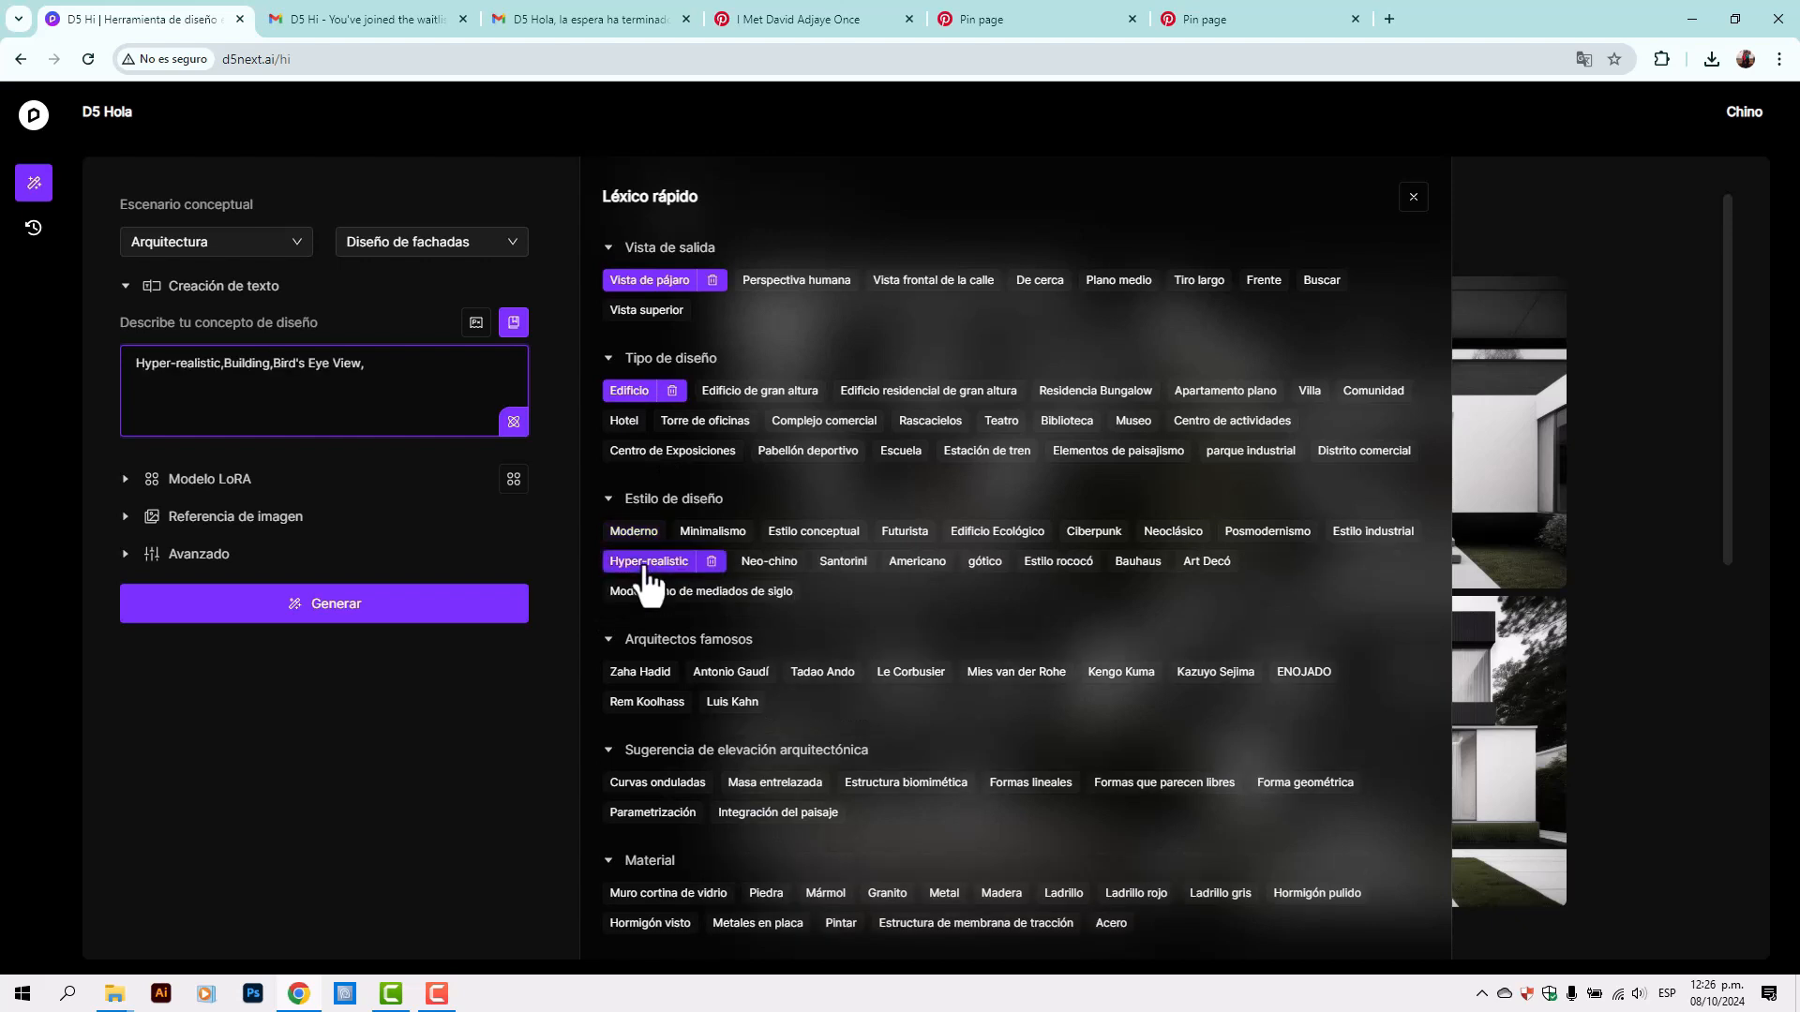
{"action": "left_click", "coordinate": [656, 672]}
Add the lexicon keywords Undulating Curves, Glass Curtain Wall, Metal, Polished Concrete and City View to the prompt
{"action": "scroll", "coordinate": [665, 656], "scroll_direction": "down", "scroll_amount": 1}
{"action": "scroll", "coordinate": [669, 651], "scroll_direction": "down", "scroll_amount": 1}
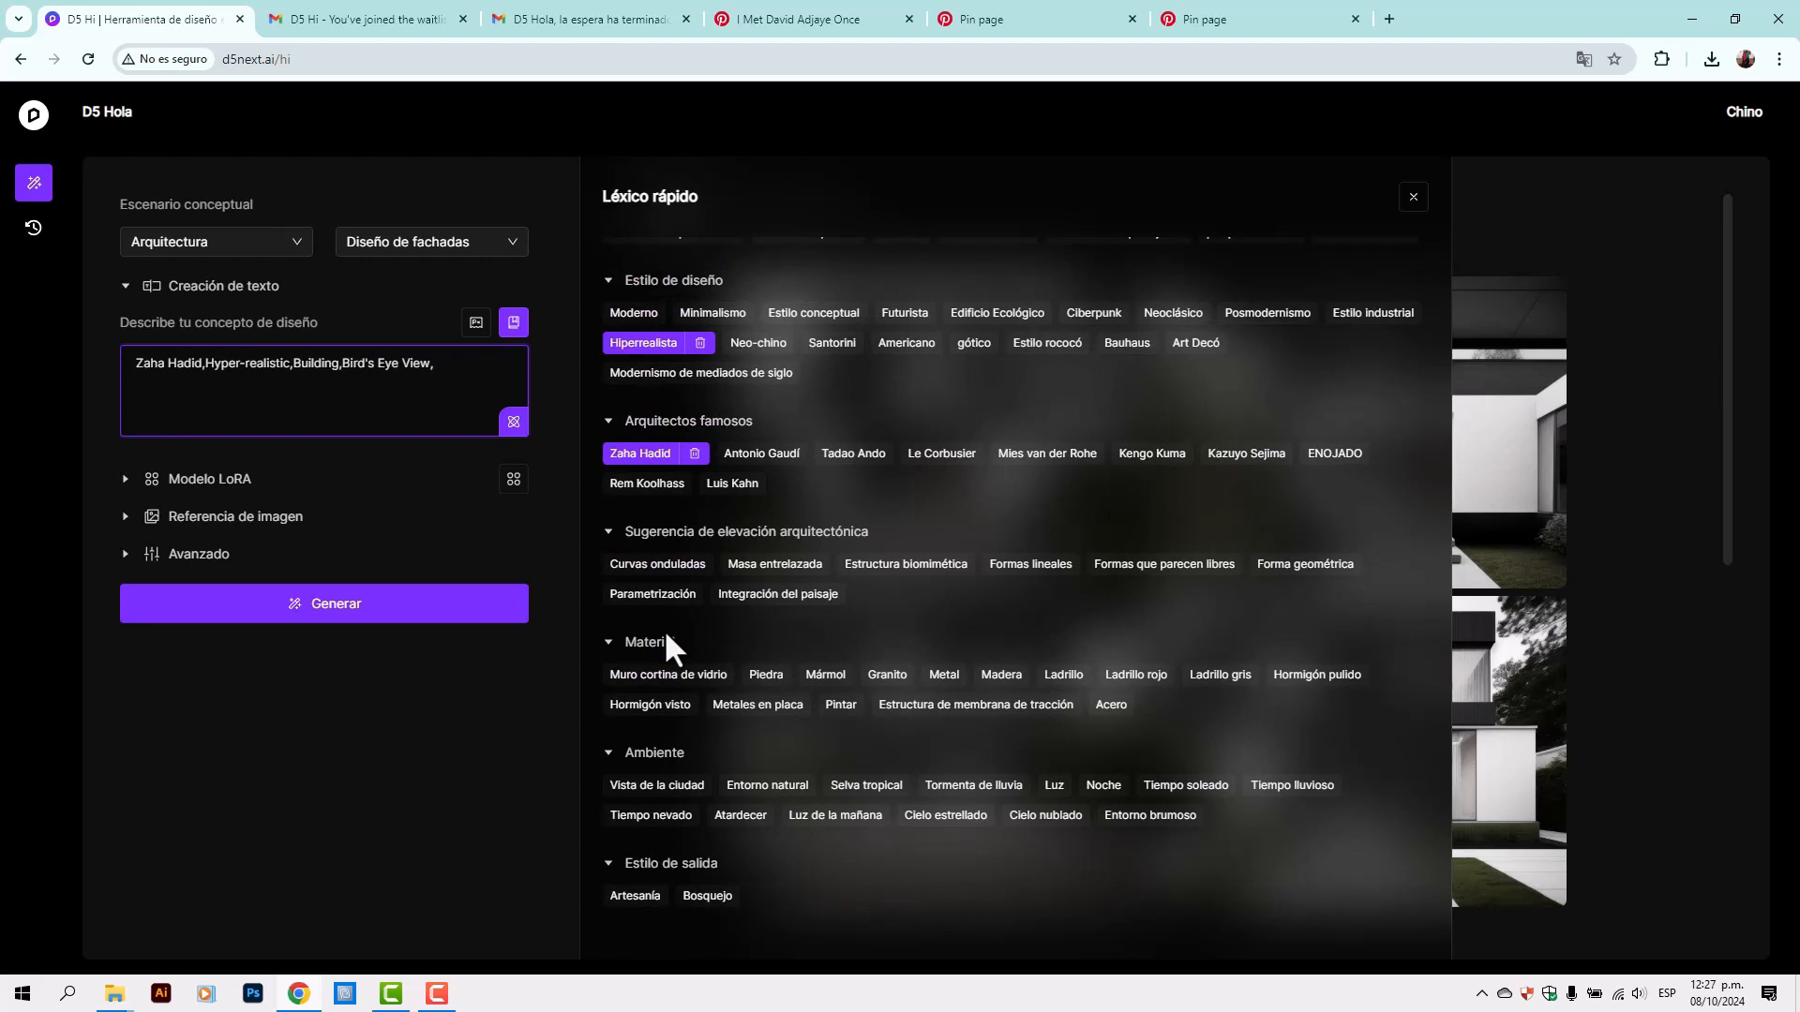
{"action": "left_click", "coordinate": [659, 568]}
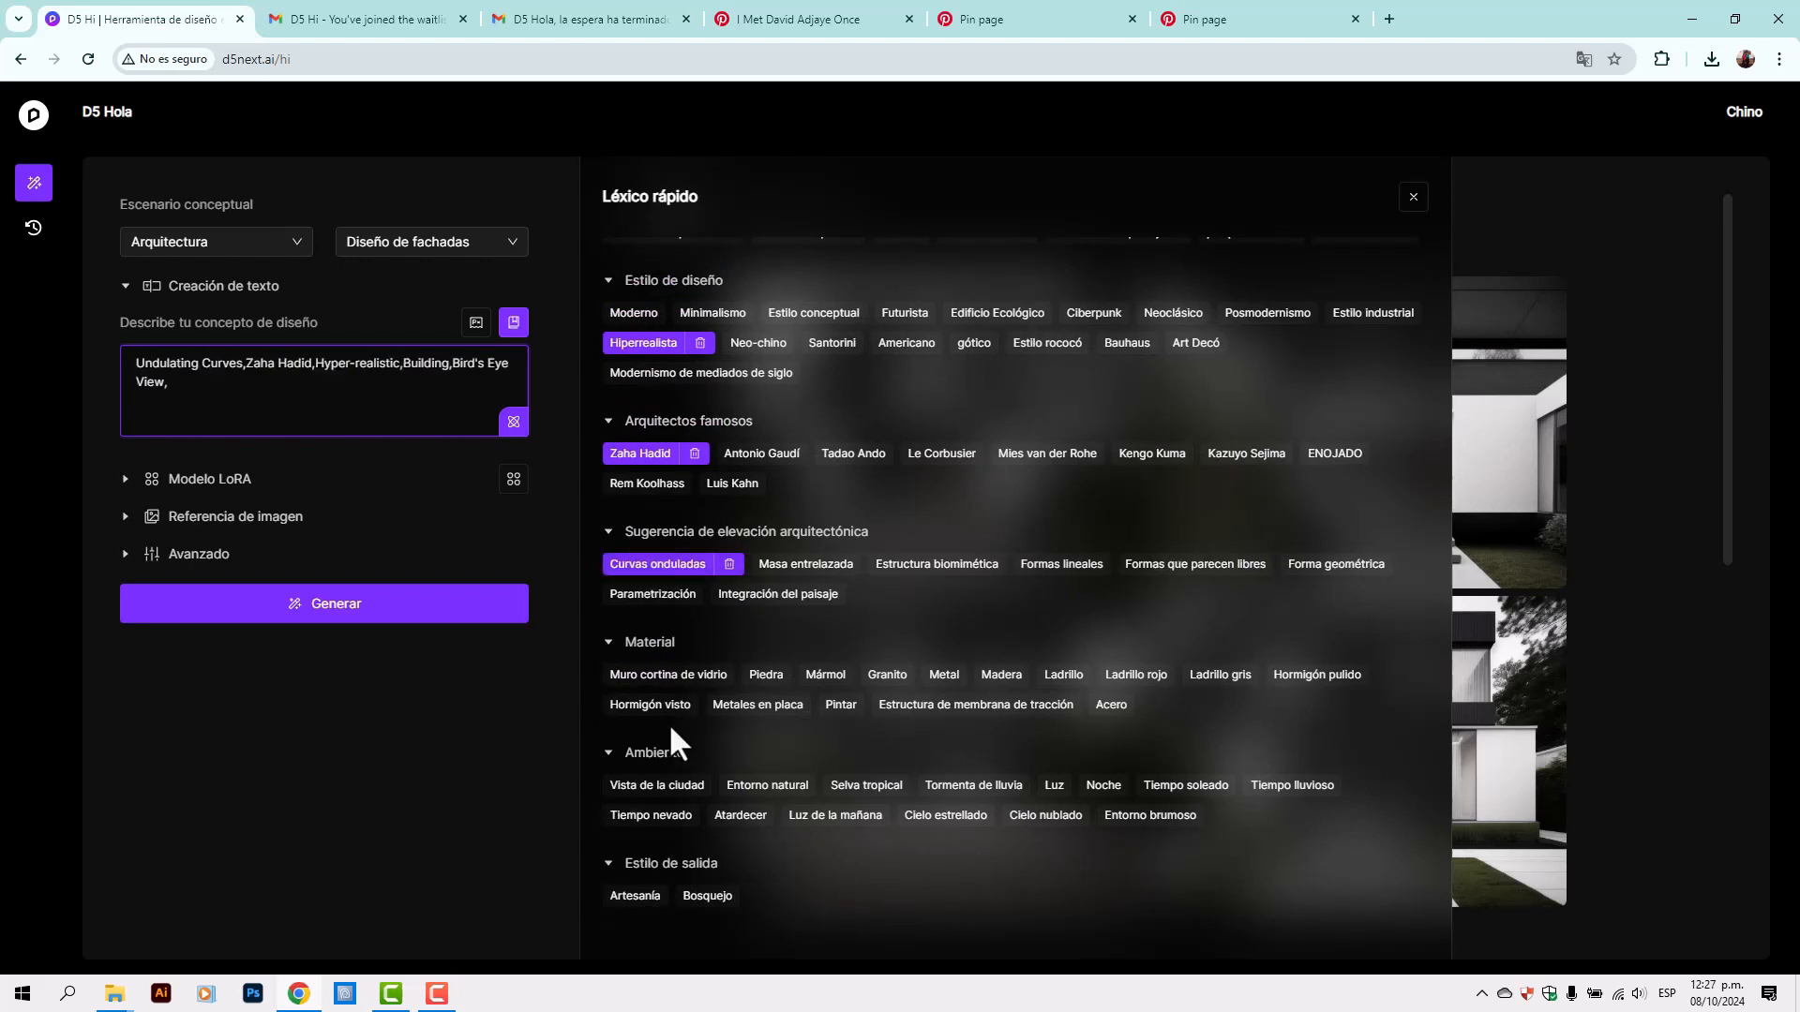
{"action": "left_click", "coordinate": [672, 676]}
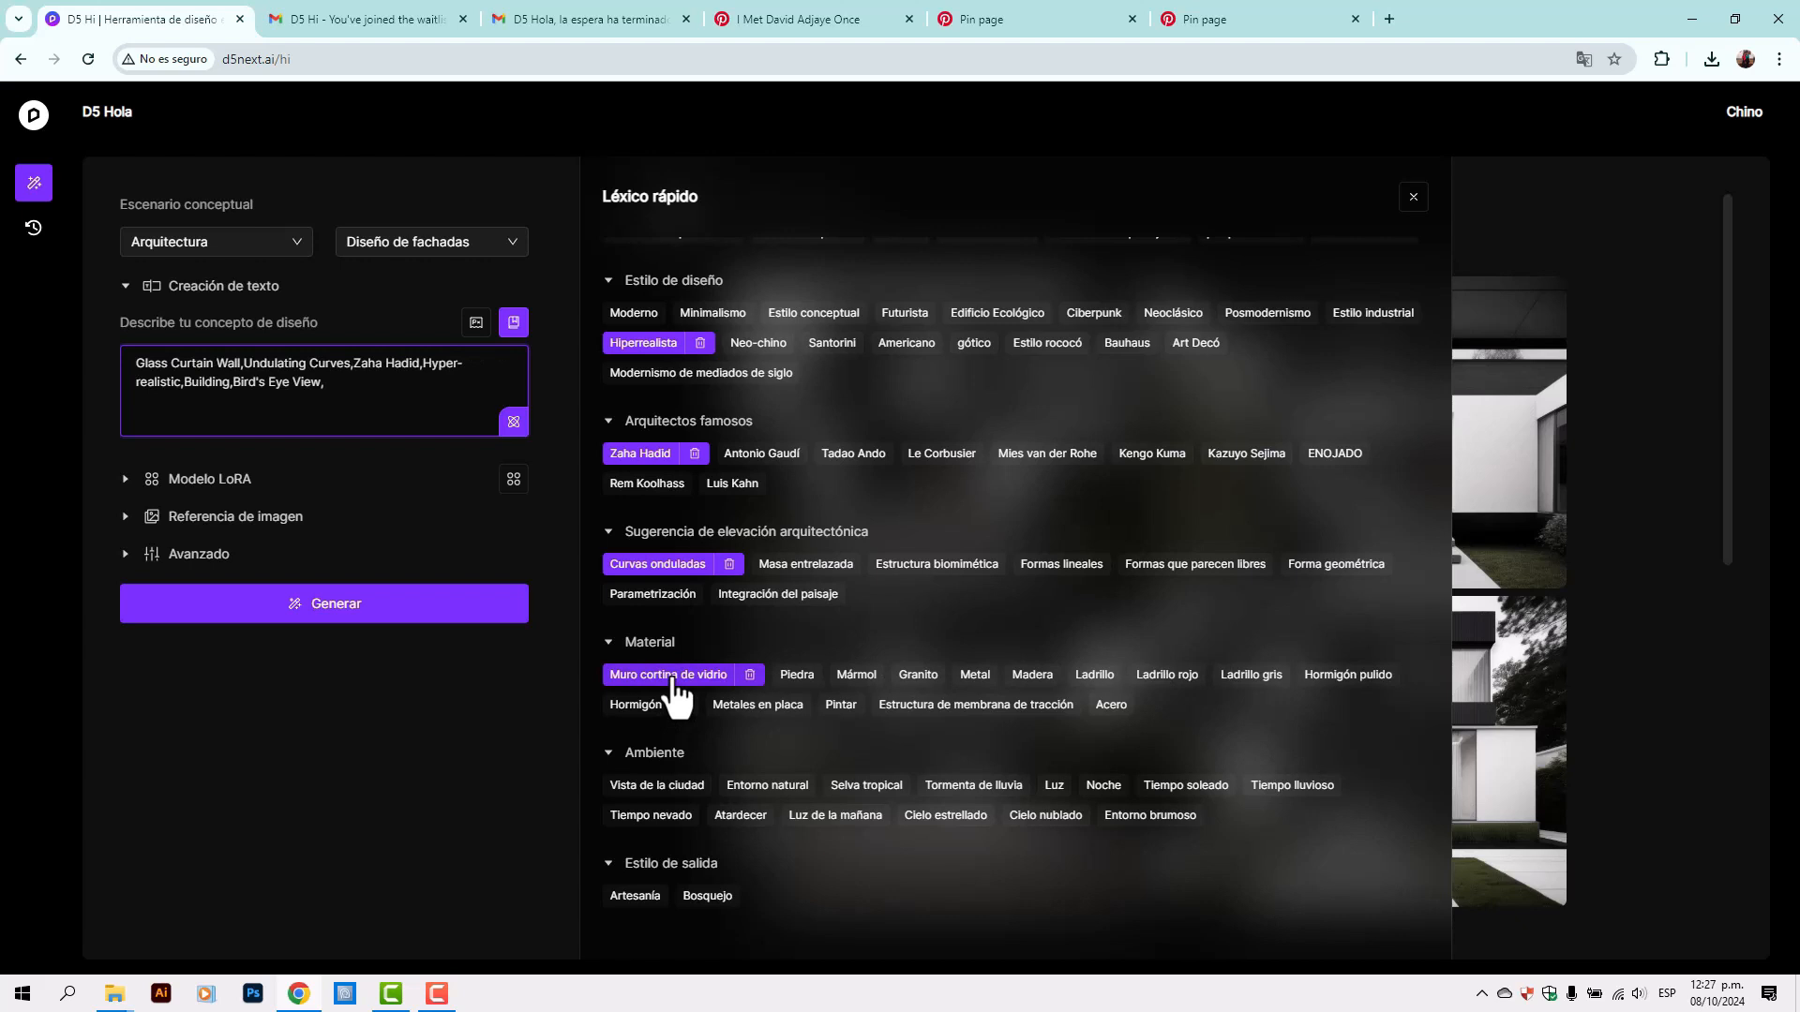
{"action": "left_click", "coordinate": [975, 679]}
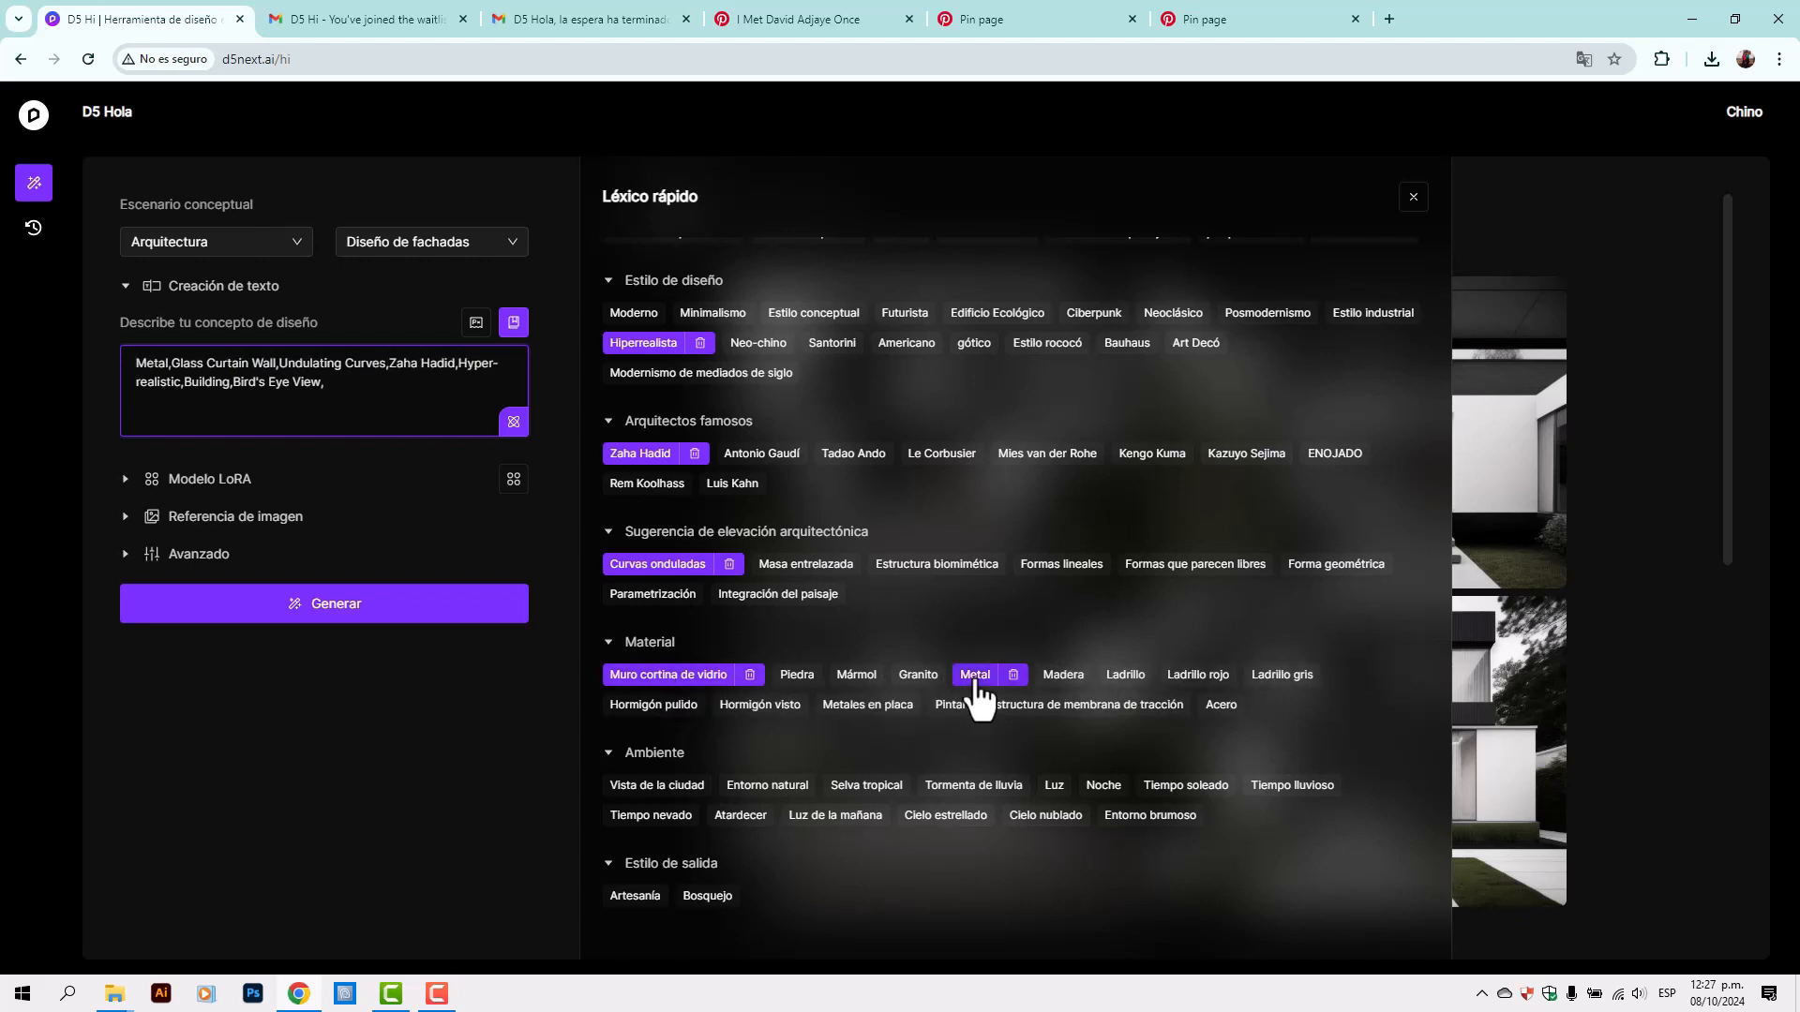
{"action": "left_click", "coordinate": [657, 709]}
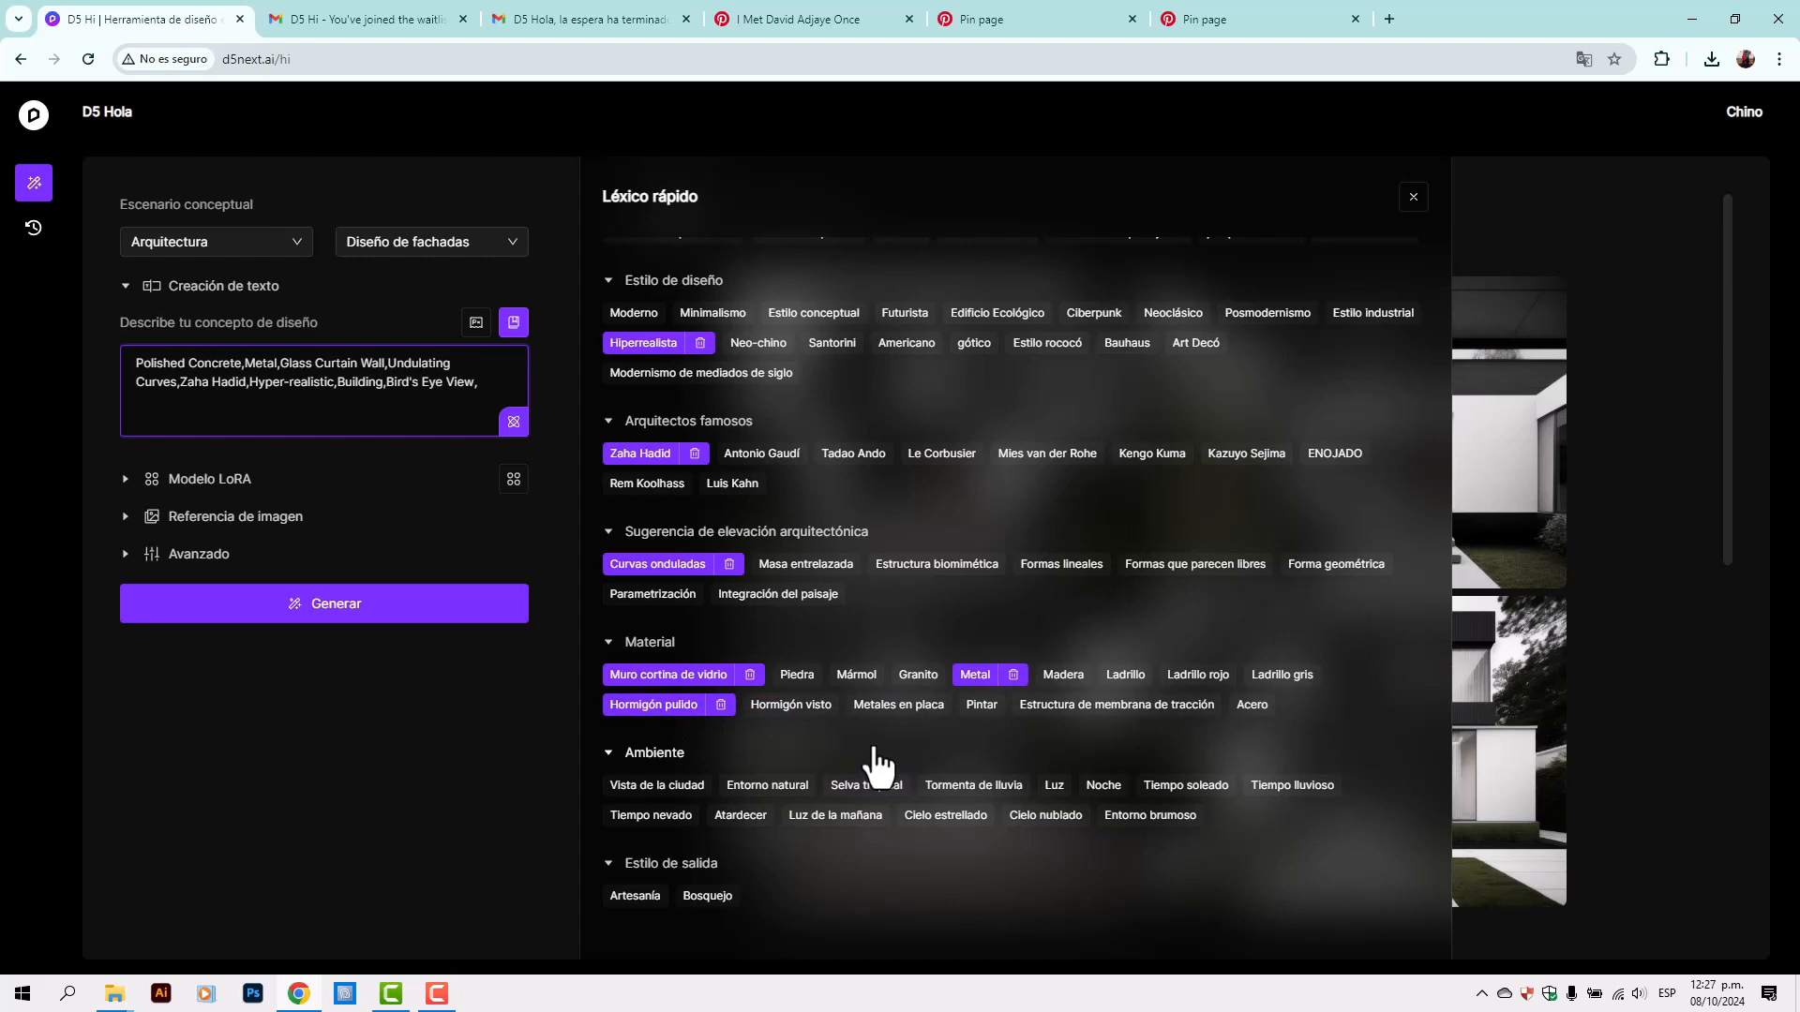
{"action": "left_click", "coordinate": [676, 792]}
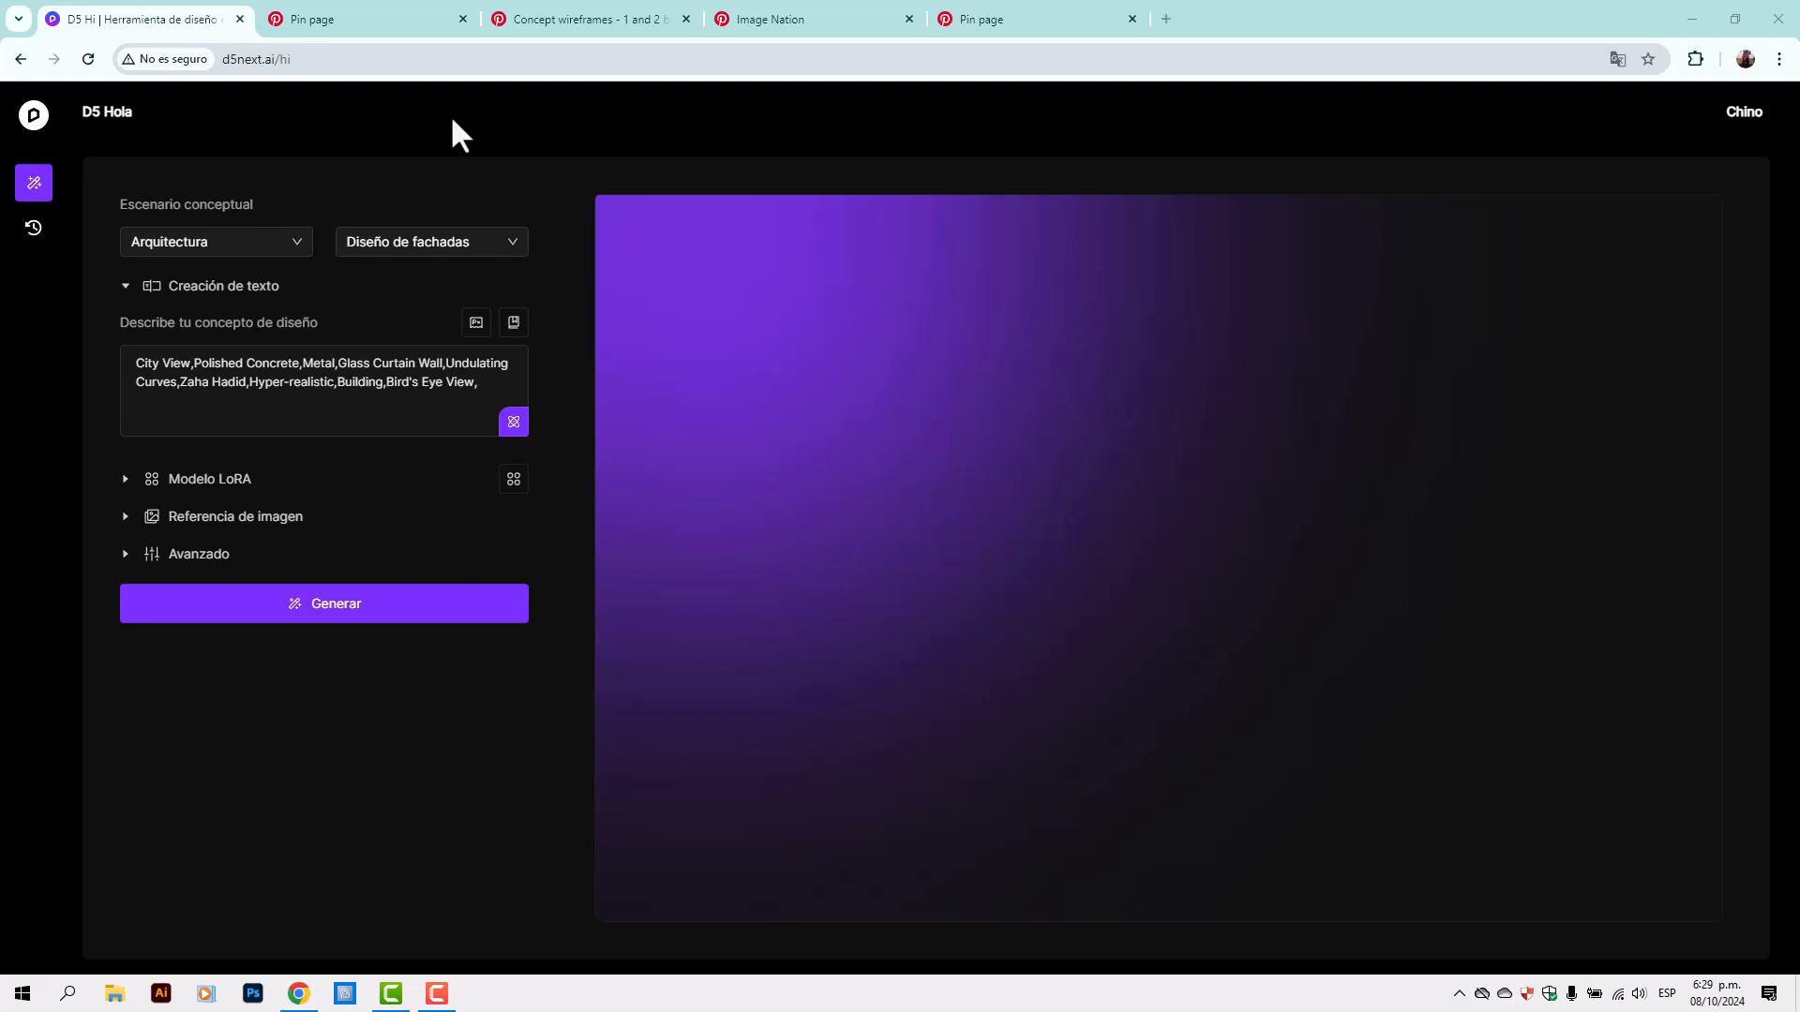
Enable the exclusion prompt and enter "personas y animales" as the elements to exclude
{"action": "left_click", "coordinate": [475, 325]}
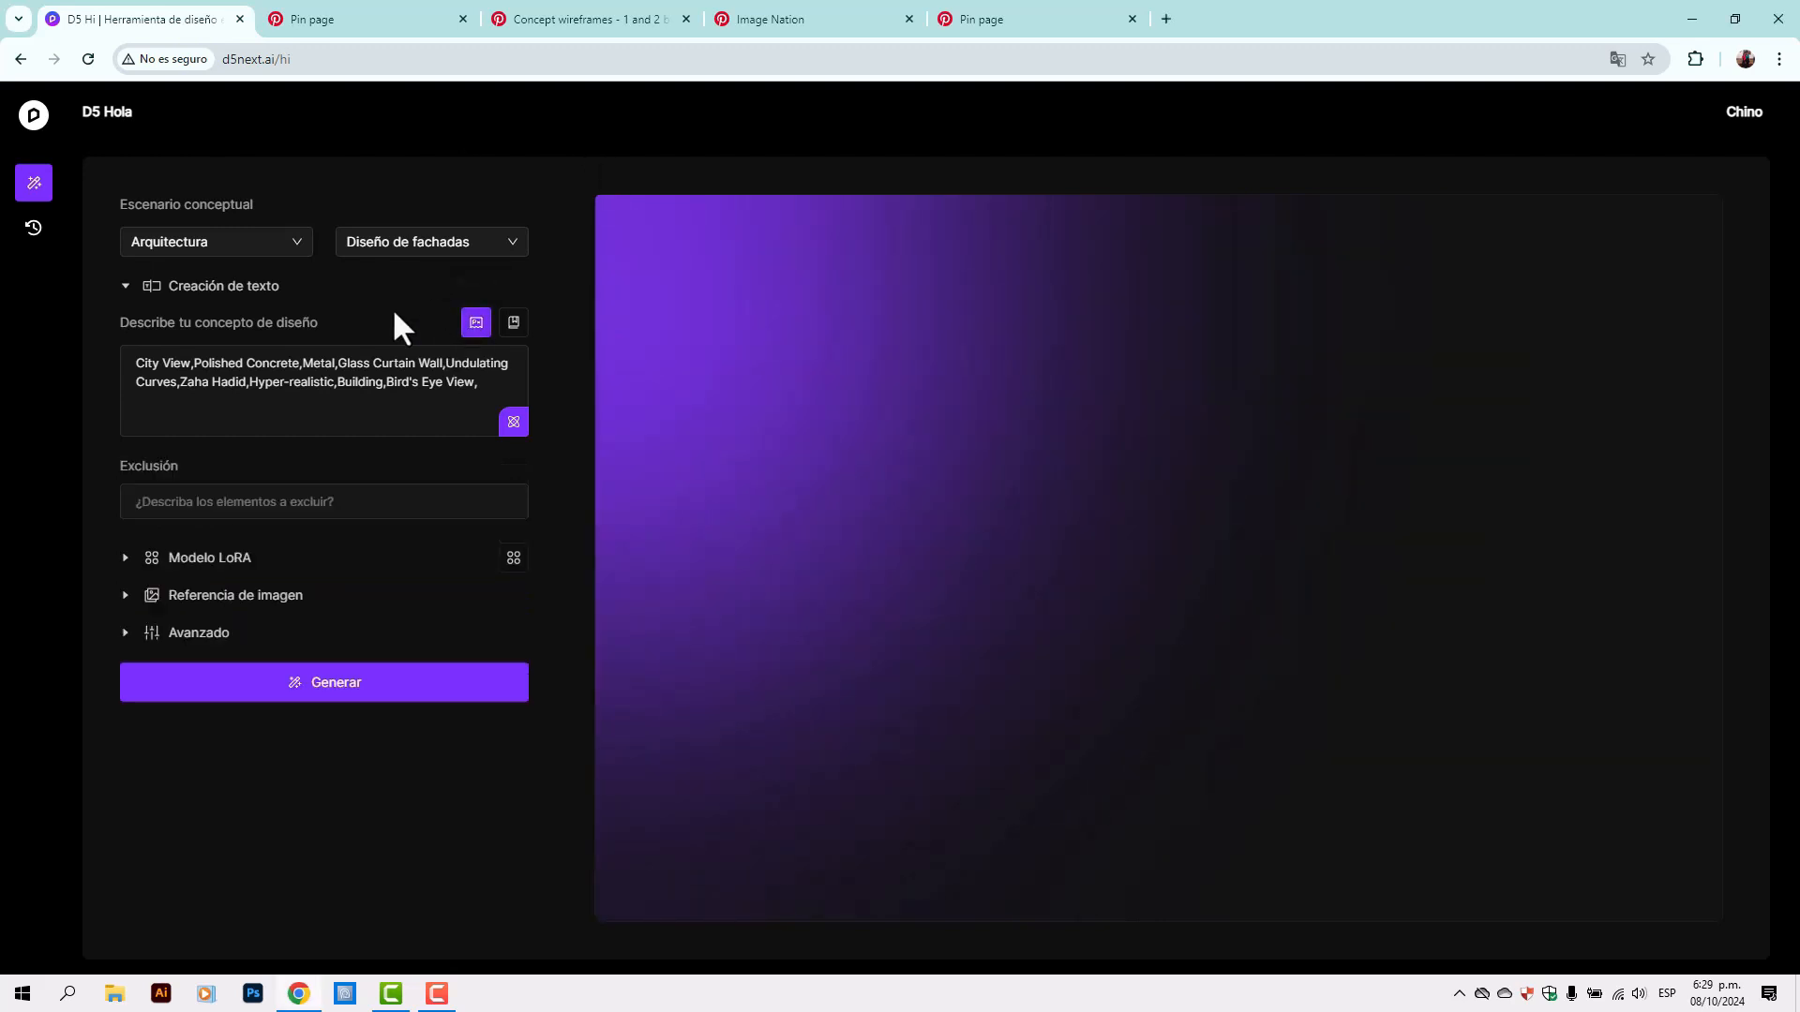
{"action": "left_click", "coordinate": [178, 507]}
{"action": "type", "text": "per"}
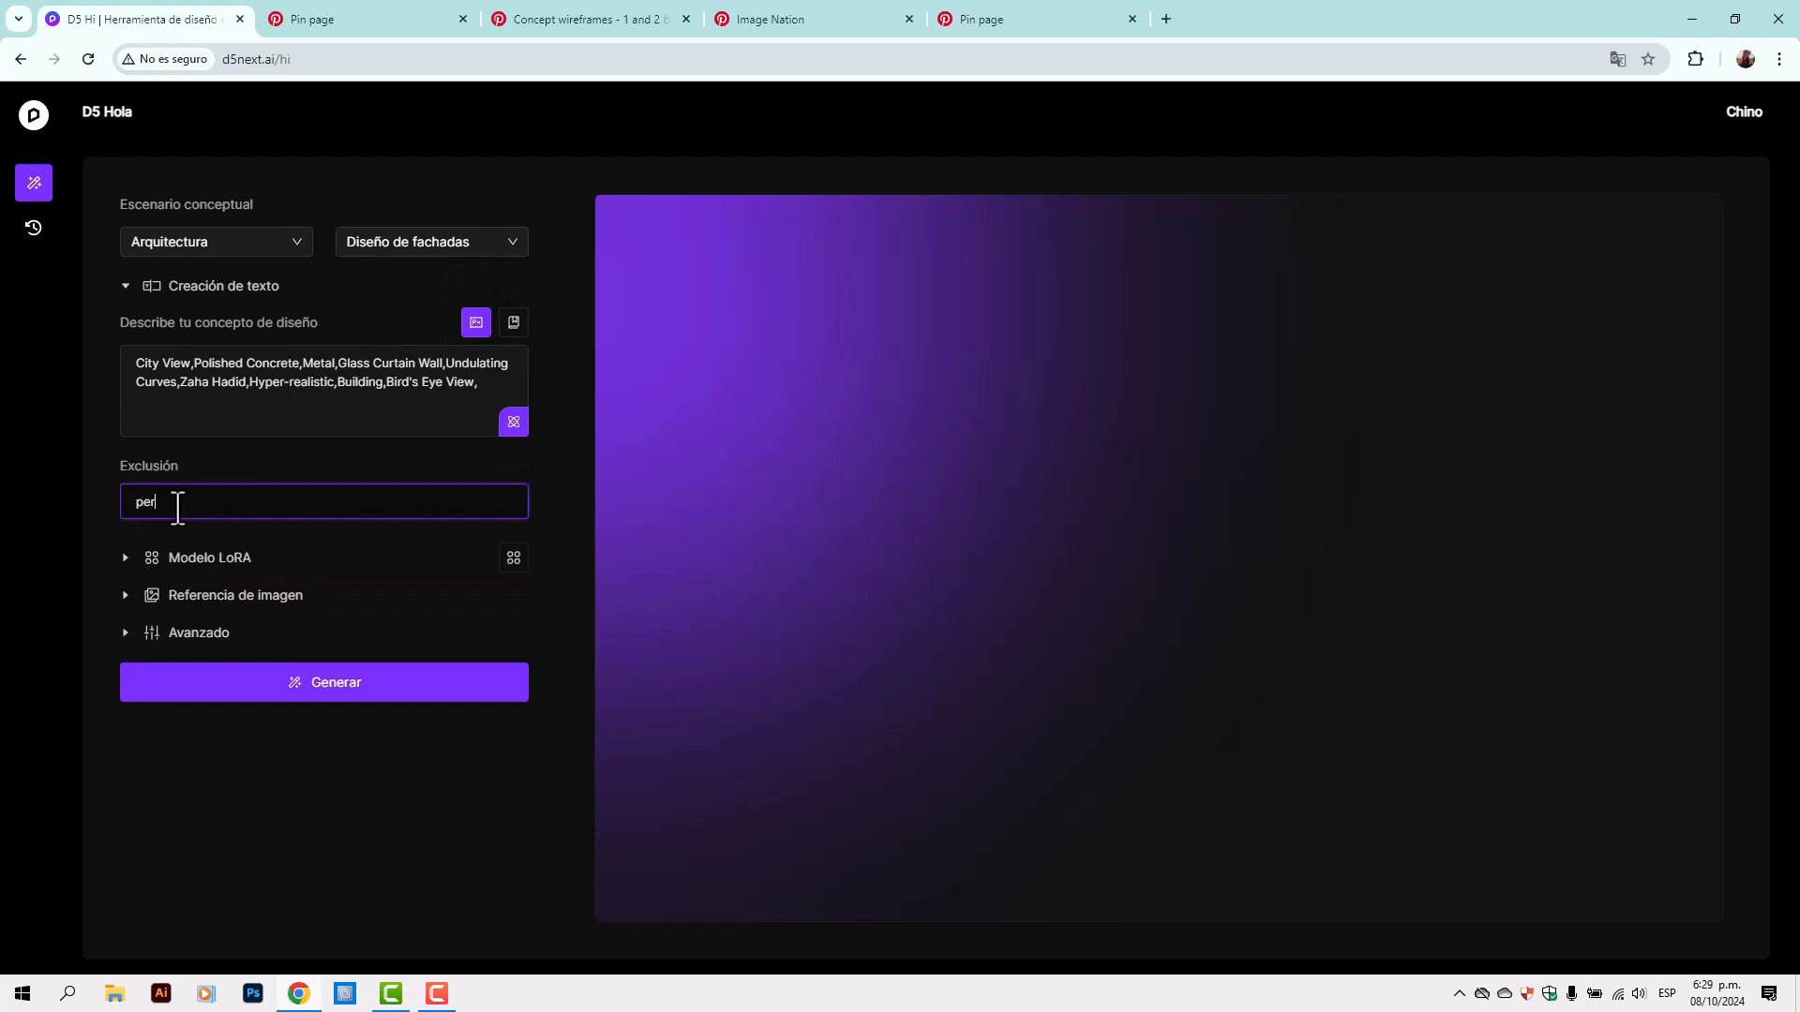
{"action": "type", "text": "sons y animales"}
Set the advanced creativity level to Preciso, keep the 4:3 image size, and generate four images
{"action": "left_click", "coordinate": [127, 634]}
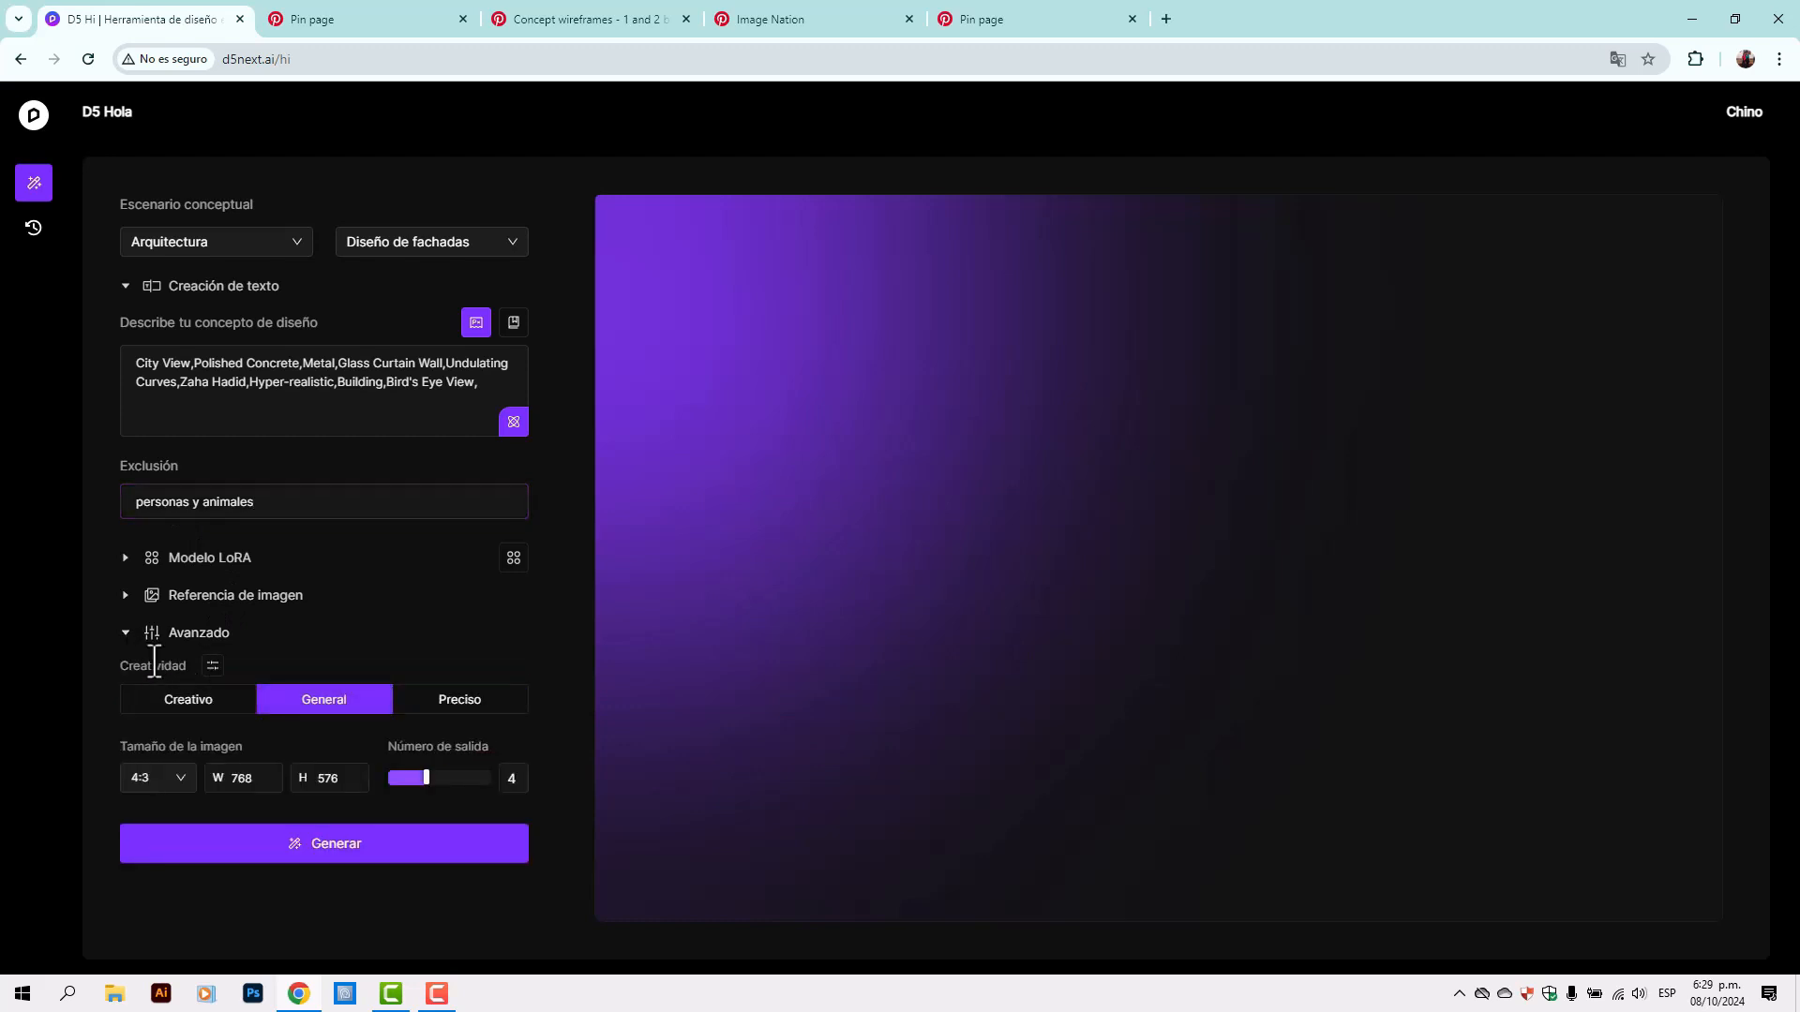
{"action": "left_click", "coordinate": [215, 710]}
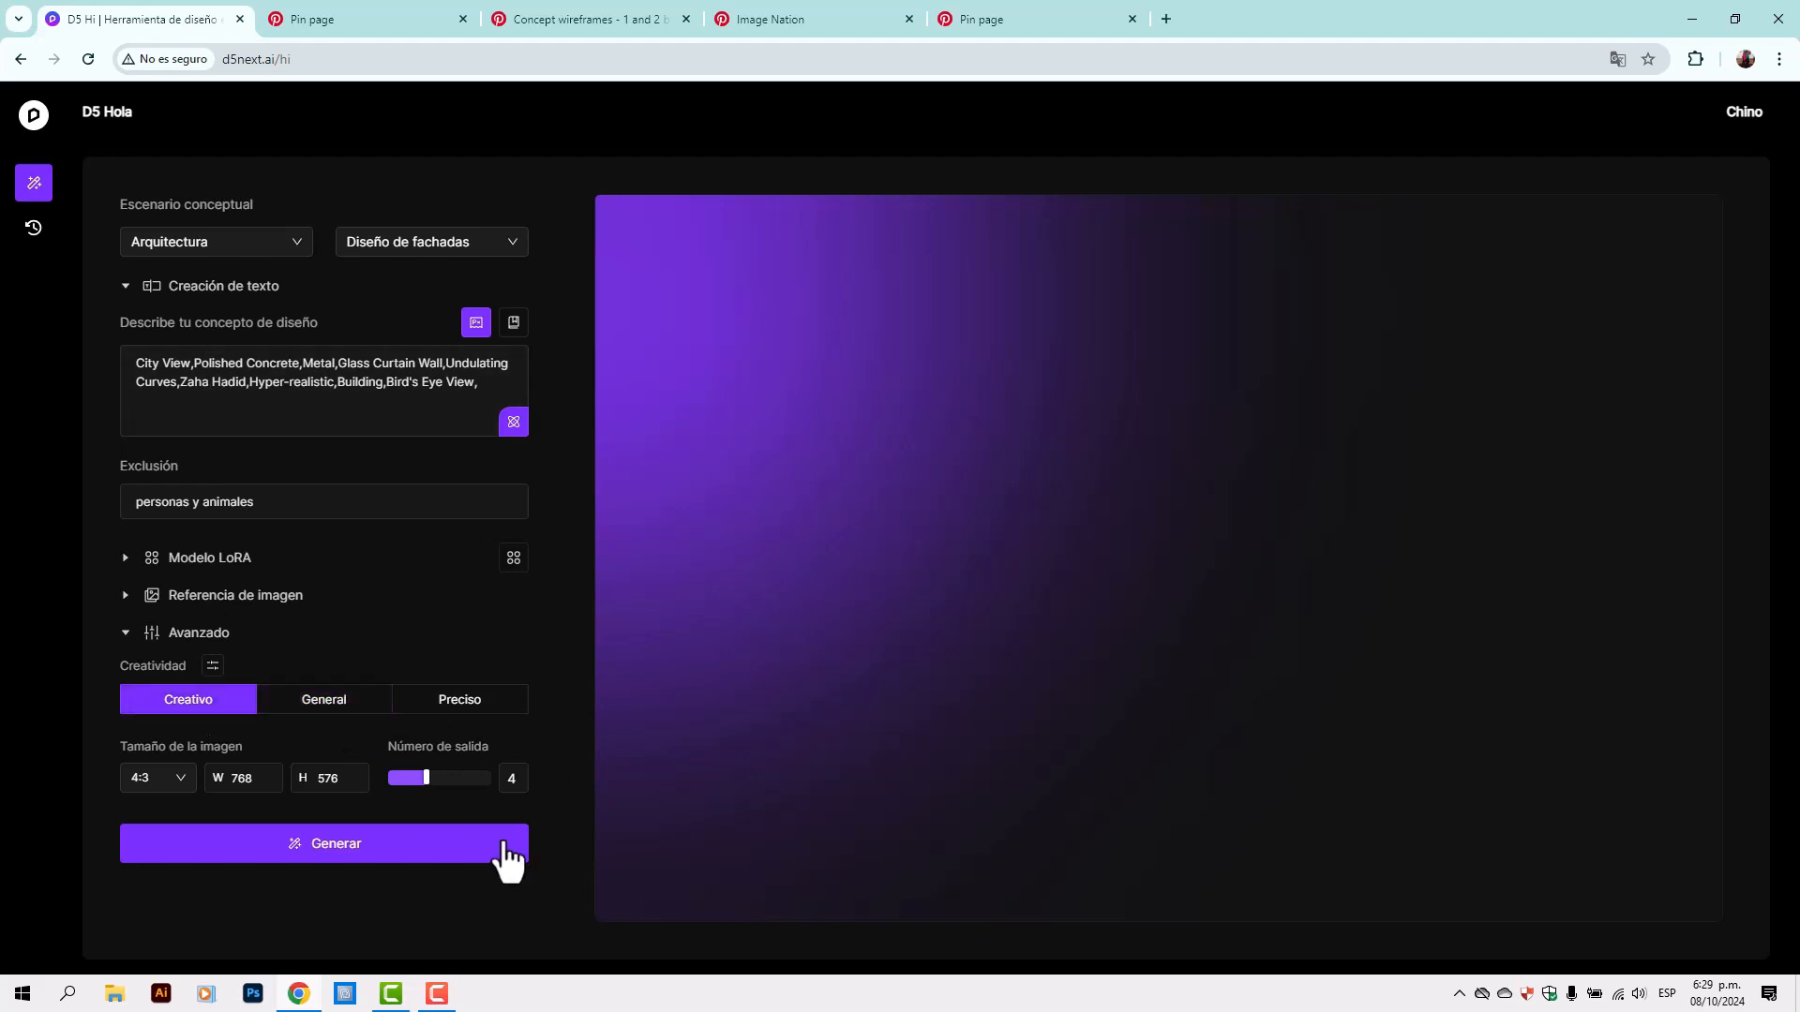
{"action": "left_click", "coordinate": [349, 705]}
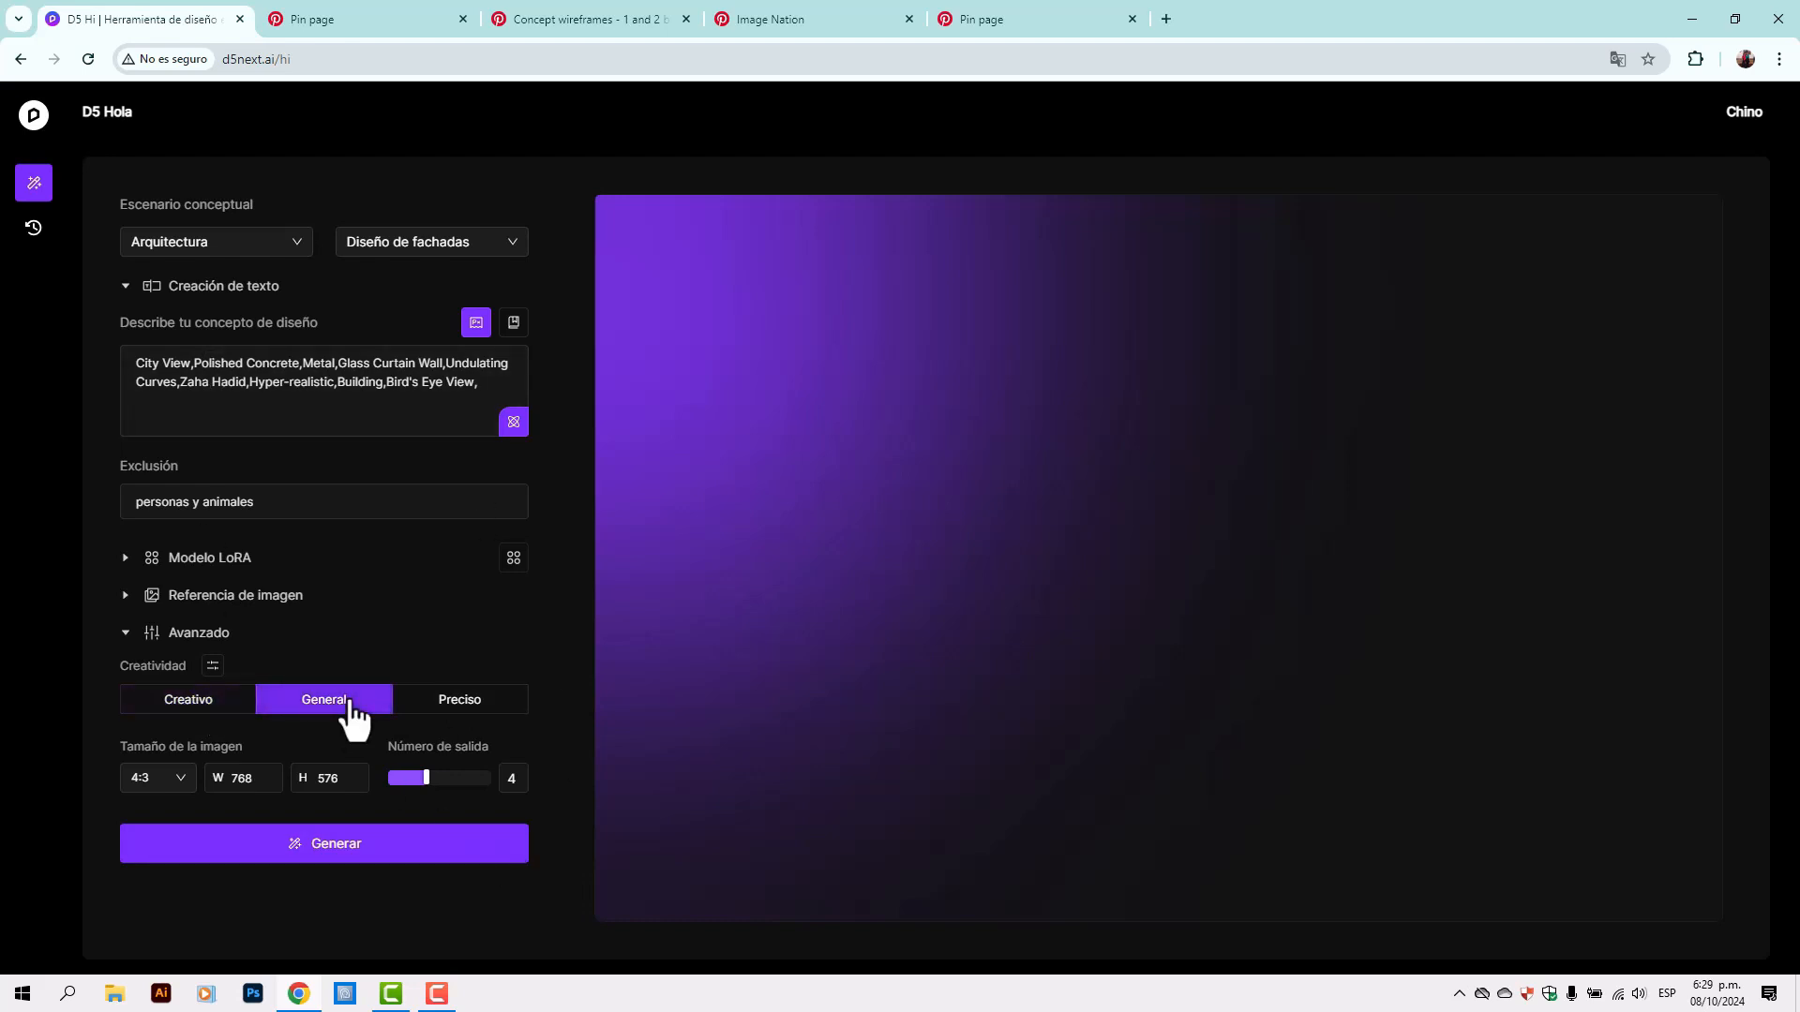
{"action": "left_click", "coordinate": [465, 722]}
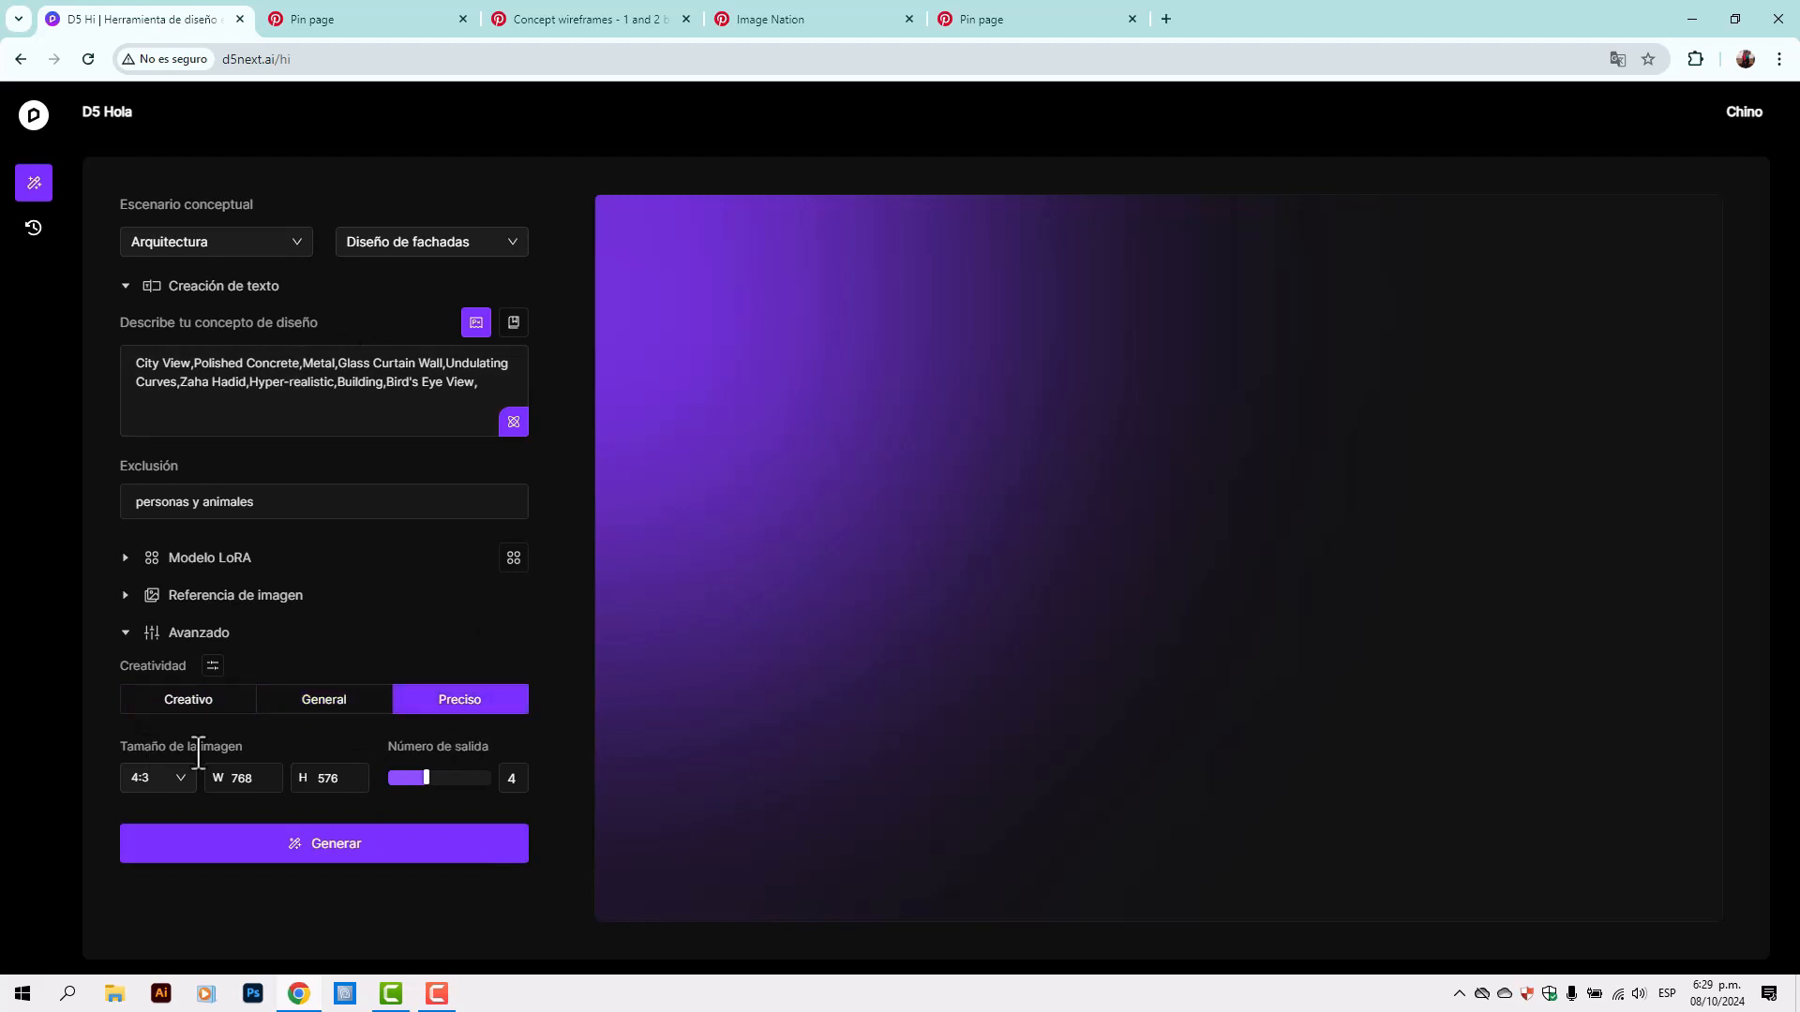
{"action": "left_click", "coordinate": [161, 779]}
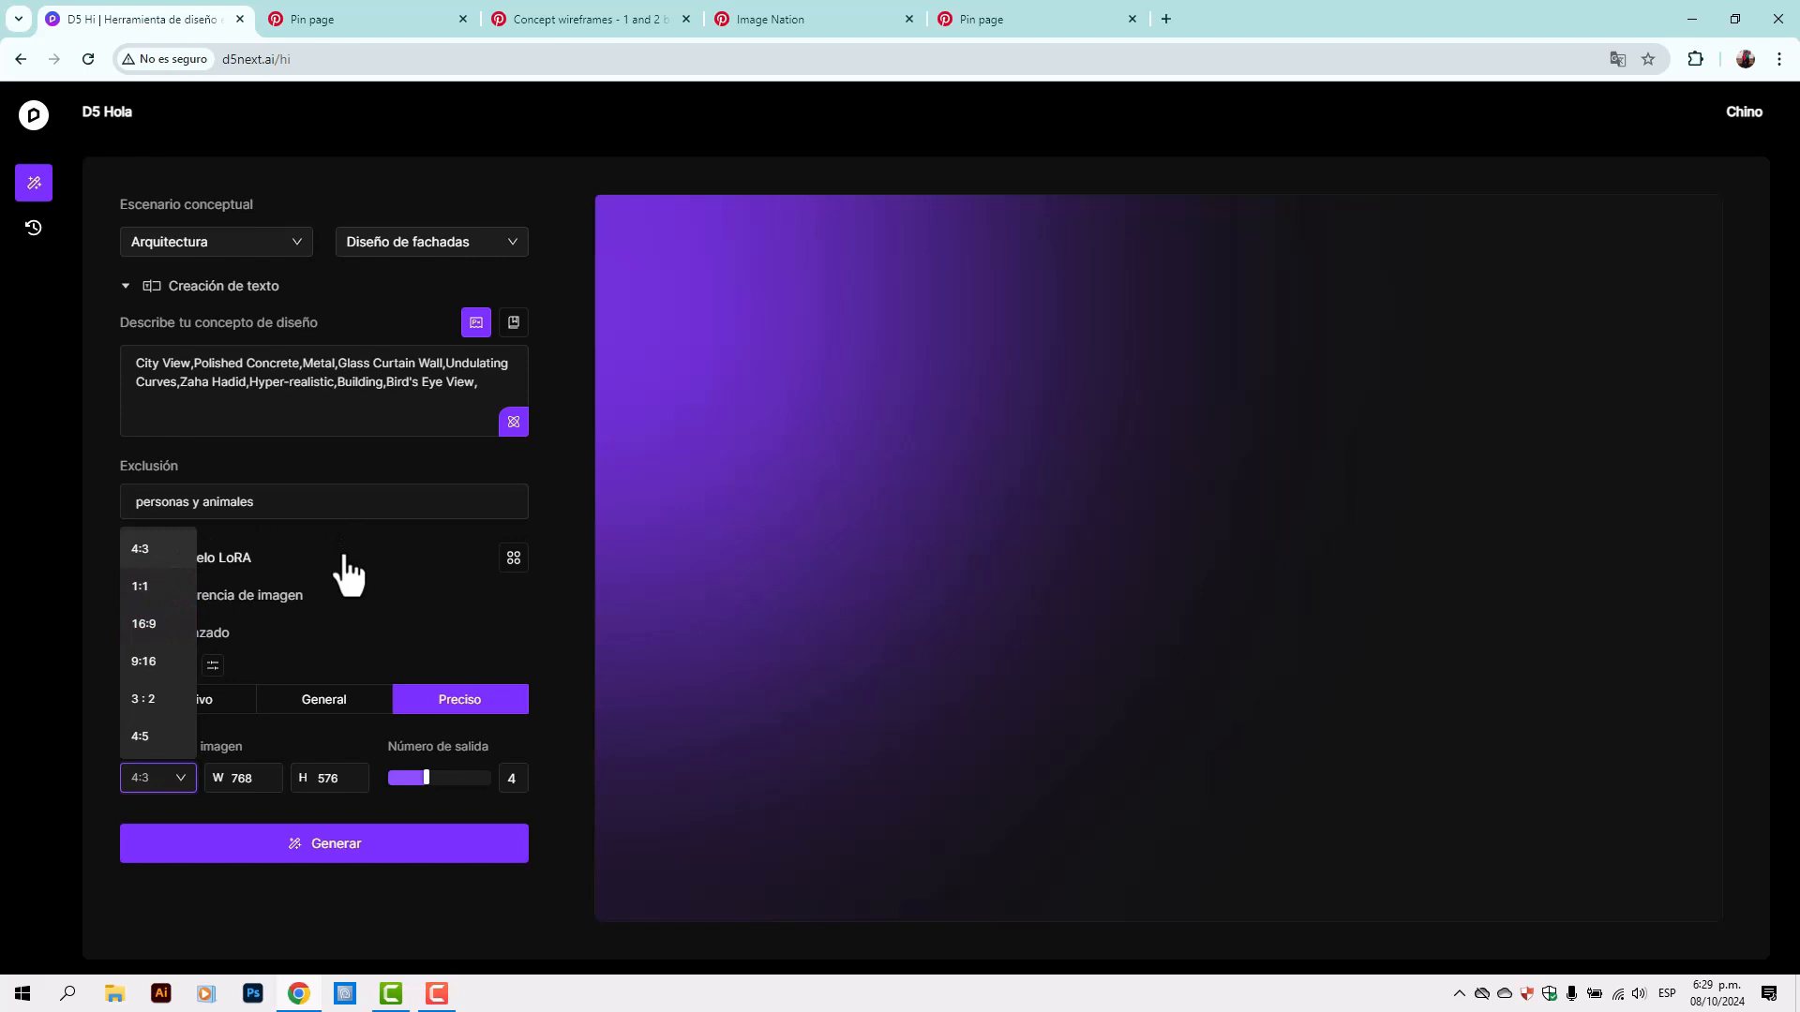
{"action": "left_click", "coordinate": [492, 748]}
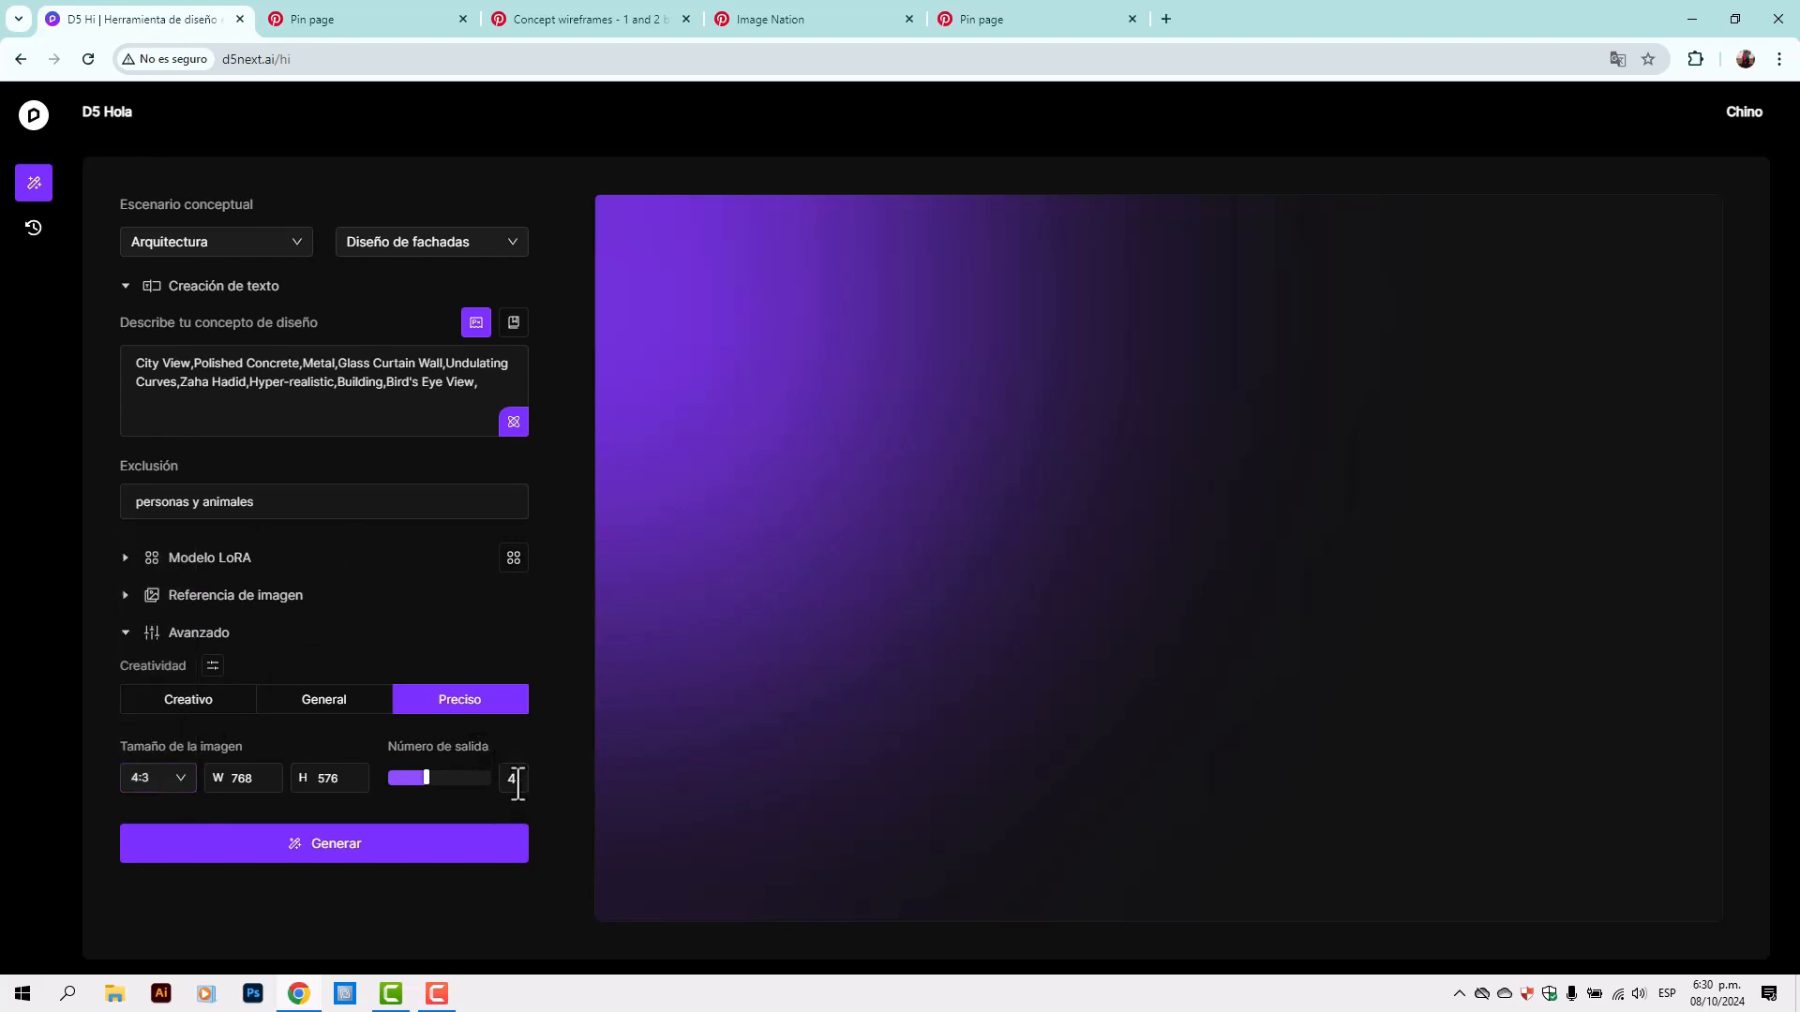
{"action": "left_click", "coordinate": [329, 854]}
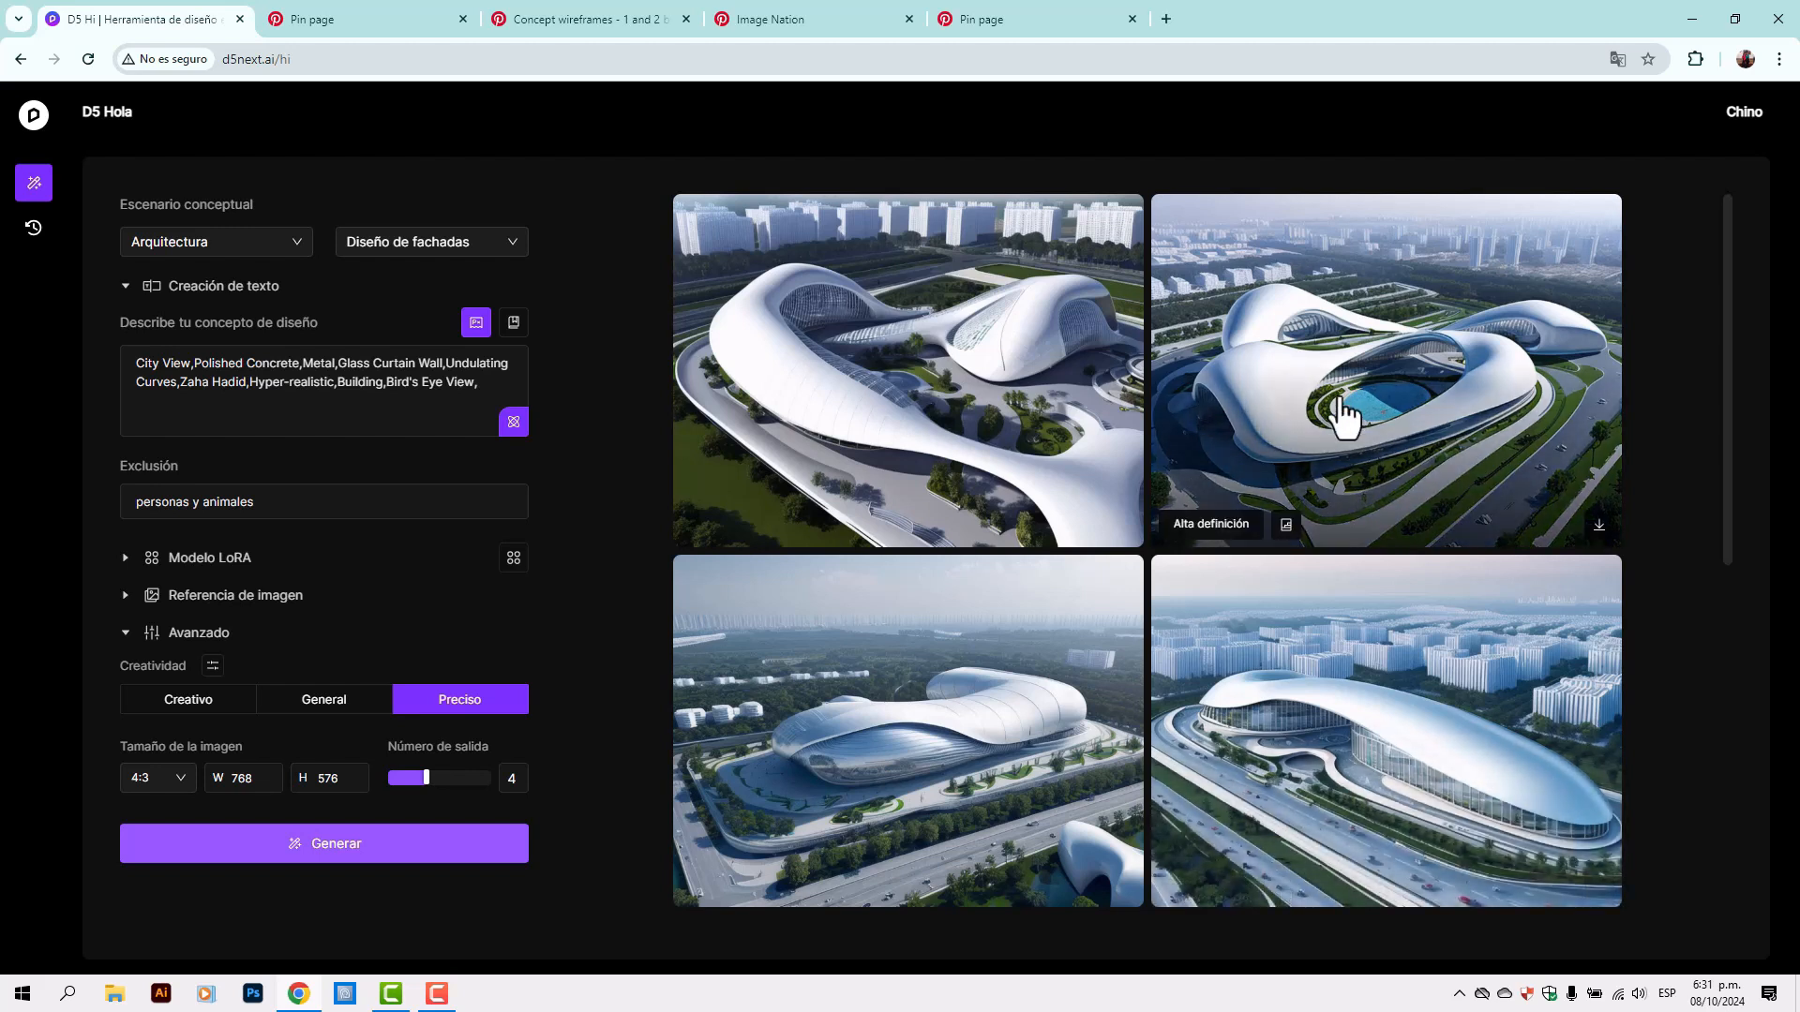
Create a high-definition version of the fourth generated building image and download it
{"action": "left_click", "coordinate": [1382, 668]}
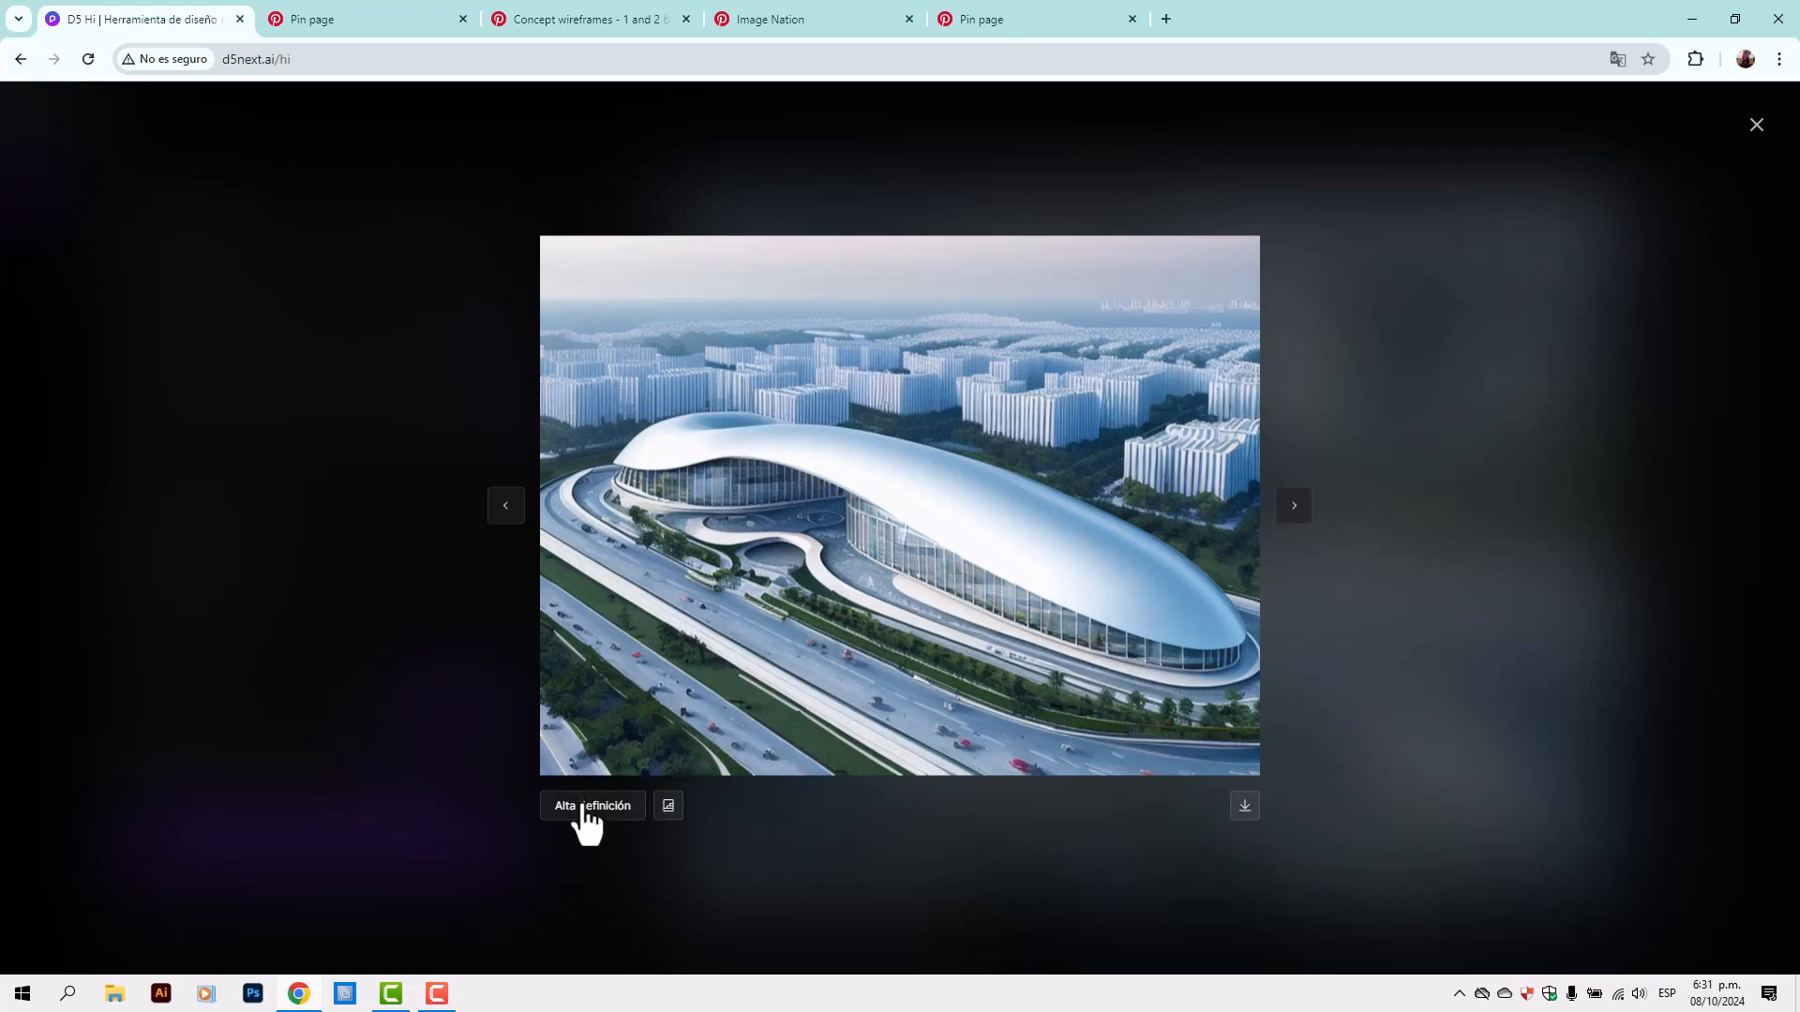
{"action": "left_click", "coordinate": [583, 812]}
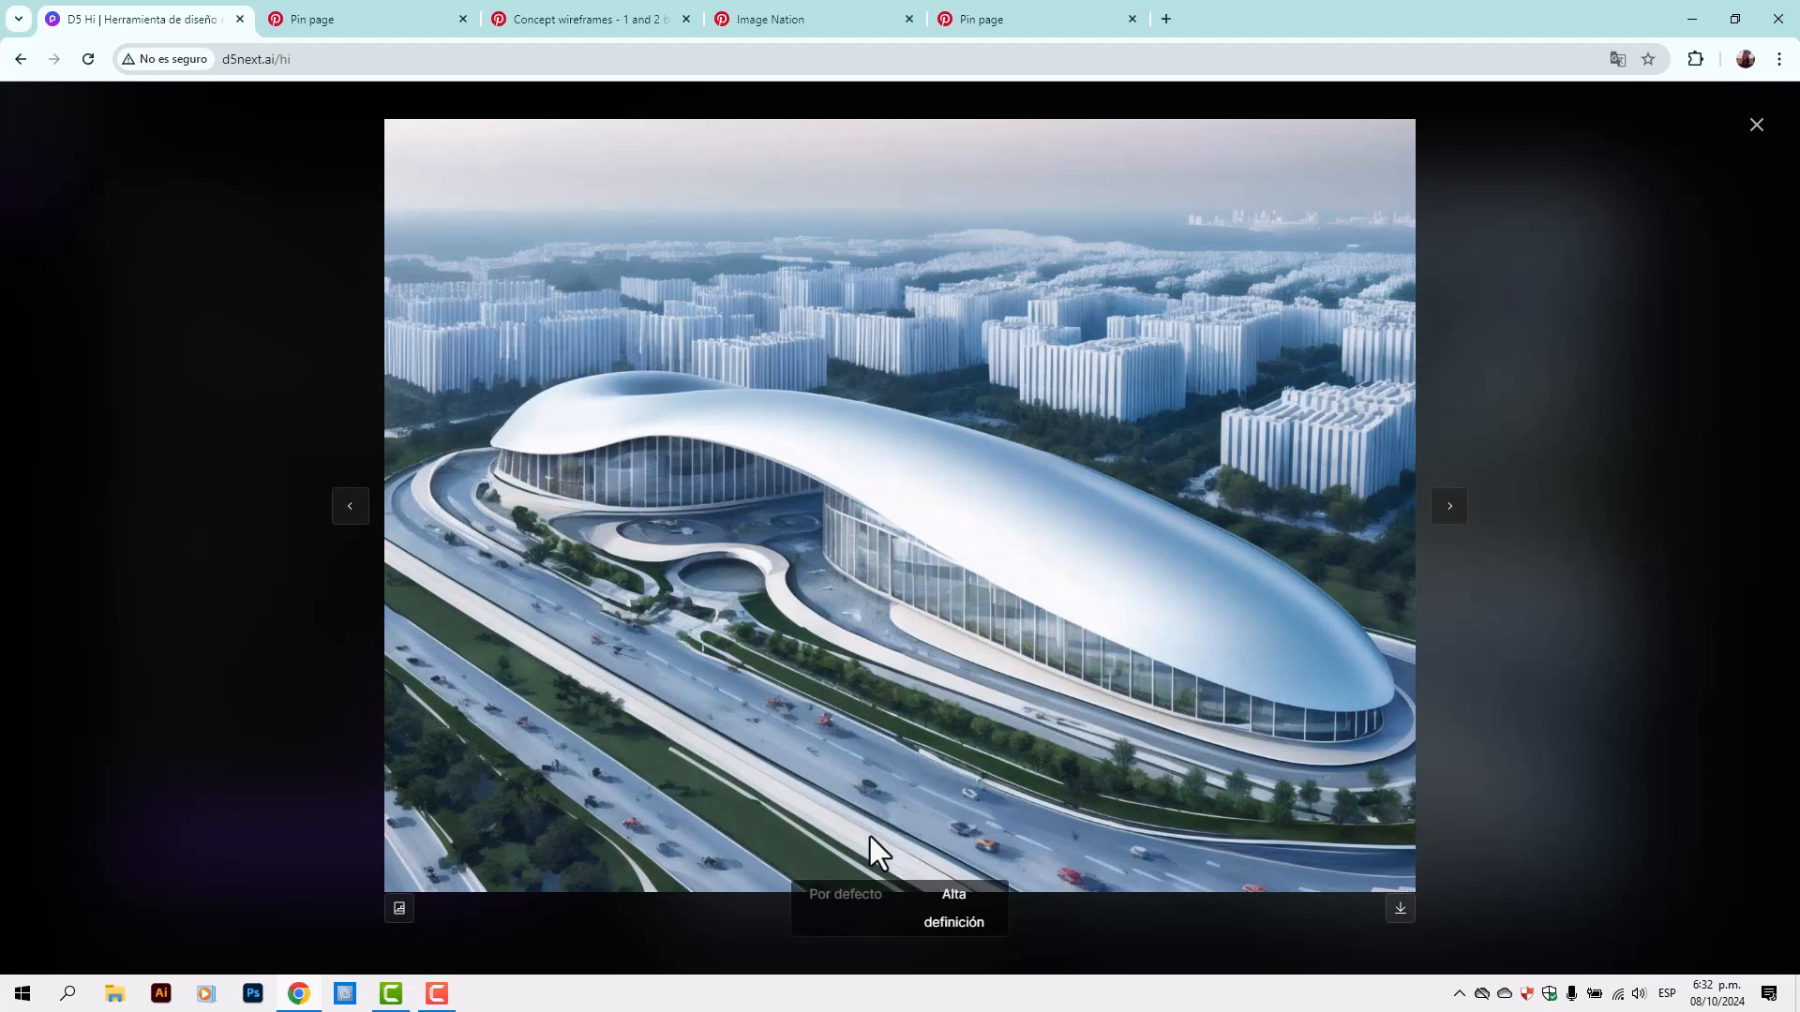
{"action": "left_click", "coordinate": [1400, 908]}
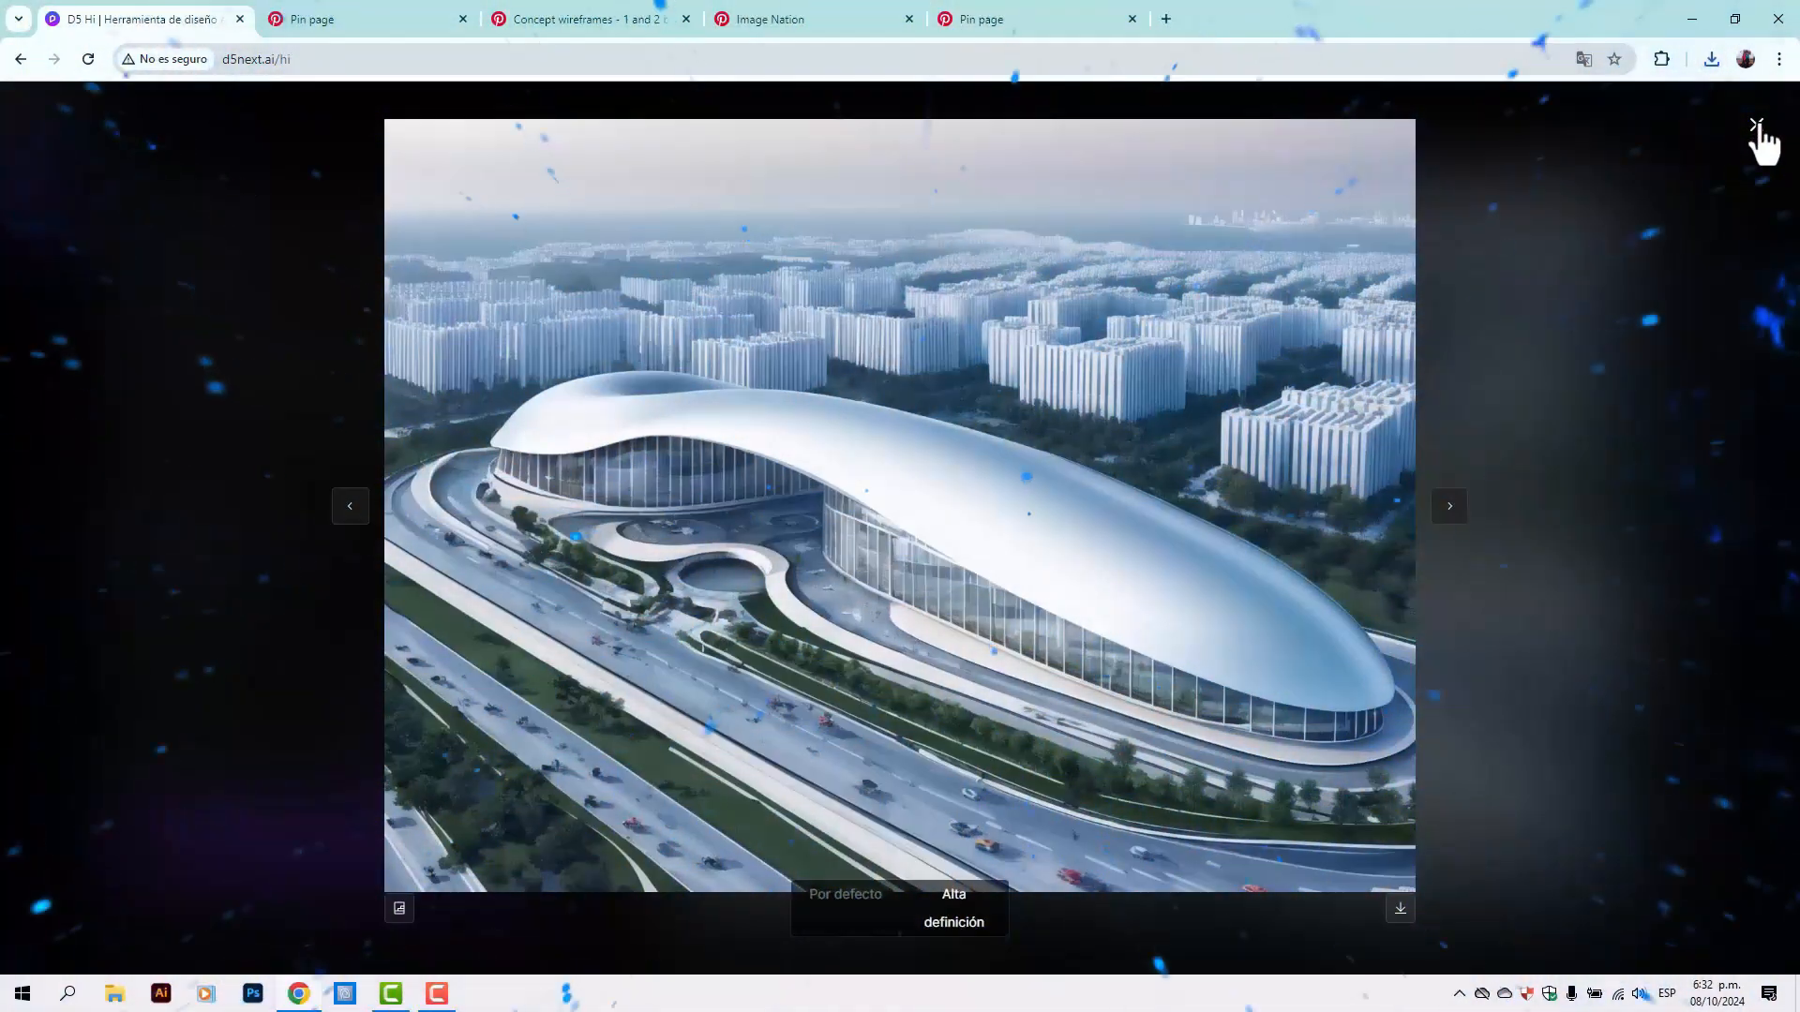
{"action": "left_click", "coordinate": [1756, 125]}
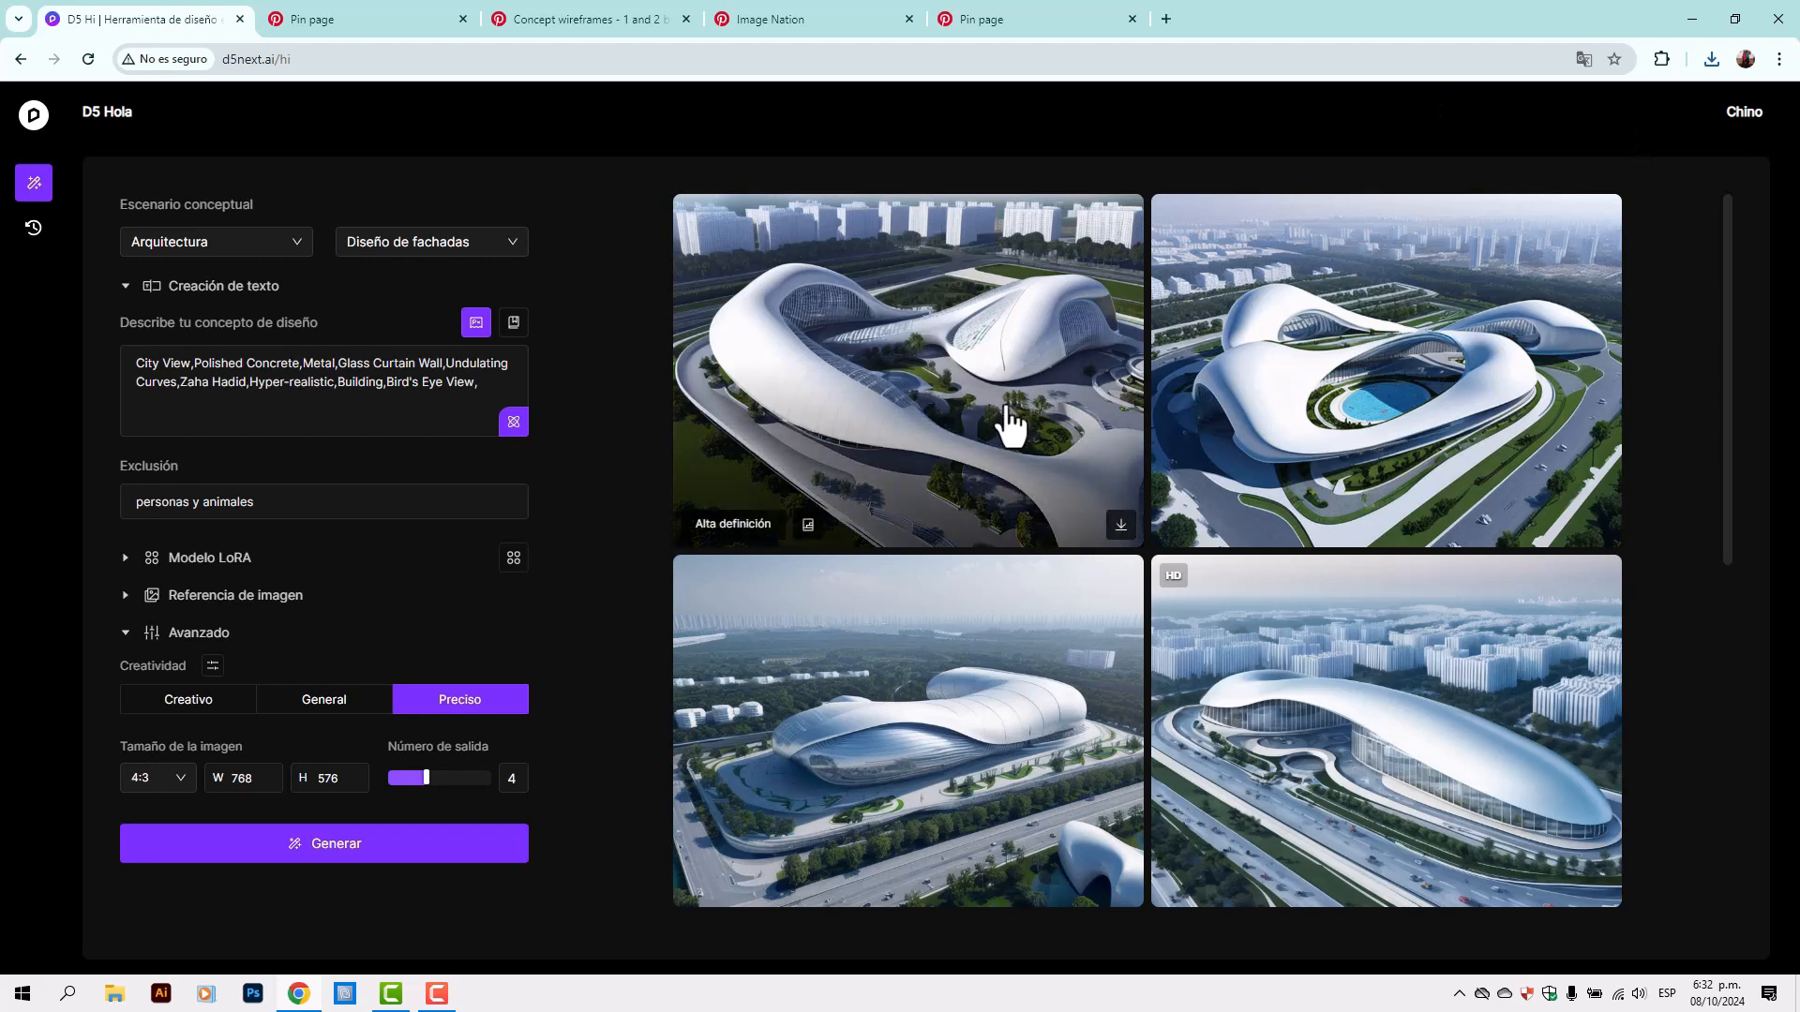
Upload image 3 from the INTELIGENCIA ARTIFICIAL folder as the structure reference
{"action": "left_click", "coordinate": [125, 596]}
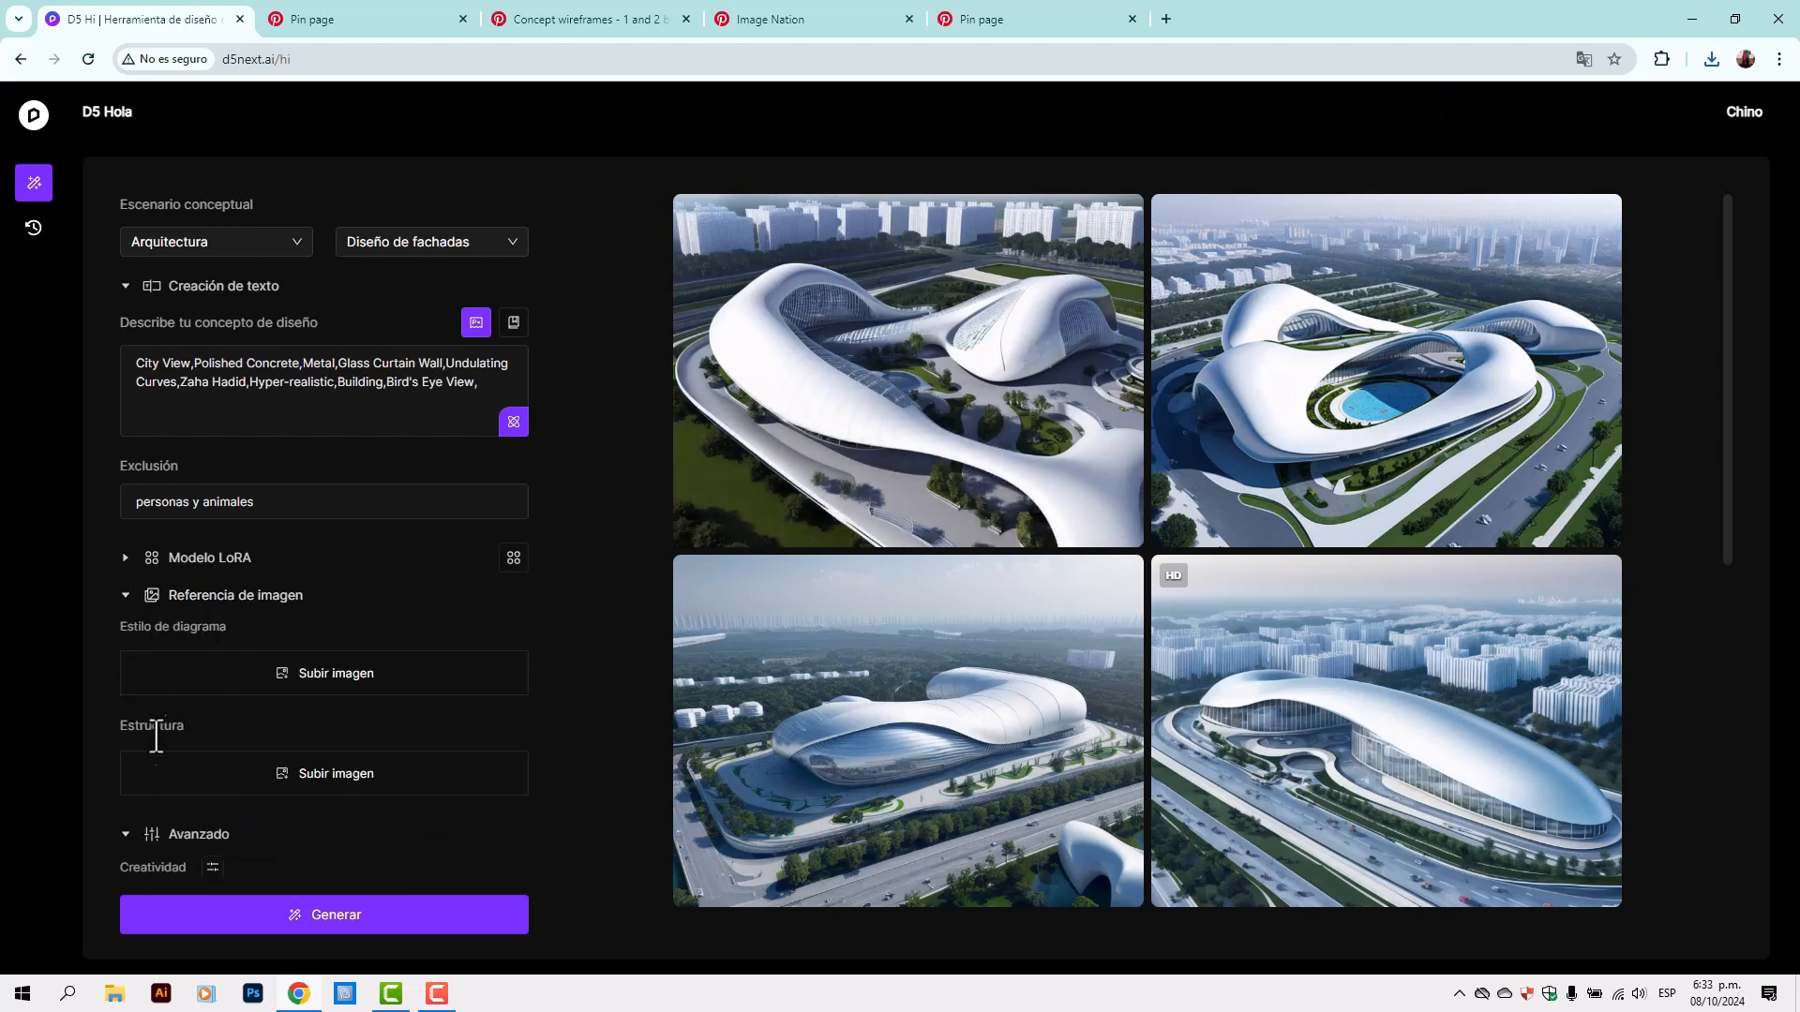
{"action": "left_click", "coordinate": [319, 792]}
{"action": "left_click", "coordinate": [789, 285]}
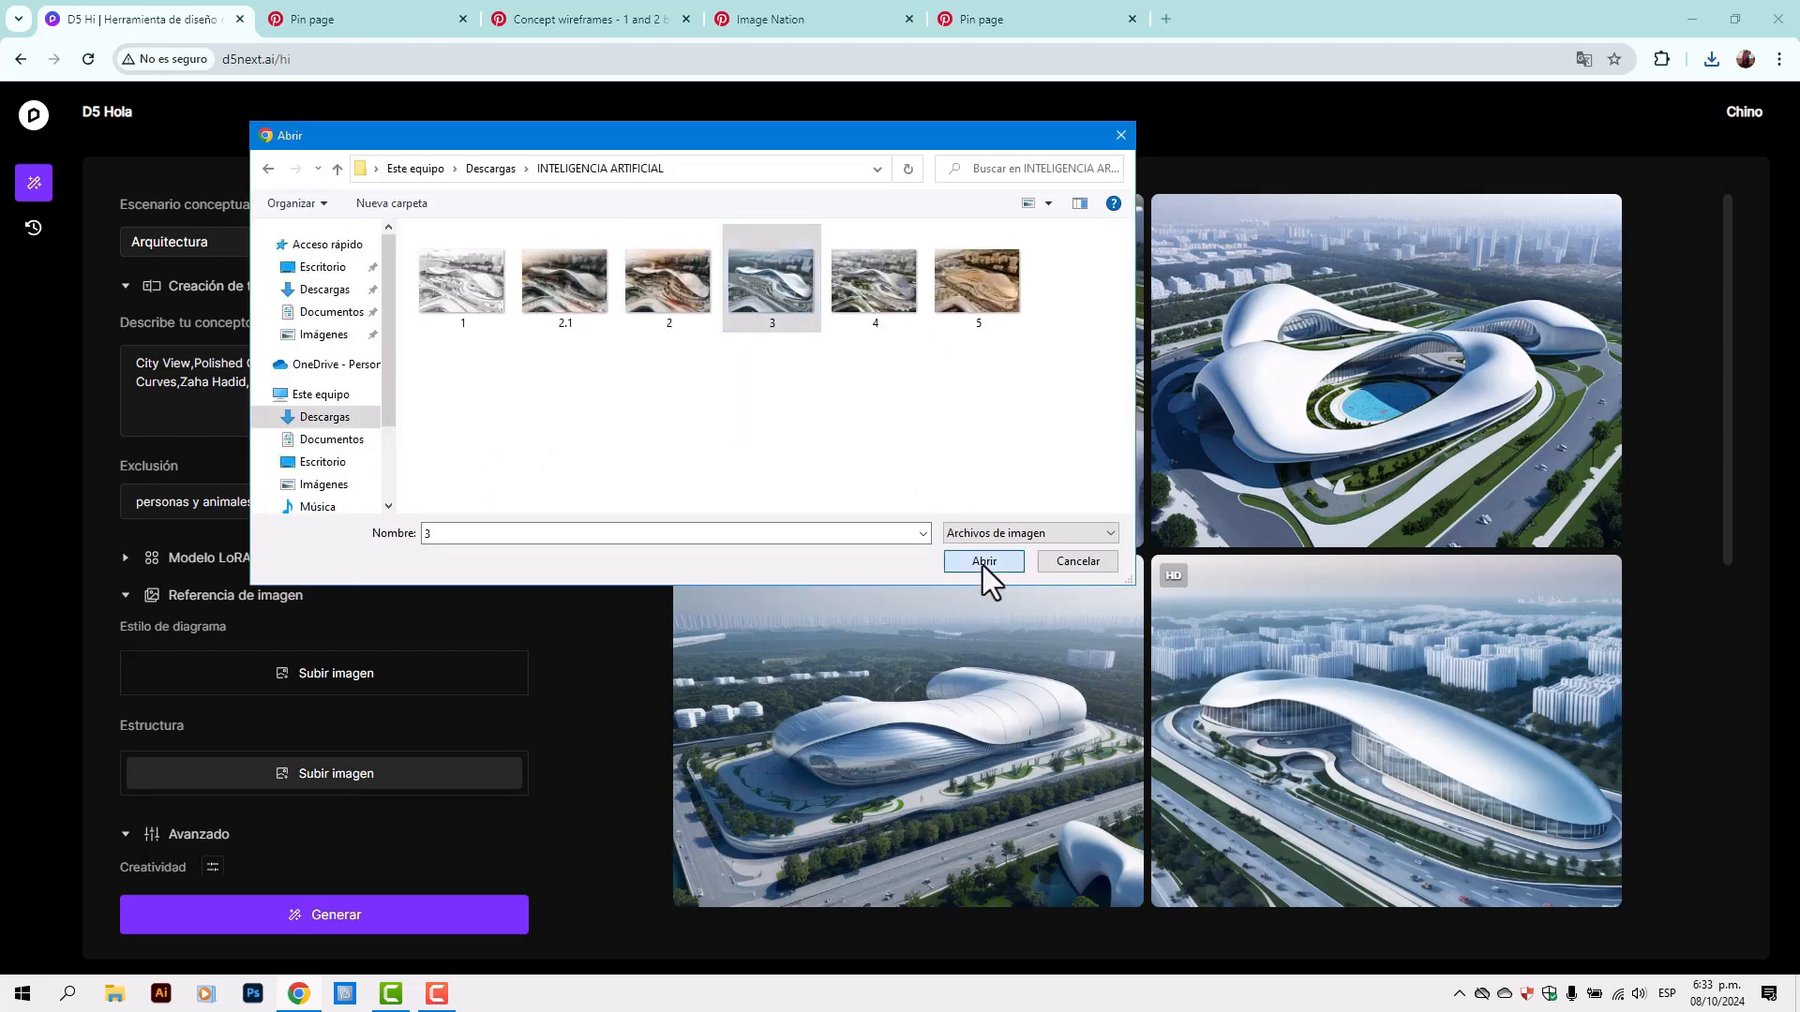
{"action": "left_click", "coordinate": [982, 563]}
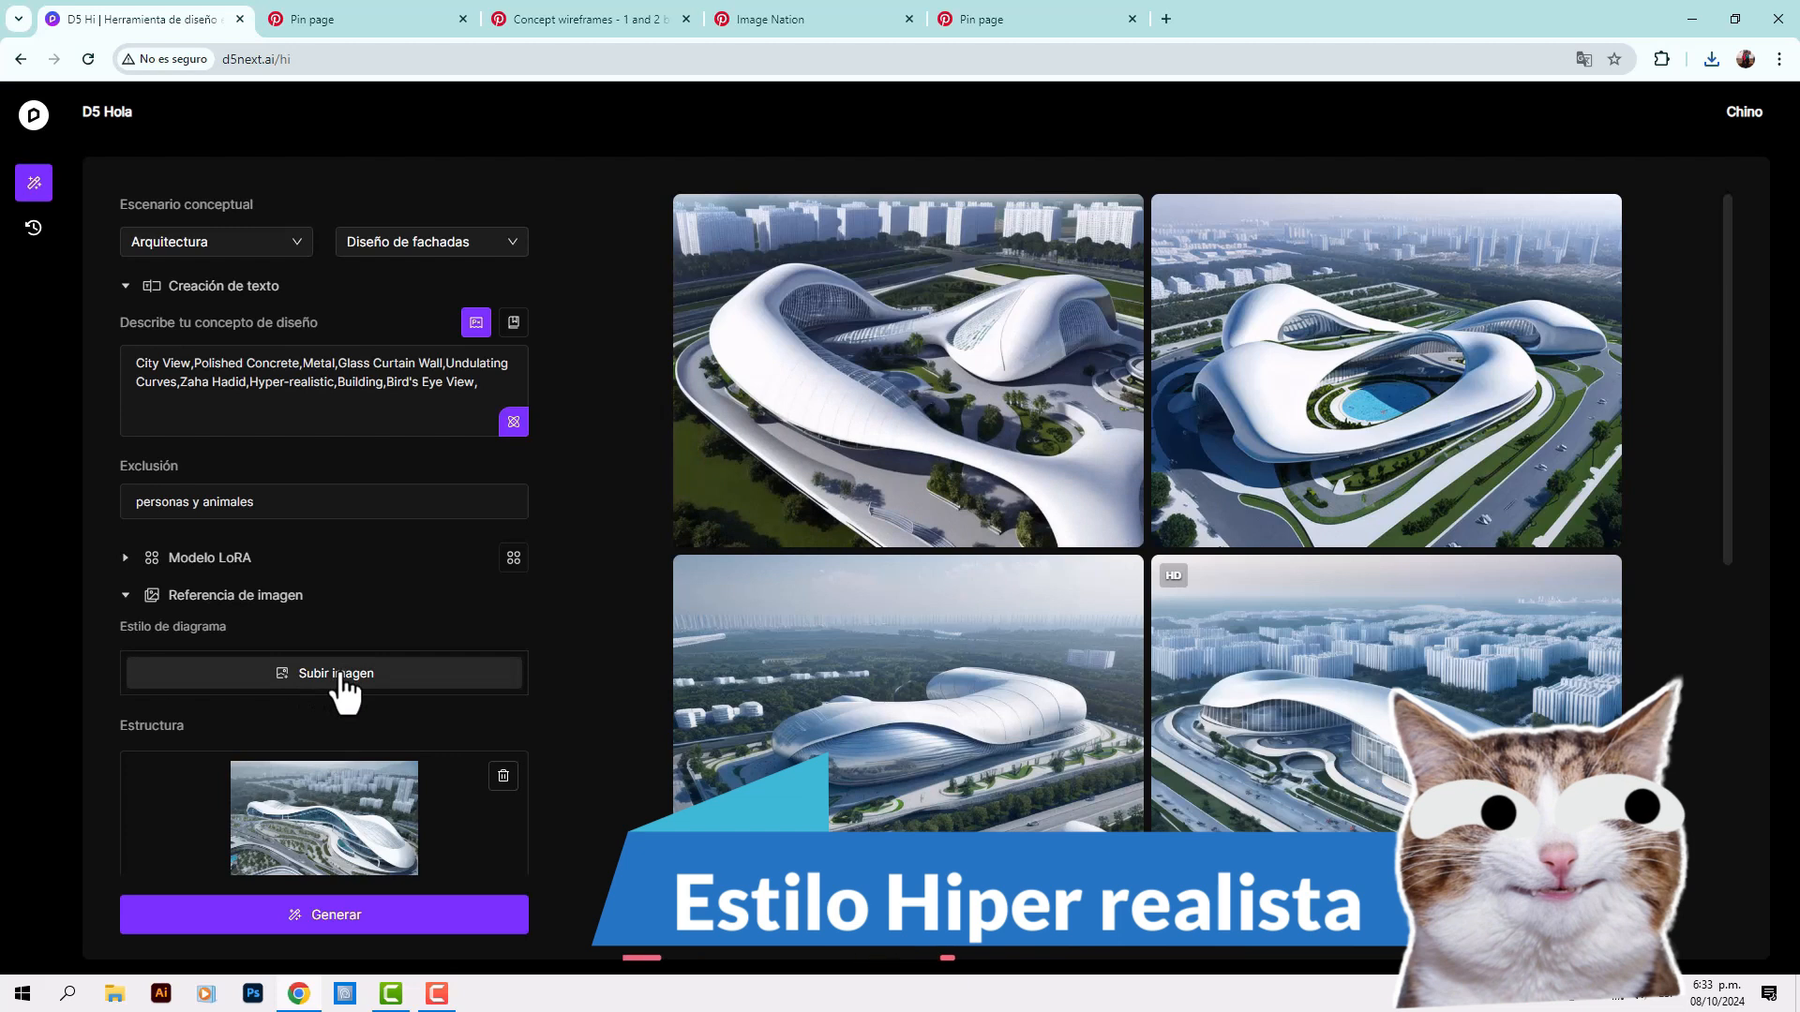
Check the curved white tower pin on Pinterest, then upload the tower image as the diagram style reference
{"action": "scroll", "coordinate": [337, 671], "scroll_direction": "down", "scroll_amount": 1}
{"action": "scroll", "coordinate": [335, 668], "scroll_direction": "up", "scroll_amount": 1}
{"action": "scroll", "coordinate": [335, 668], "scroll_direction": "down", "scroll_amount": 1}
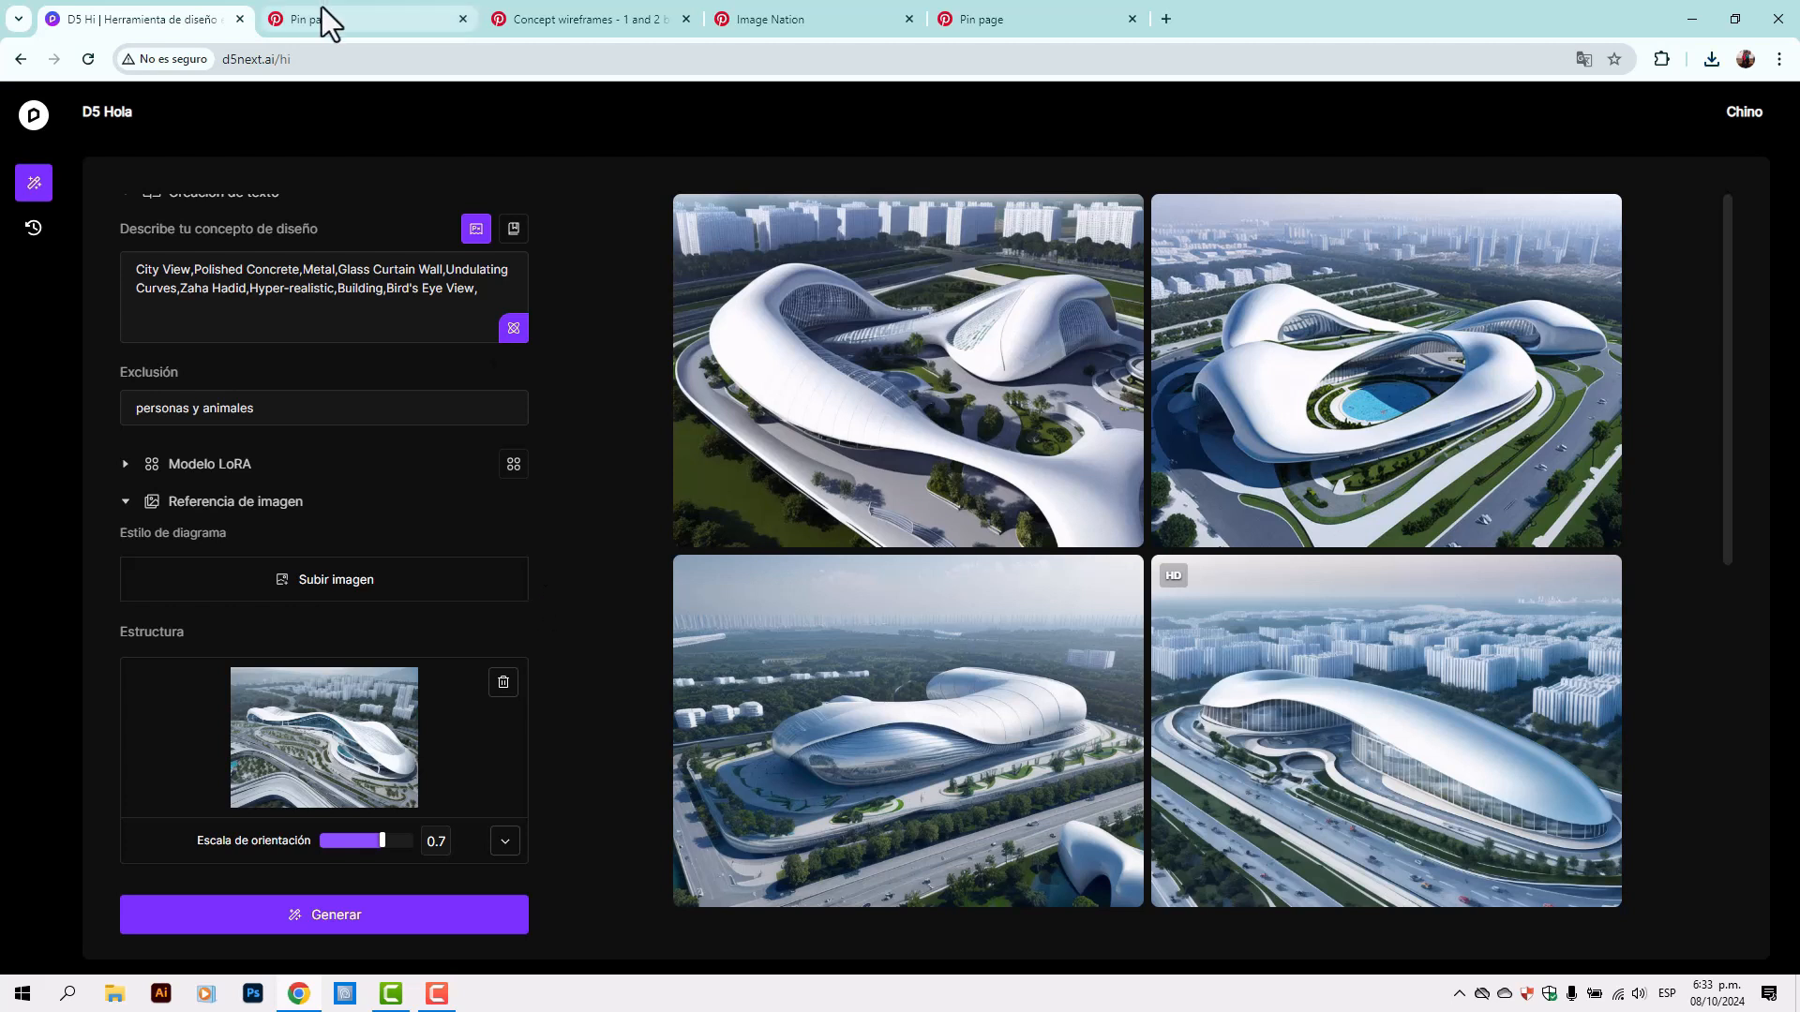
{"action": "left_click", "coordinate": [426, 21]}
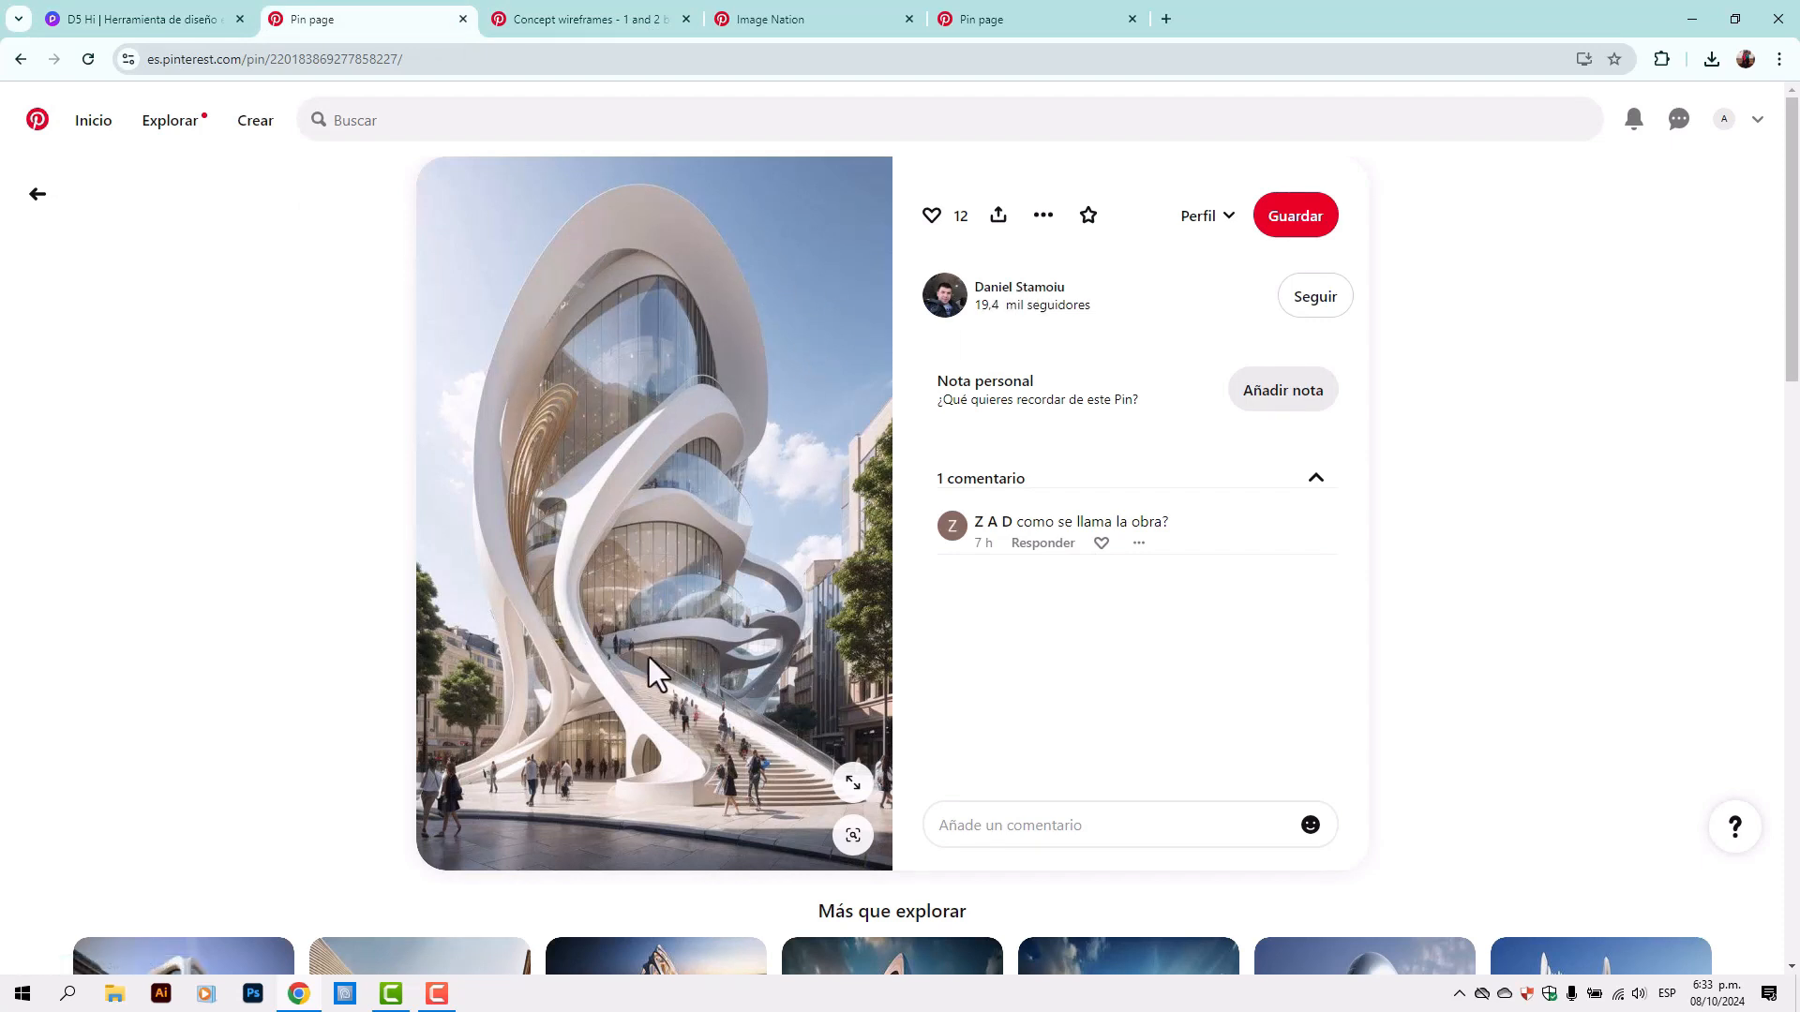
{"action": "left_click", "coordinate": [133, 13]}
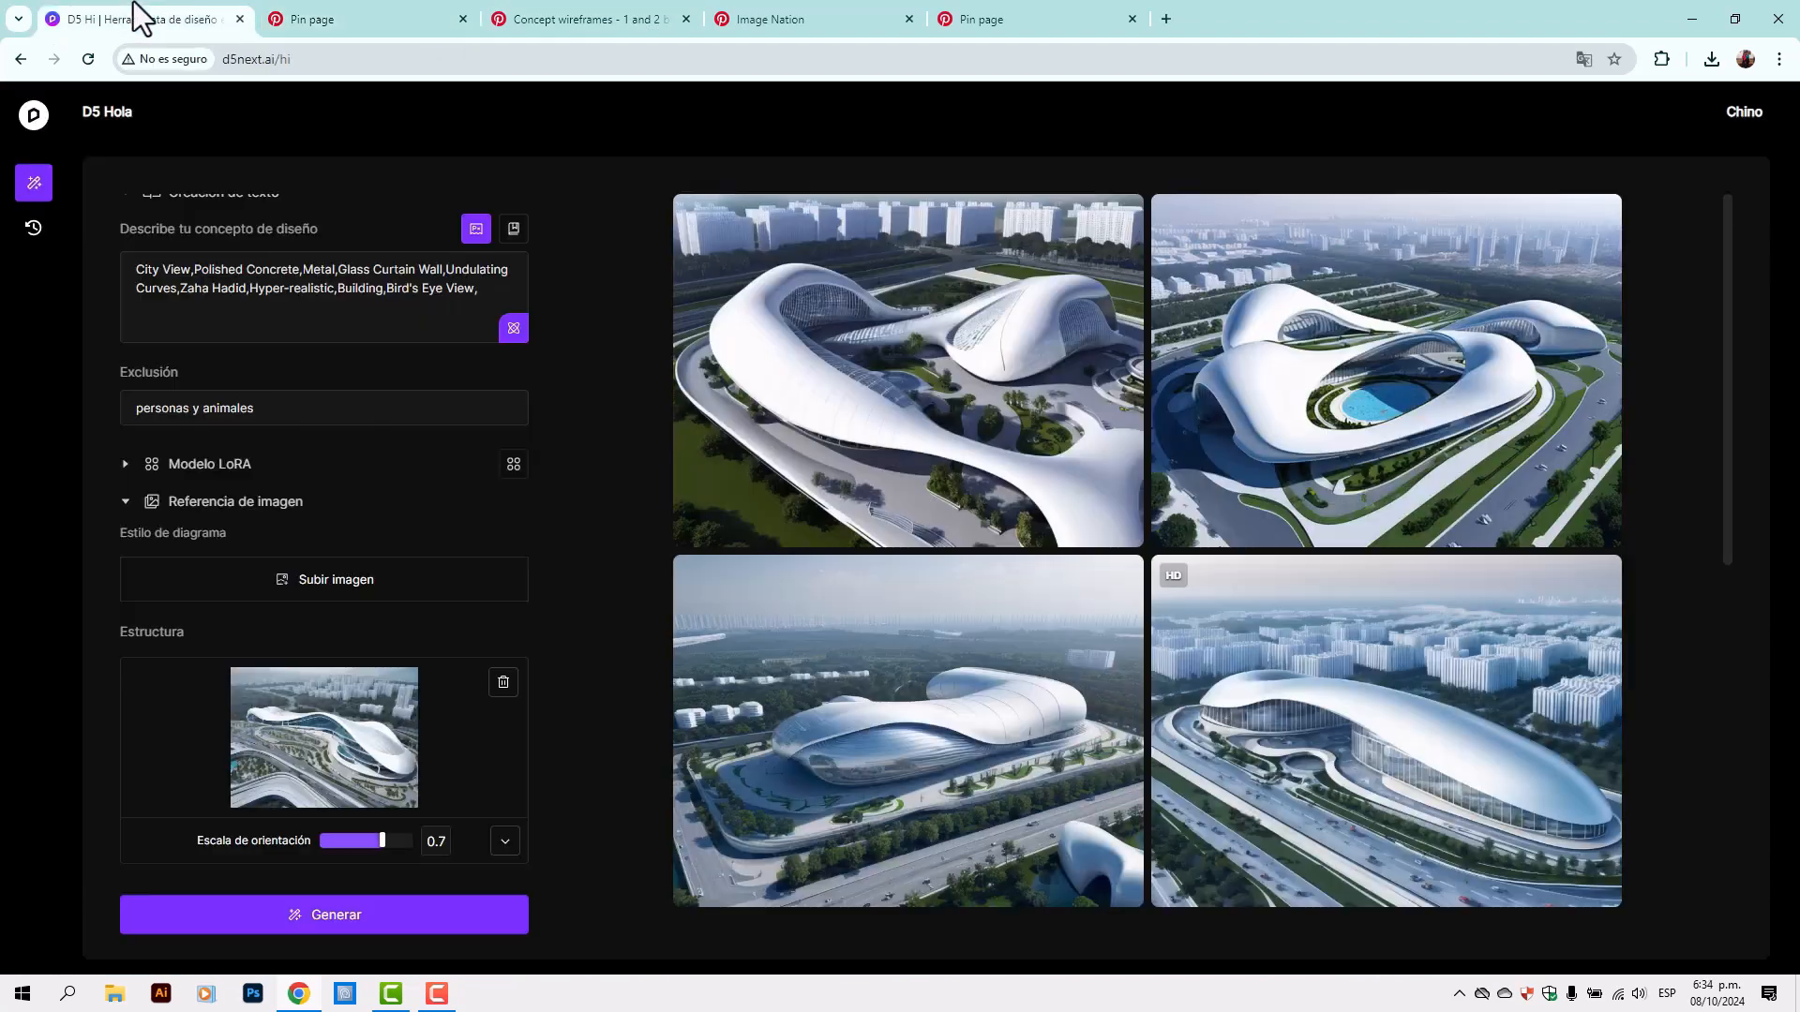
{"action": "left_click", "coordinate": [316, 581]}
{"action": "left_click", "coordinate": [763, 272]}
{"action": "left_click", "coordinate": [986, 562]}
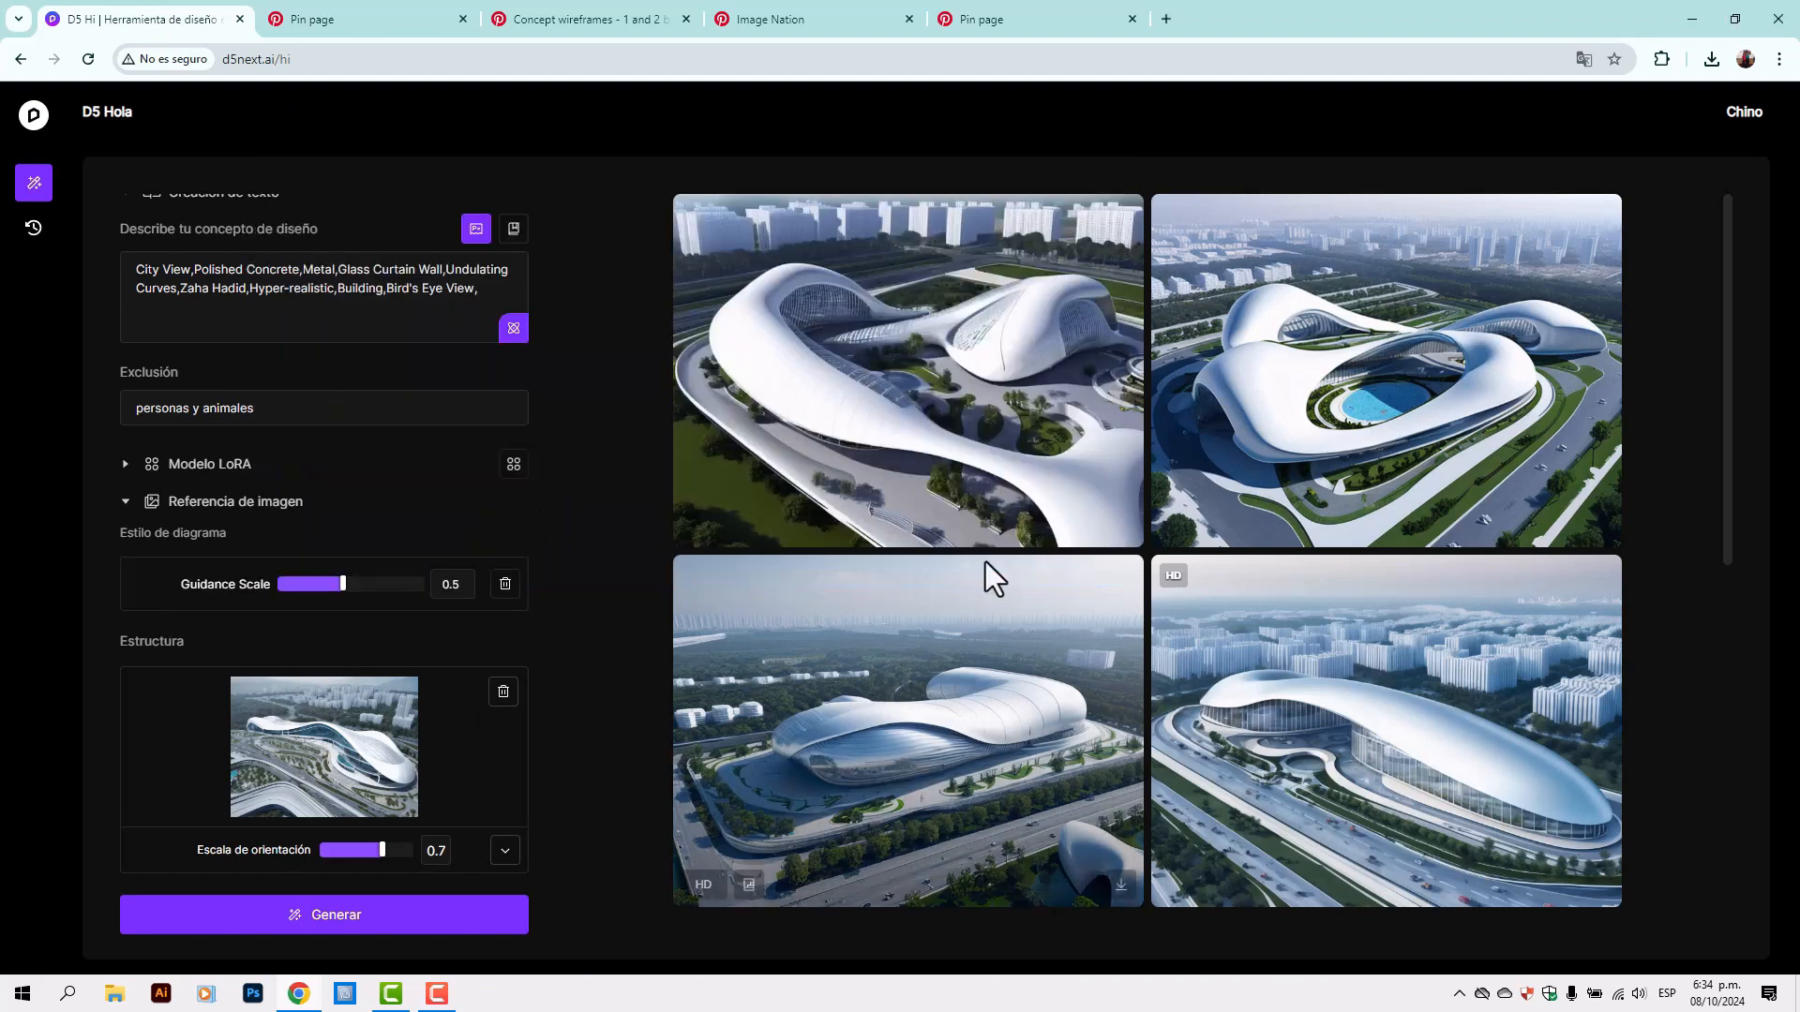
Set the guidance scale to 0.9 for the structure reference and 0.7 for the style reference, and generate the images
{"action": "scroll", "coordinate": [470, 710], "scroll_direction": "down", "scroll_amount": 2}
{"action": "scroll", "coordinate": [226, 669], "scroll_direction": "up", "scroll_amount": 1}
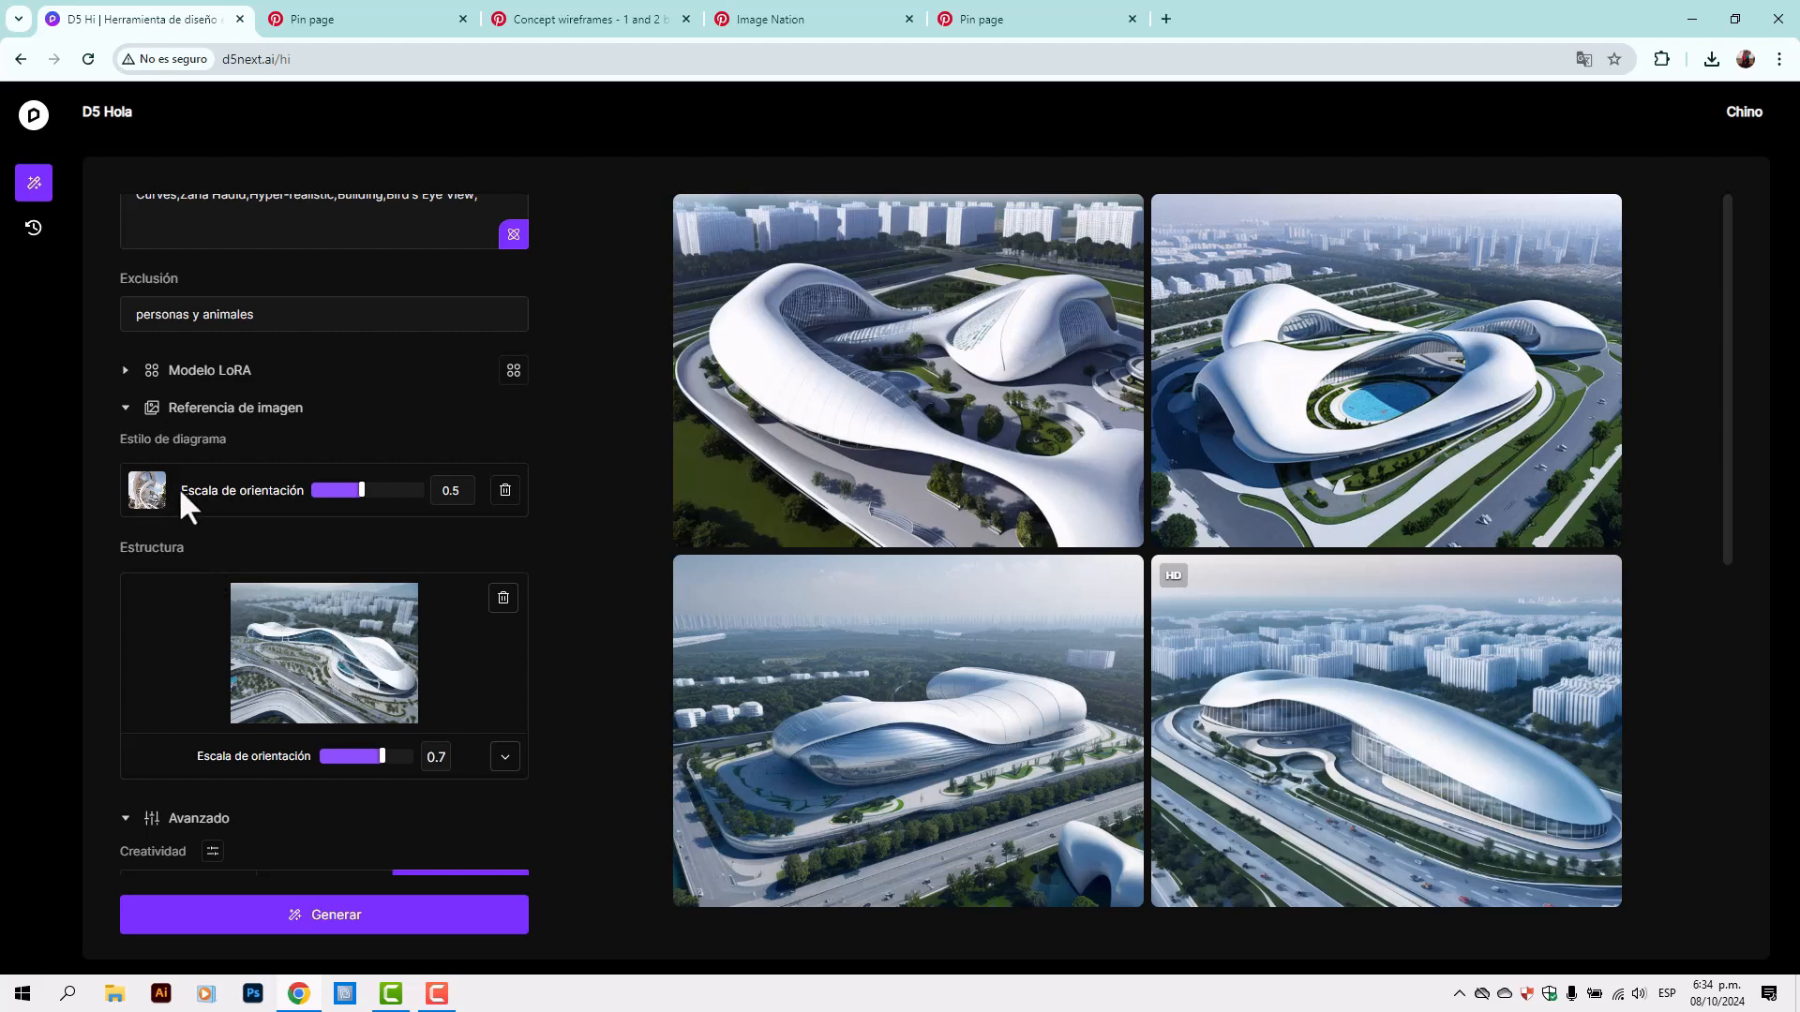
{"action": "left_click", "coordinate": [443, 757]}
{"action": "key", "text": "BackSpace"}
{"action": "key", "text": "BackSpace"}
{"action": "key", "text": "BackSpace"}
{"action": "type", "text": "0.9"}
{"action": "left_click", "coordinate": [450, 490]}
{"action": "key", "text": "BackSpace"}
{"action": "type", "text": "7"}
{"action": "scroll", "coordinate": [485, 493], "scroll_direction": "down", "scroll_amount": 2}
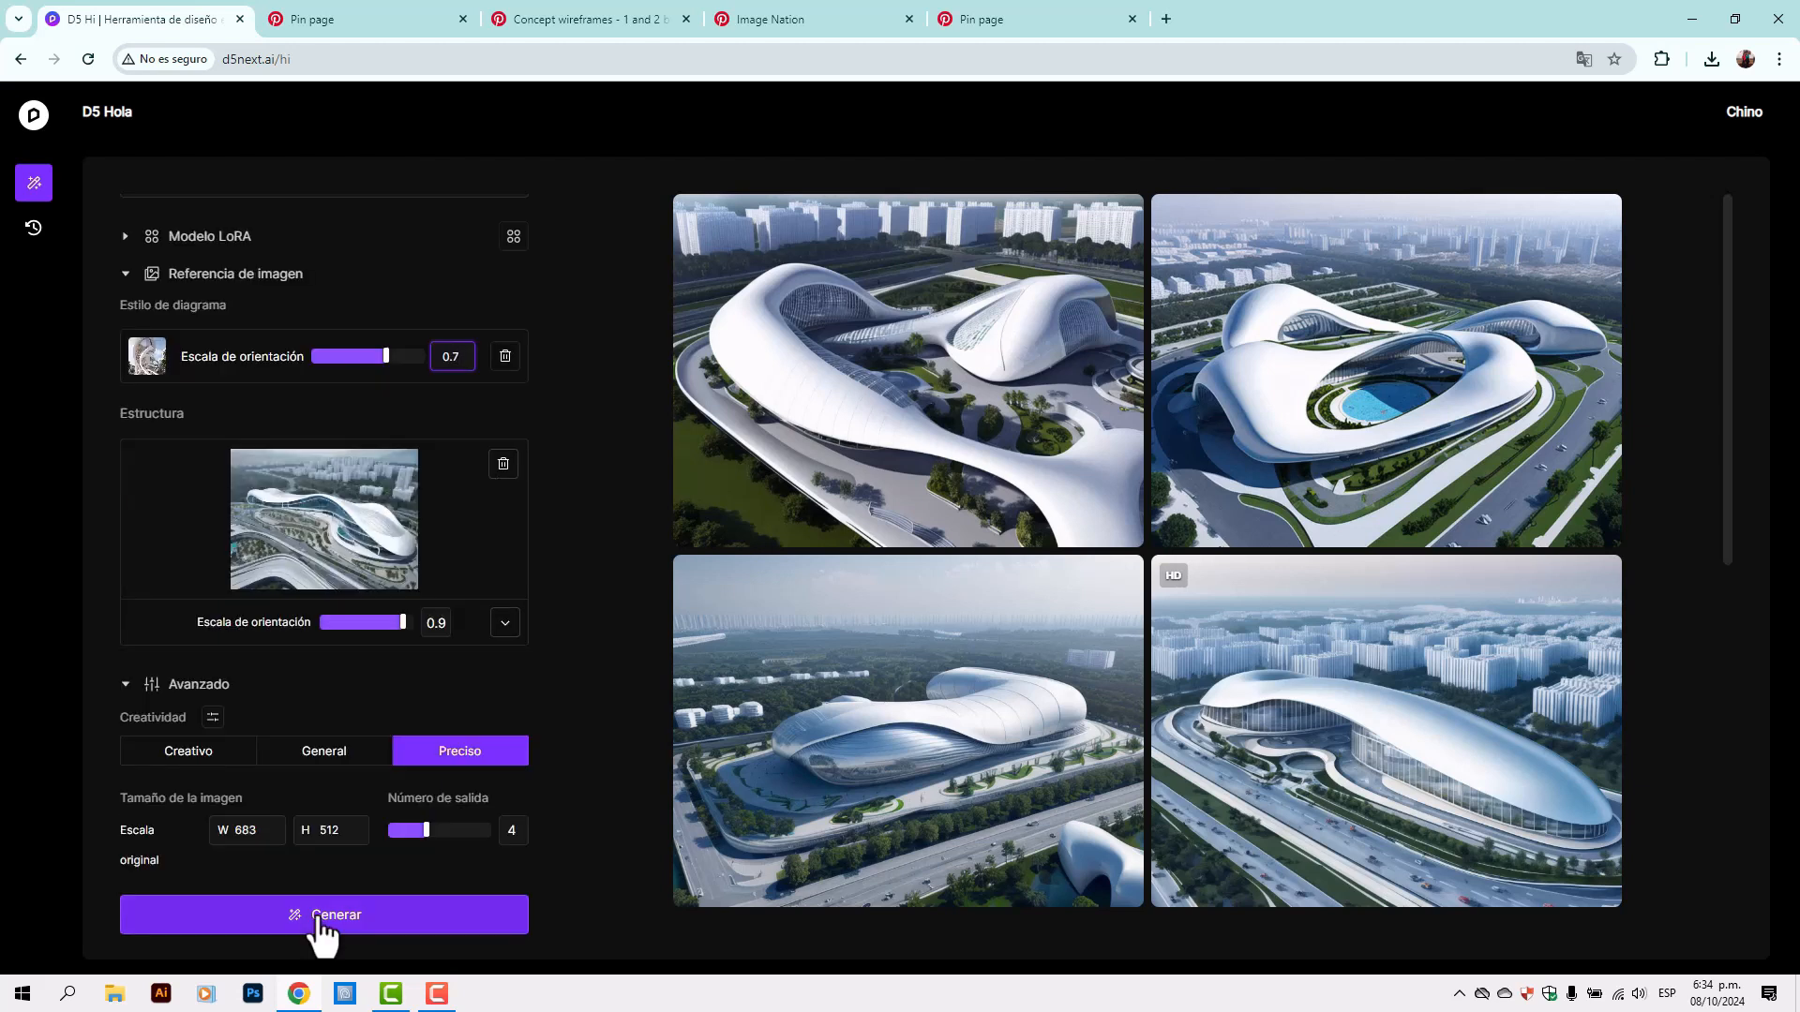
{"action": "left_click", "coordinate": [323, 919]}
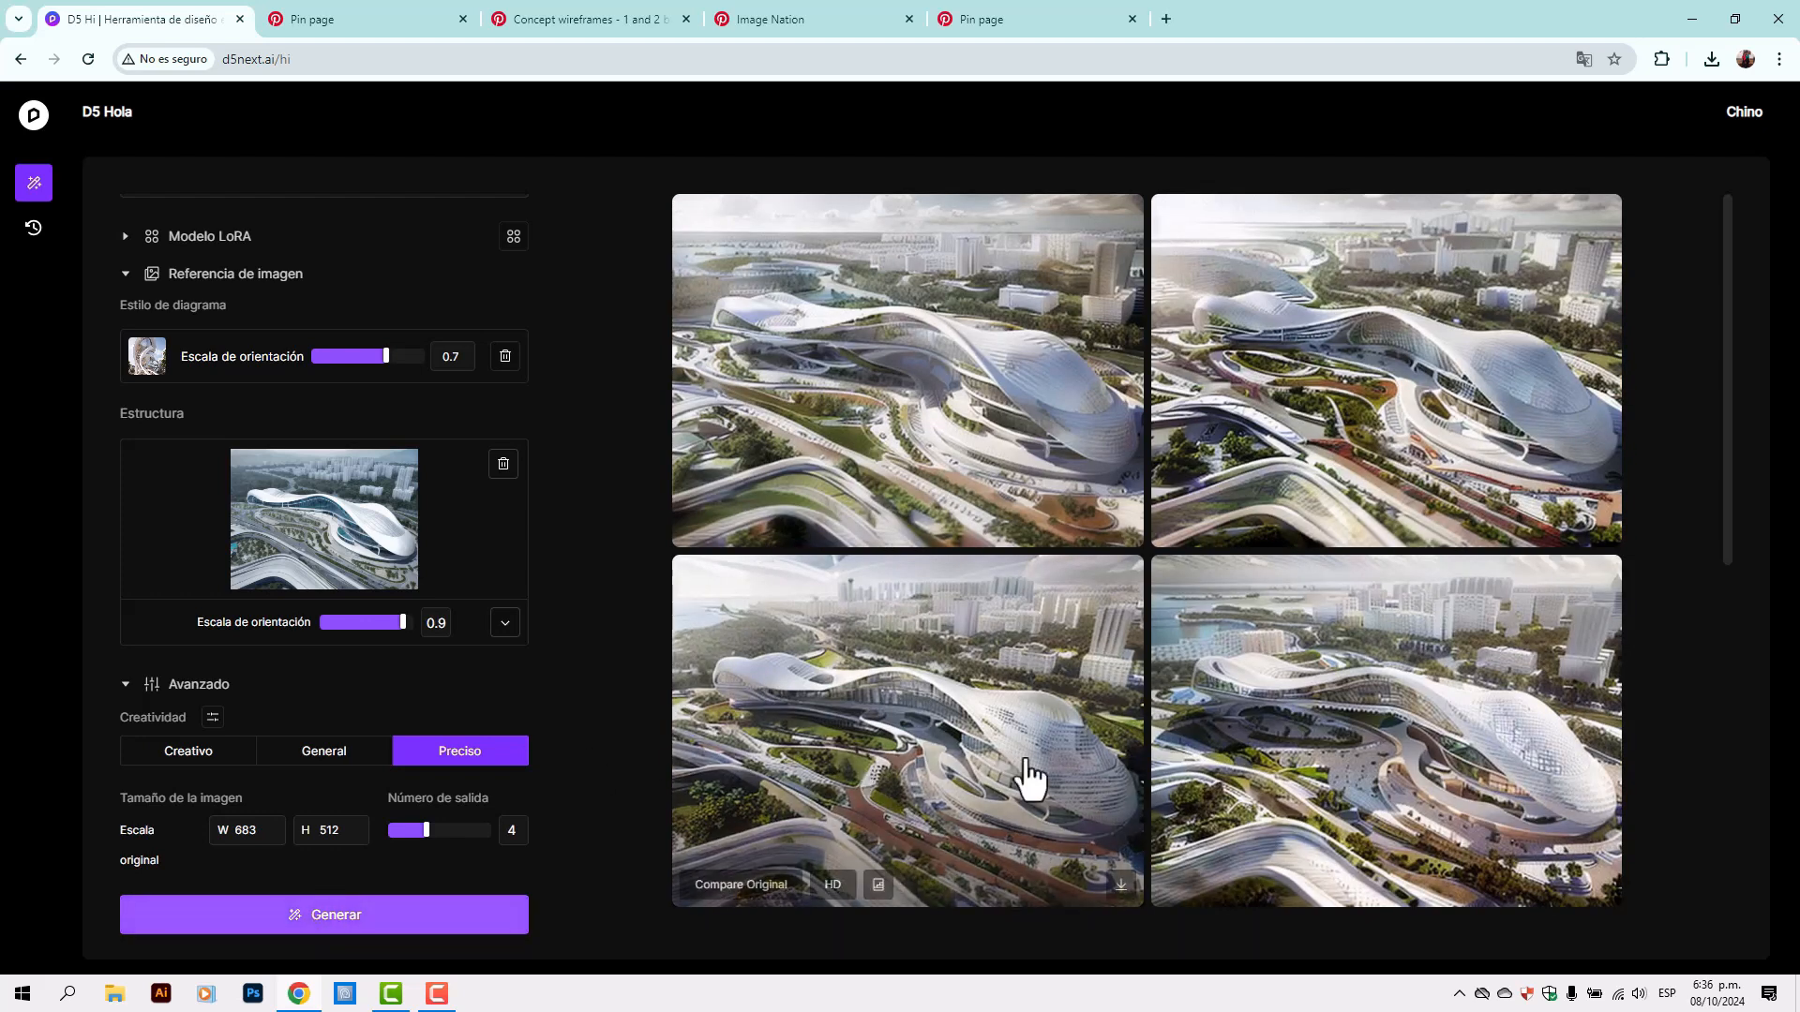
Create a high-definition version of the second generated image, compare it side by side with the original, and download it
{"action": "left_click", "coordinate": [1326, 401]}
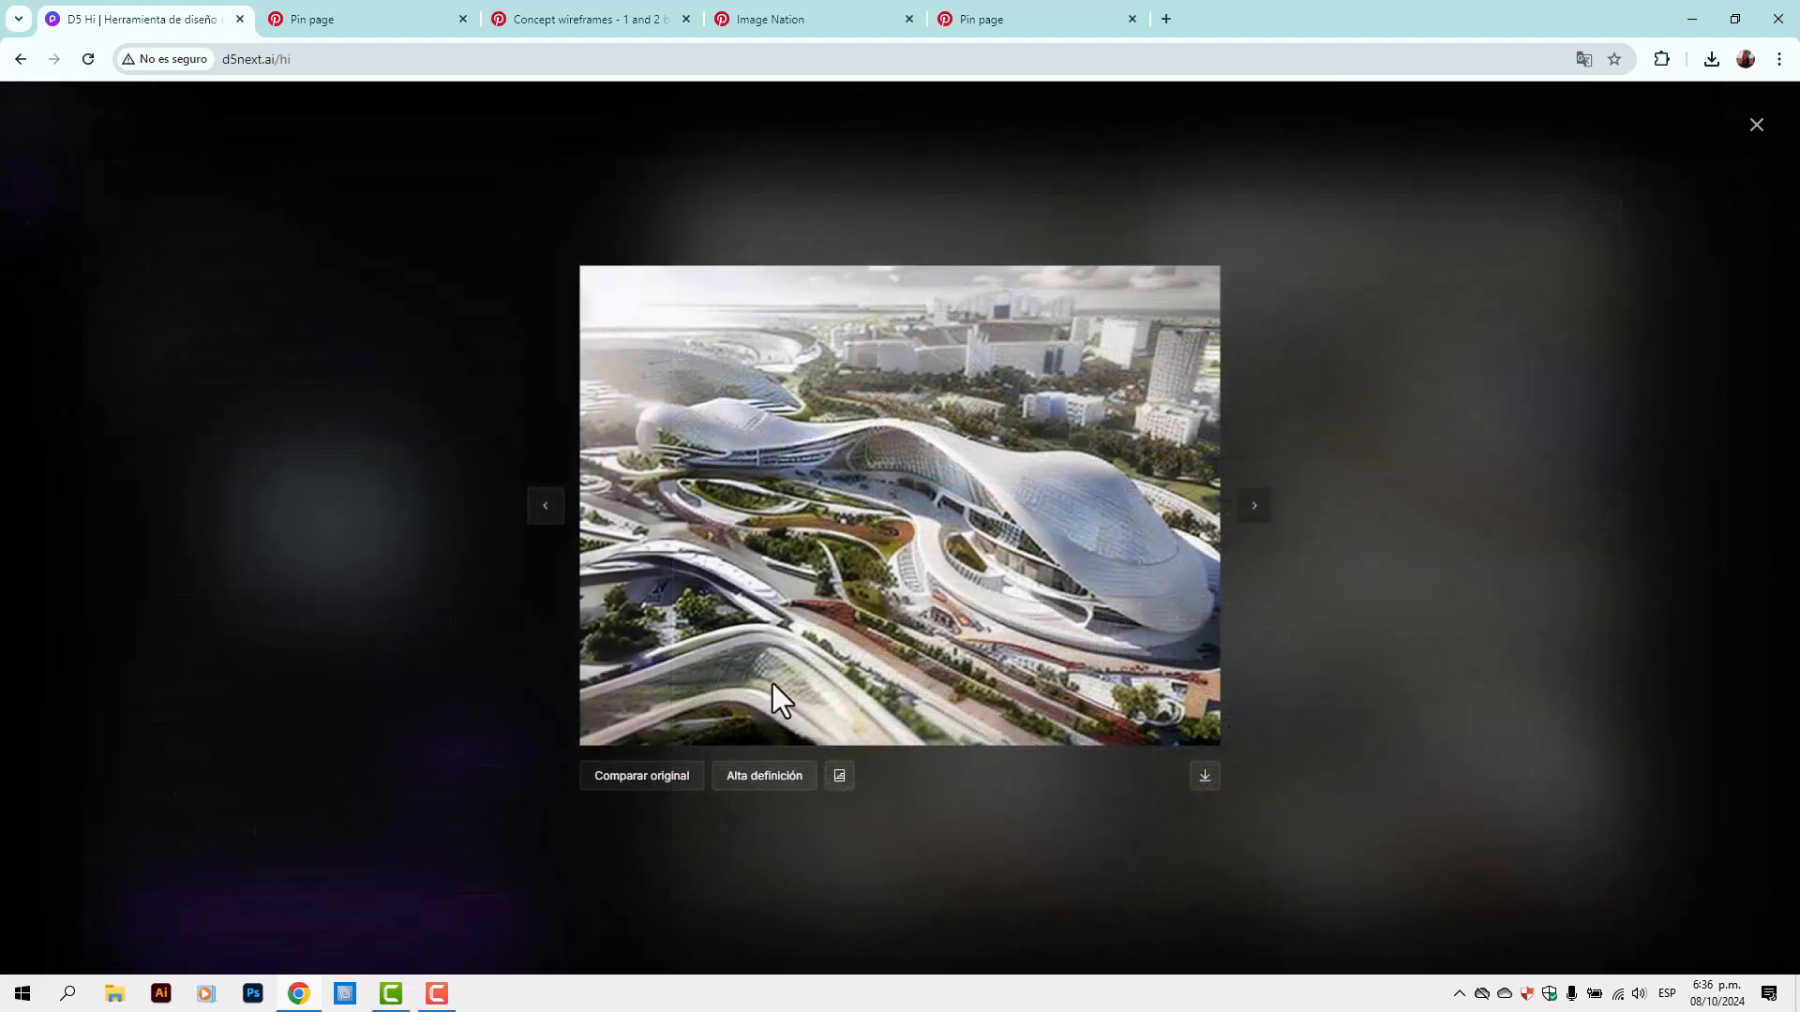
{"action": "left_click", "coordinate": [741, 774]}
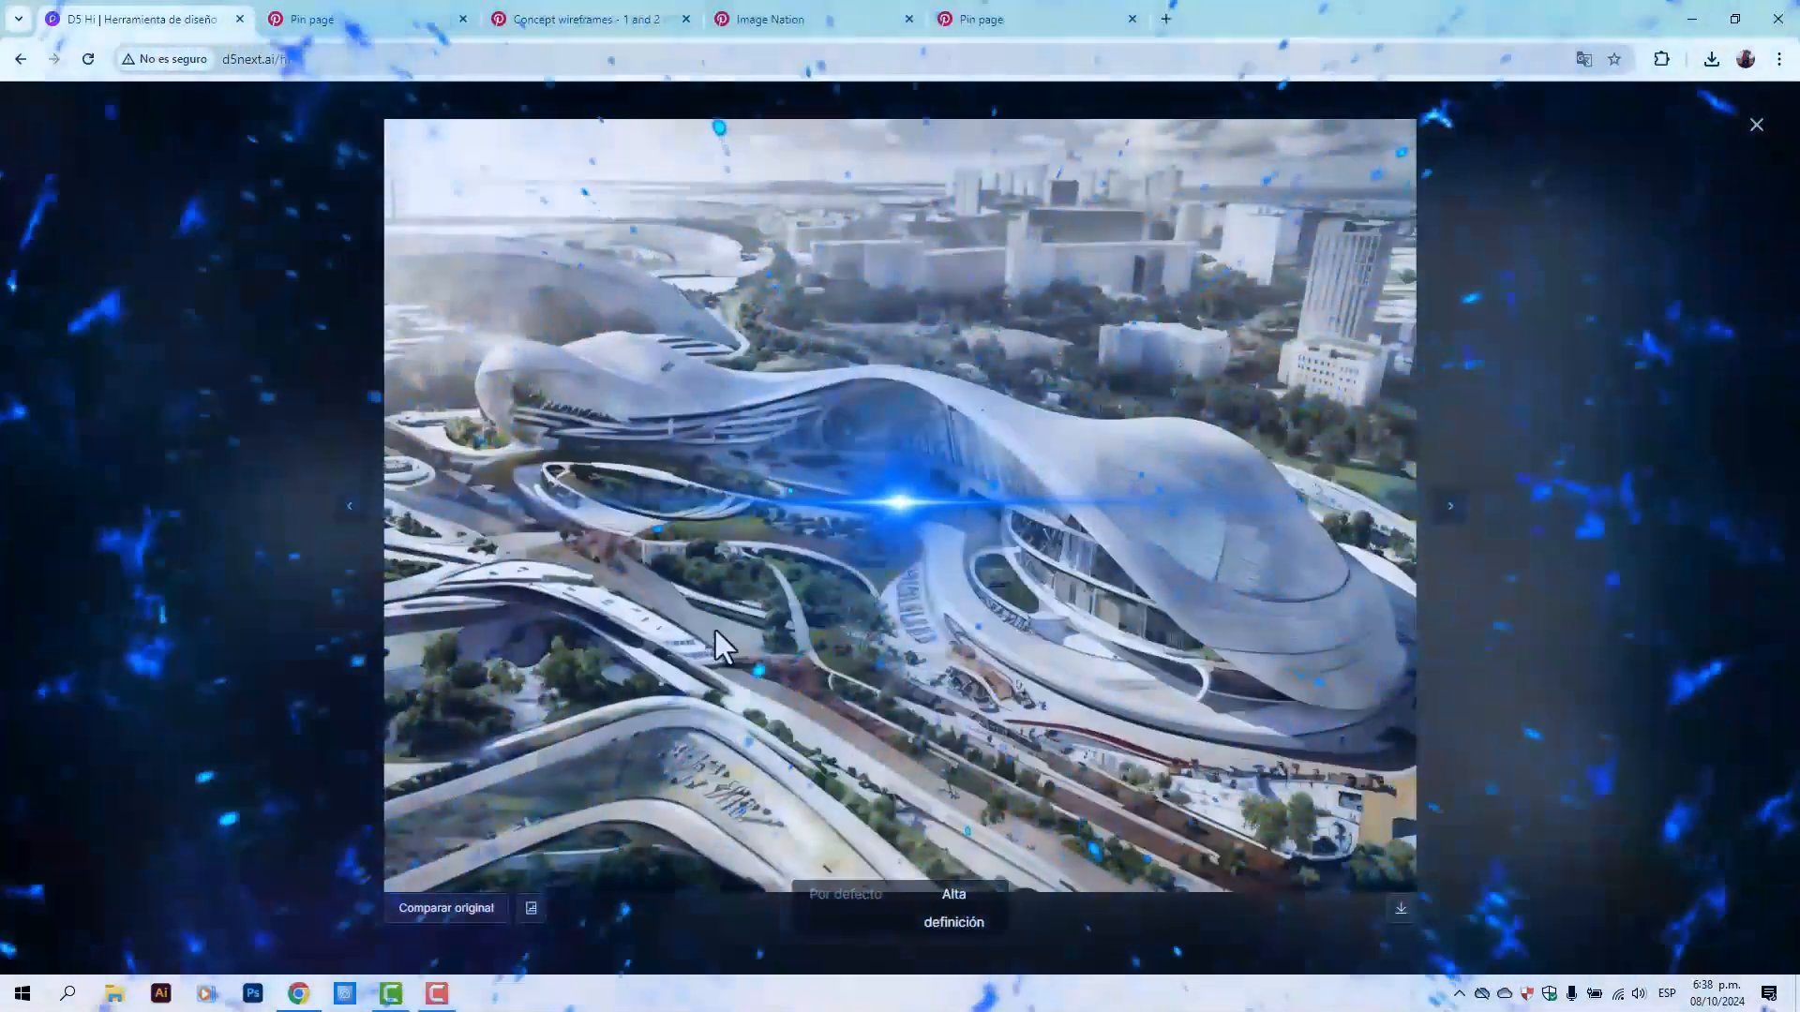
{"action": "left_click", "coordinate": [445, 910]}
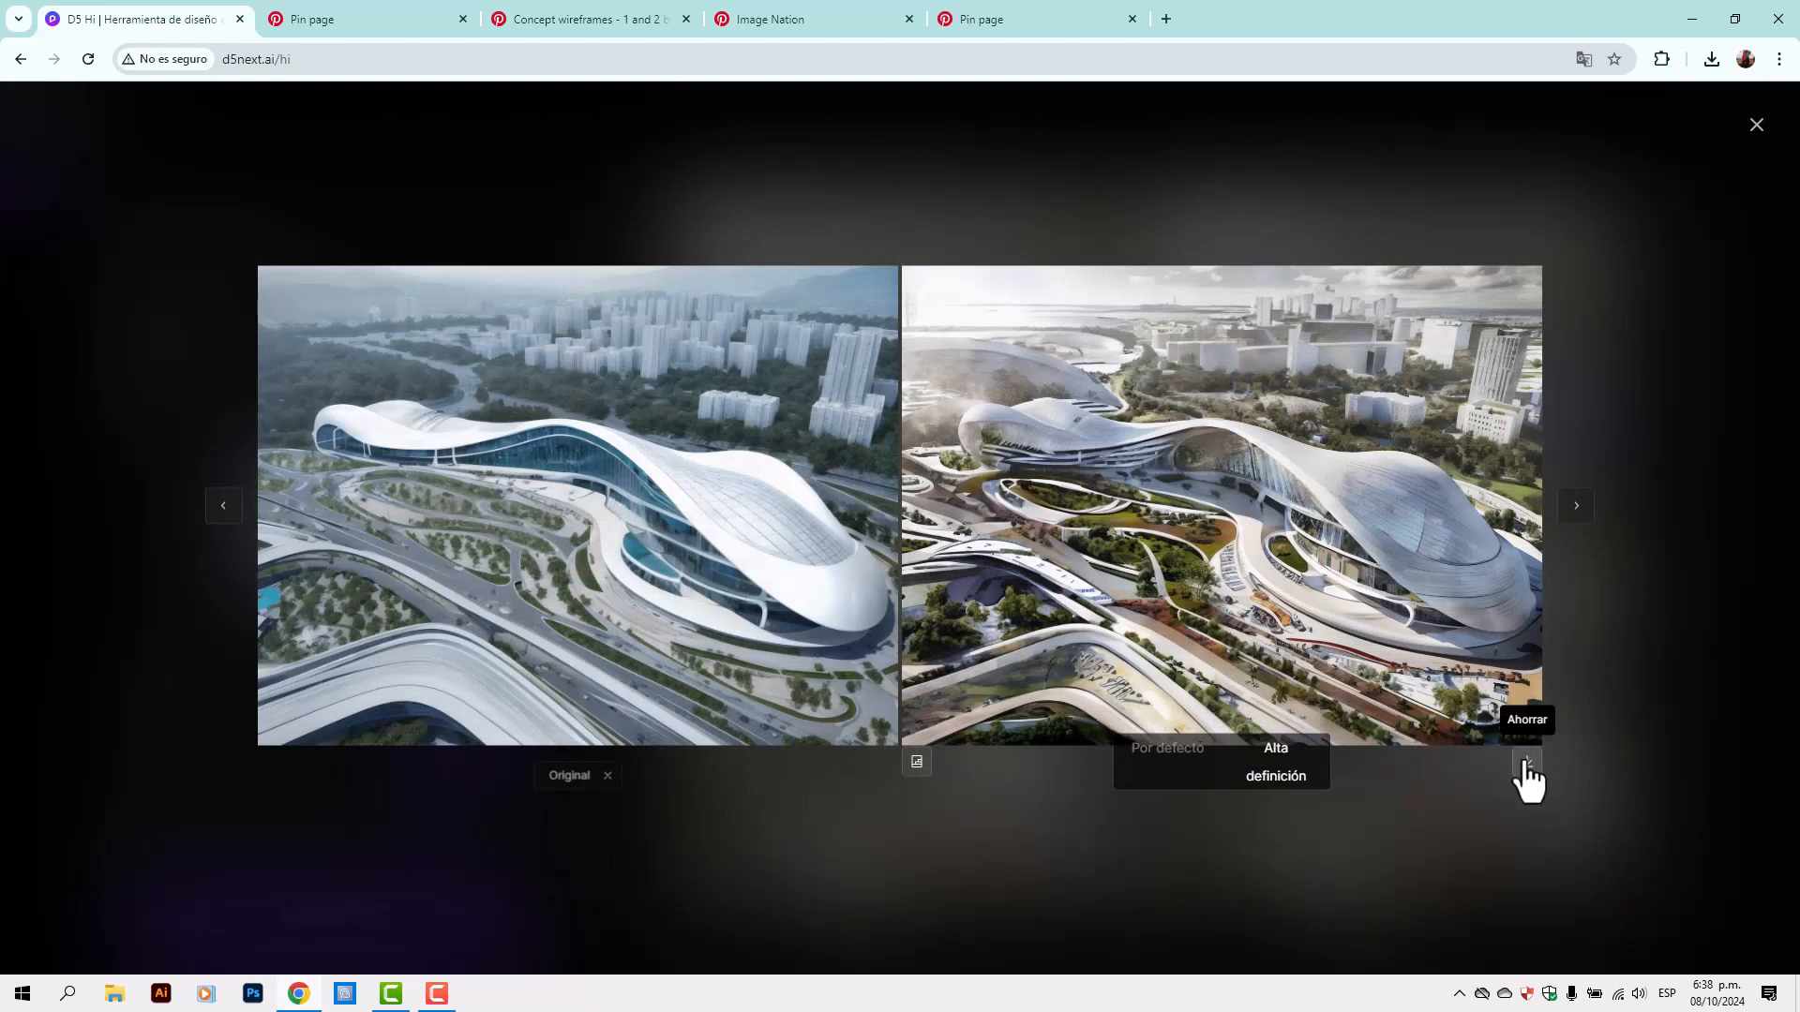
{"action": "left_click", "coordinate": [1756, 124]}
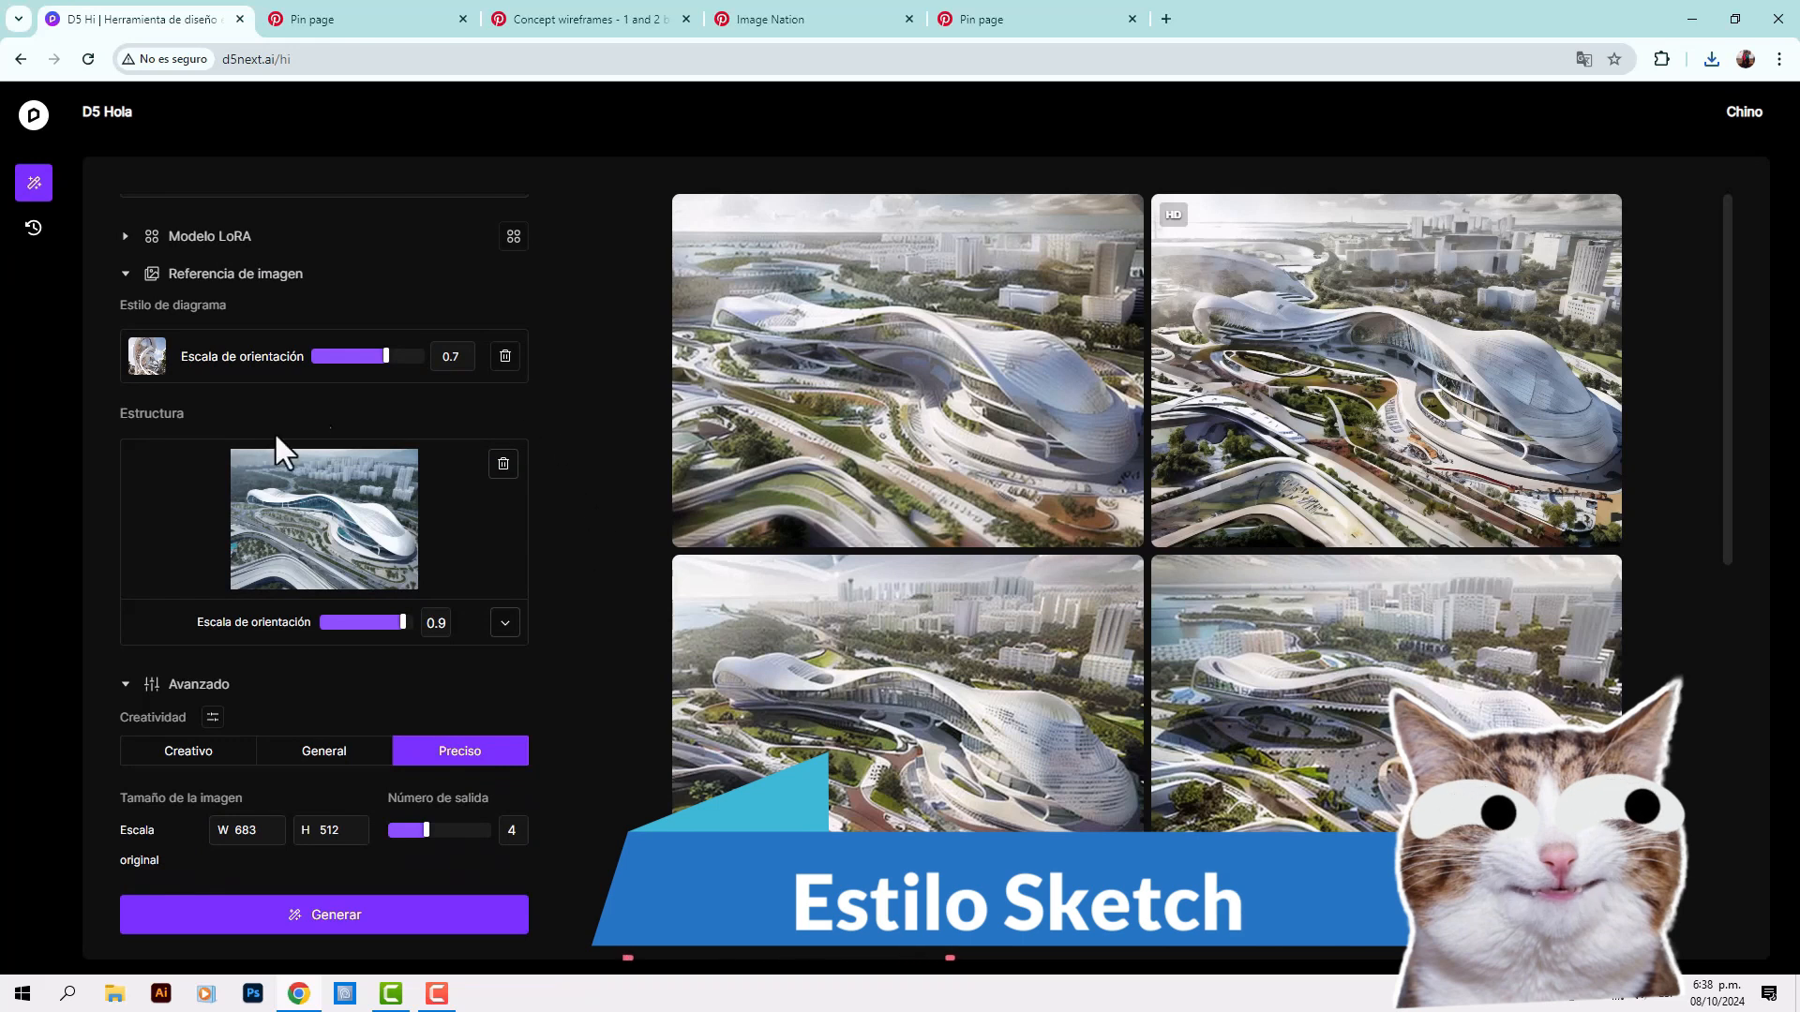
Add the output style Bosquejo (Sketch) from the quick lexicon to the design concept prompt
{"action": "scroll", "coordinate": [187, 366], "scroll_direction": "up", "scroll_amount": 4}
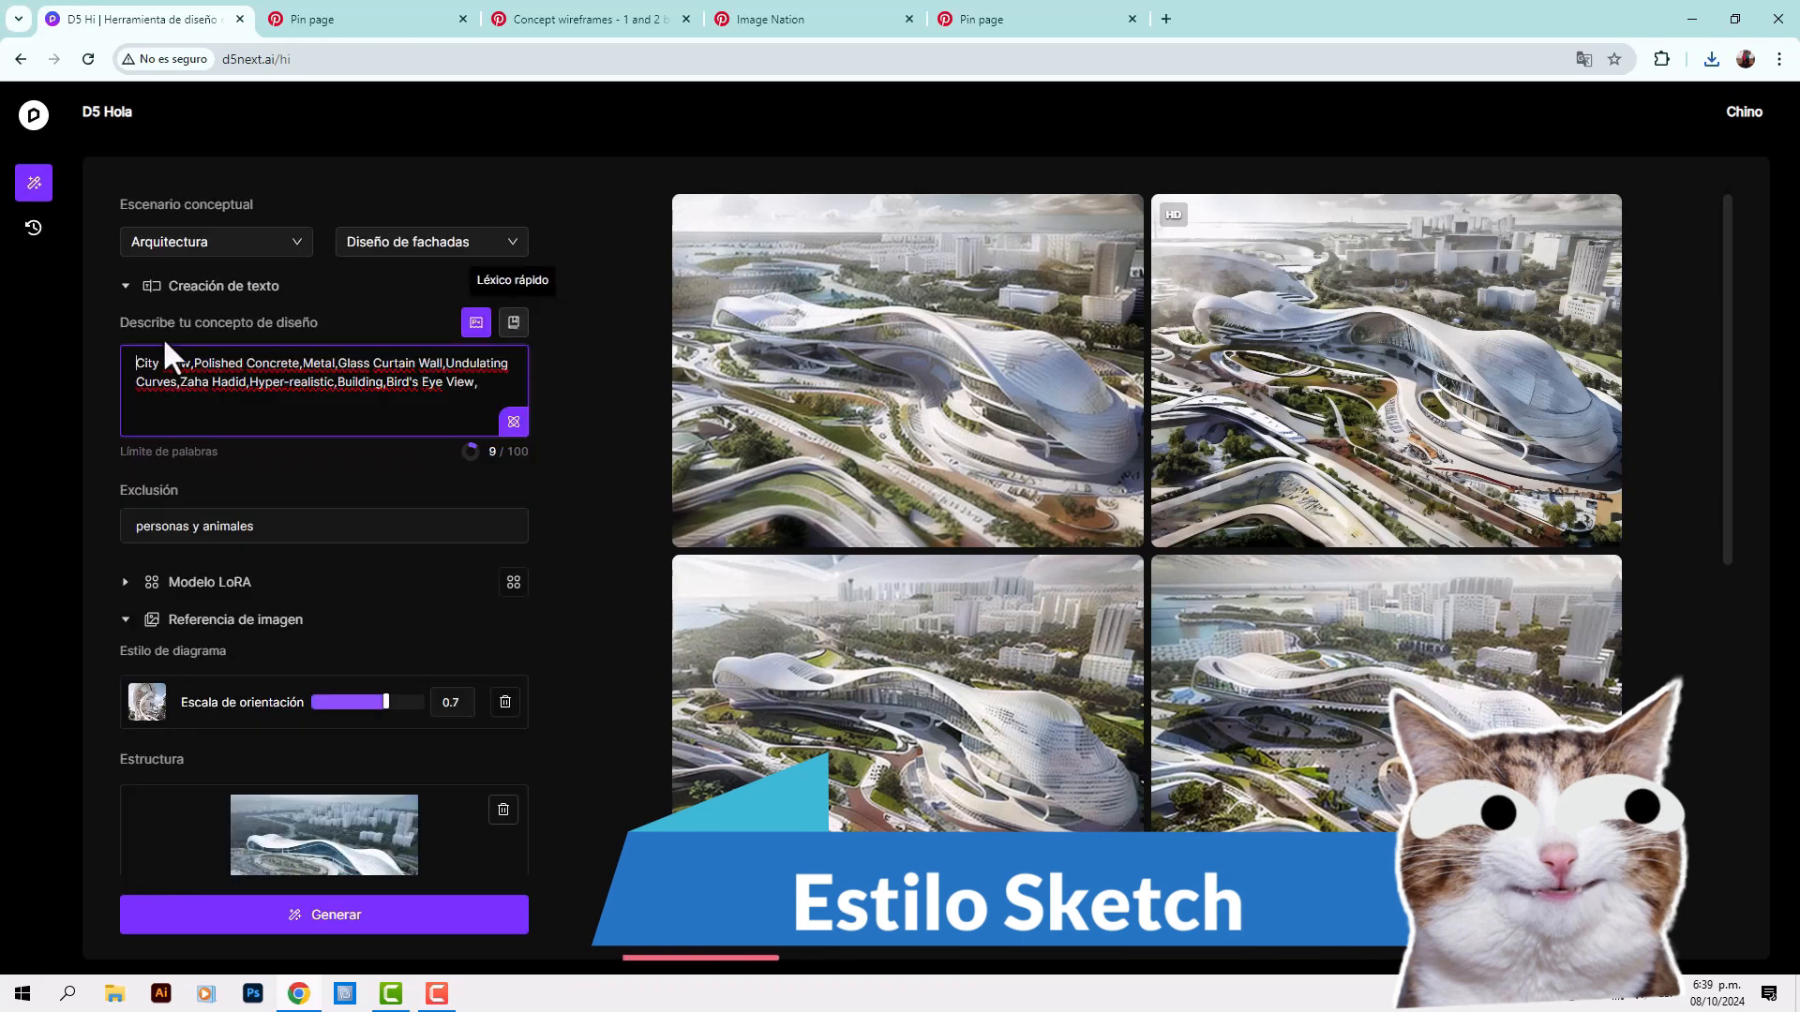
{"action": "left_click", "coordinate": [515, 328]}
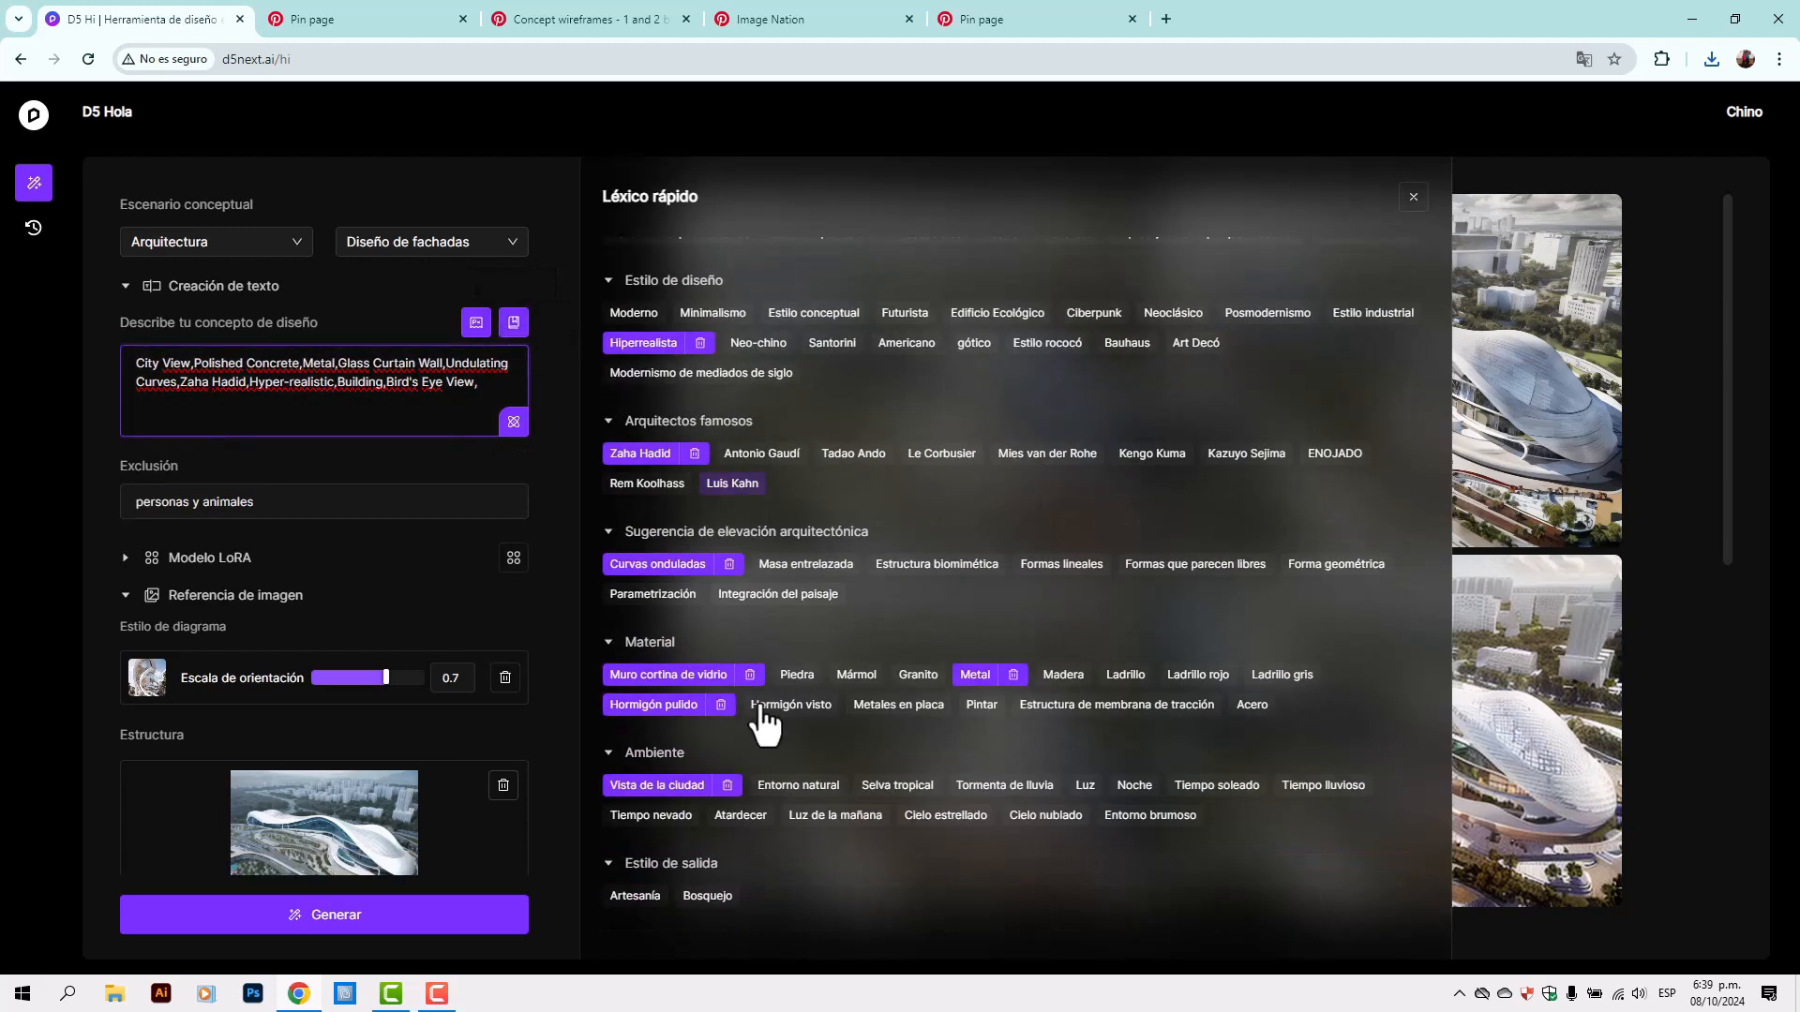
{"action": "left_click", "coordinate": [709, 900]}
{"action": "left_click", "coordinate": [1413, 196]}
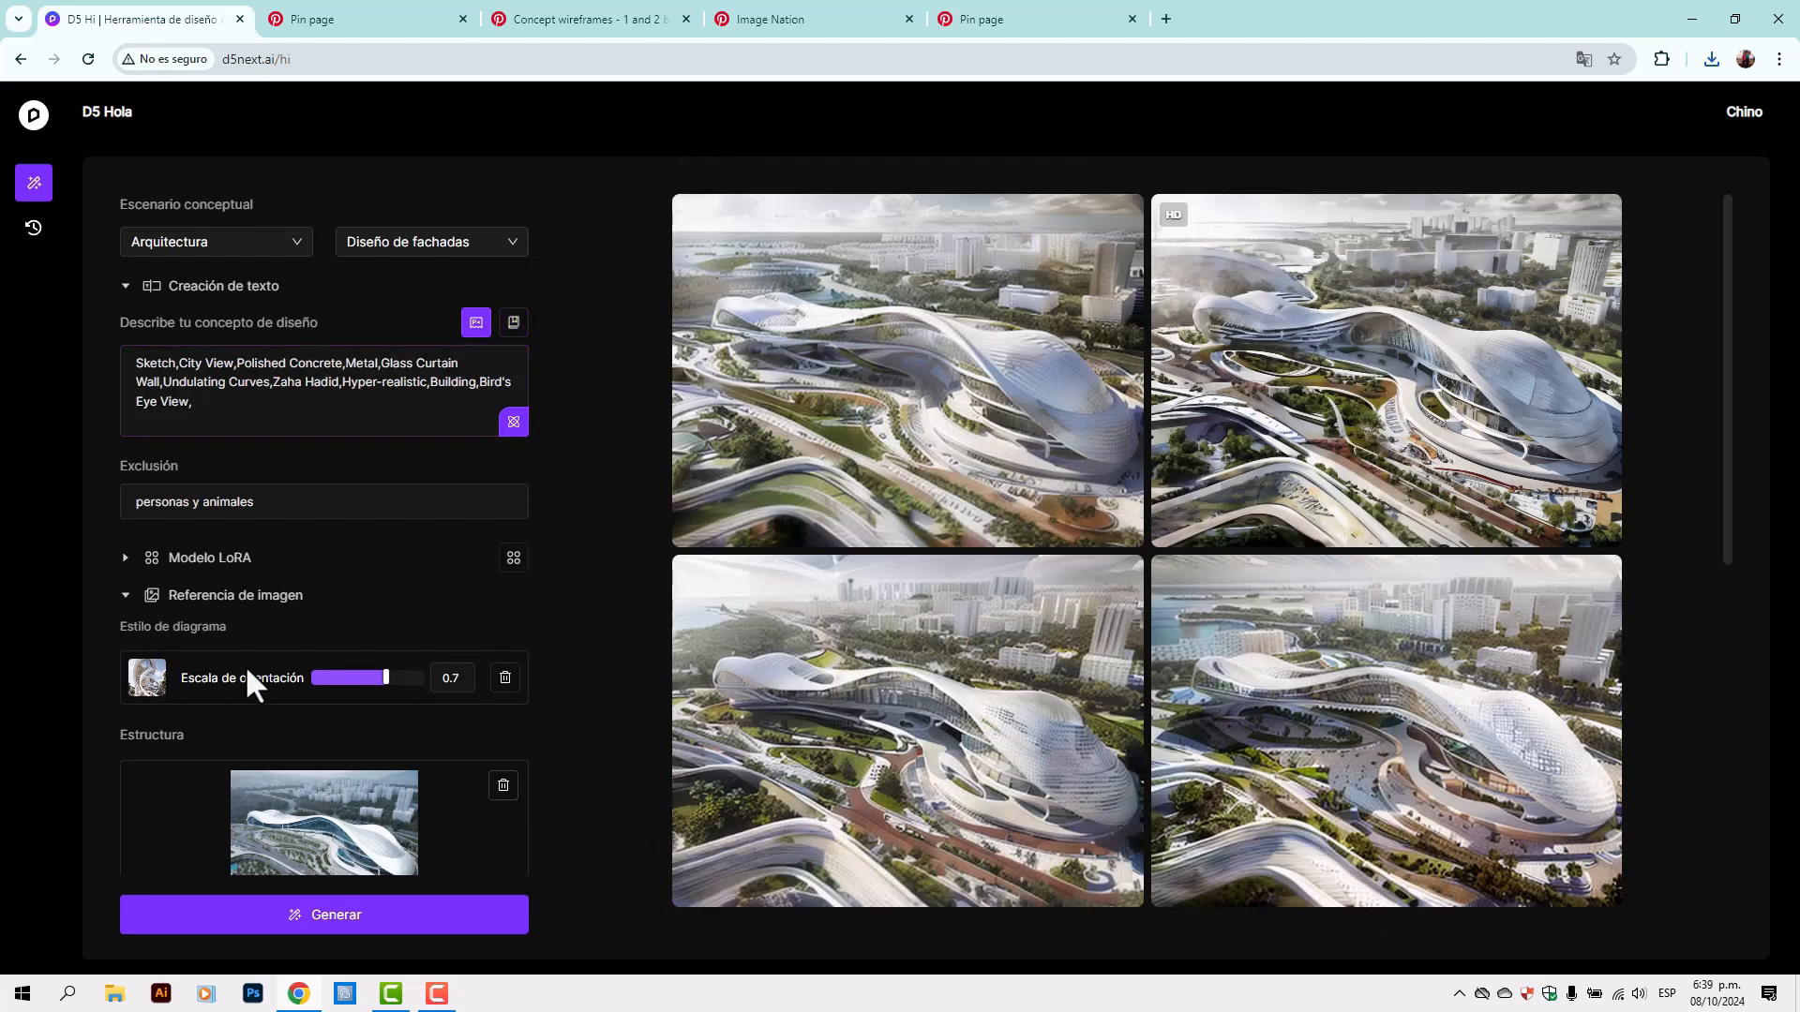
Save the sketched bamboo villa image from the Concept wireframes pin on Pinterest to the Escritorio folder as a JPEG
{"action": "scroll", "coordinate": [287, 596], "scroll_direction": "down", "scroll_amount": 1}
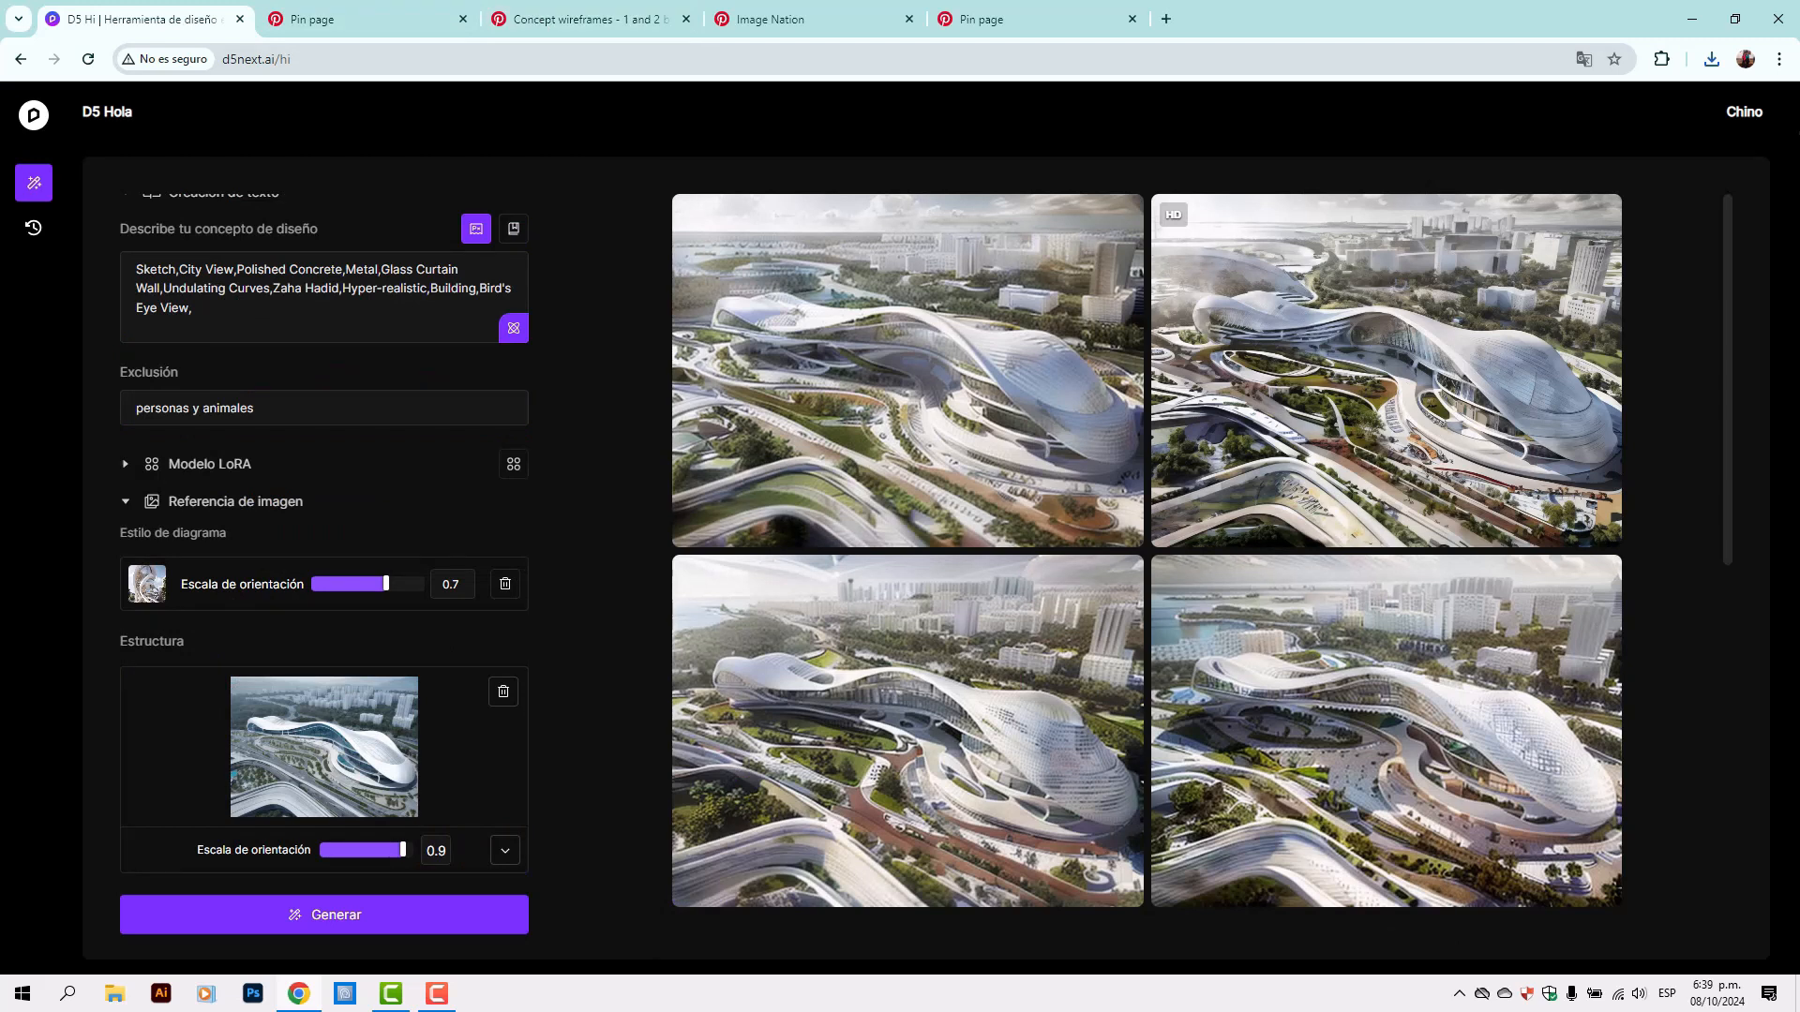
{"action": "left_click", "coordinate": [581, 20]}
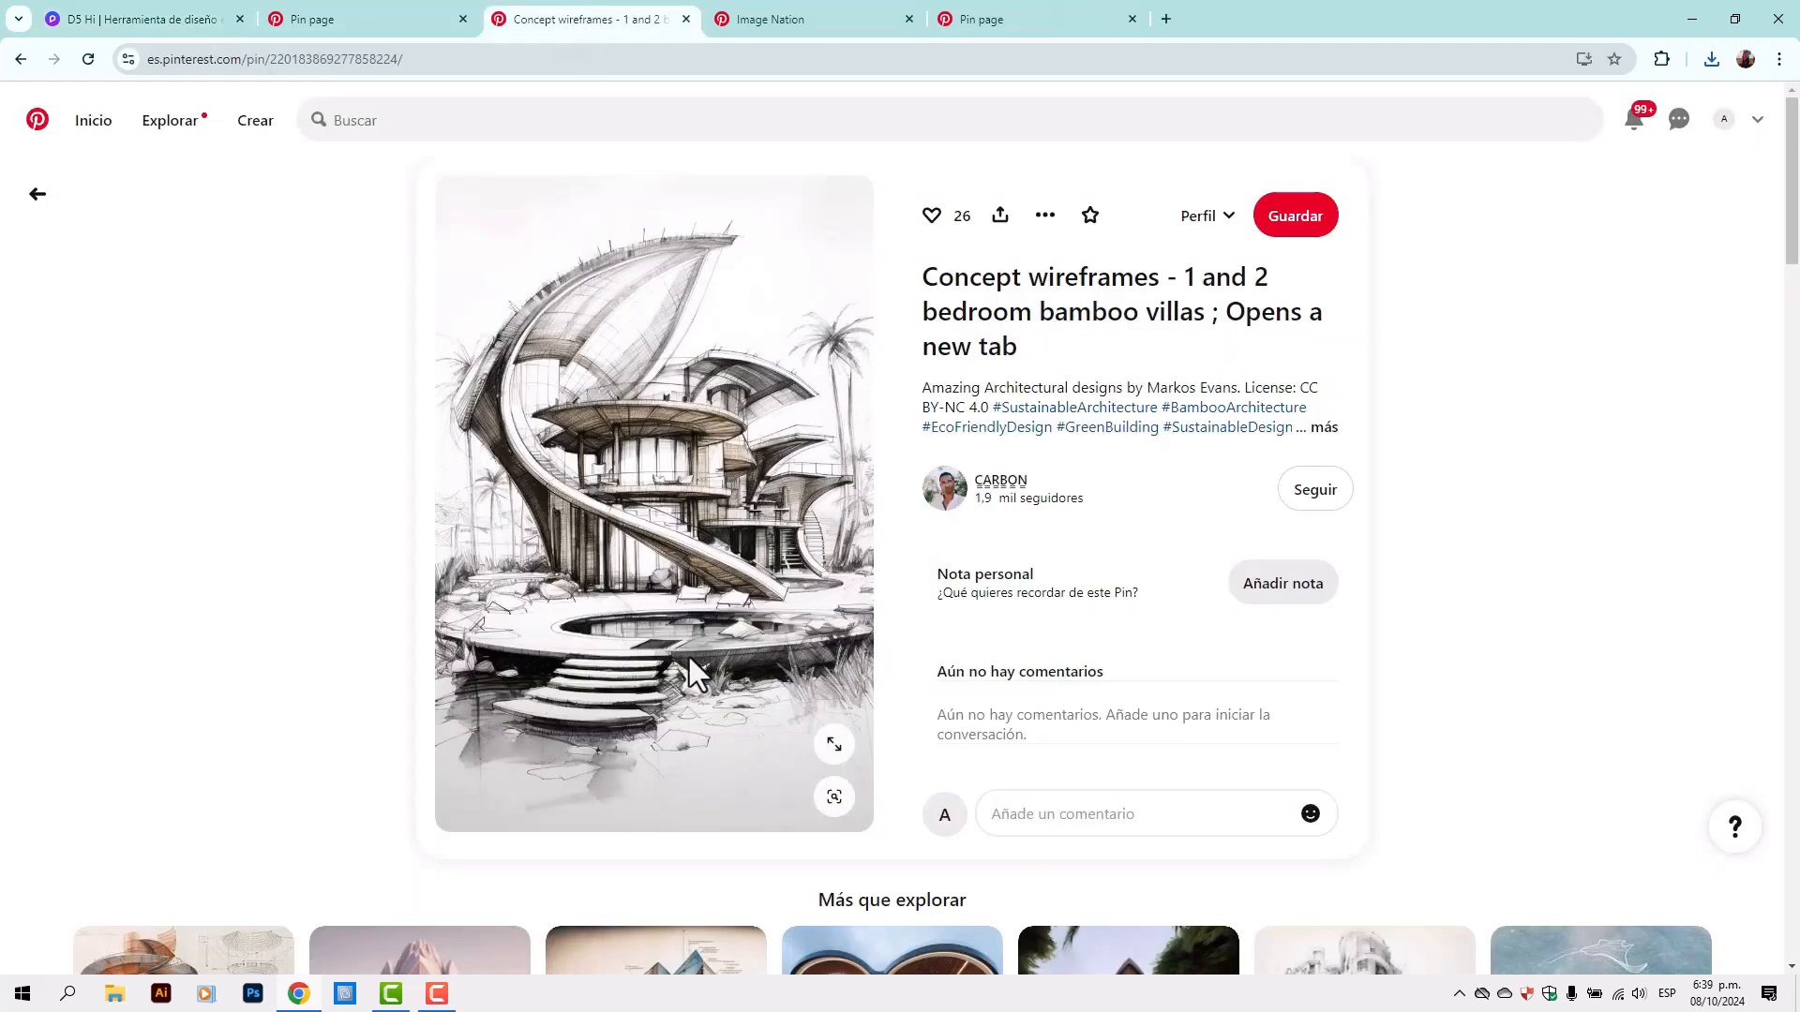
{"action": "right_click", "coordinate": [626, 408]}
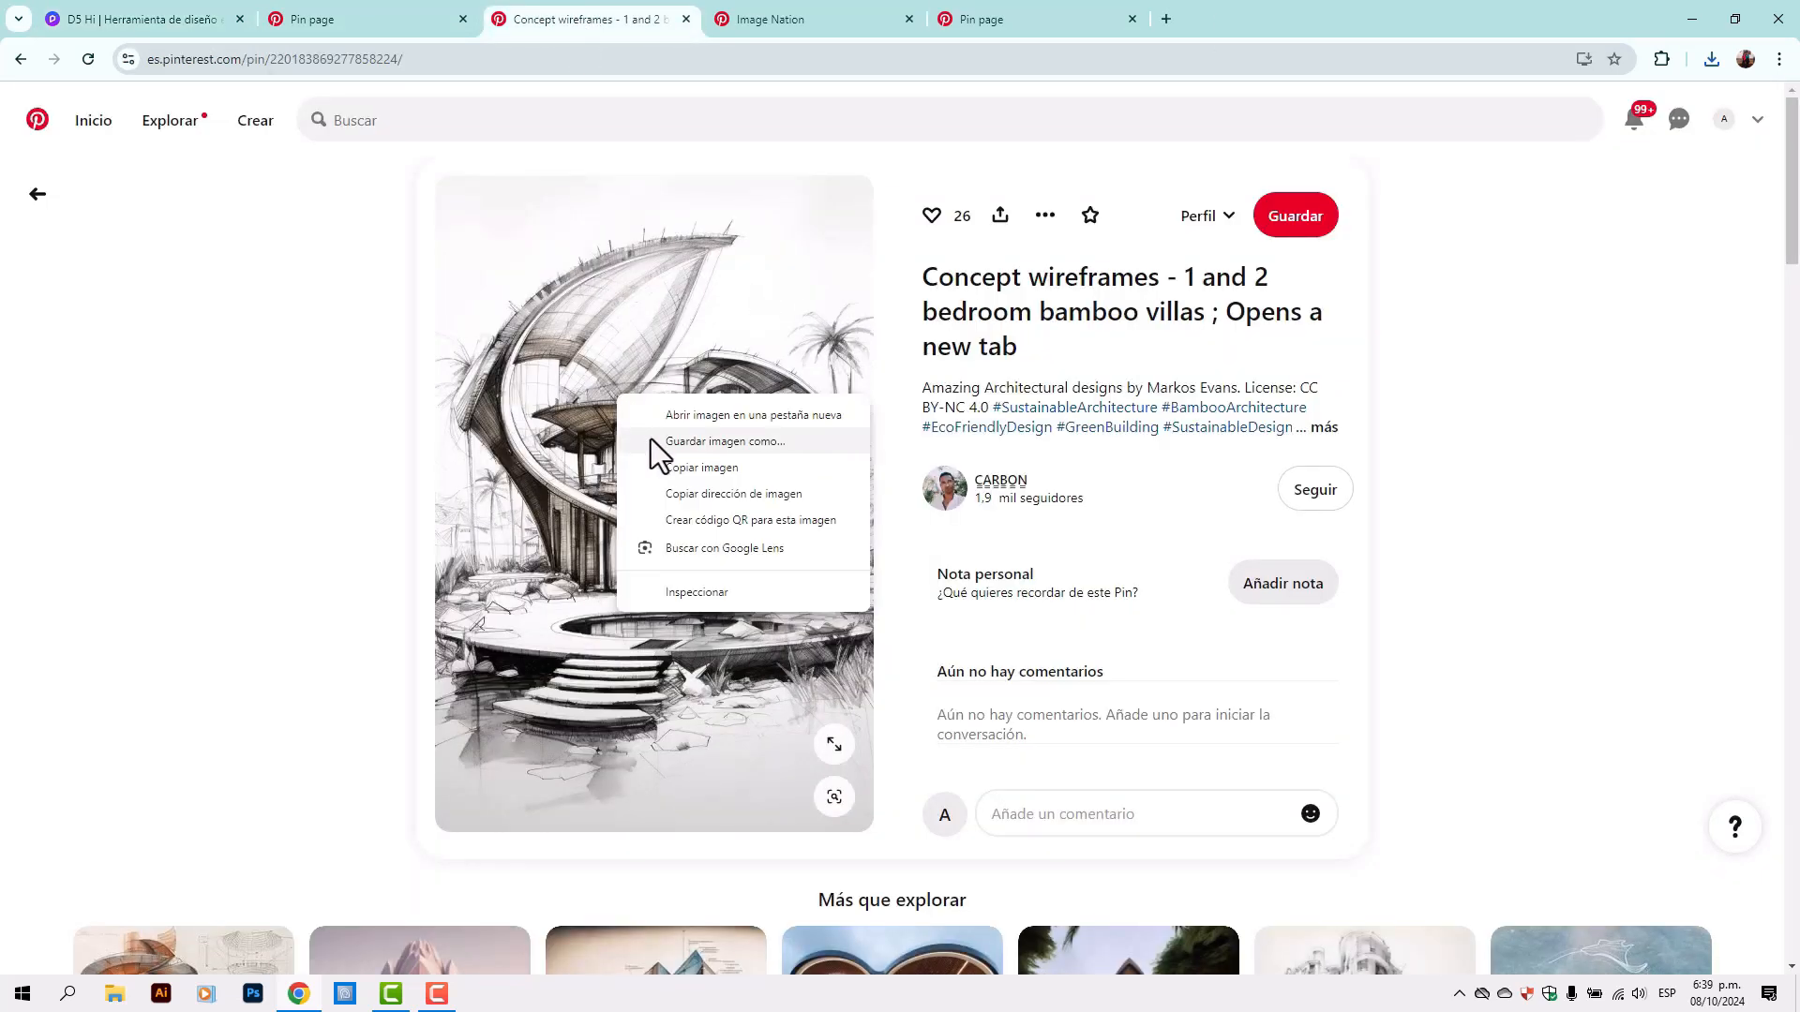
{"action": "left_click", "coordinate": [649, 442]}
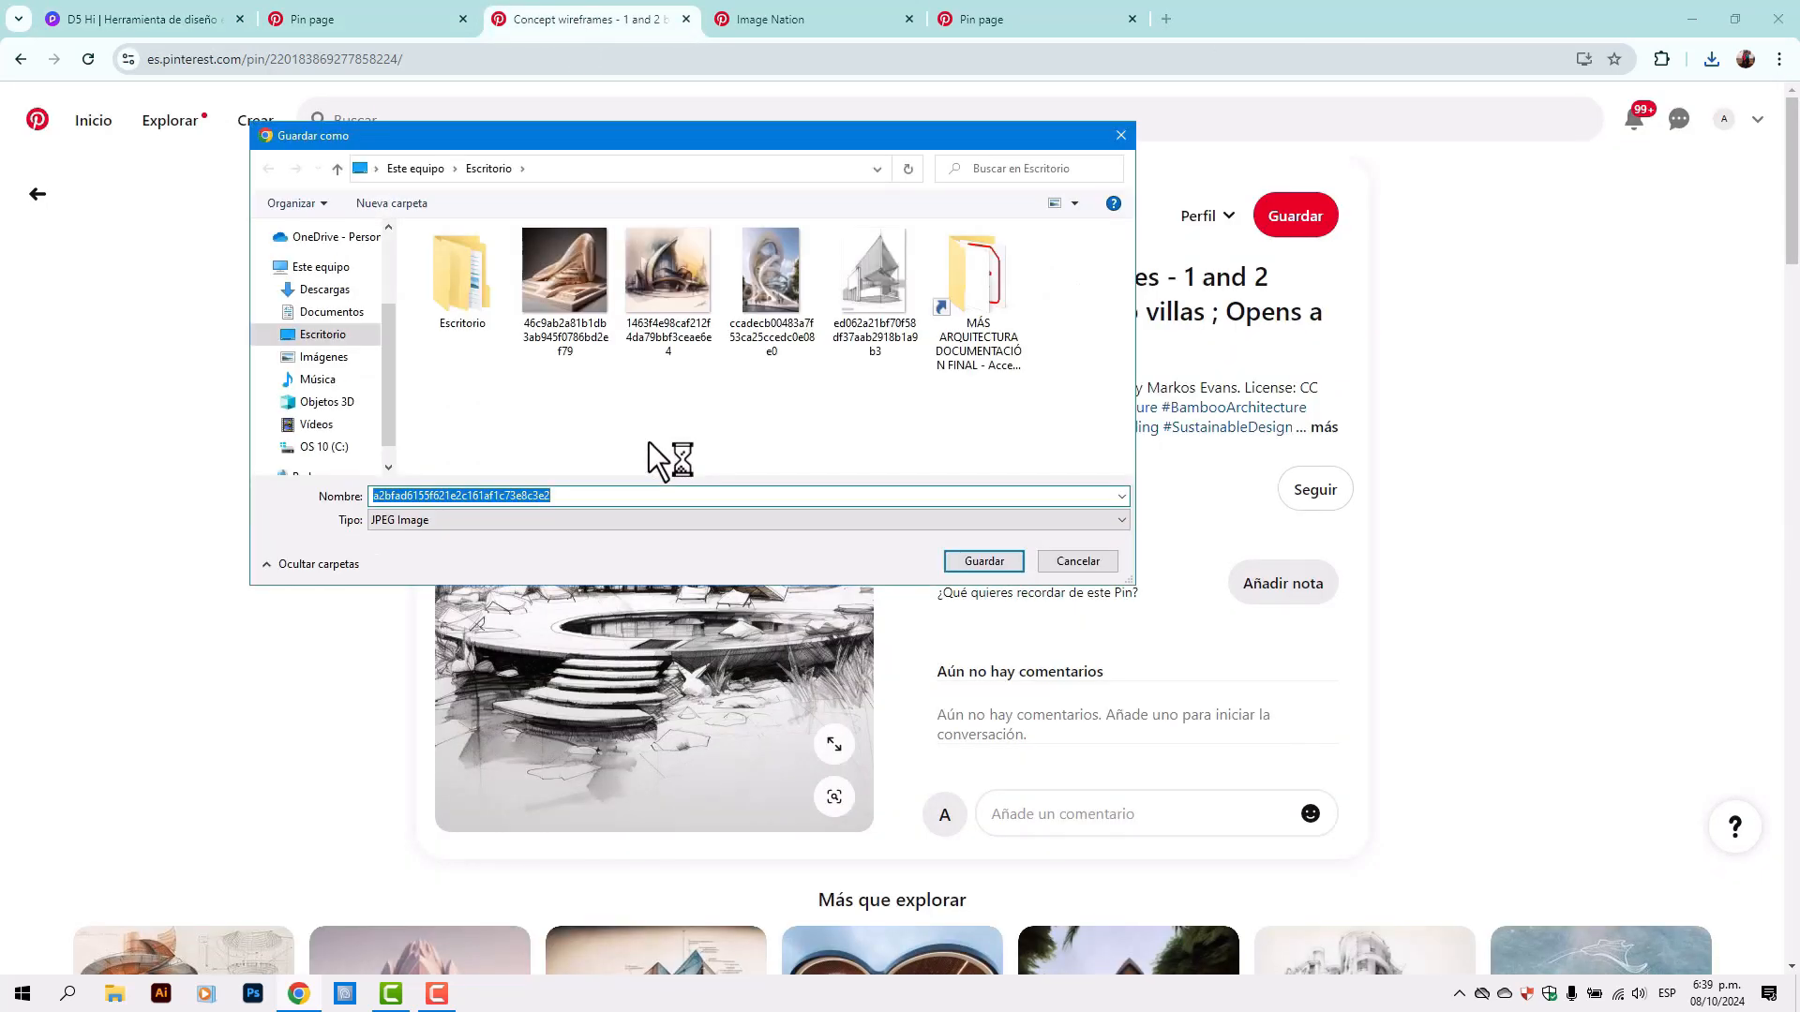
{"action": "left_click", "coordinate": [986, 564]}
Return to D5 Hi and replace the diagram style reference with the saved bamboo villa sketch, a2bfad6155f621e2c161af1c73e8c3e2
{"action": "left_click", "coordinate": [150, 11]}
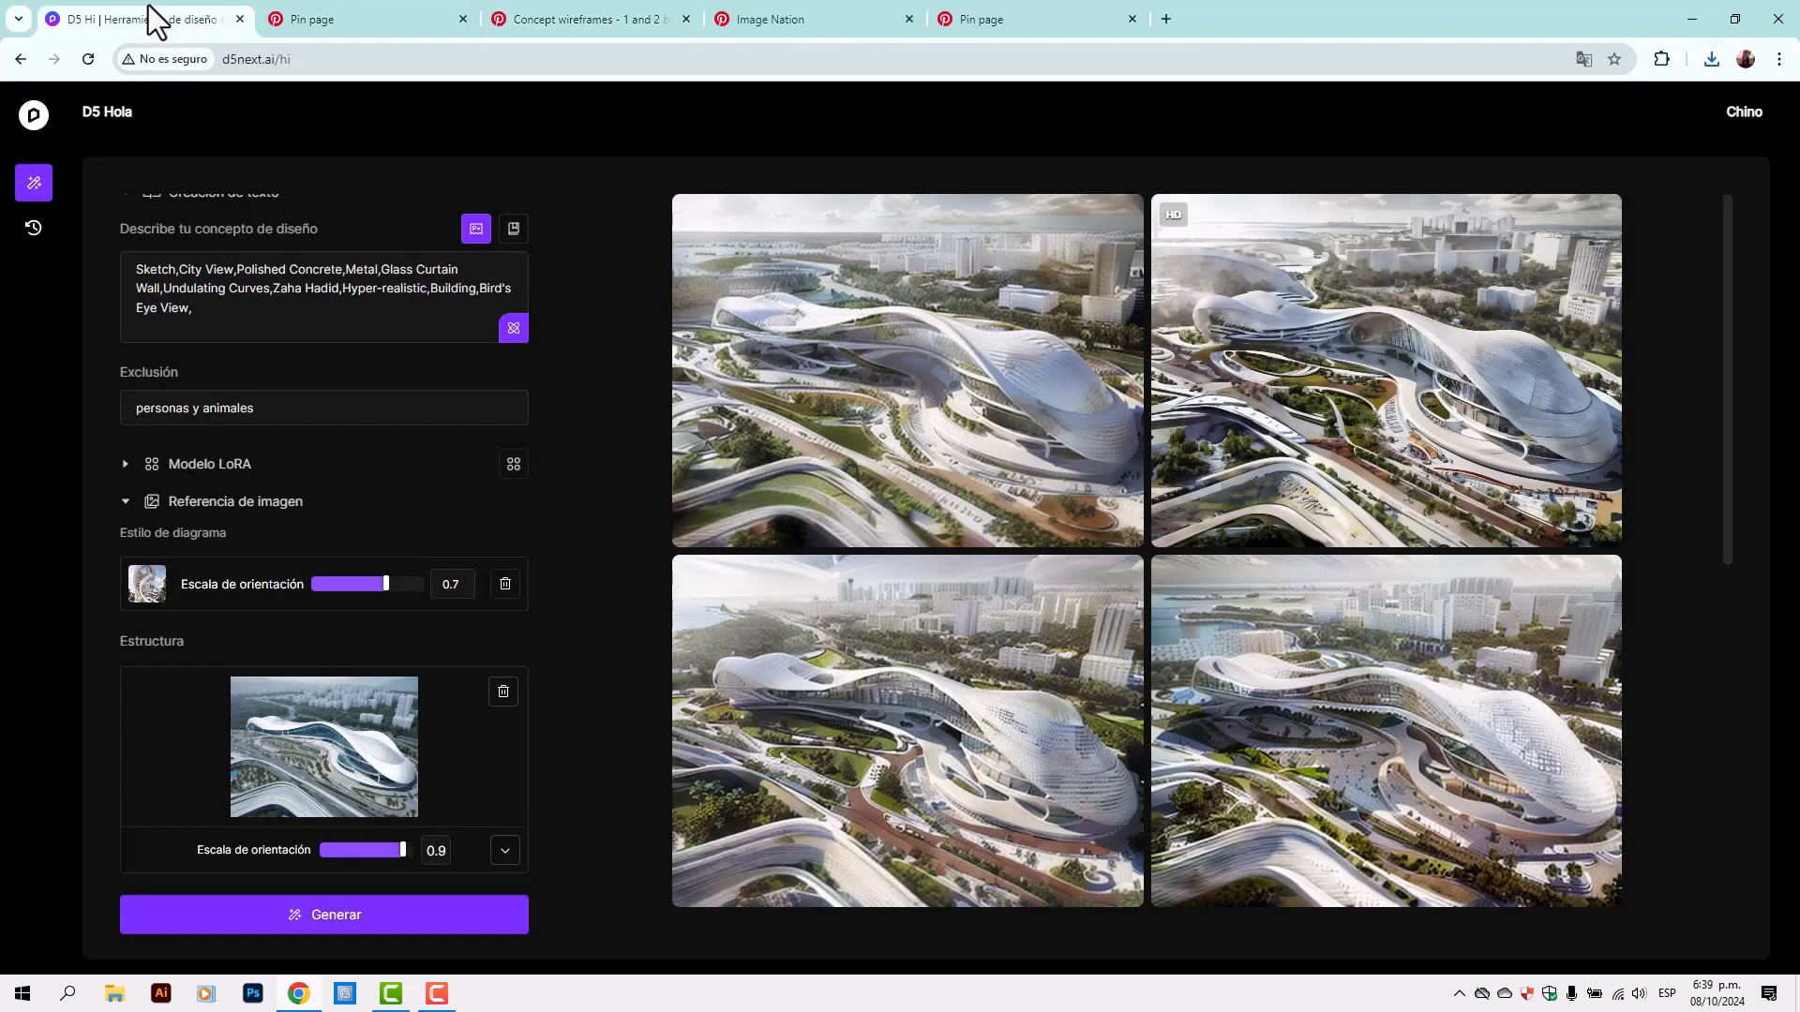
{"action": "left_click", "coordinate": [356, 585]}
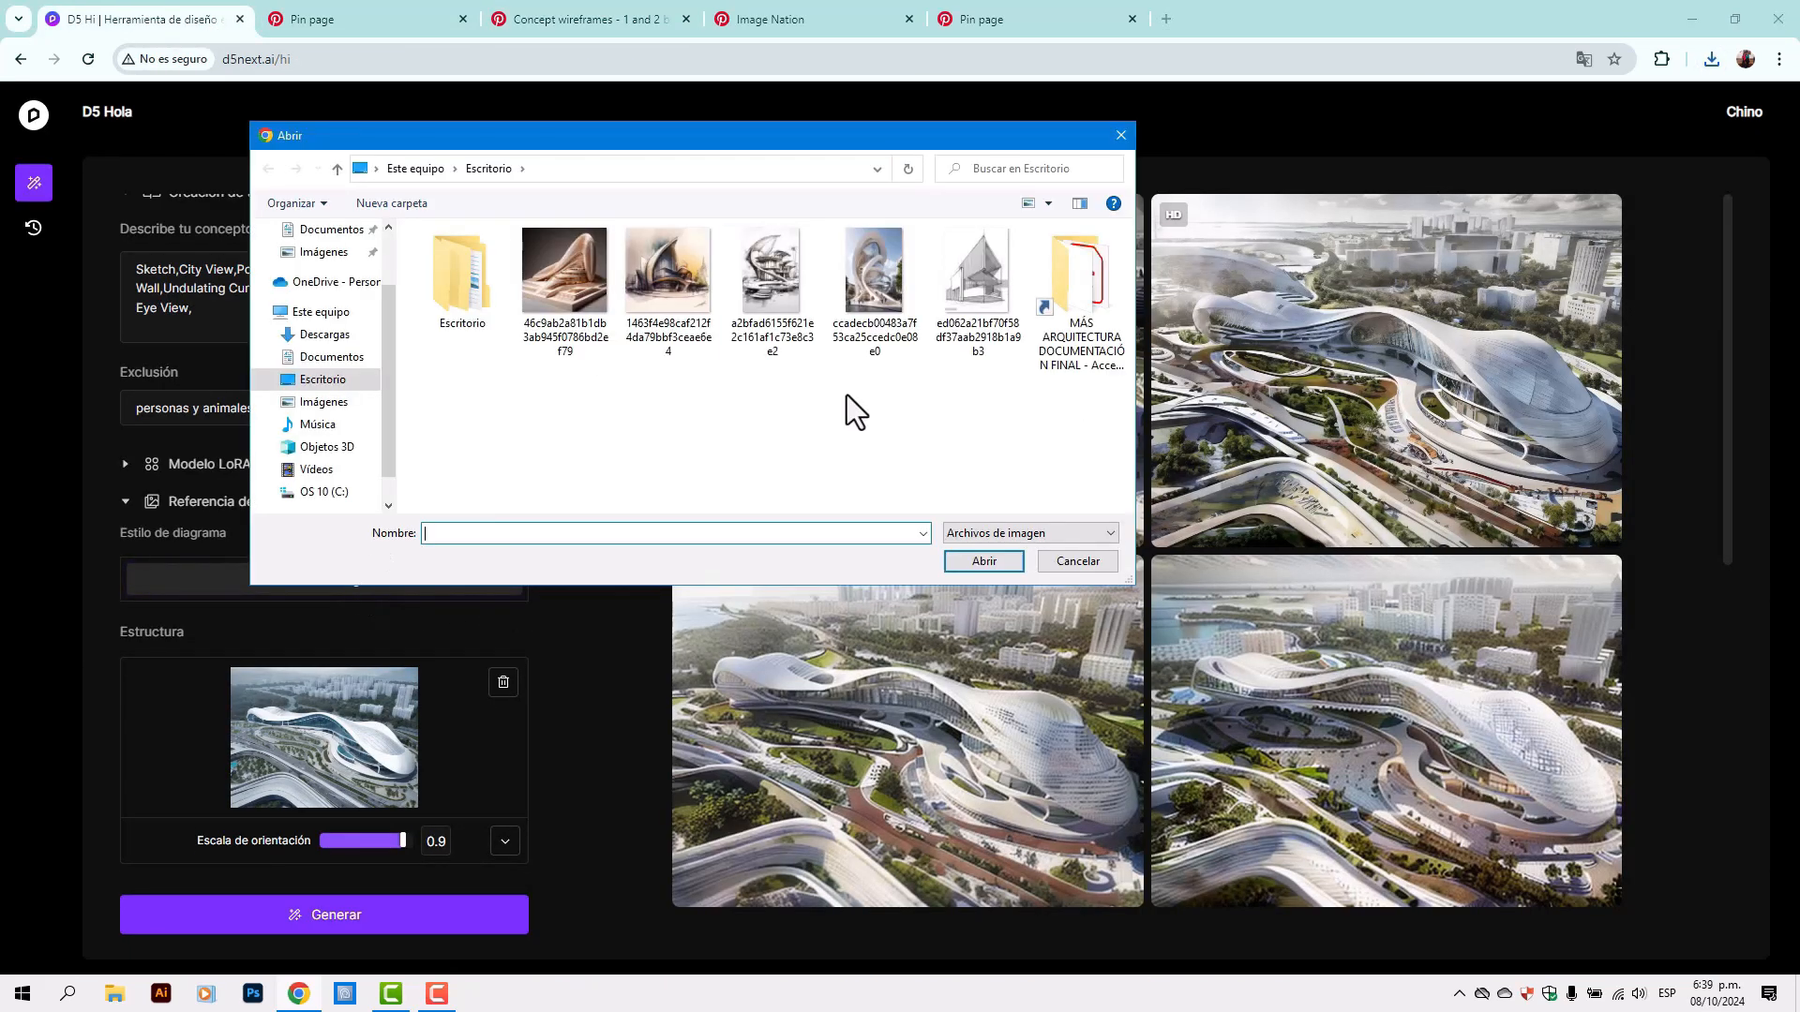
{"action": "left_click", "coordinate": [768, 287]}
{"action": "left_click", "coordinate": [984, 562]}
Set creativity to General and the style reference's guidance scale to 0.7, and generate the images
{"action": "scroll", "coordinate": [540, 558], "scroll_direction": "down", "scroll_amount": 3}
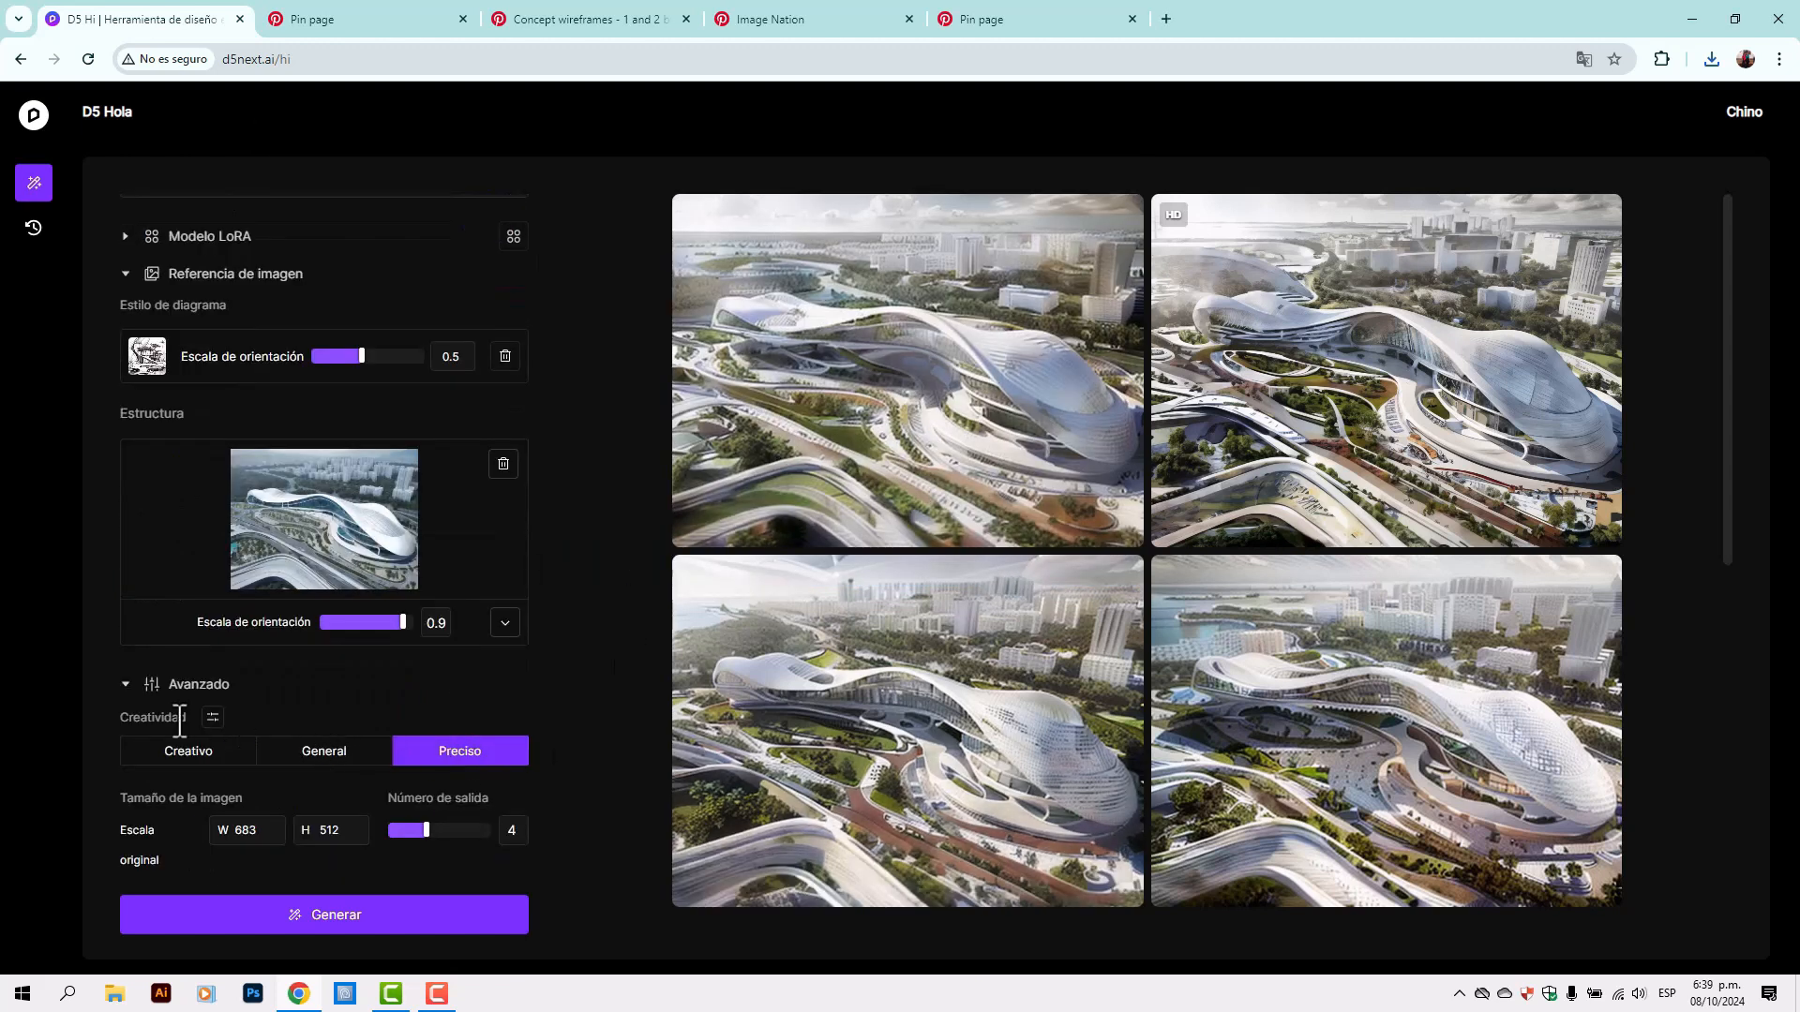
{"action": "left_click", "coordinate": [333, 750]}
{"action": "left_click", "coordinate": [471, 357]}
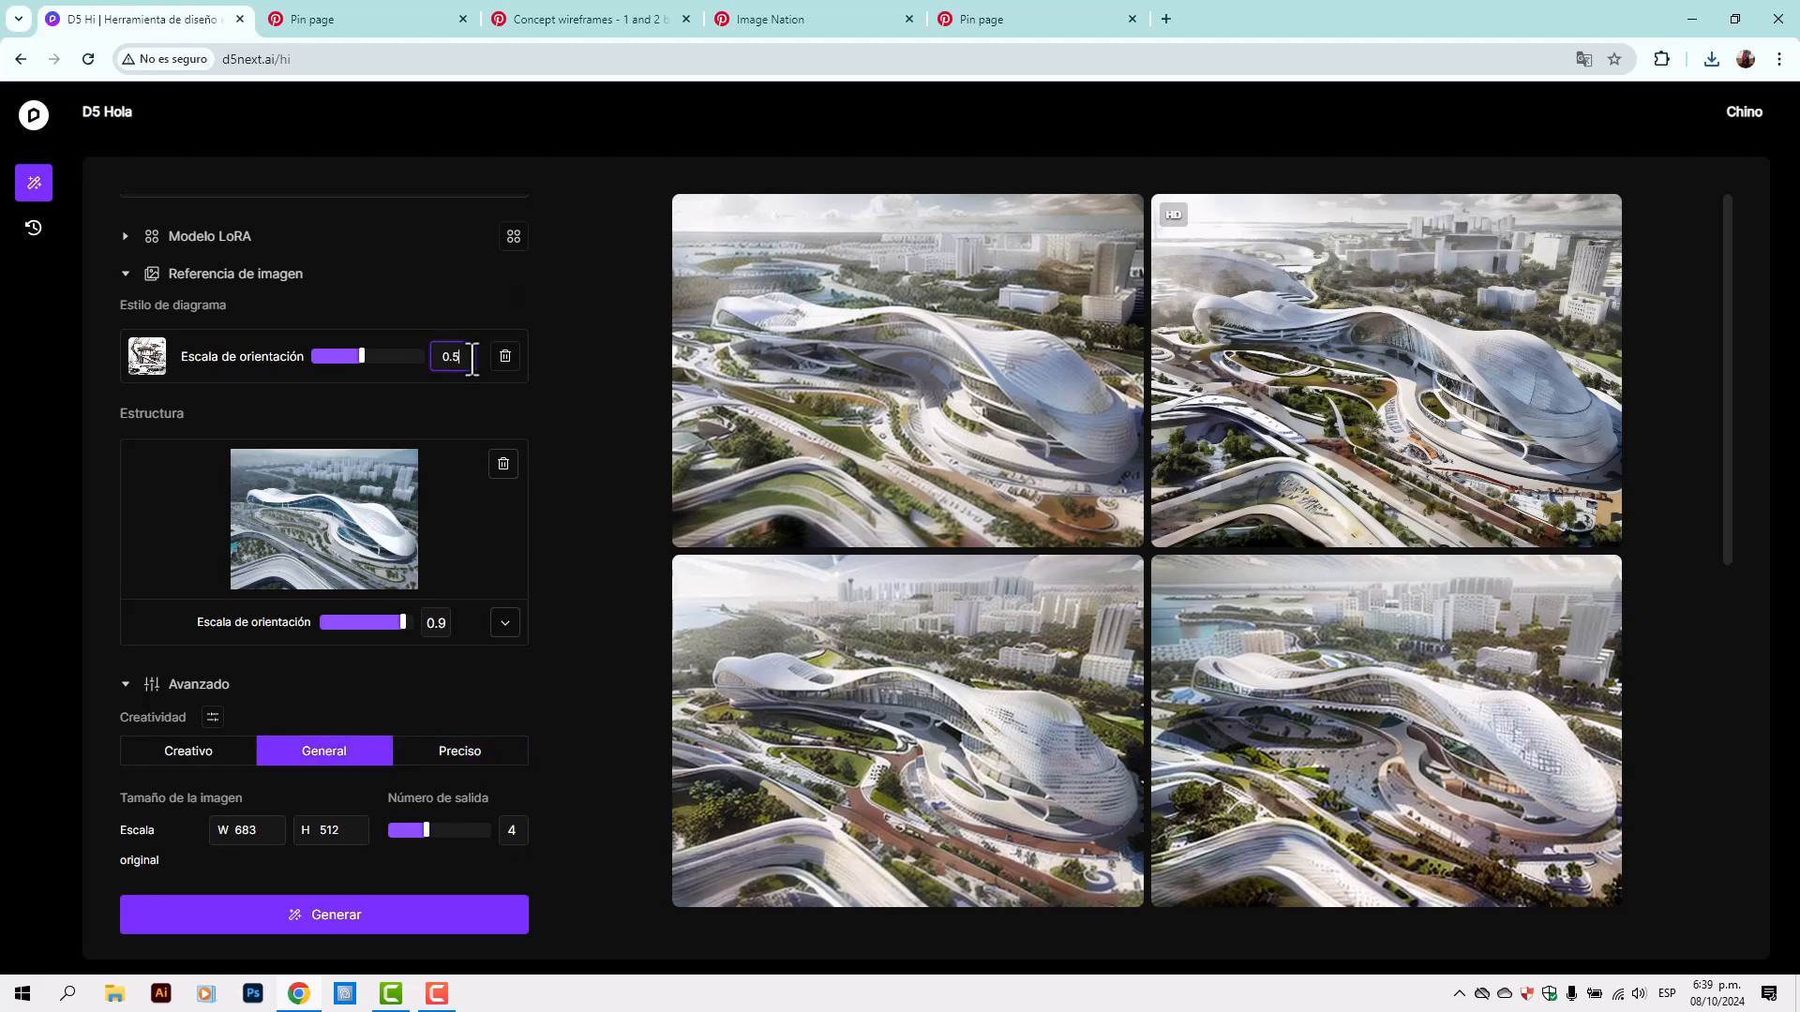
{"action": "key", "text": "BackSpace"}
{"action": "key", "text": "BackSpace"}
{"action": "key", "text": "BackSpace"}
{"action": "type", "text": "0.7"}
{"action": "left_click", "coordinate": [316, 928]}
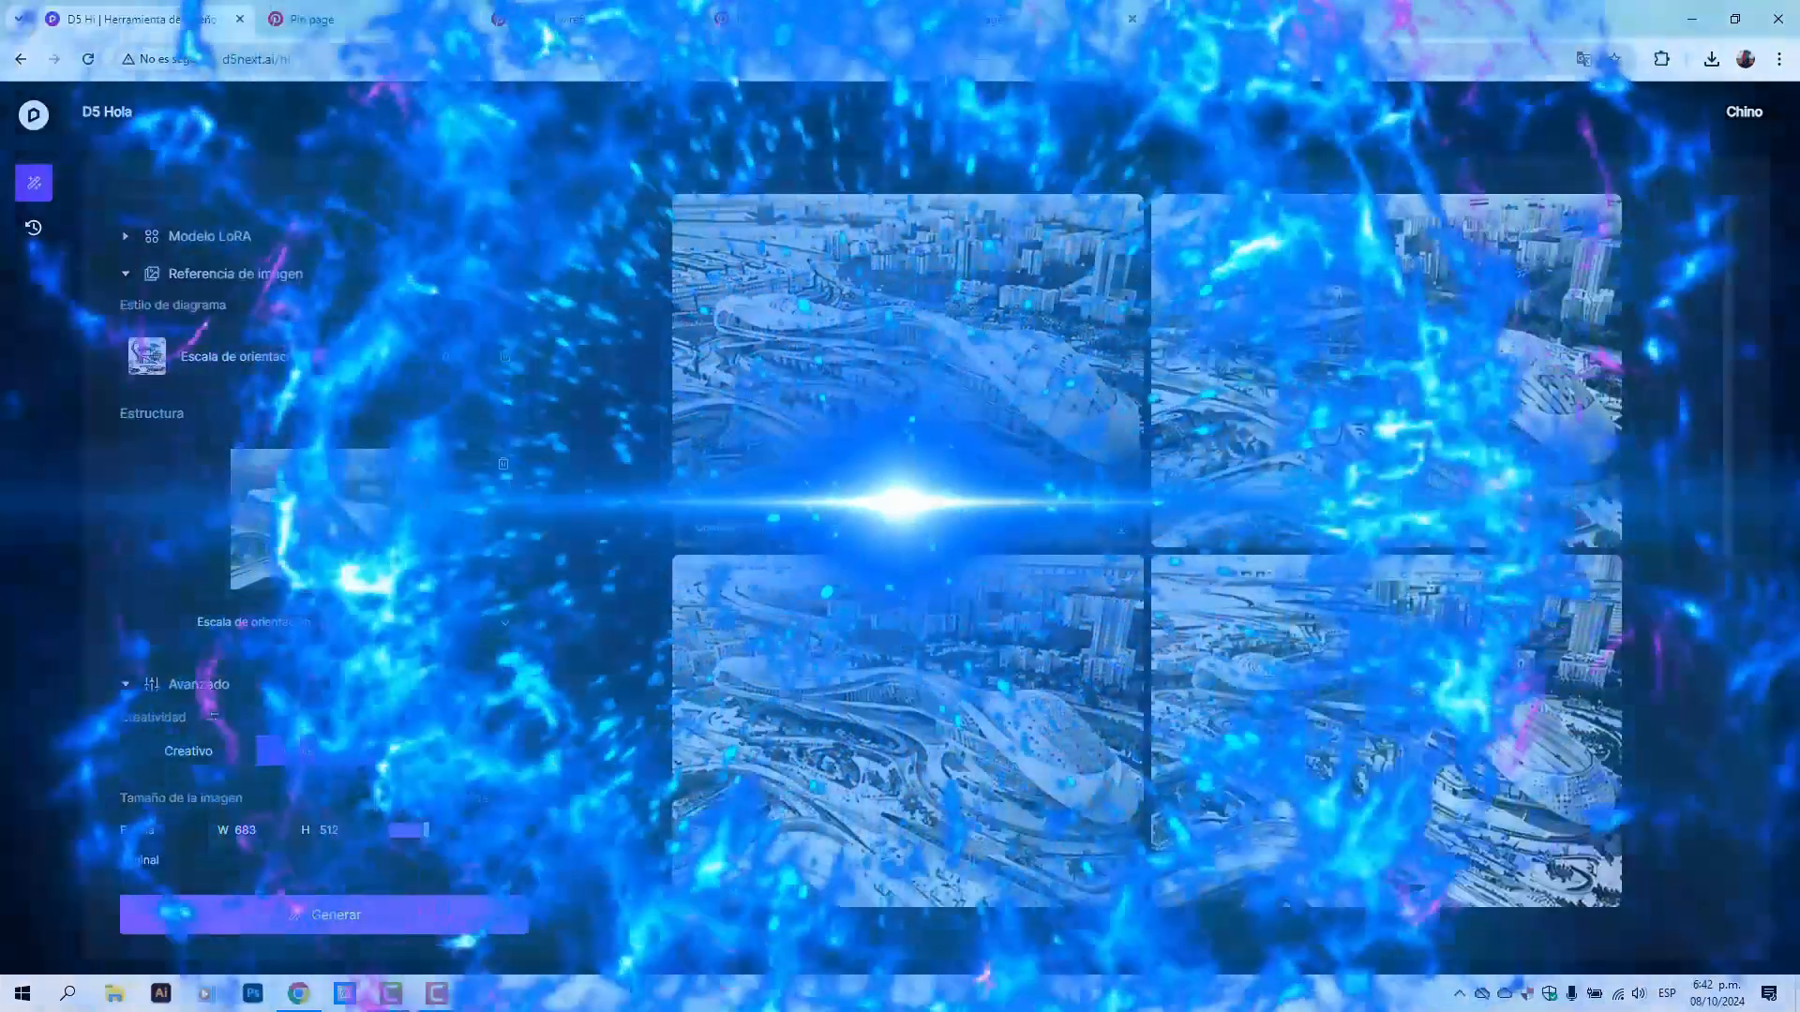
Create a high-definition version of the second black-and-white sketch image and download it
{"action": "left_click", "coordinate": [1366, 414]}
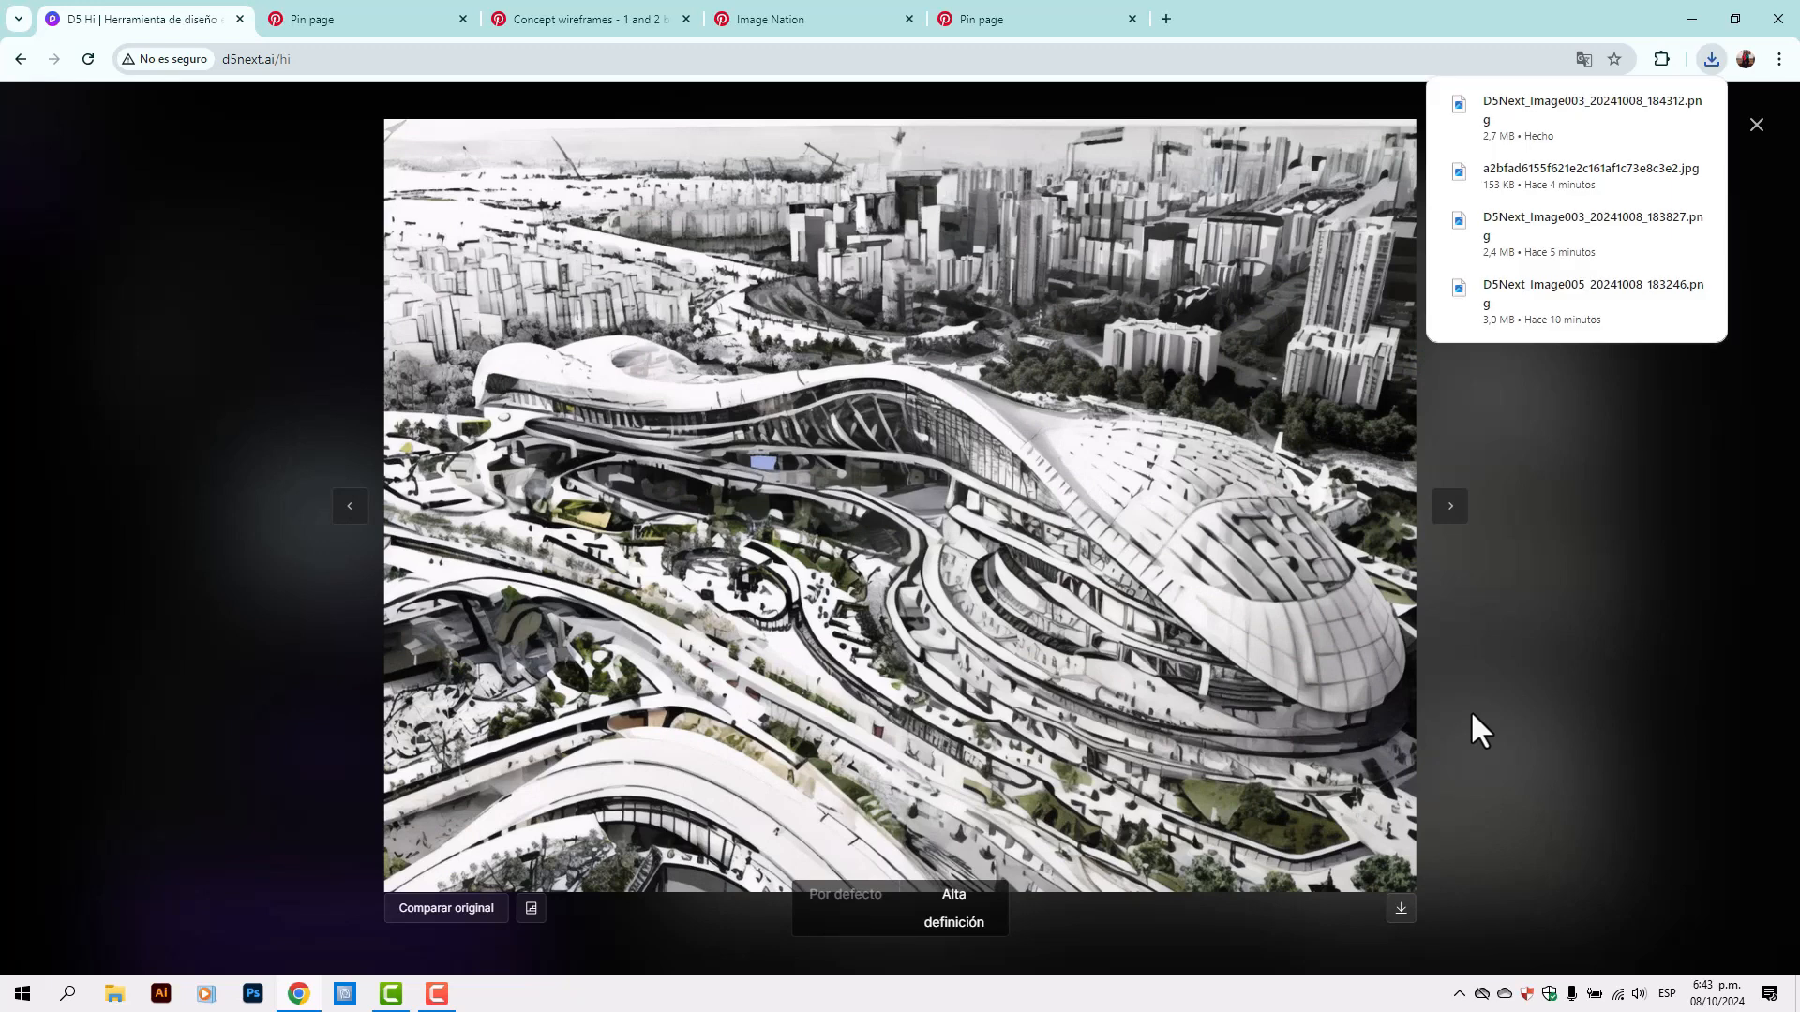
{"action": "left_click", "coordinate": [1756, 127]}
Replace the diagram style reference with the pencil sketch ed062a21bf70f58df37aab2918b1a9b3 from Escritorio and generate the images
{"action": "scroll", "coordinate": [512, 555], "scroll_direction": "up", "scroll_amount": 2}
{"action": "left_click", "coordinate": [505, 544]}
{"action": "left_click", "coordinate": [319, 539]}
{"action": "left_click", "coordinate": [982, 283]}
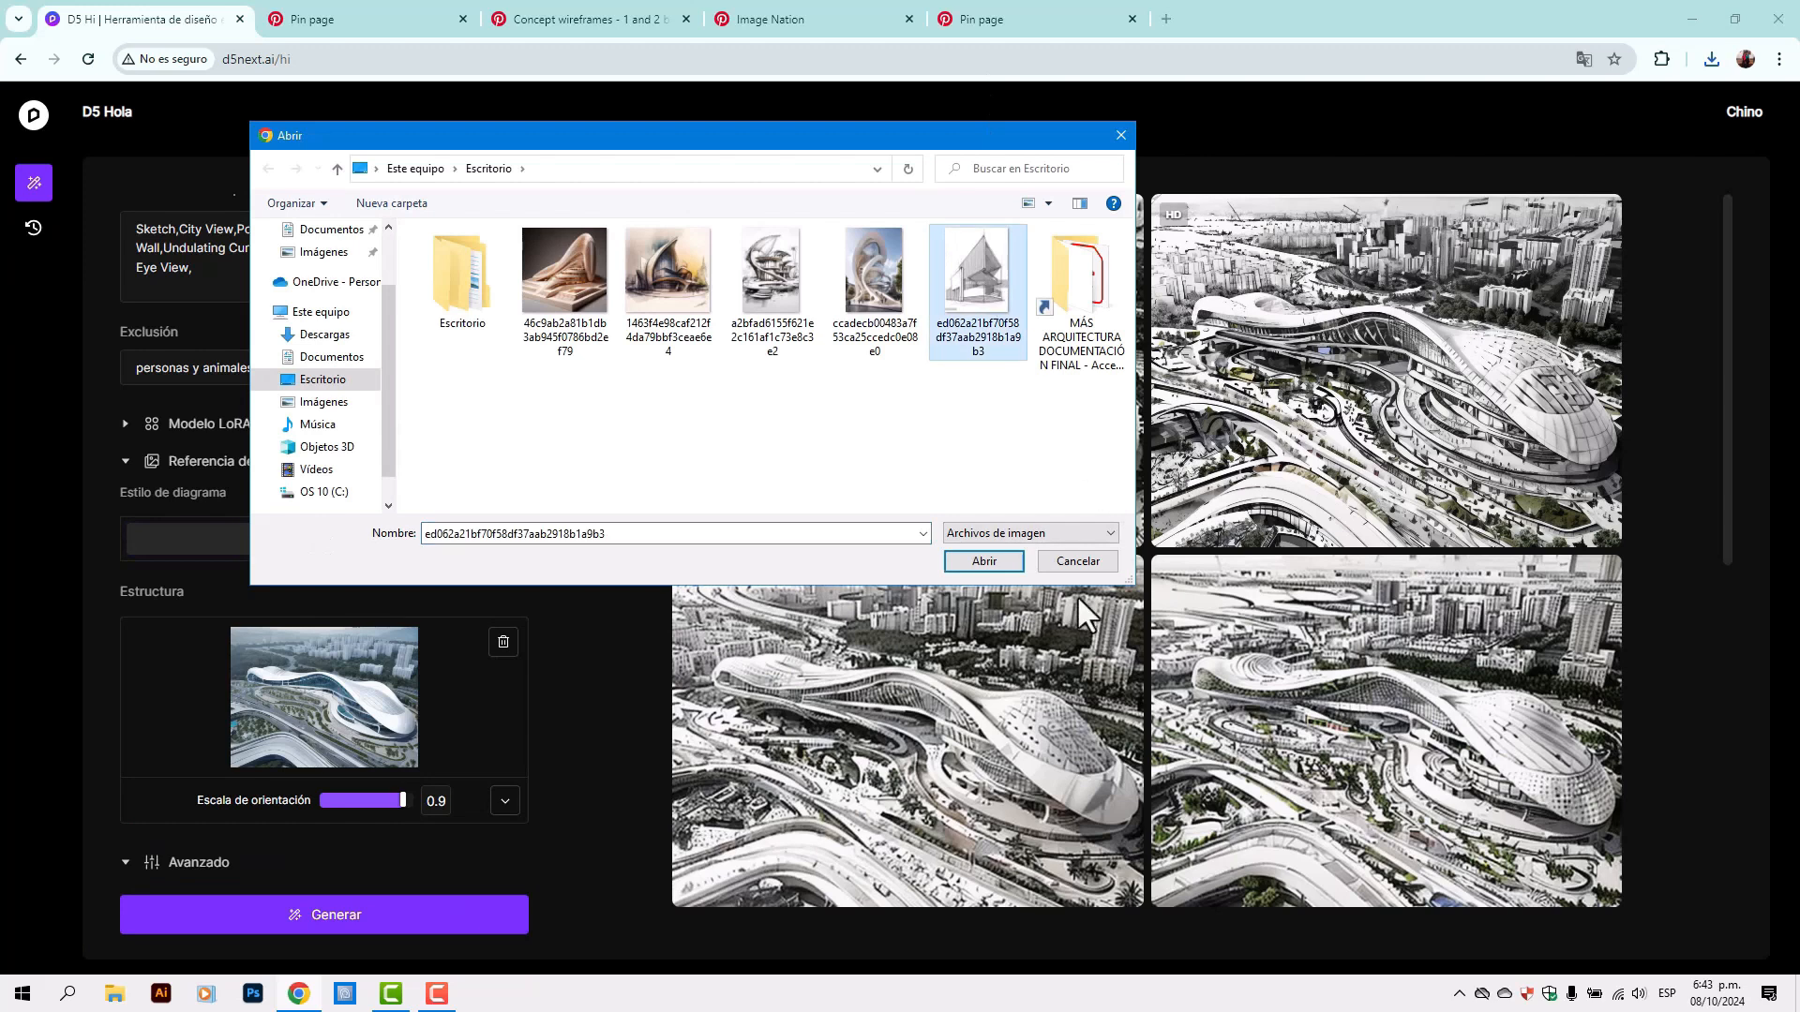
{"action": "left_click", "coordinate": [975, 562]}
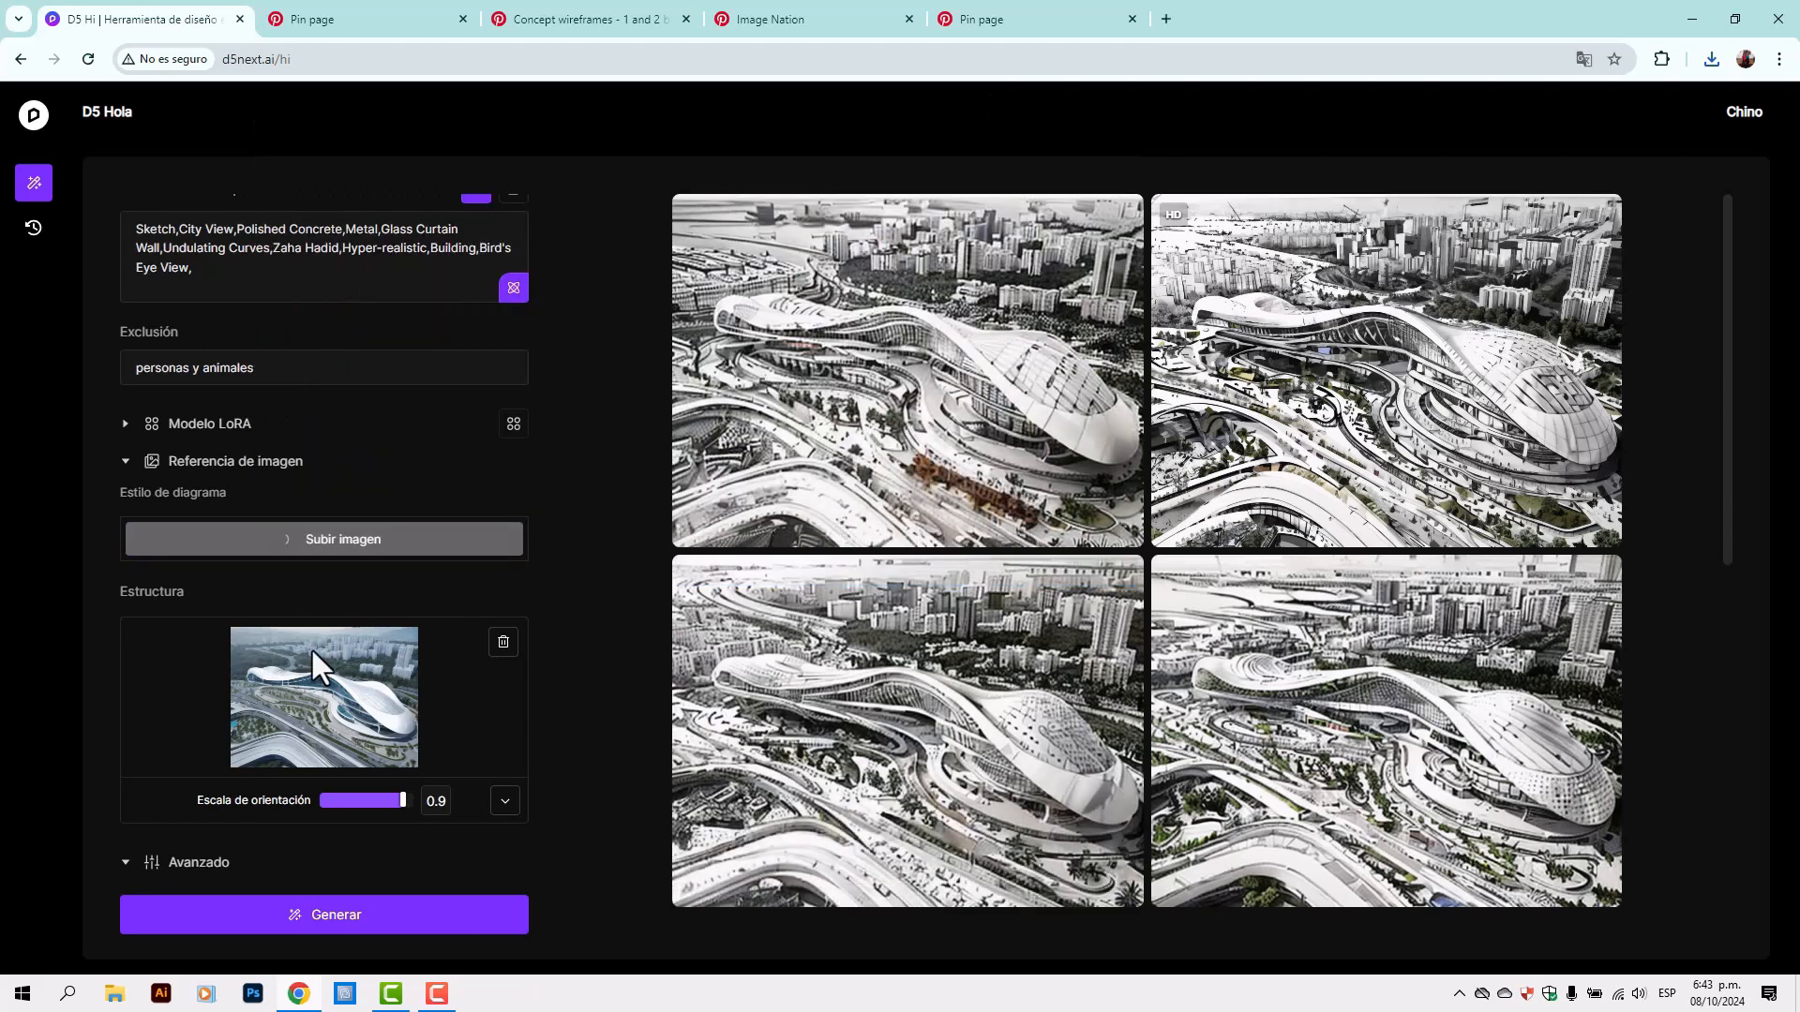
{"action": "scroll", "coordinate": [315, 651], "scroll_direction": "down", "scroll_amount": 2}
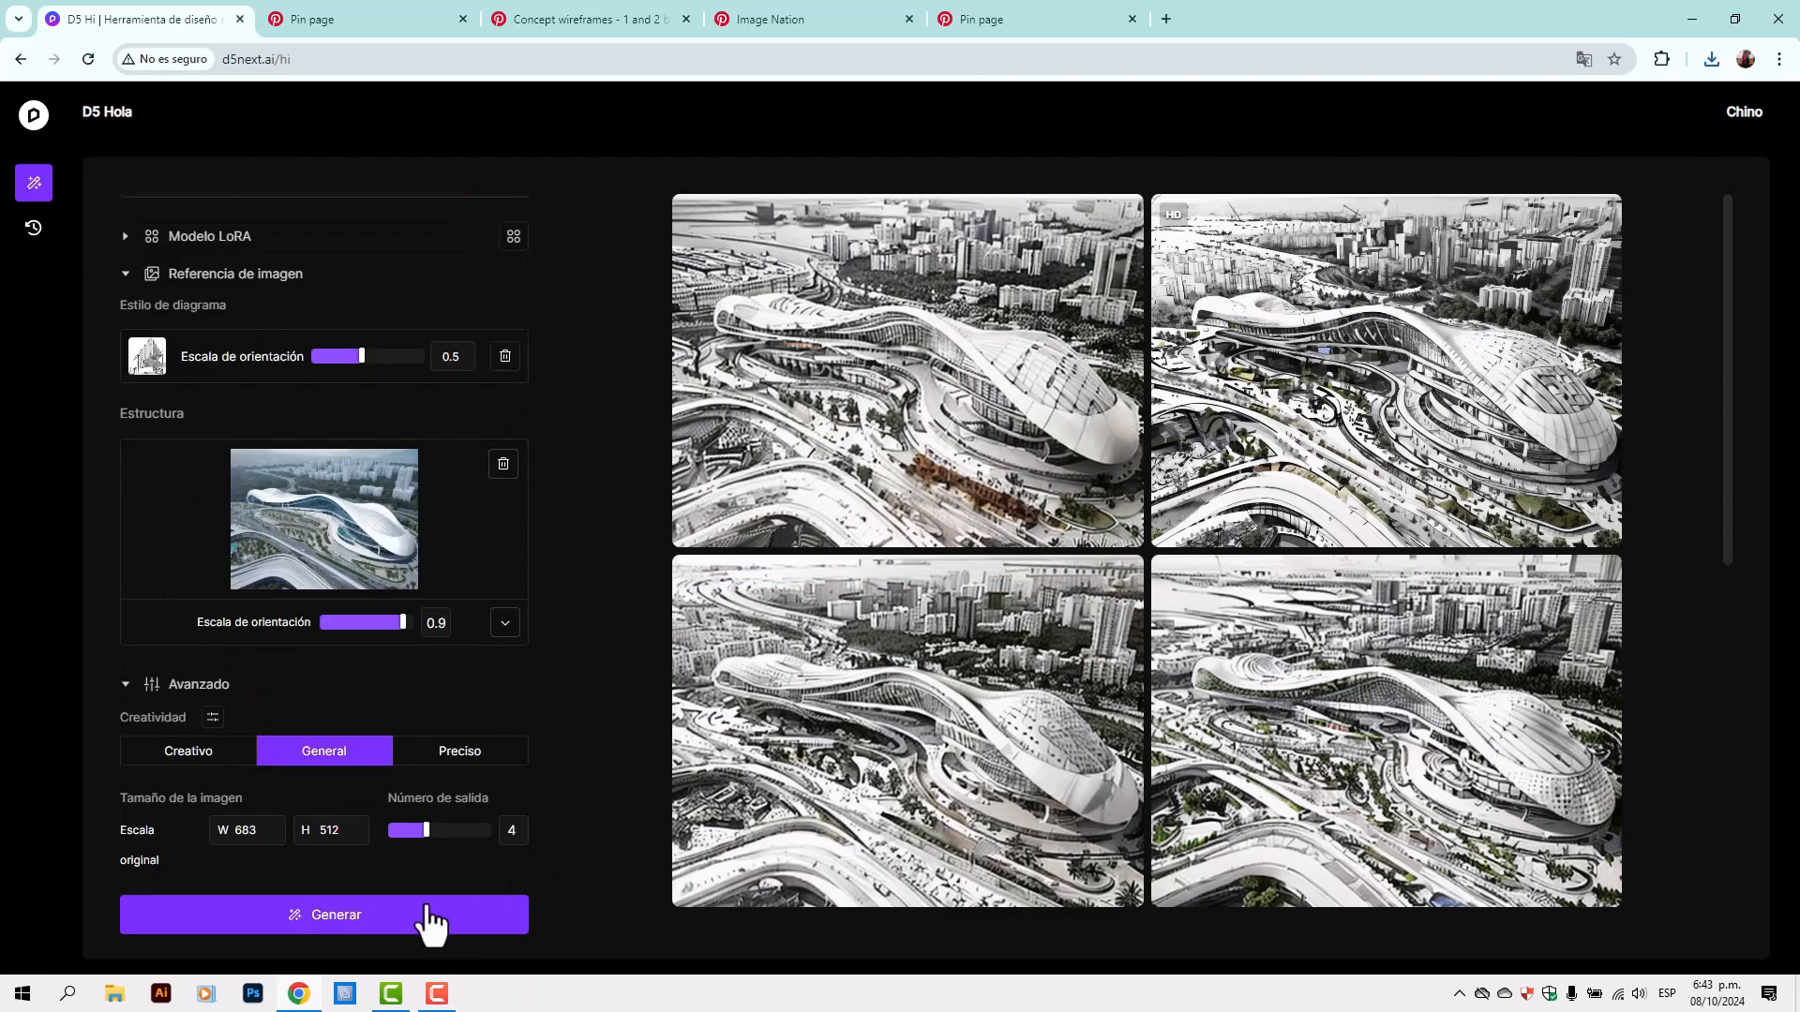
{"action": "left_click", "coordinate": [348, 928]}
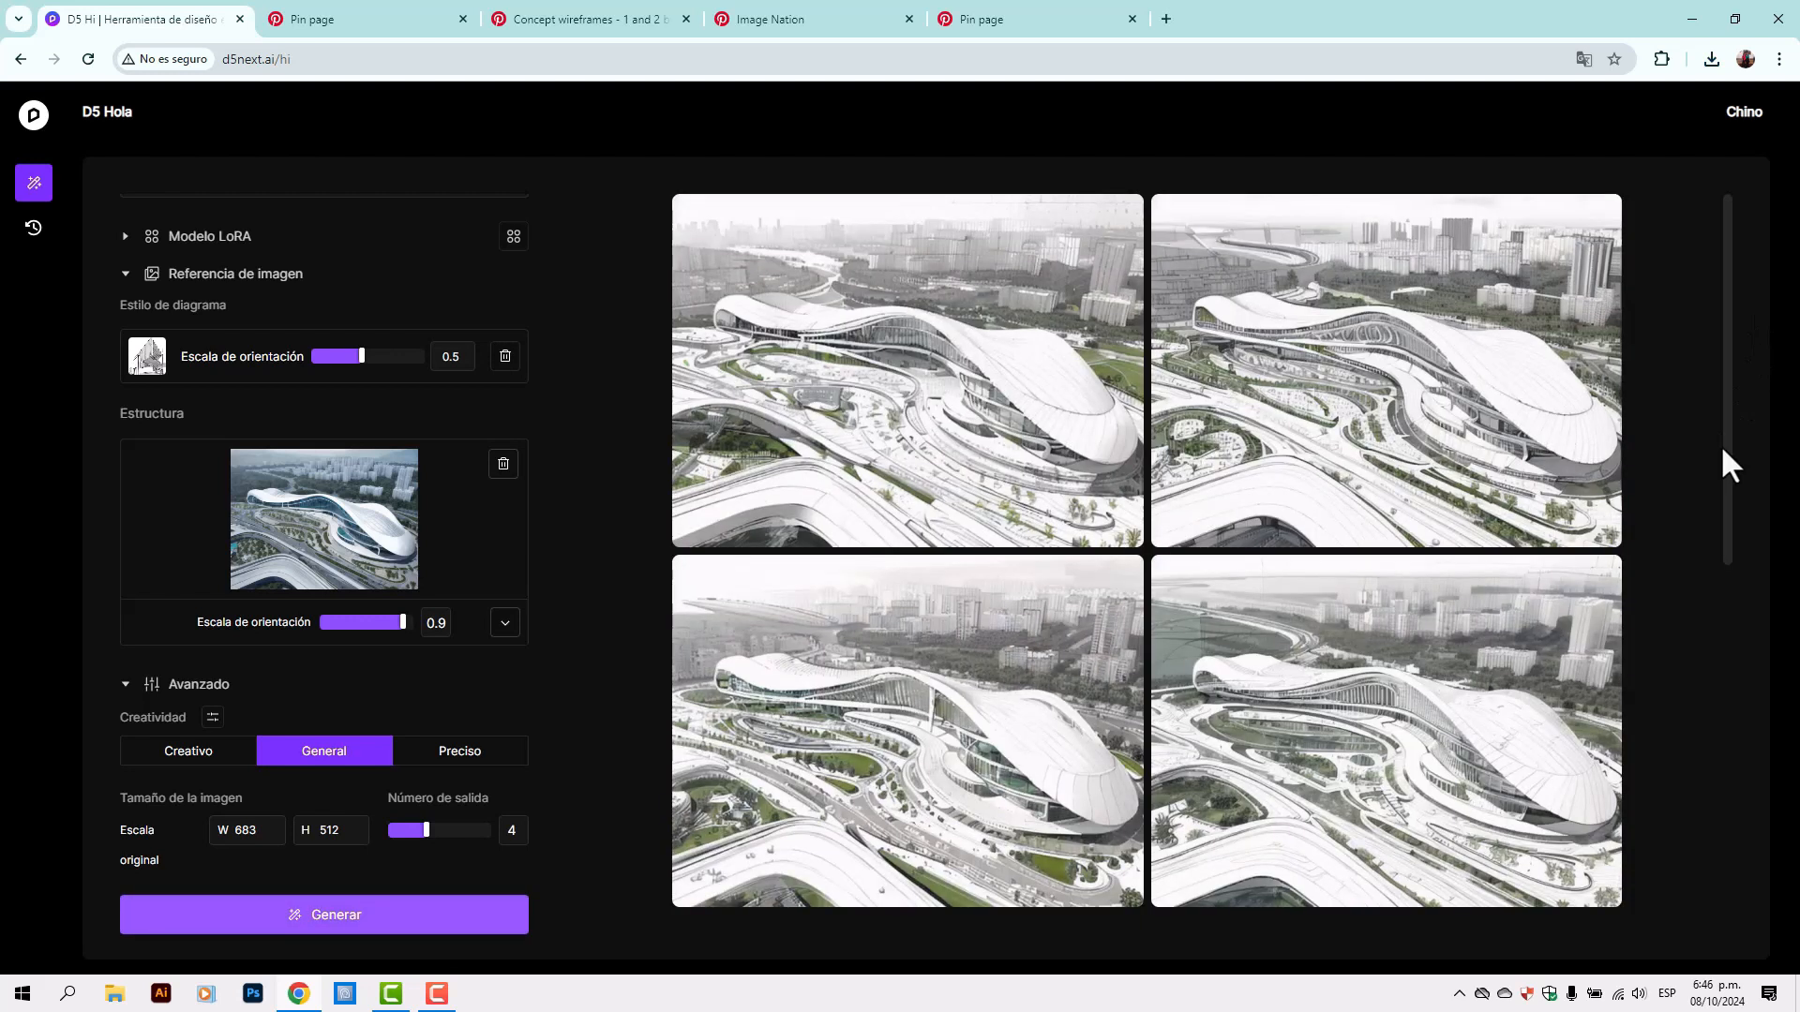
Create a high-definition version of the second line-drawing image, compare it with the original, and download it
{"action": "left_click", "coordinate": [1406, 414]}
{"action": "left_click", "coordinate": [769, 778]}
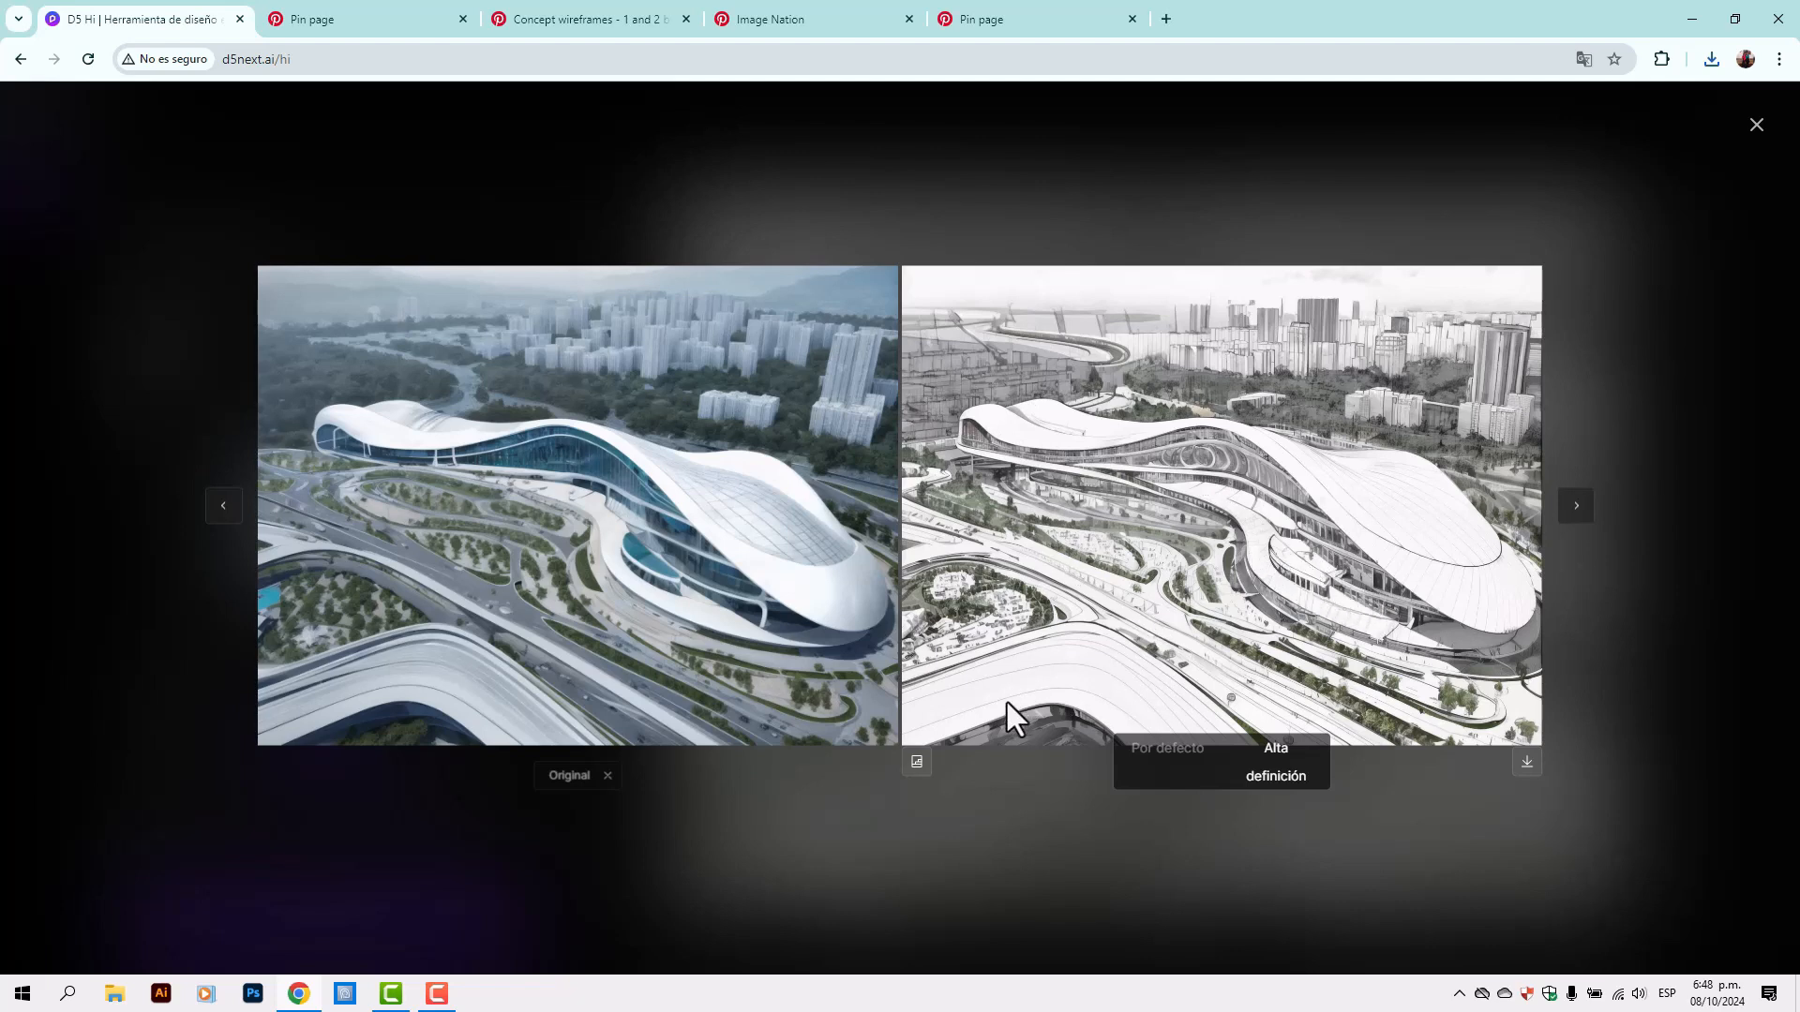
{"action": "left_click", "coordinate": [1757, 125]}
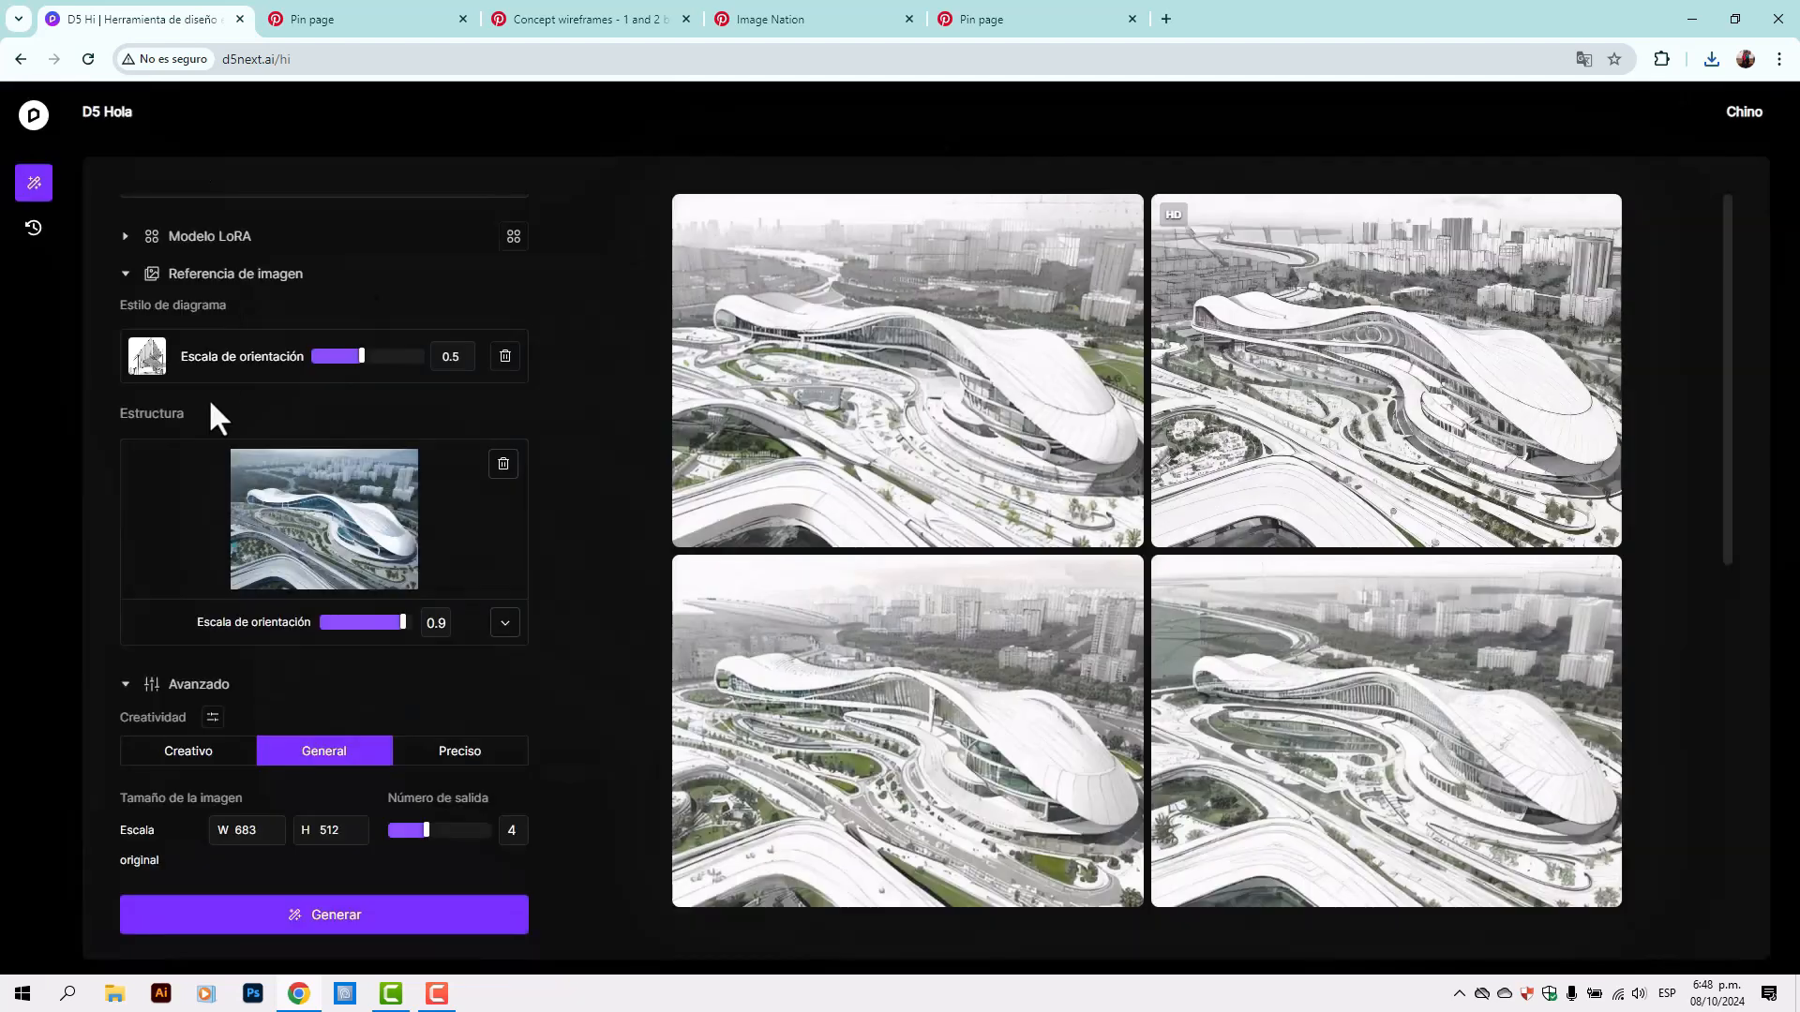
Replace the diagram style reference with the sepia-toned sketch 1463f4e98caf212f4da79bbf3ceae6e4 from Escritorio
{"action": "left_click", "coordinate": [505, 358]}
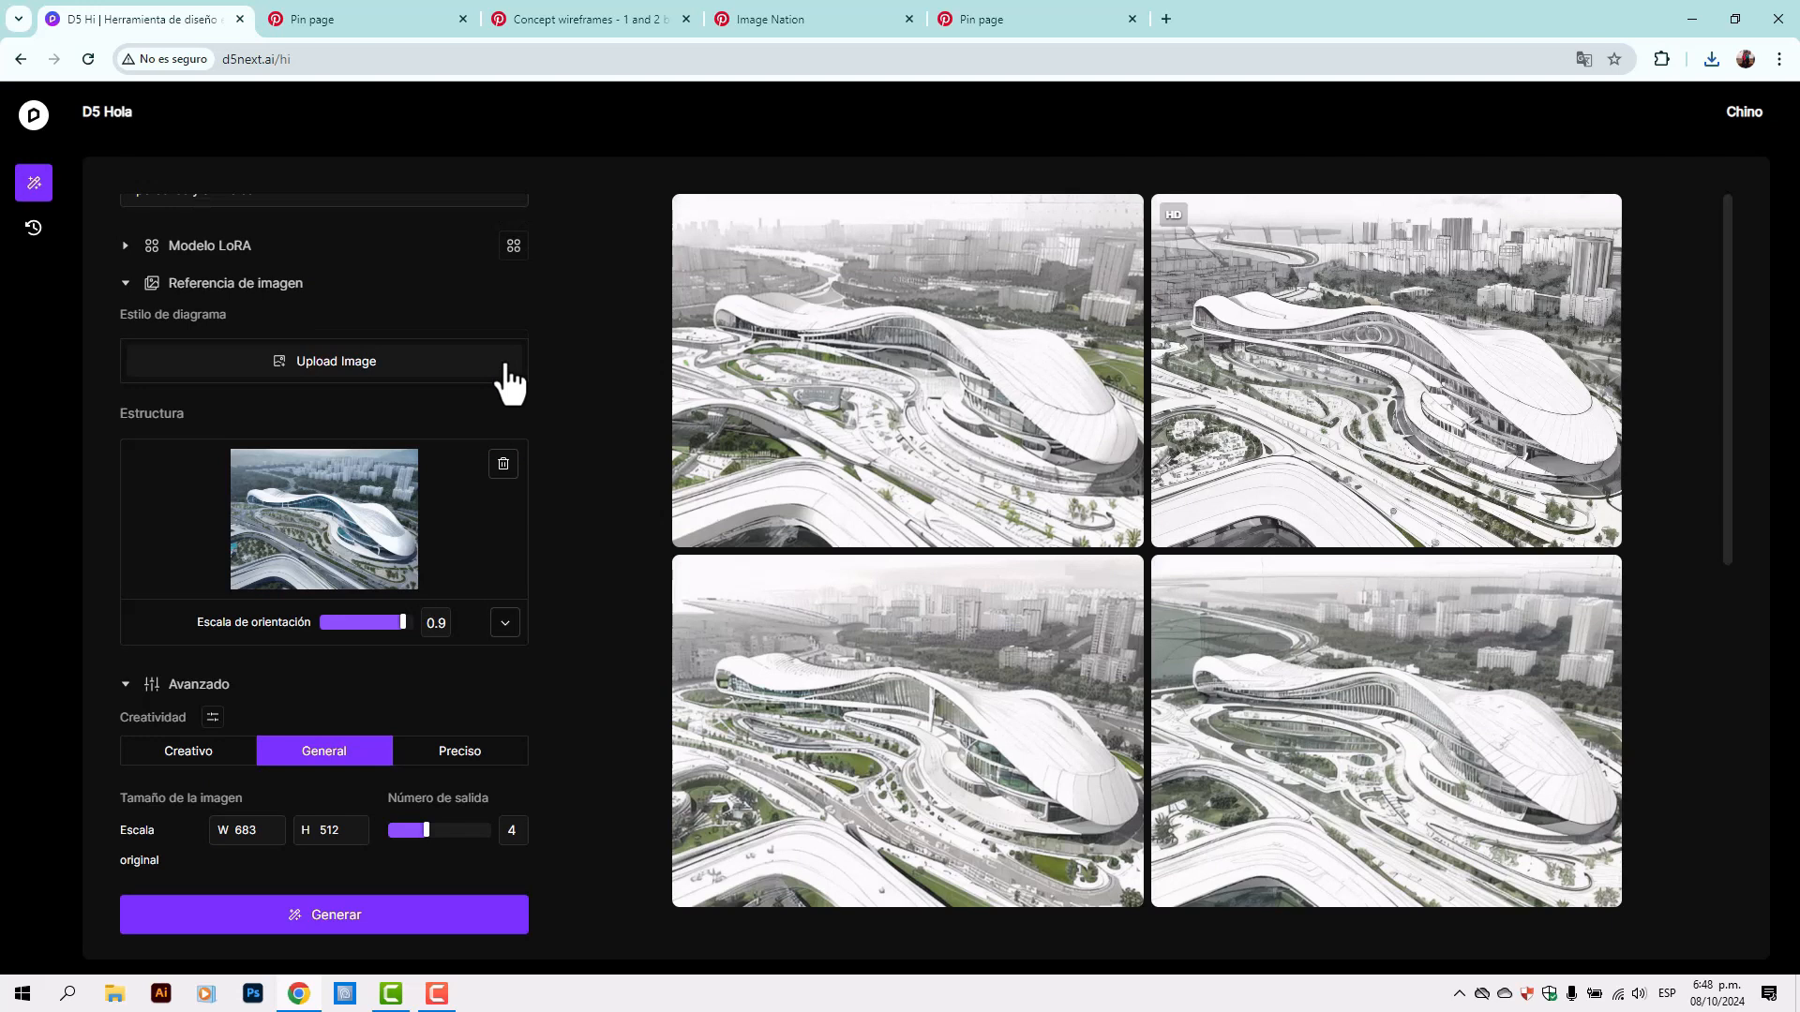
{"action": "left_click", "coordinate": [312, 364]}
{"action": "left_click", "coordinate": [669, 286]}
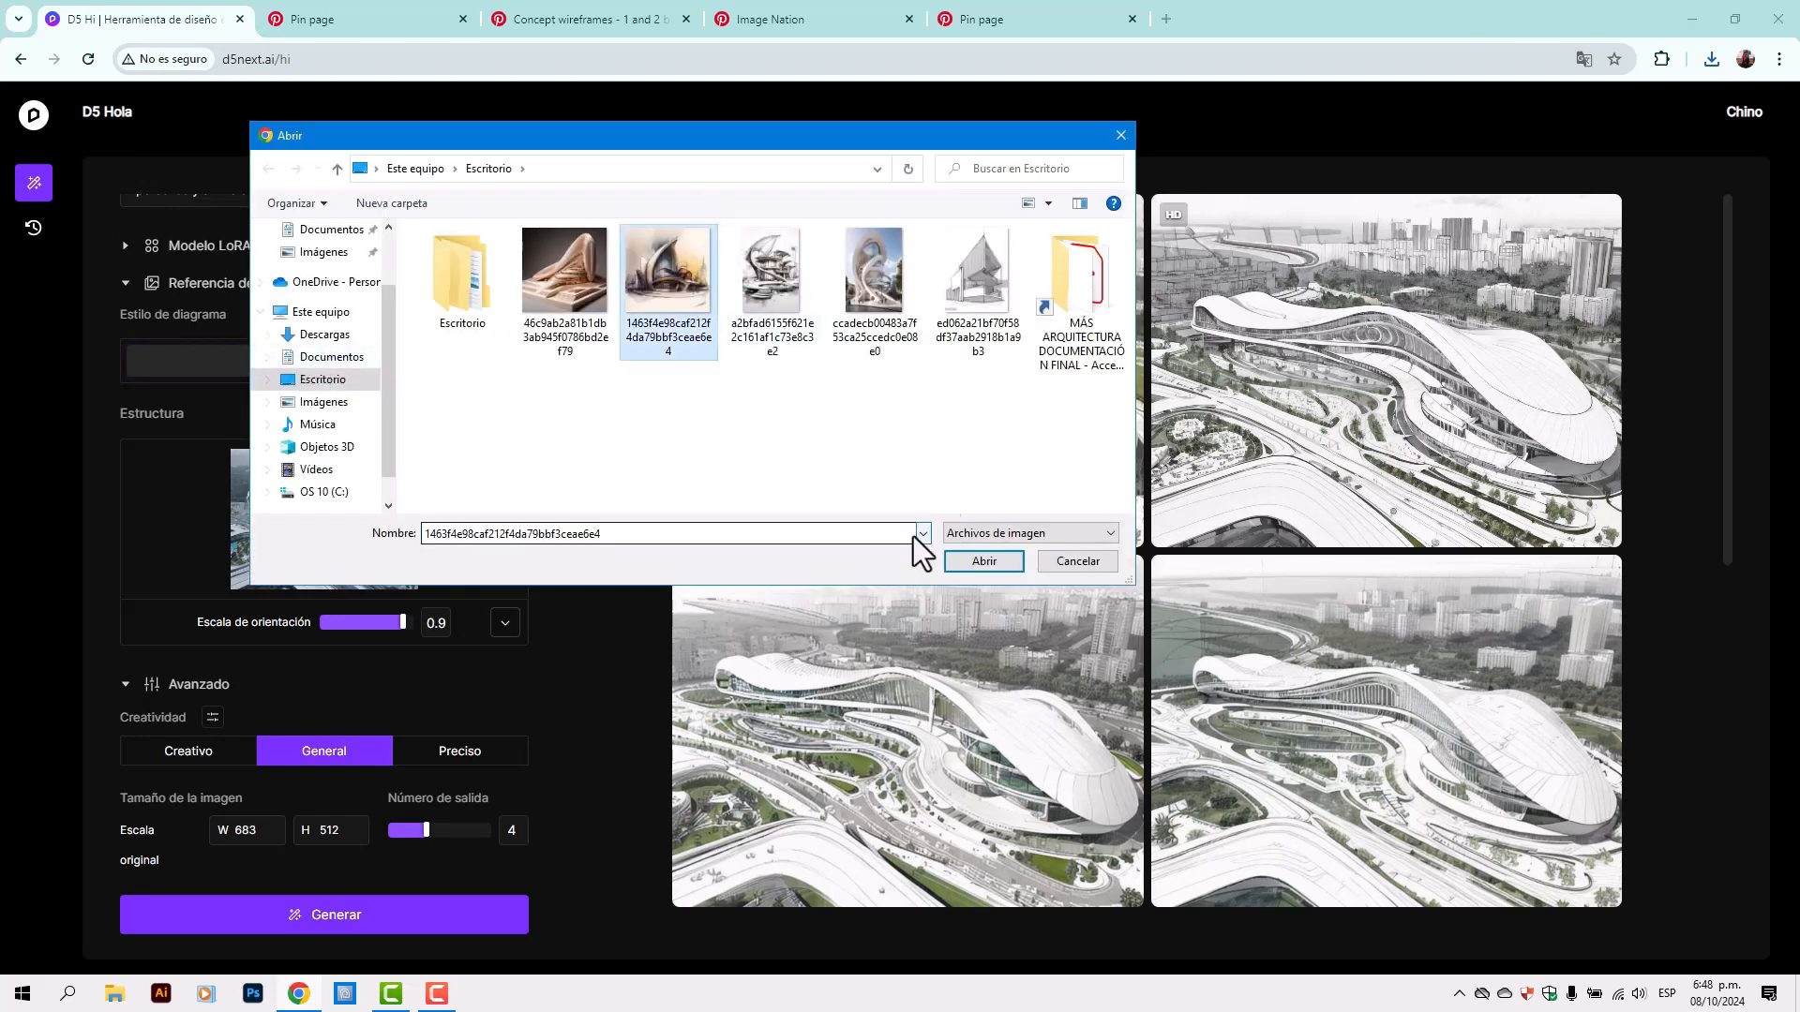
{"action": "left_click", "coordinate": [973, 555]}
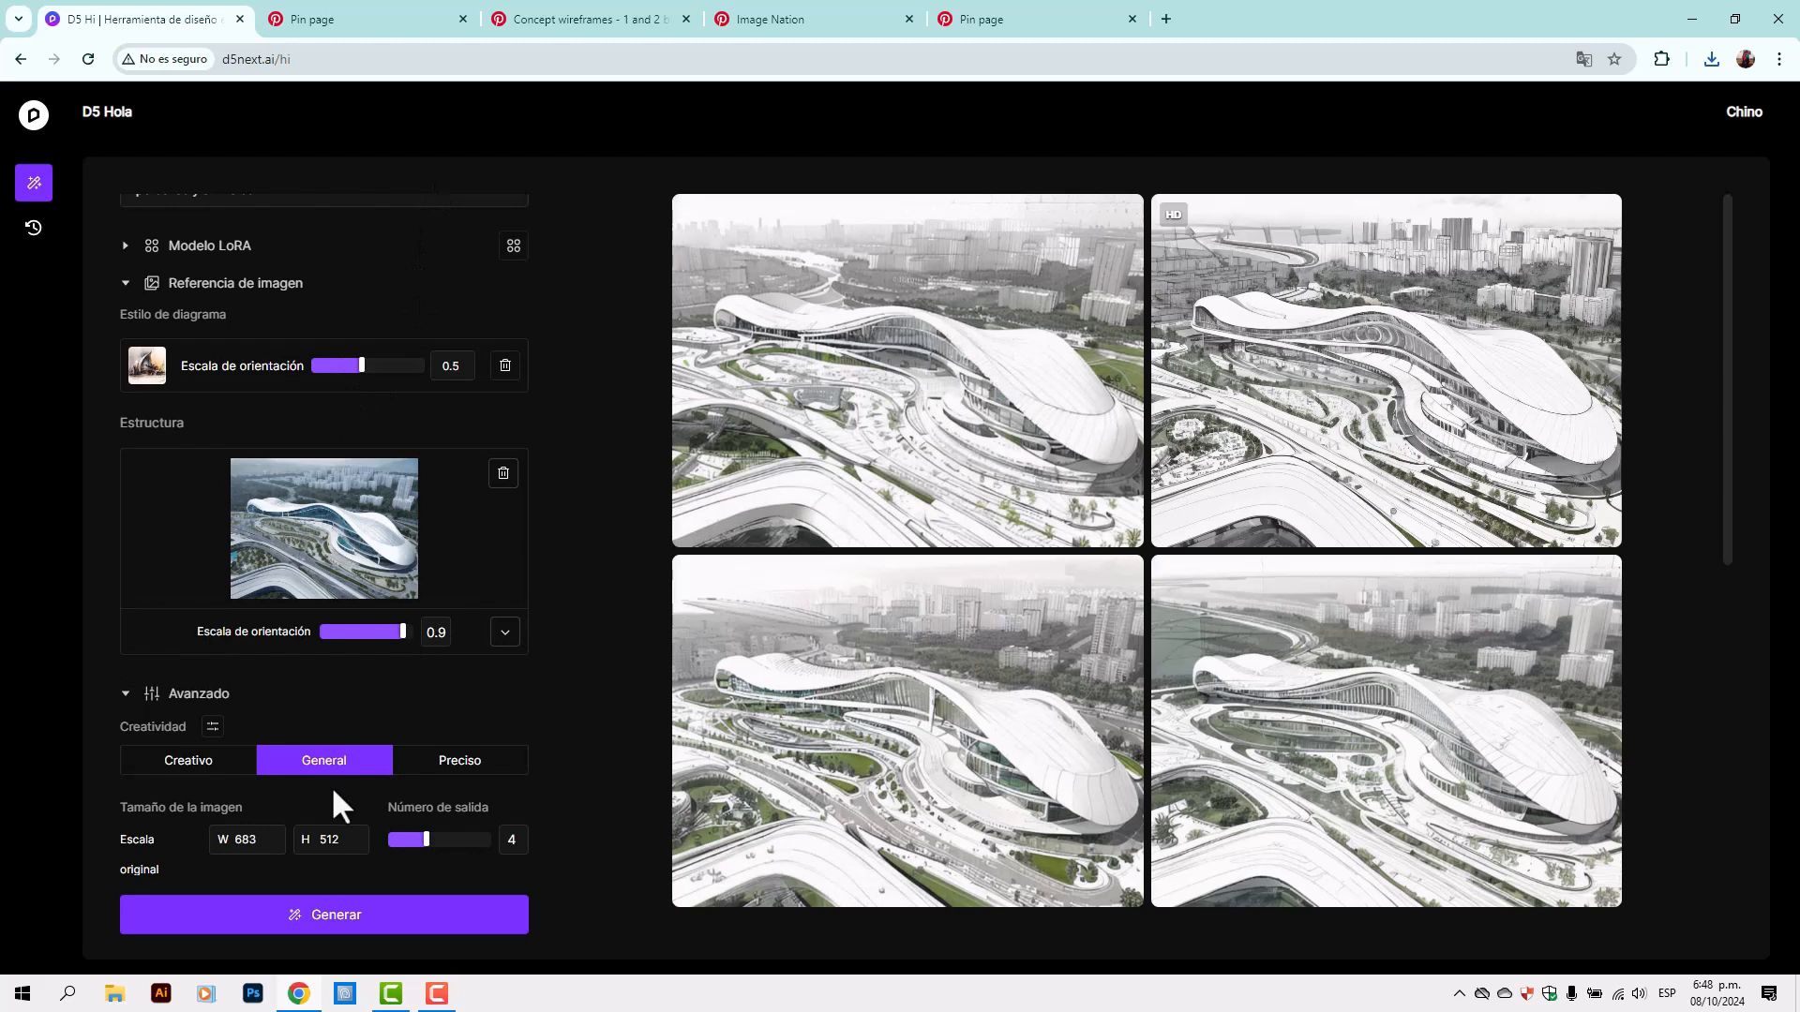
Set the guidance scale of the sepia-toned style reference to 0.7 and generate the images
{"action": "left_click", "coordinate": [463, 365]}
{"action": "key", "text": "BackSpace"}
{"action": "type", "text": "7"}
{"action": "left_click", "coordinate": [341, 923]}
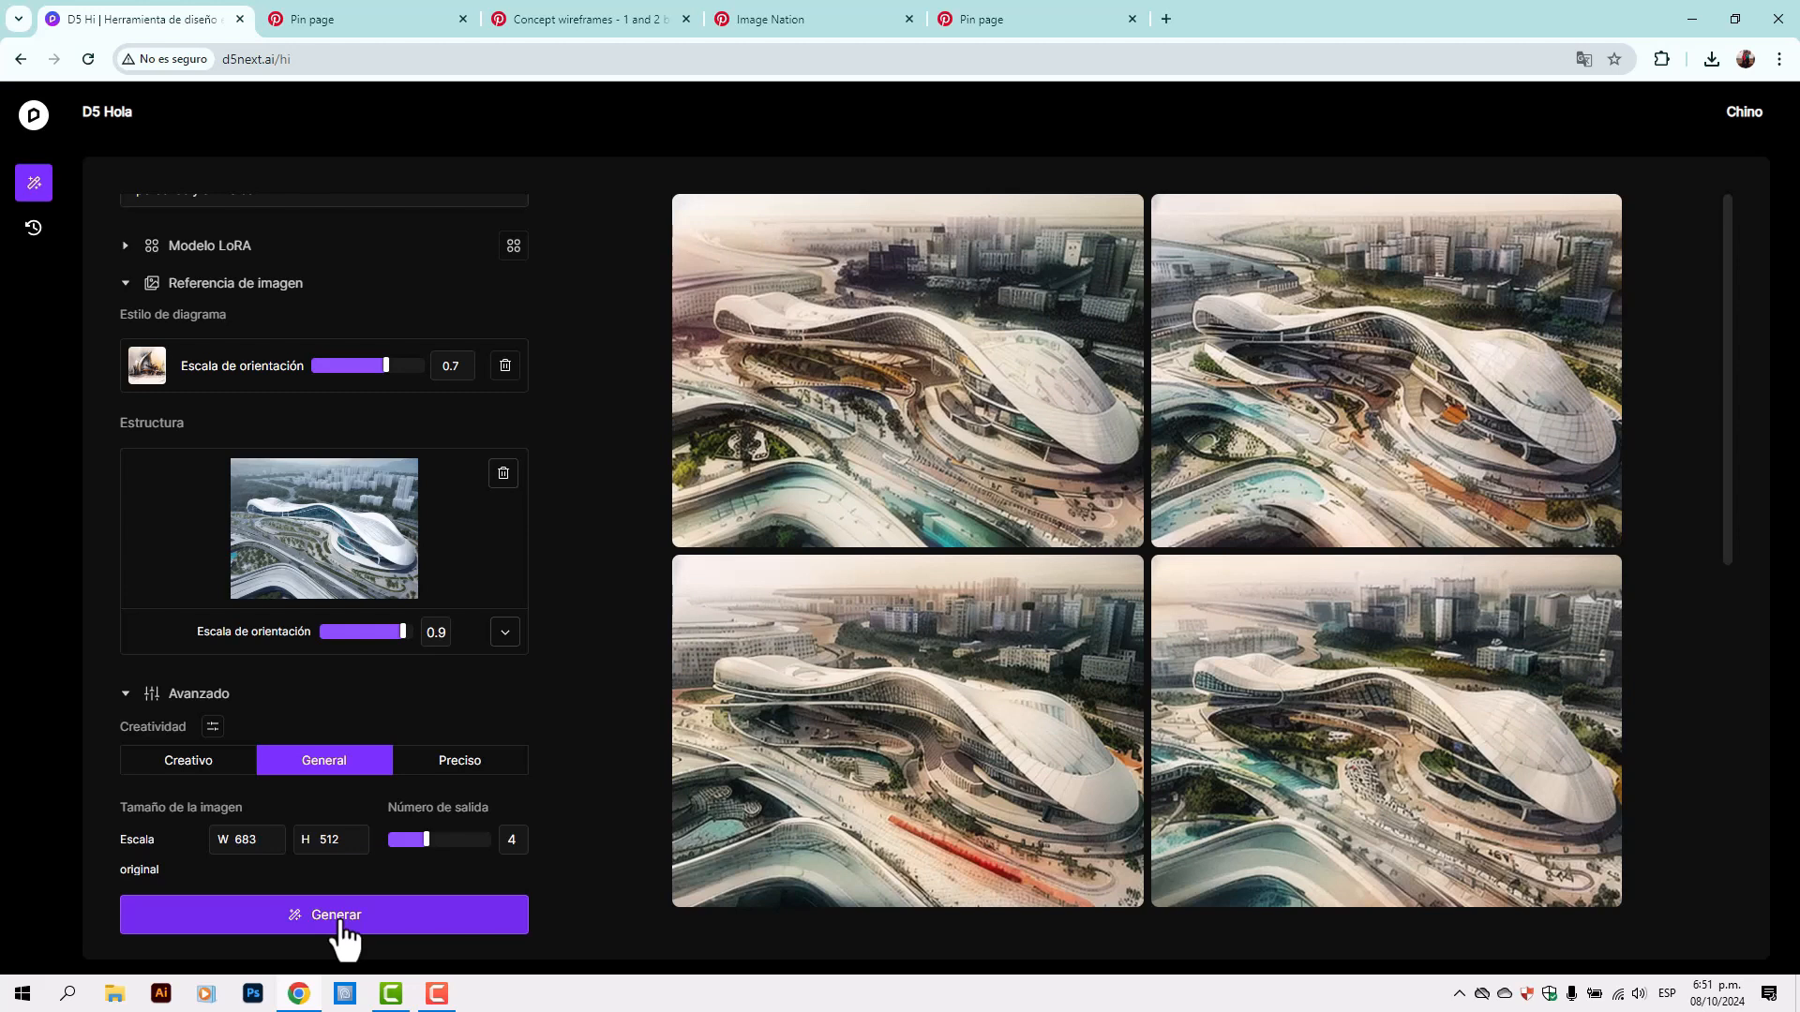
Create a high-definition version of the first sepia-toned image and download it
{"action": "left_click", "coordinate": [835, 429]}
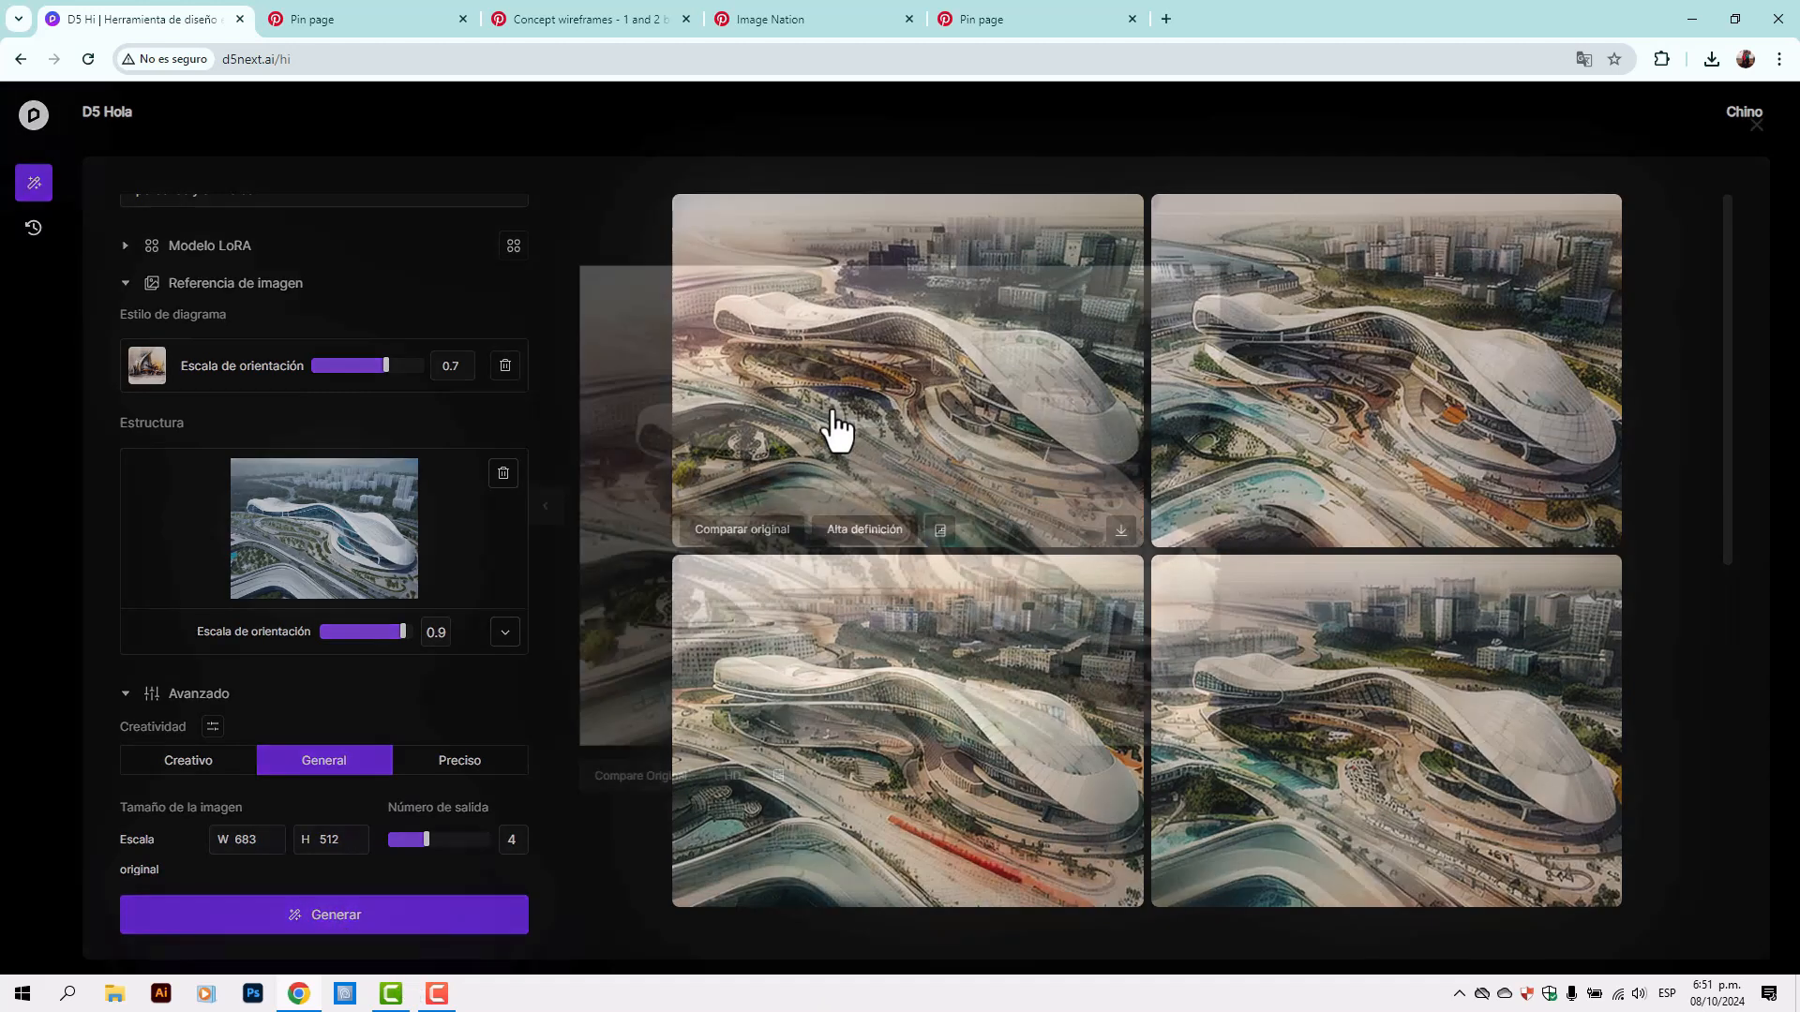
{"action": "left_click", "coordinate": [780, 778]}
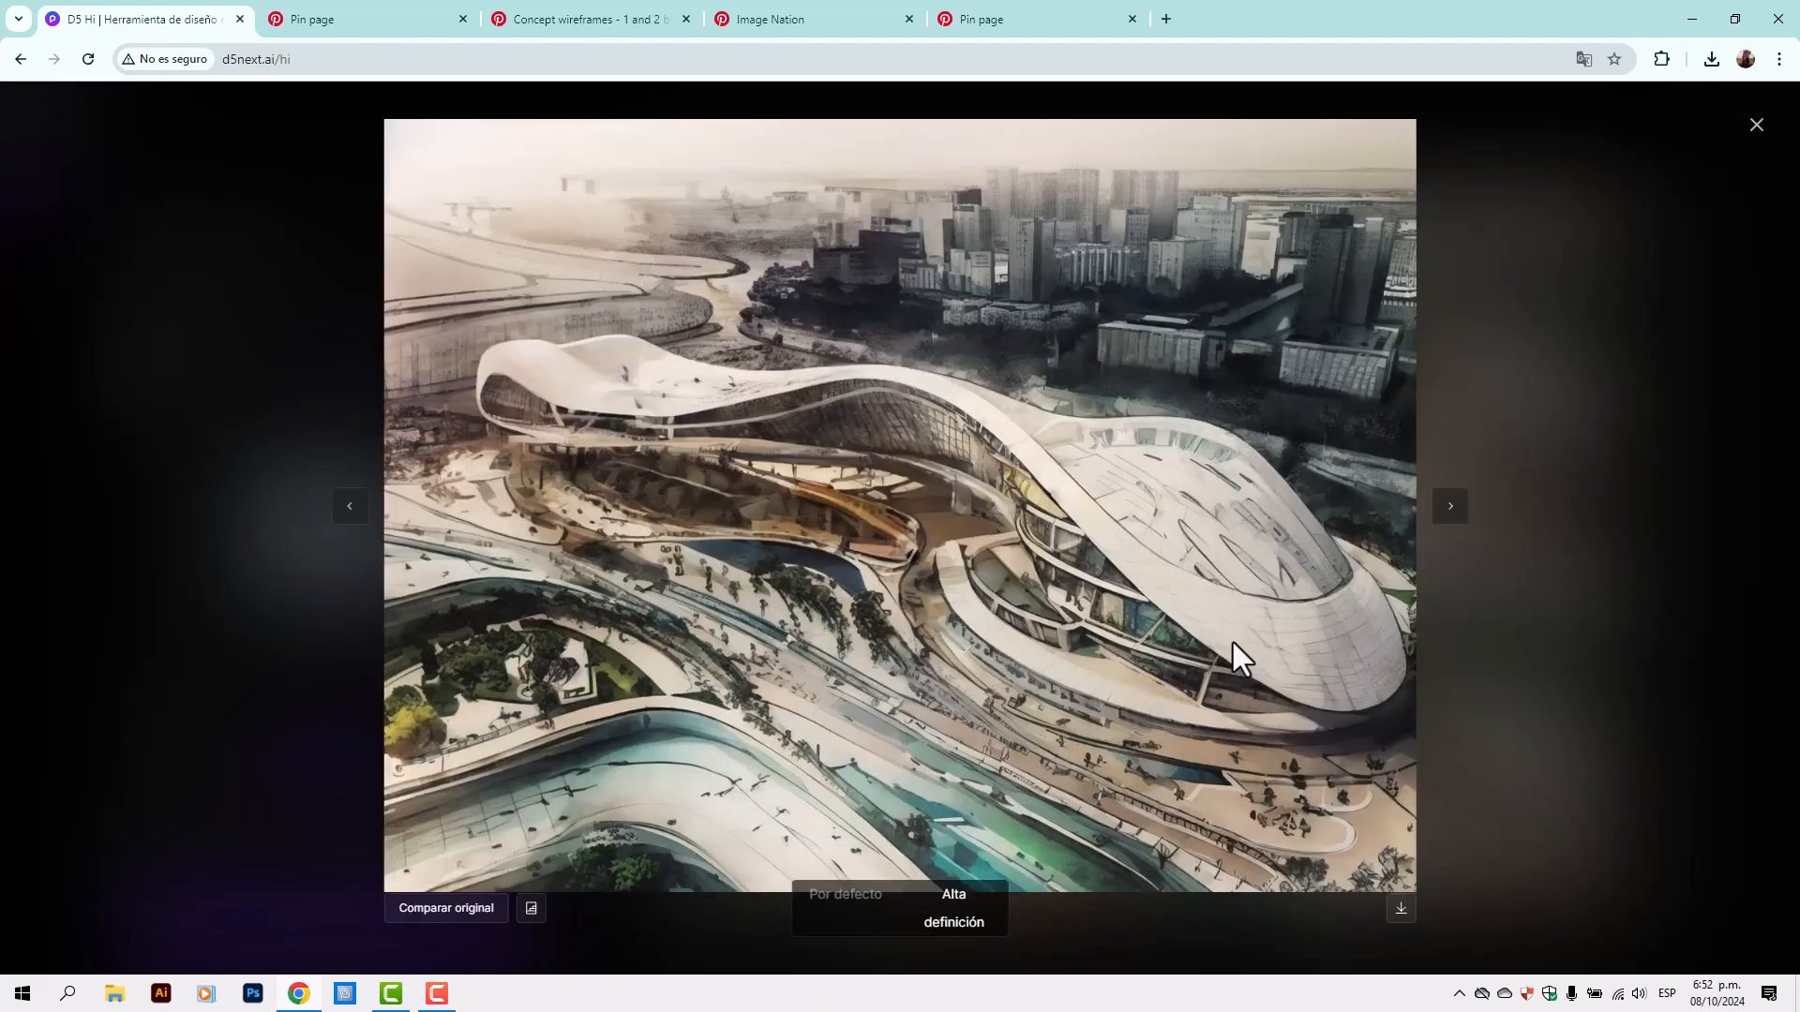
{"action": "left_click", "coordinate": [1401, 909]}
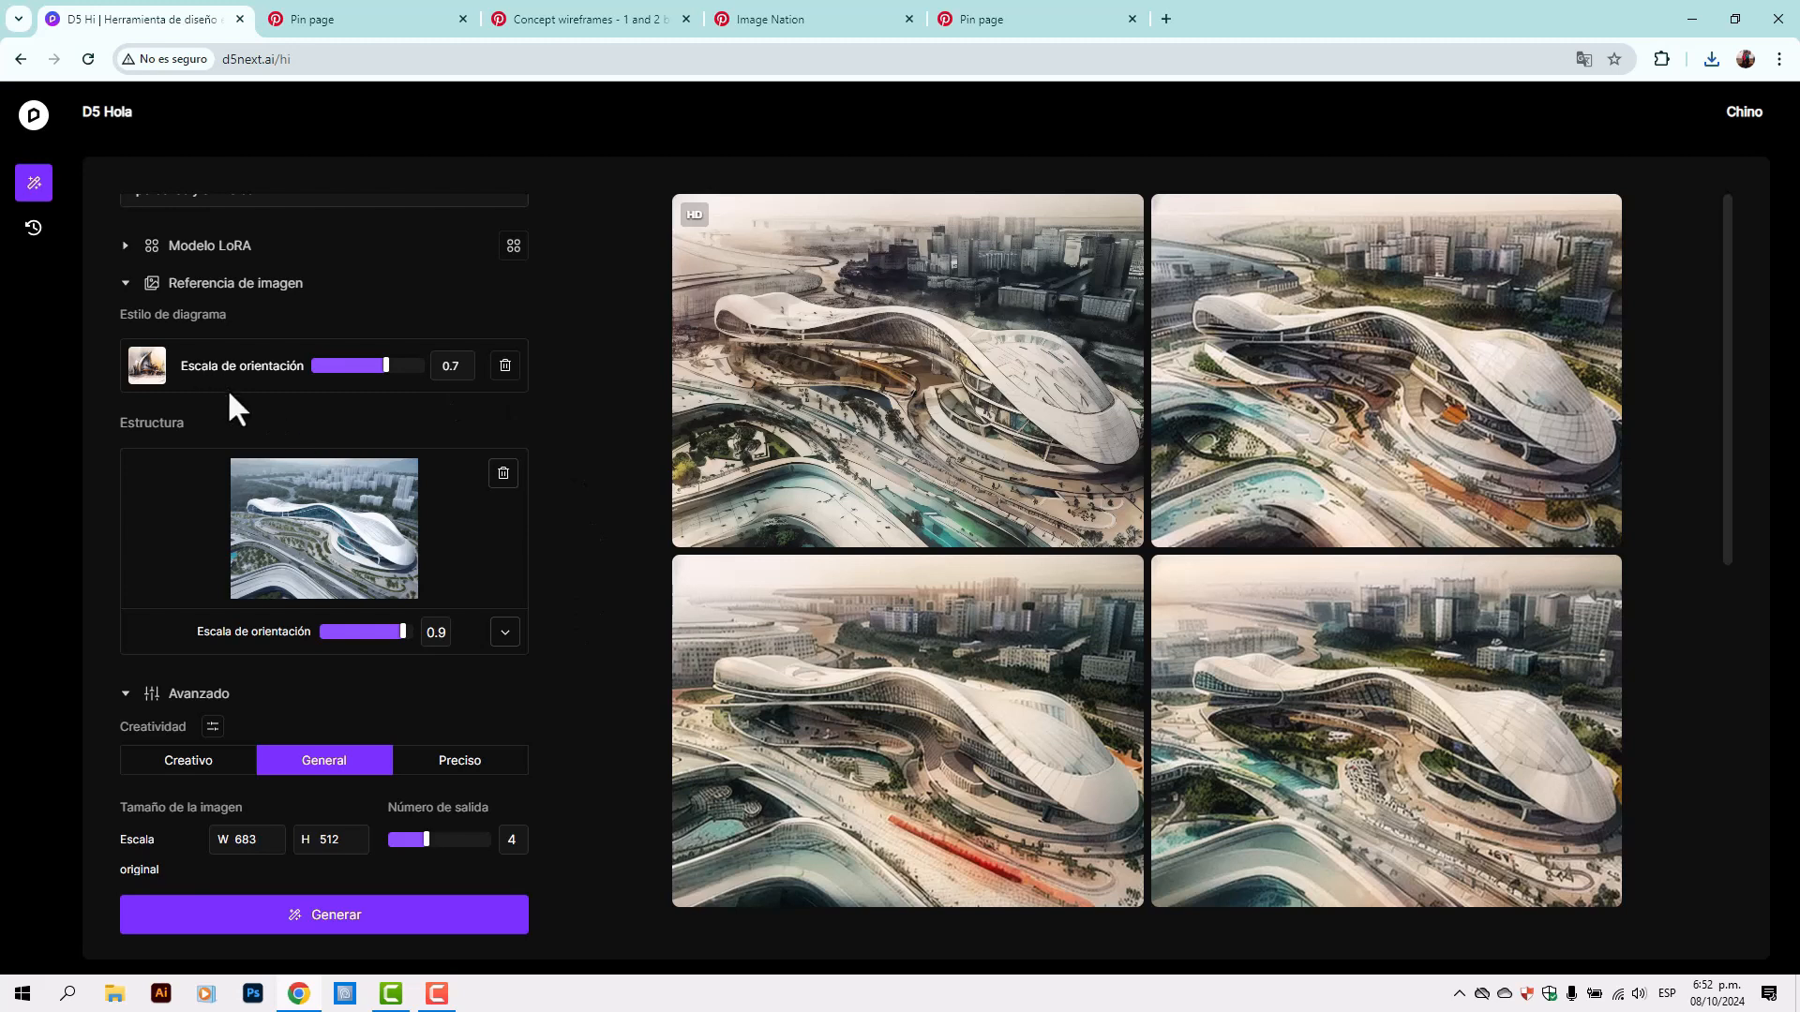
Remove the sepia-toned diagram style reference, add the ilustración de zarch LoRA model from the Estilizar group, and generate the images
{"action": "left_click", "coordinate": [505, 368]}
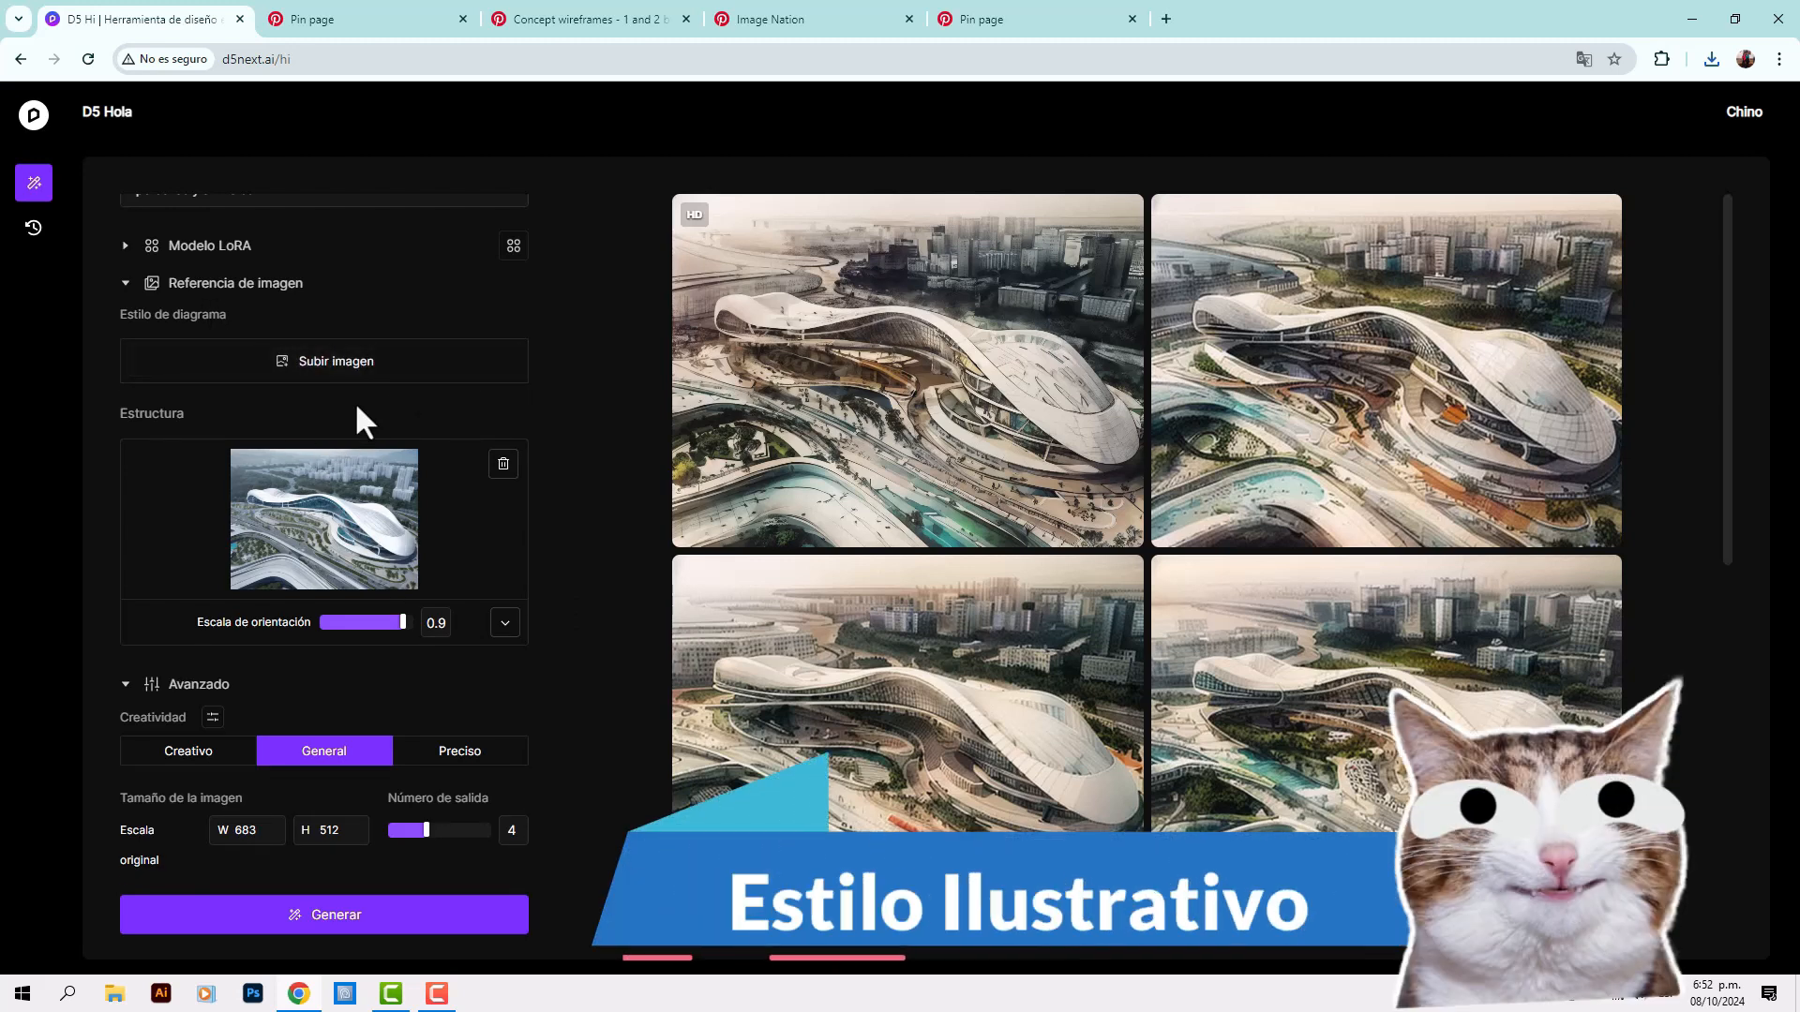
{"action": "scroll", "coordinate": [356, 401], "scroll_direction": "up", "scroll_amount": 1}
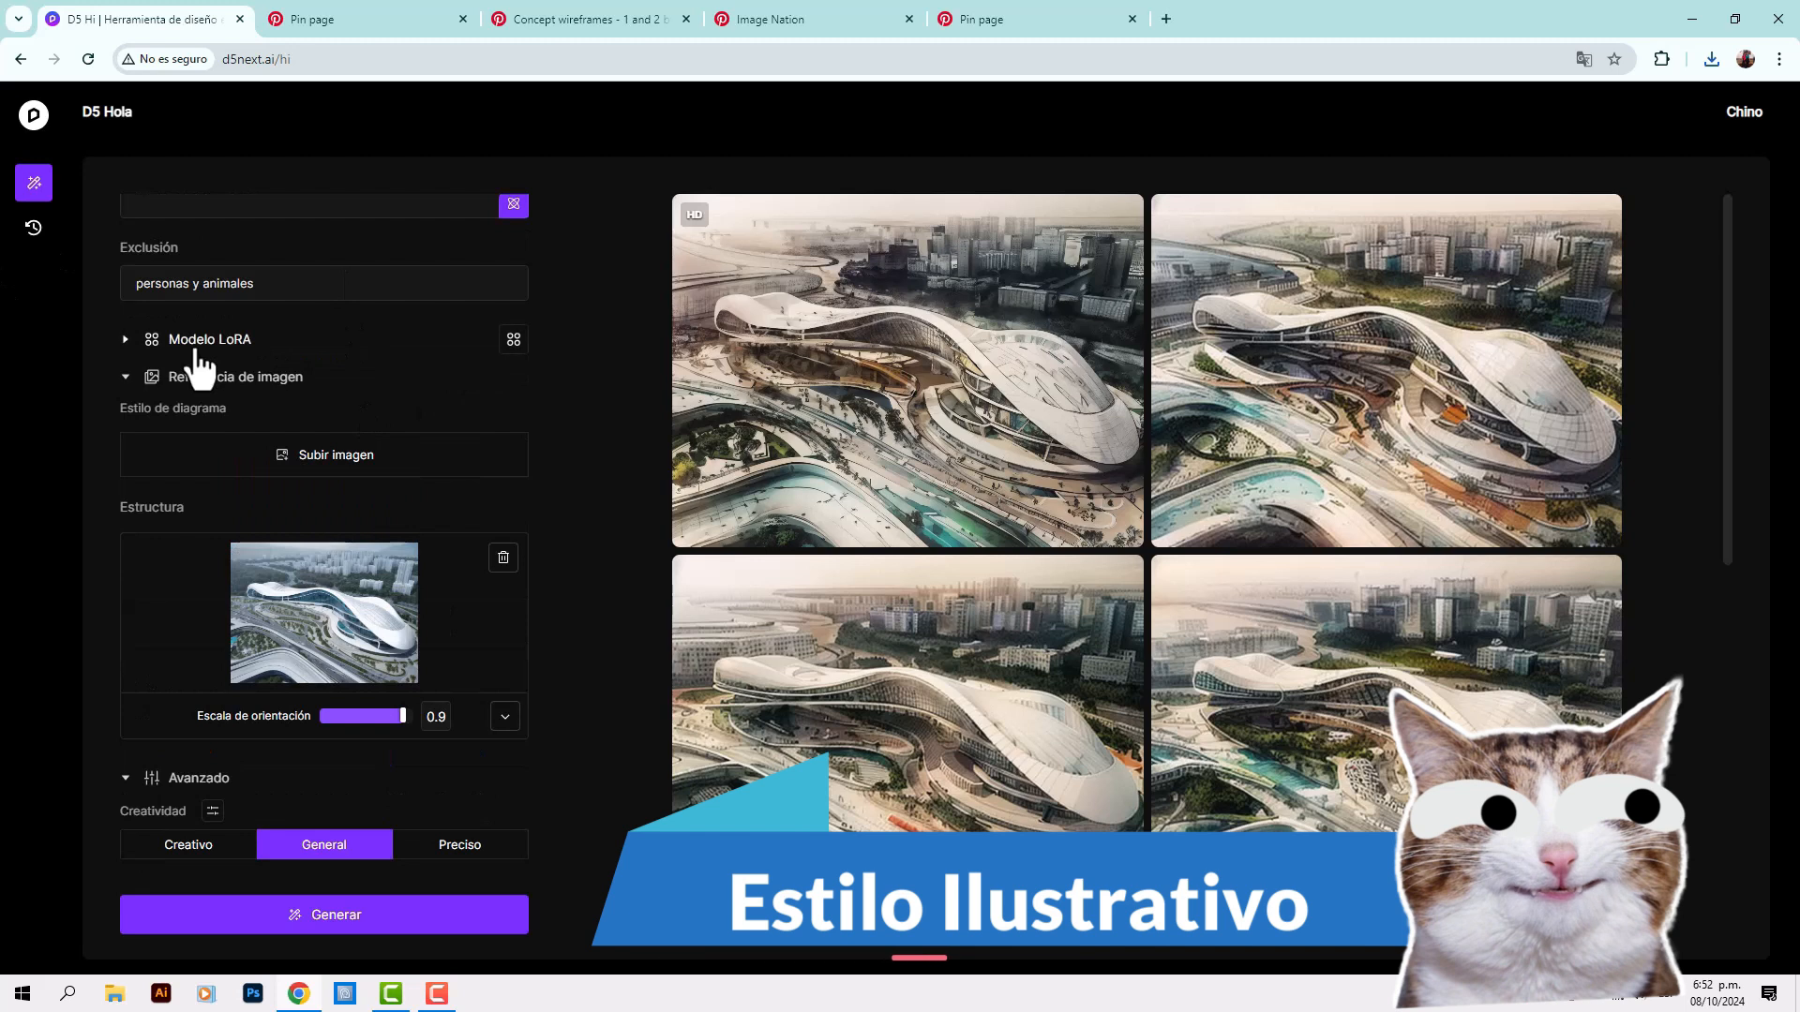
{"action": "left_click", "coordinate": [129, 340]}
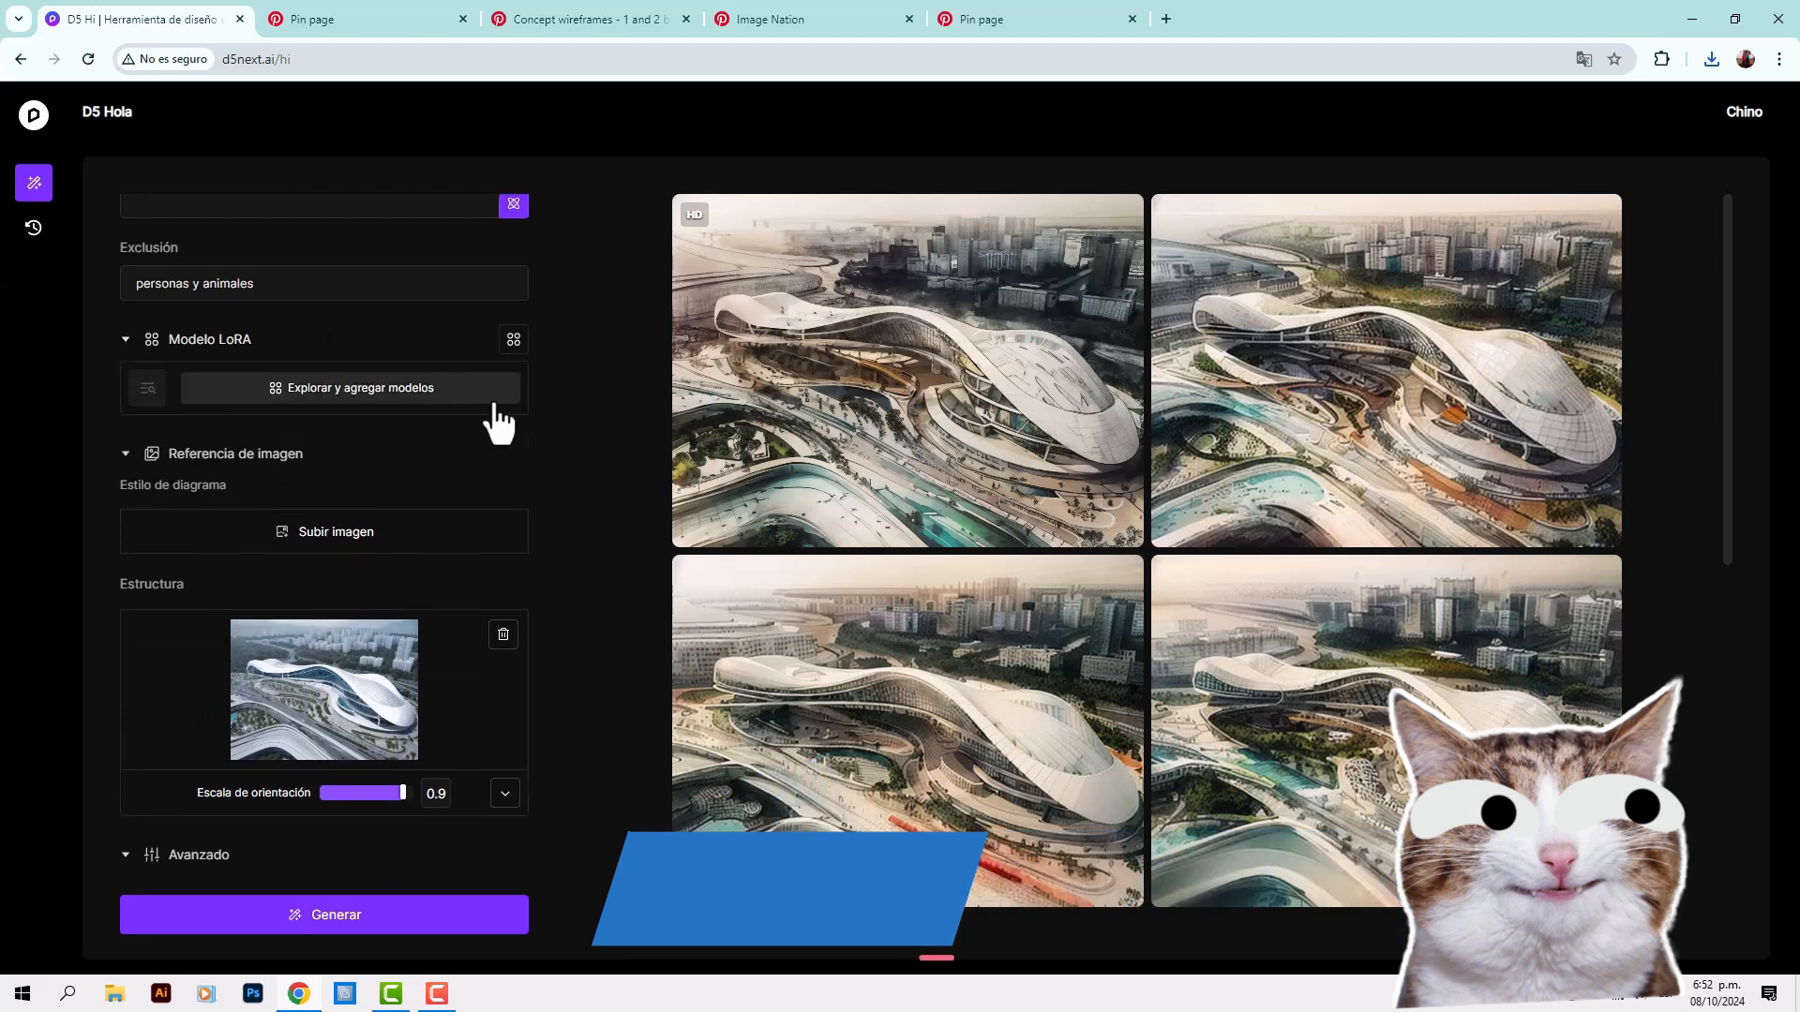
{"action": "left_click", "coordinate": [343, 399]}
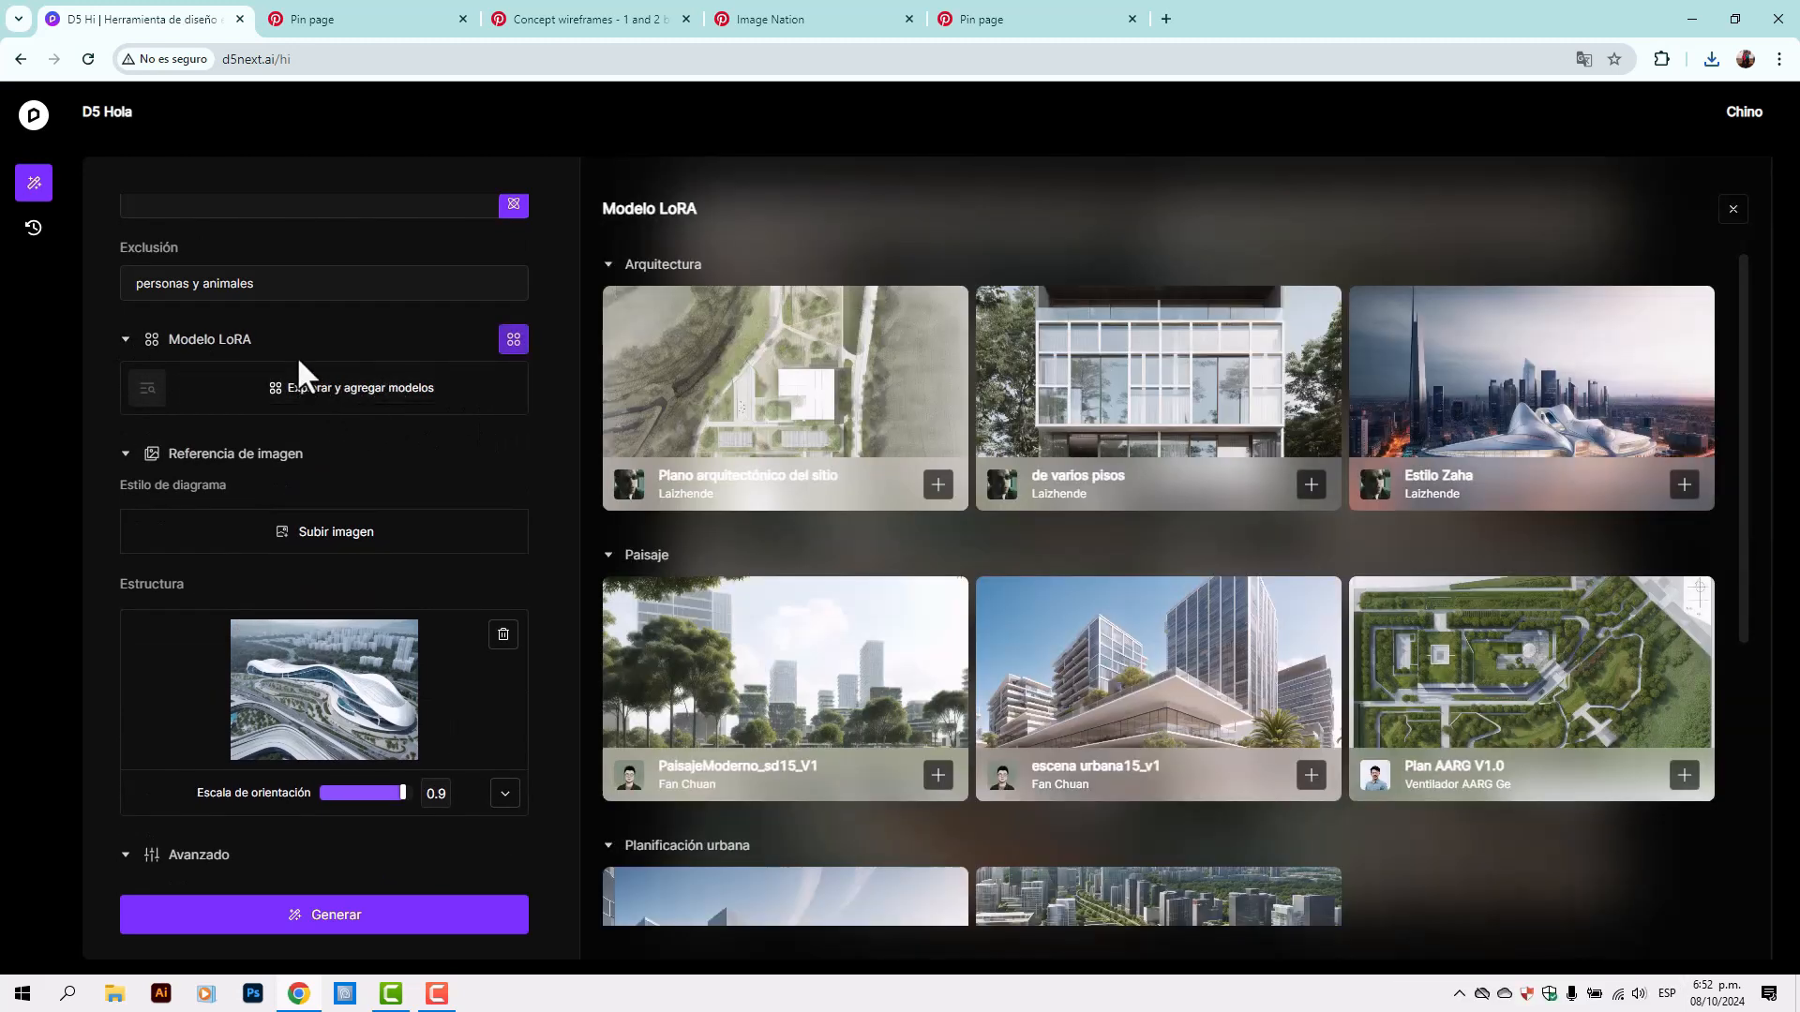
{"action": "scroll", "coordinate": [1040, 417], "scroll_direction": "down", "scroll_amount": 5}
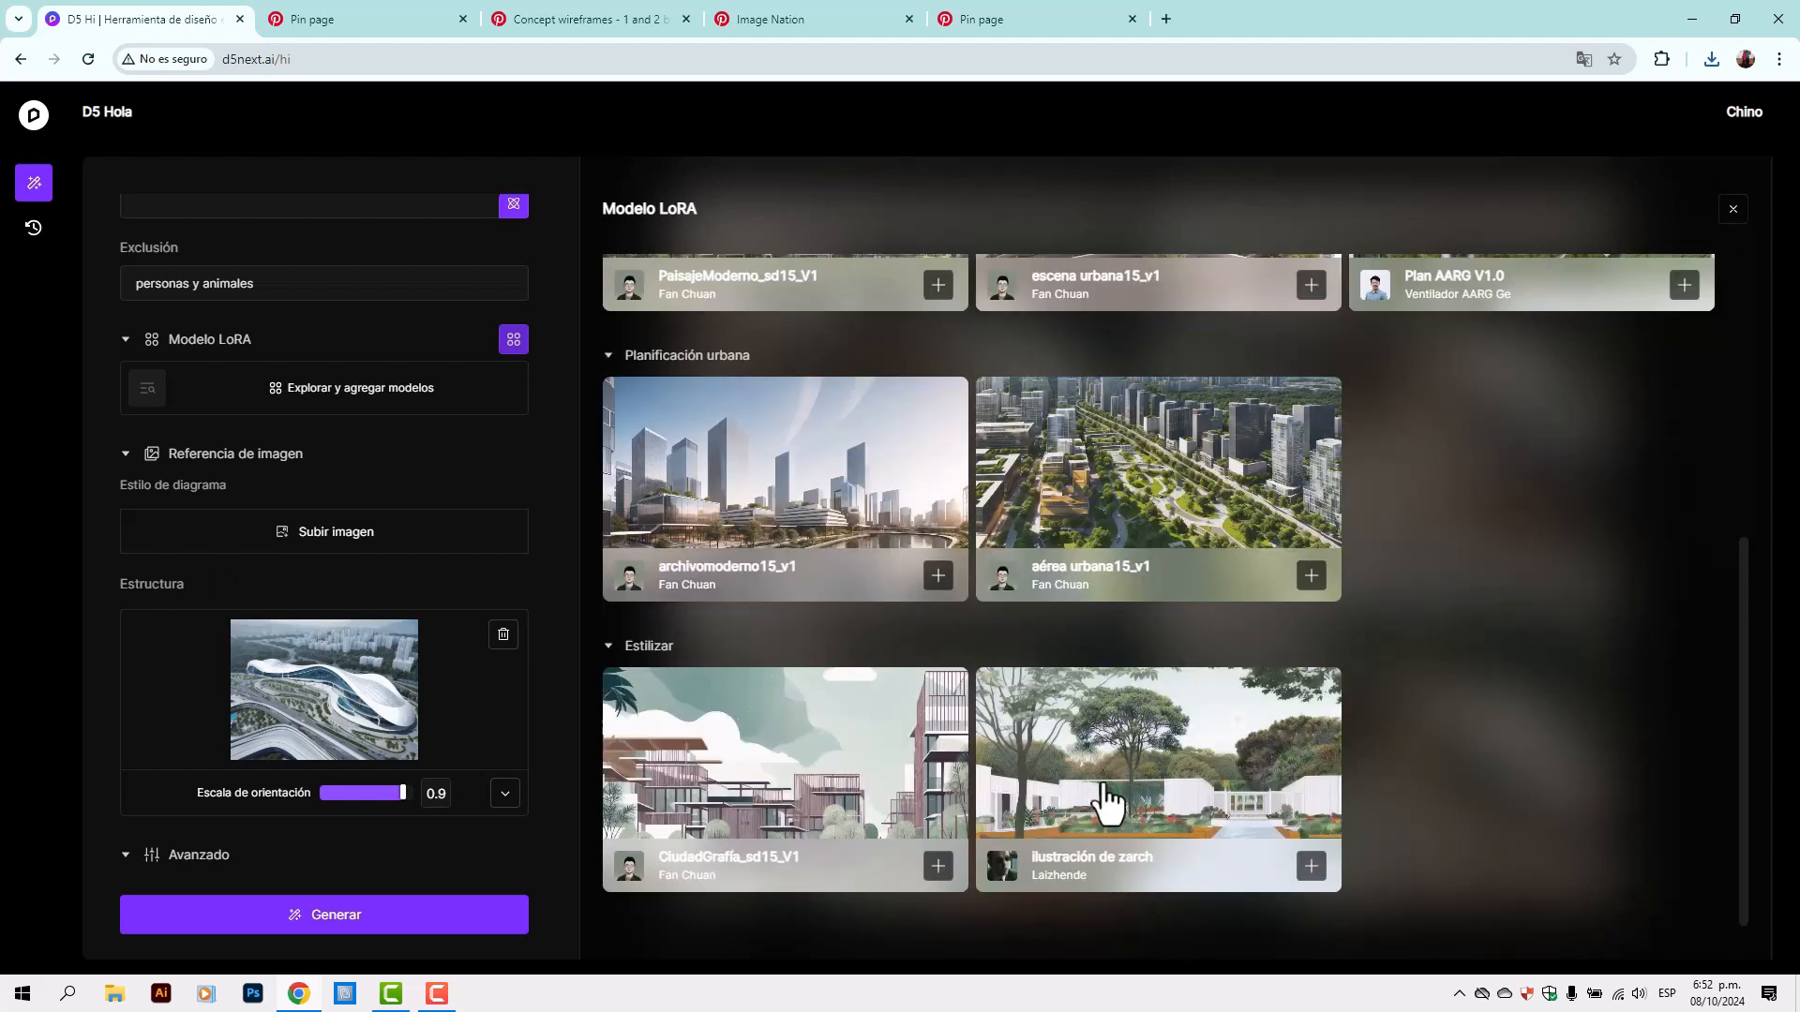
{"action": "left_click", "coordinate": [1109, 804]}
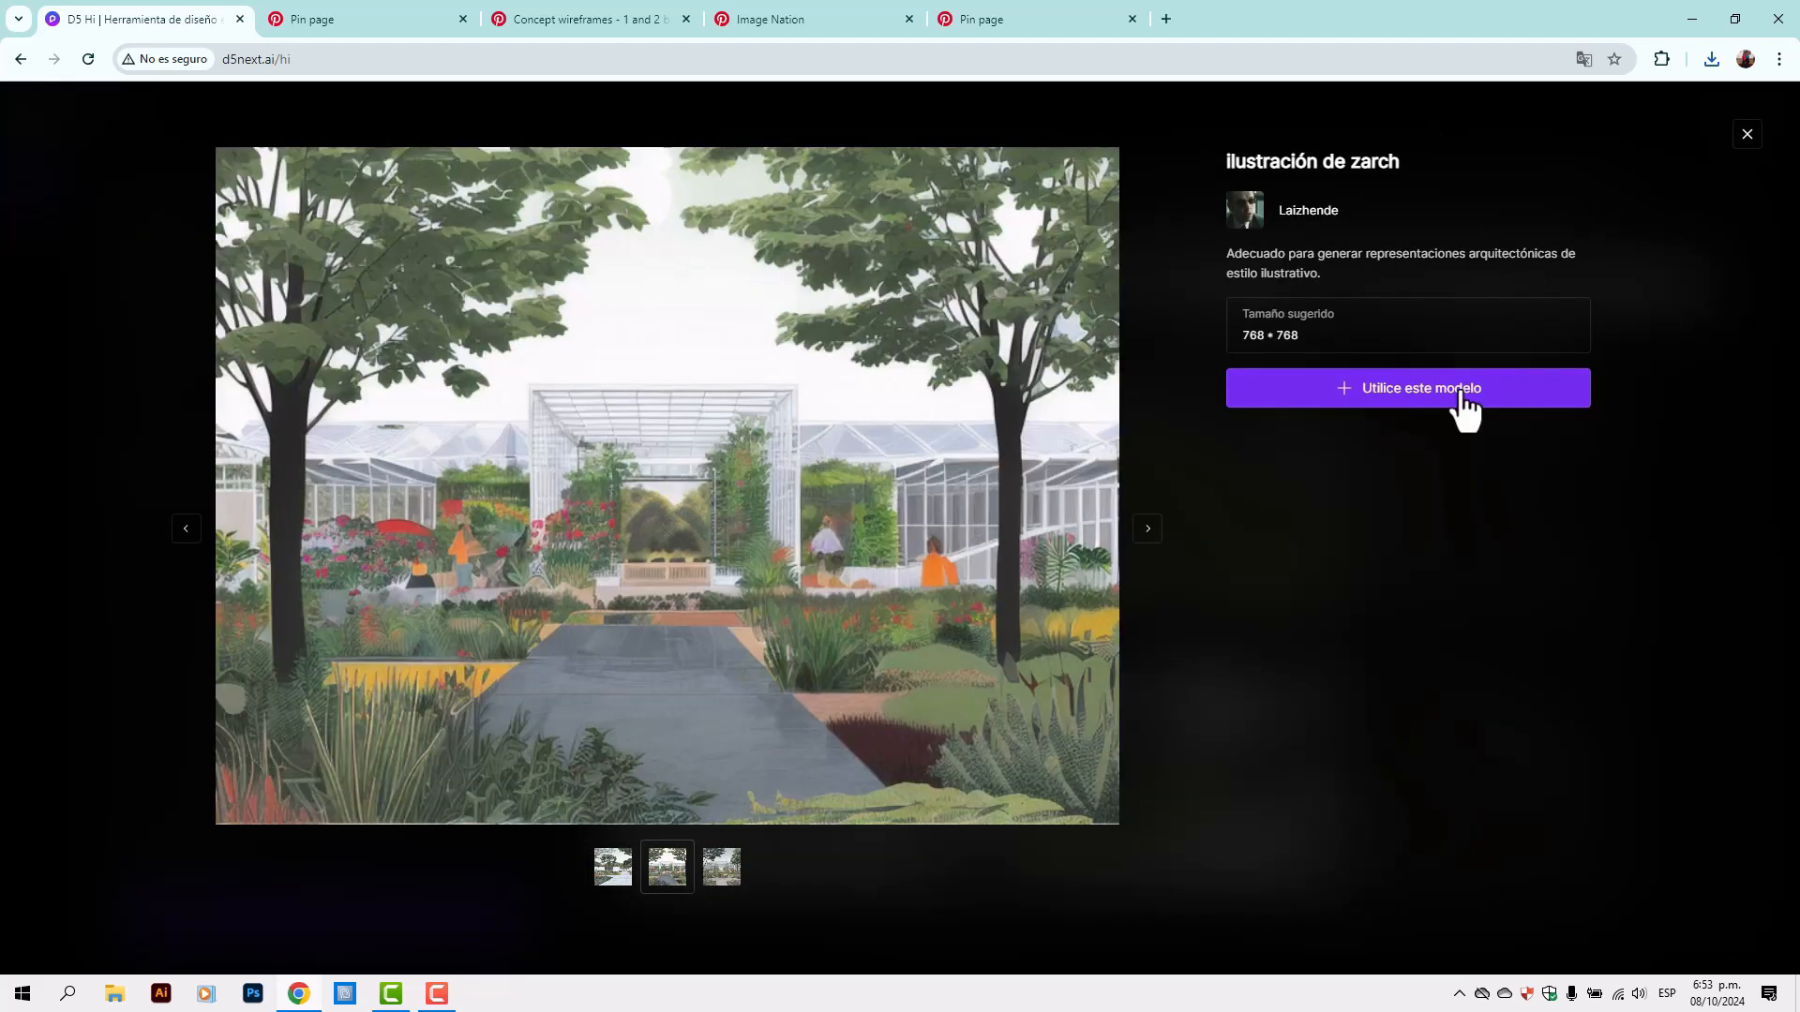
{"action": "left_click", "coordinate": [1465, 390]}
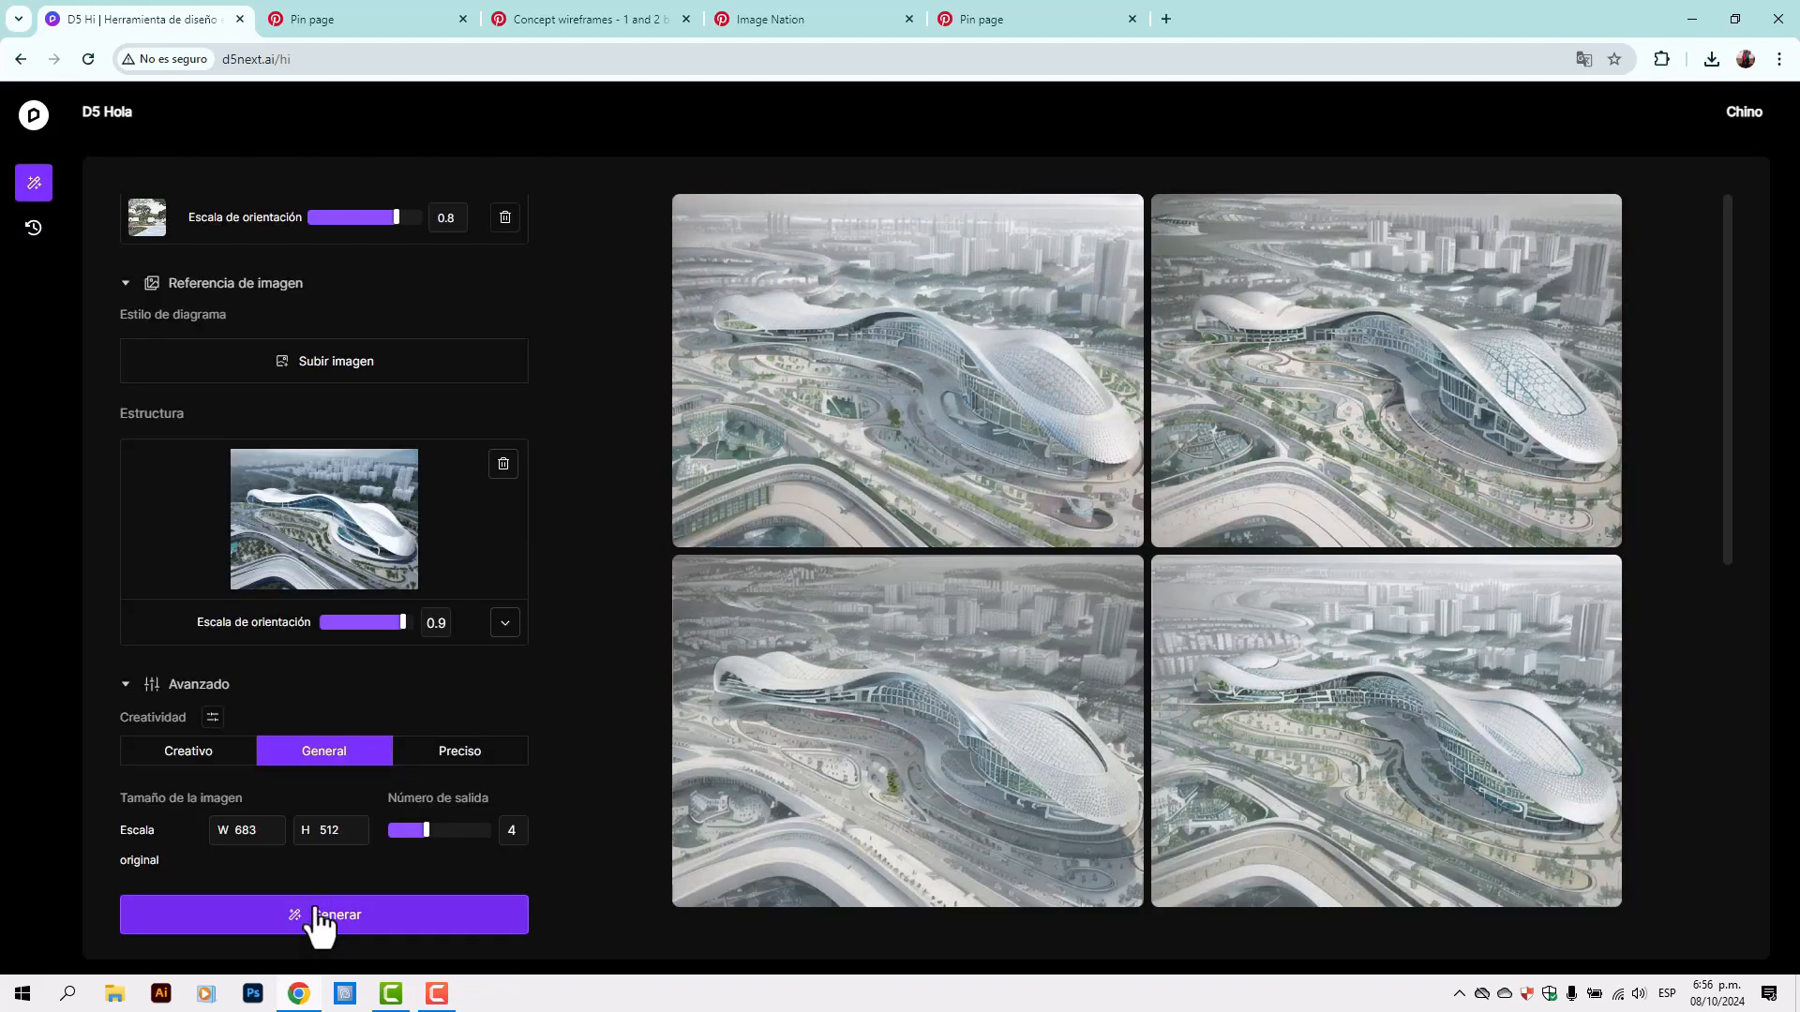
Create a high-definition version of the third illustrative image and download it
{"action": "left_click", "coordinate": [834, 713]}
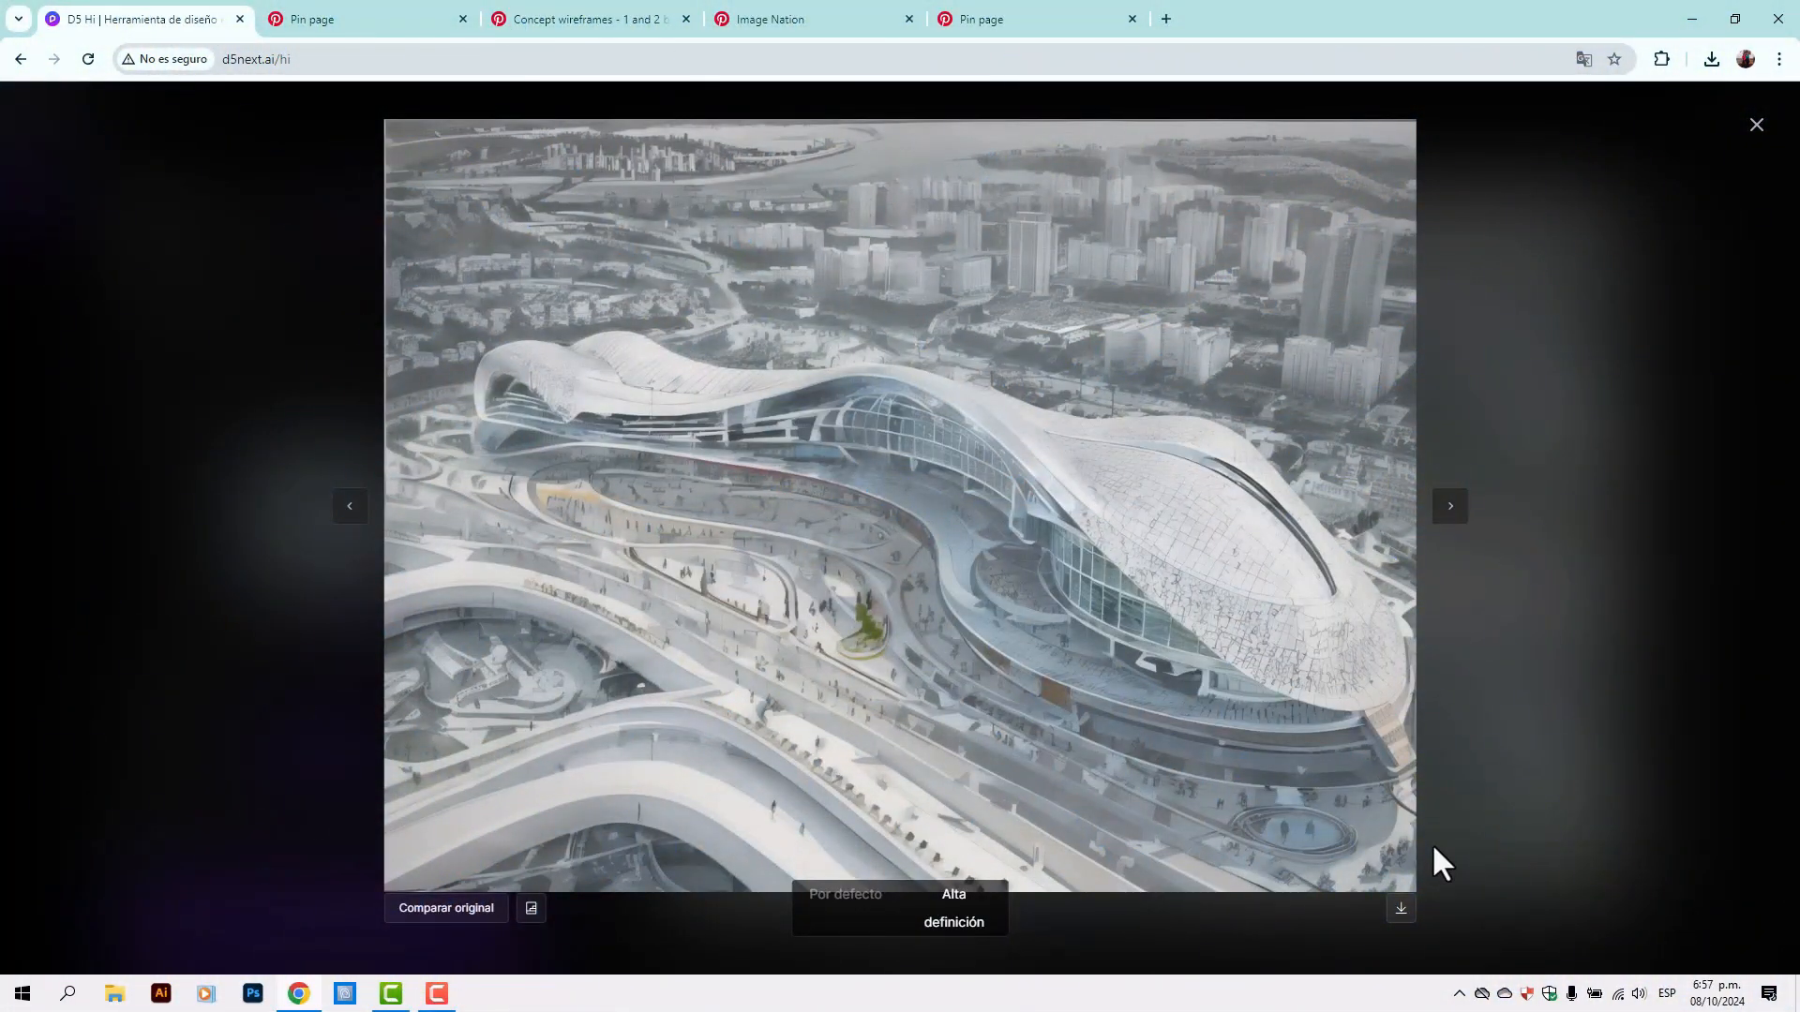
{"action": "left_click", "coordinate": [1400, 915]}
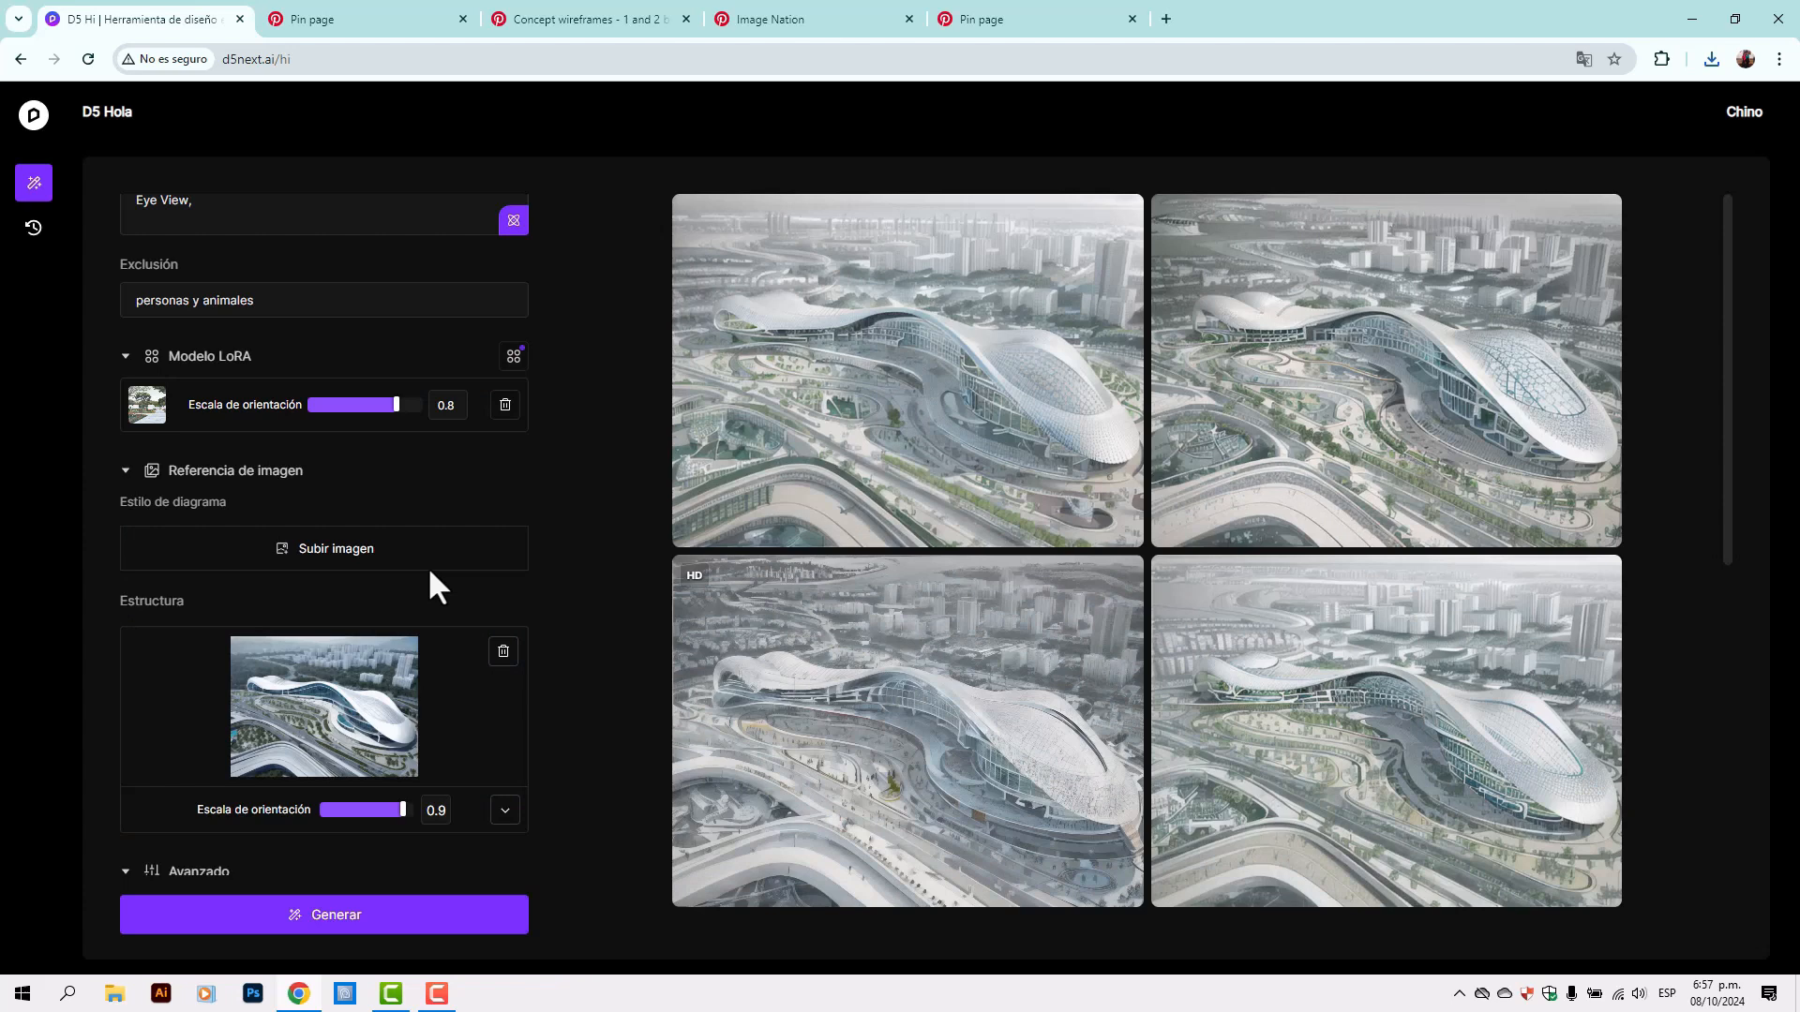
Remove the ilustración de zarch LoRA model from the settings and collapse the LoRA section
{"action": "scroll", "coordinate": [430, 570], "scroll_direction": "up", "scroll_amount": 3}
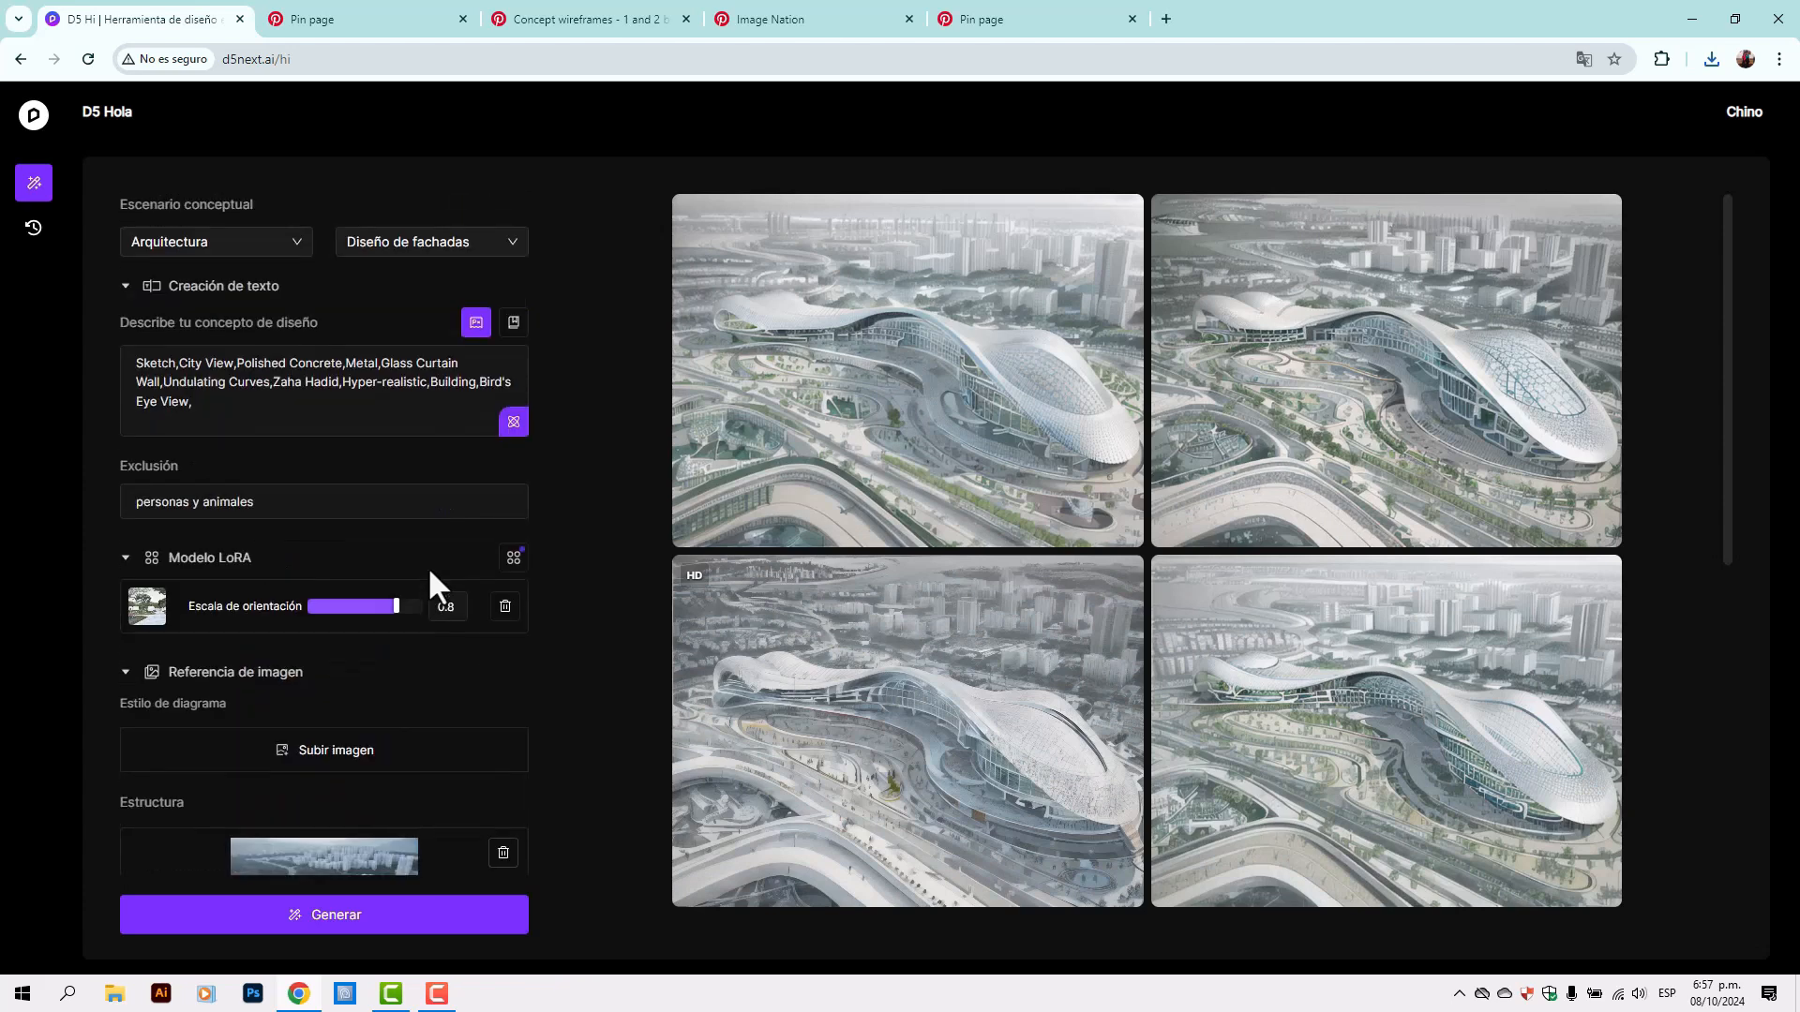
{"action": "left_click", "coordinate": [506, 610]}
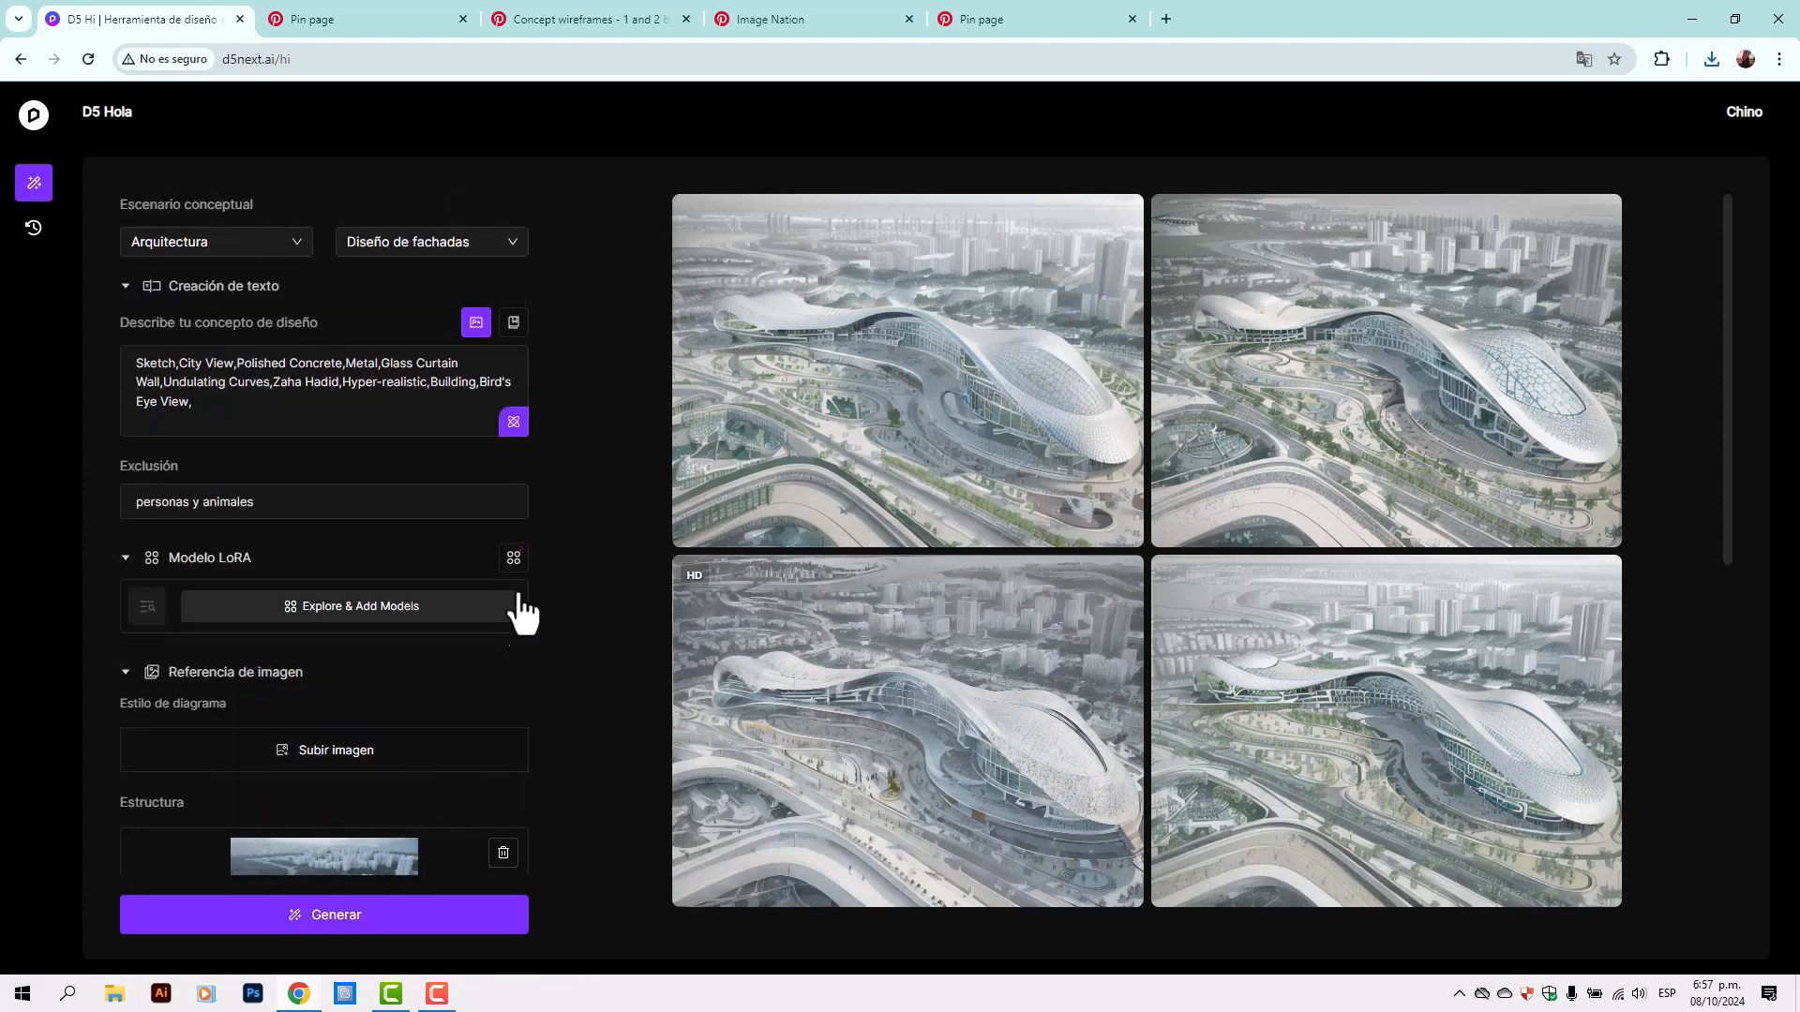
{"action": "left_click", "coordinate": [124, 559]}
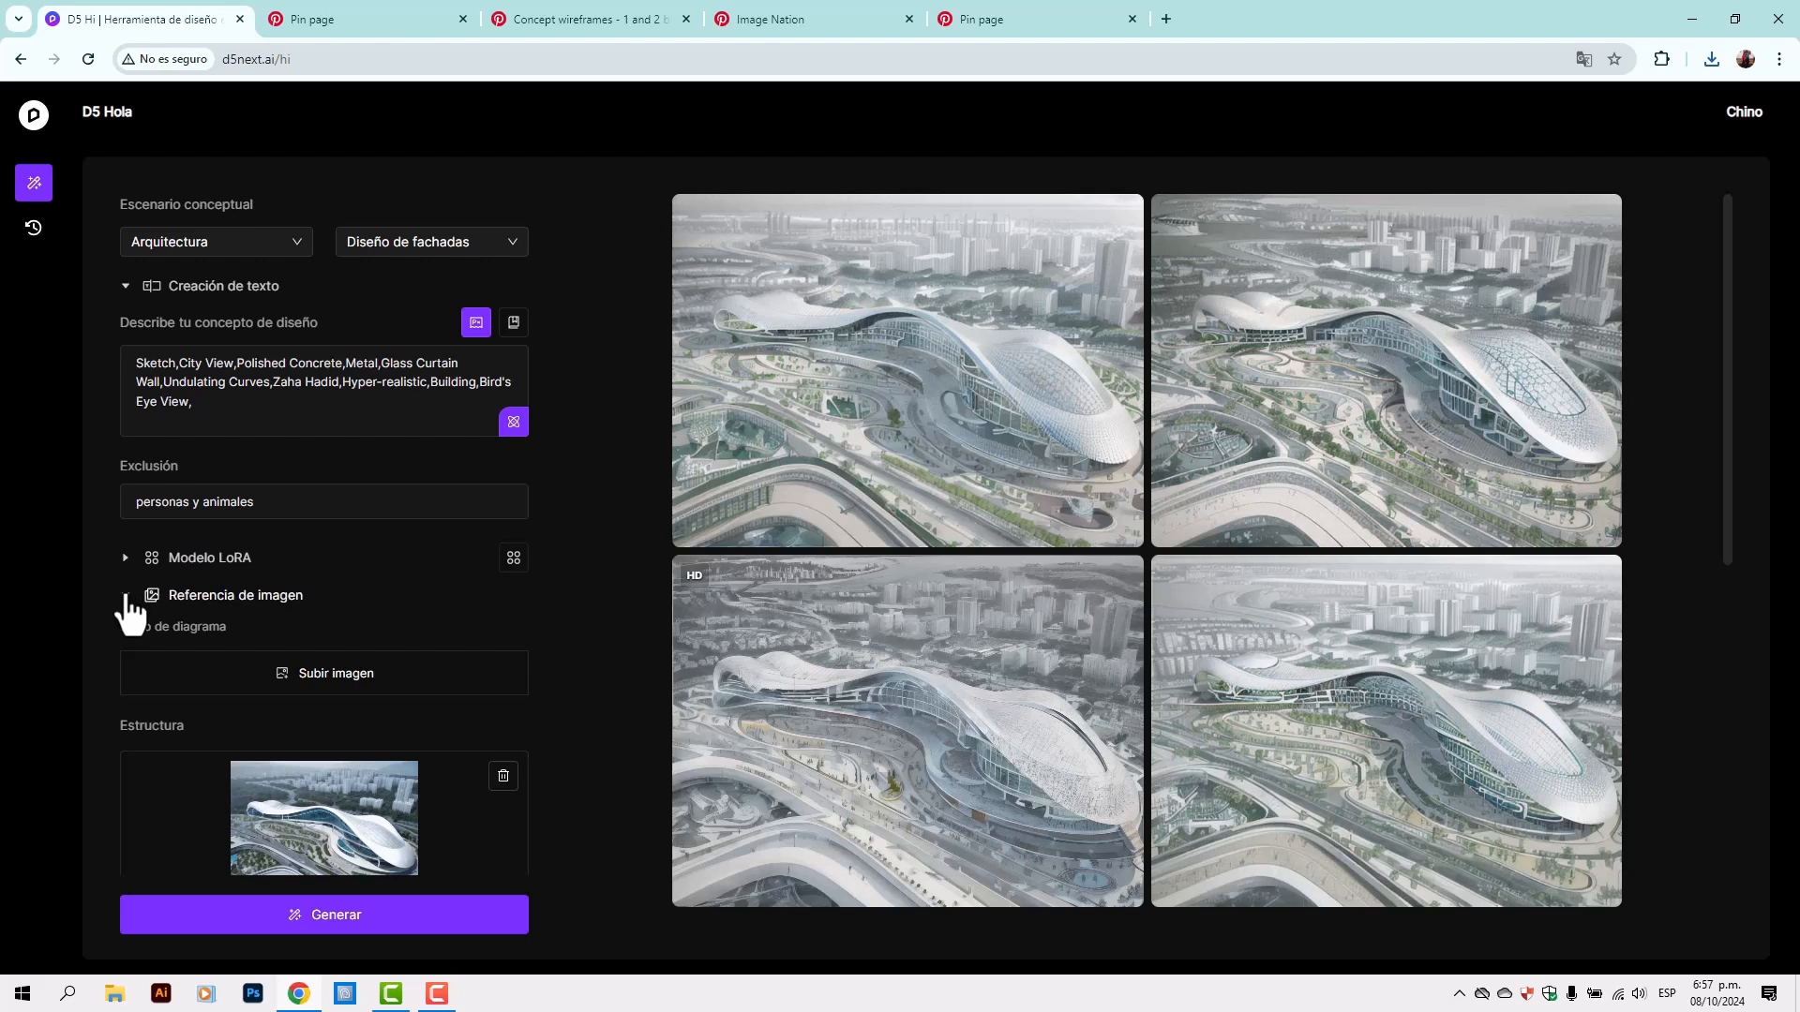
View the wooden architectural model pin on Pinterest and load that image as the diagram style reference in D5 Hi
{"action": "left_click", "coordinate": [736, 20]}
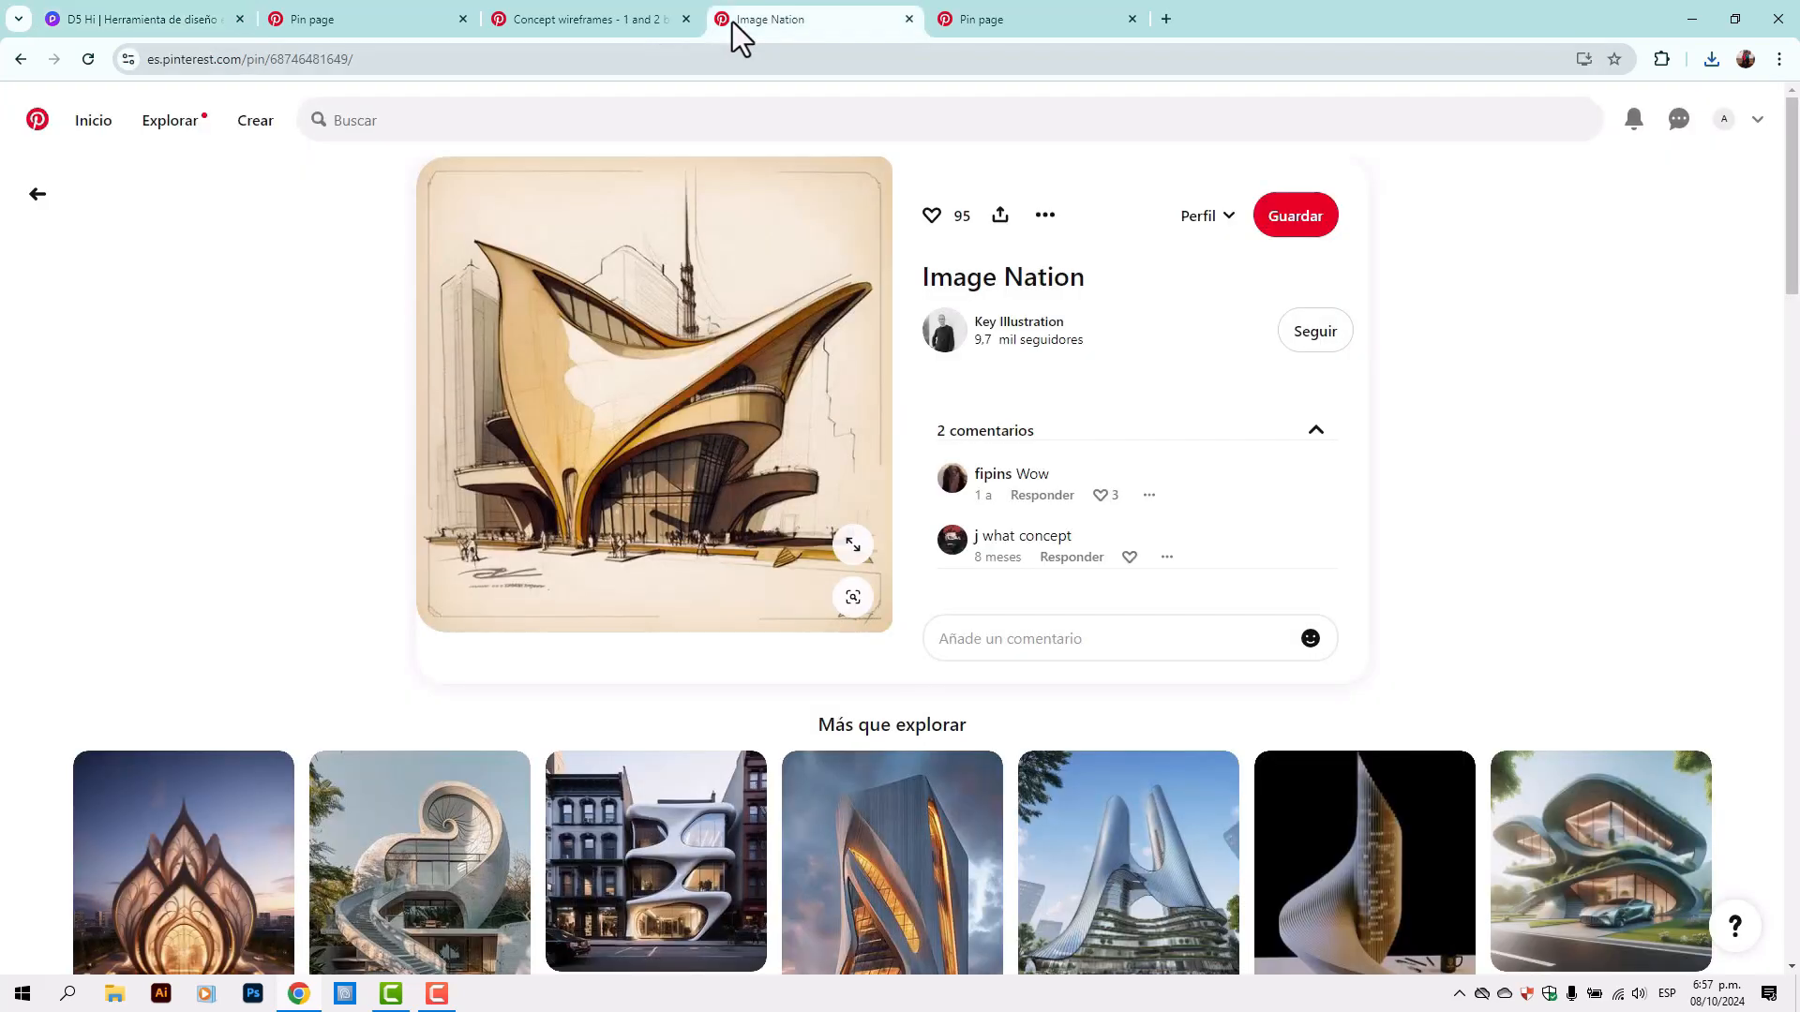
{"action": "left_click", "coordinate": [1057, 17]}
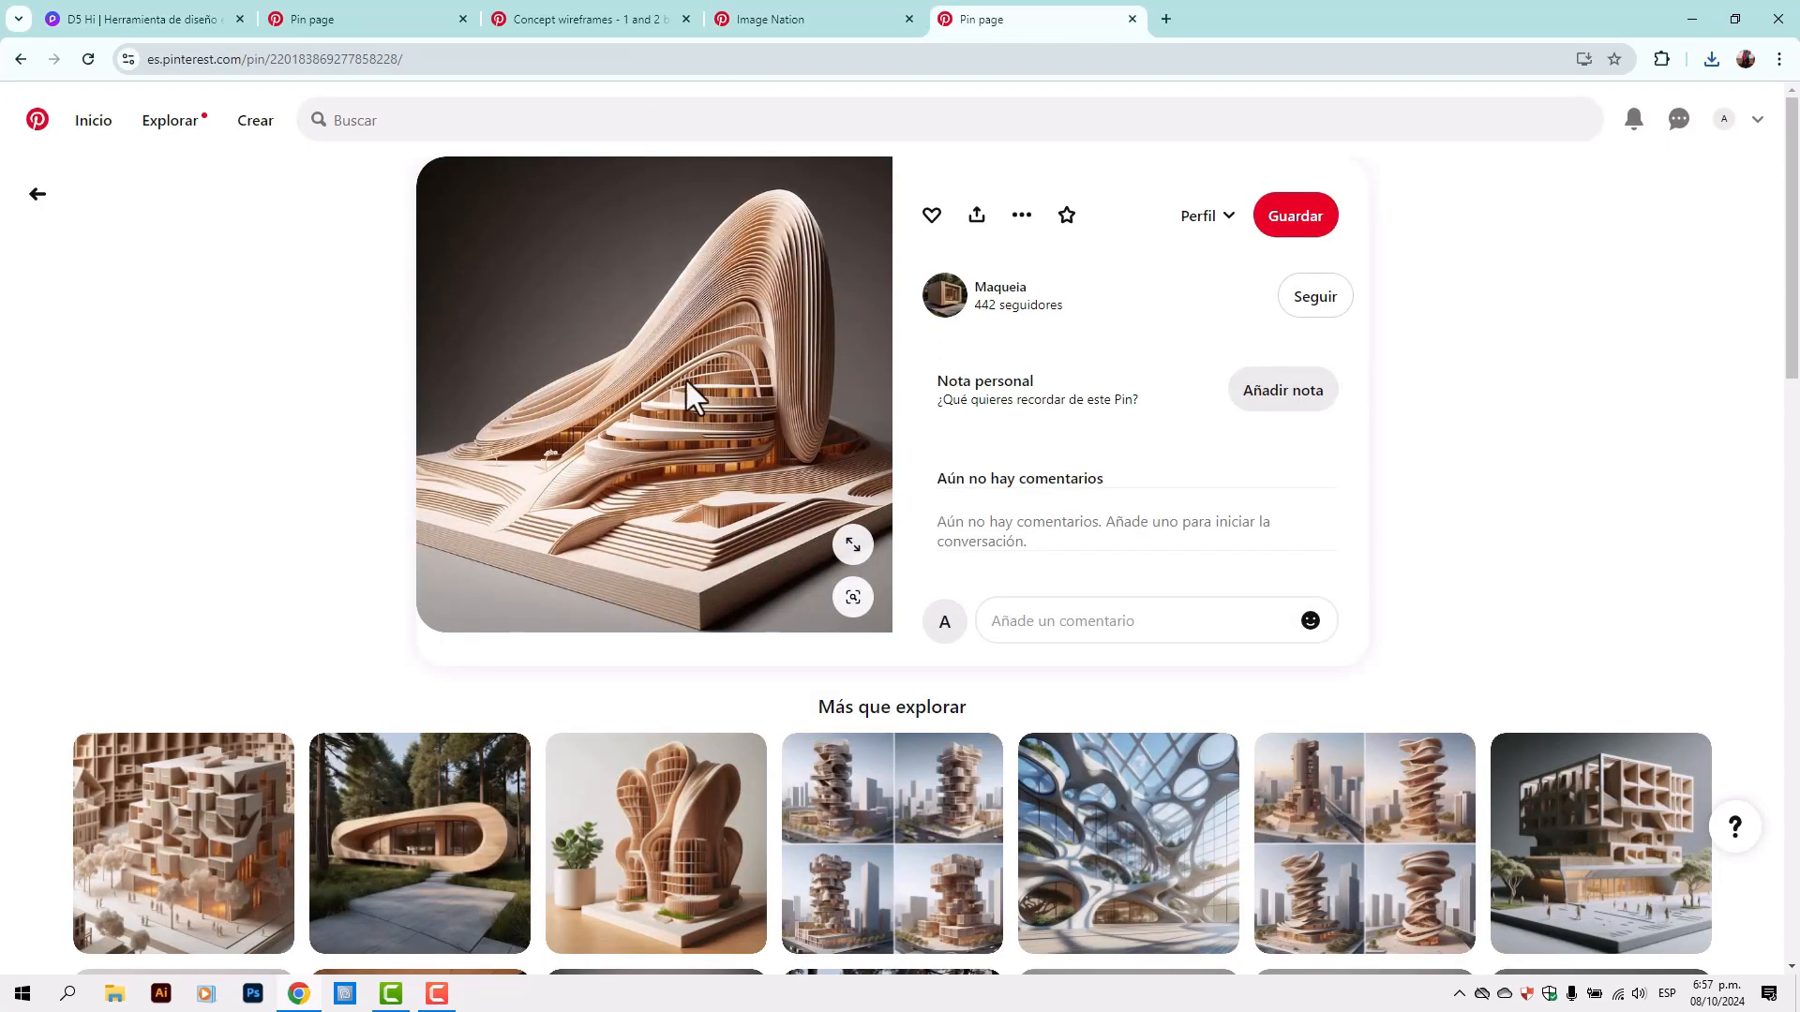
{"action": "left_click", "coordinate": [150, 4]}
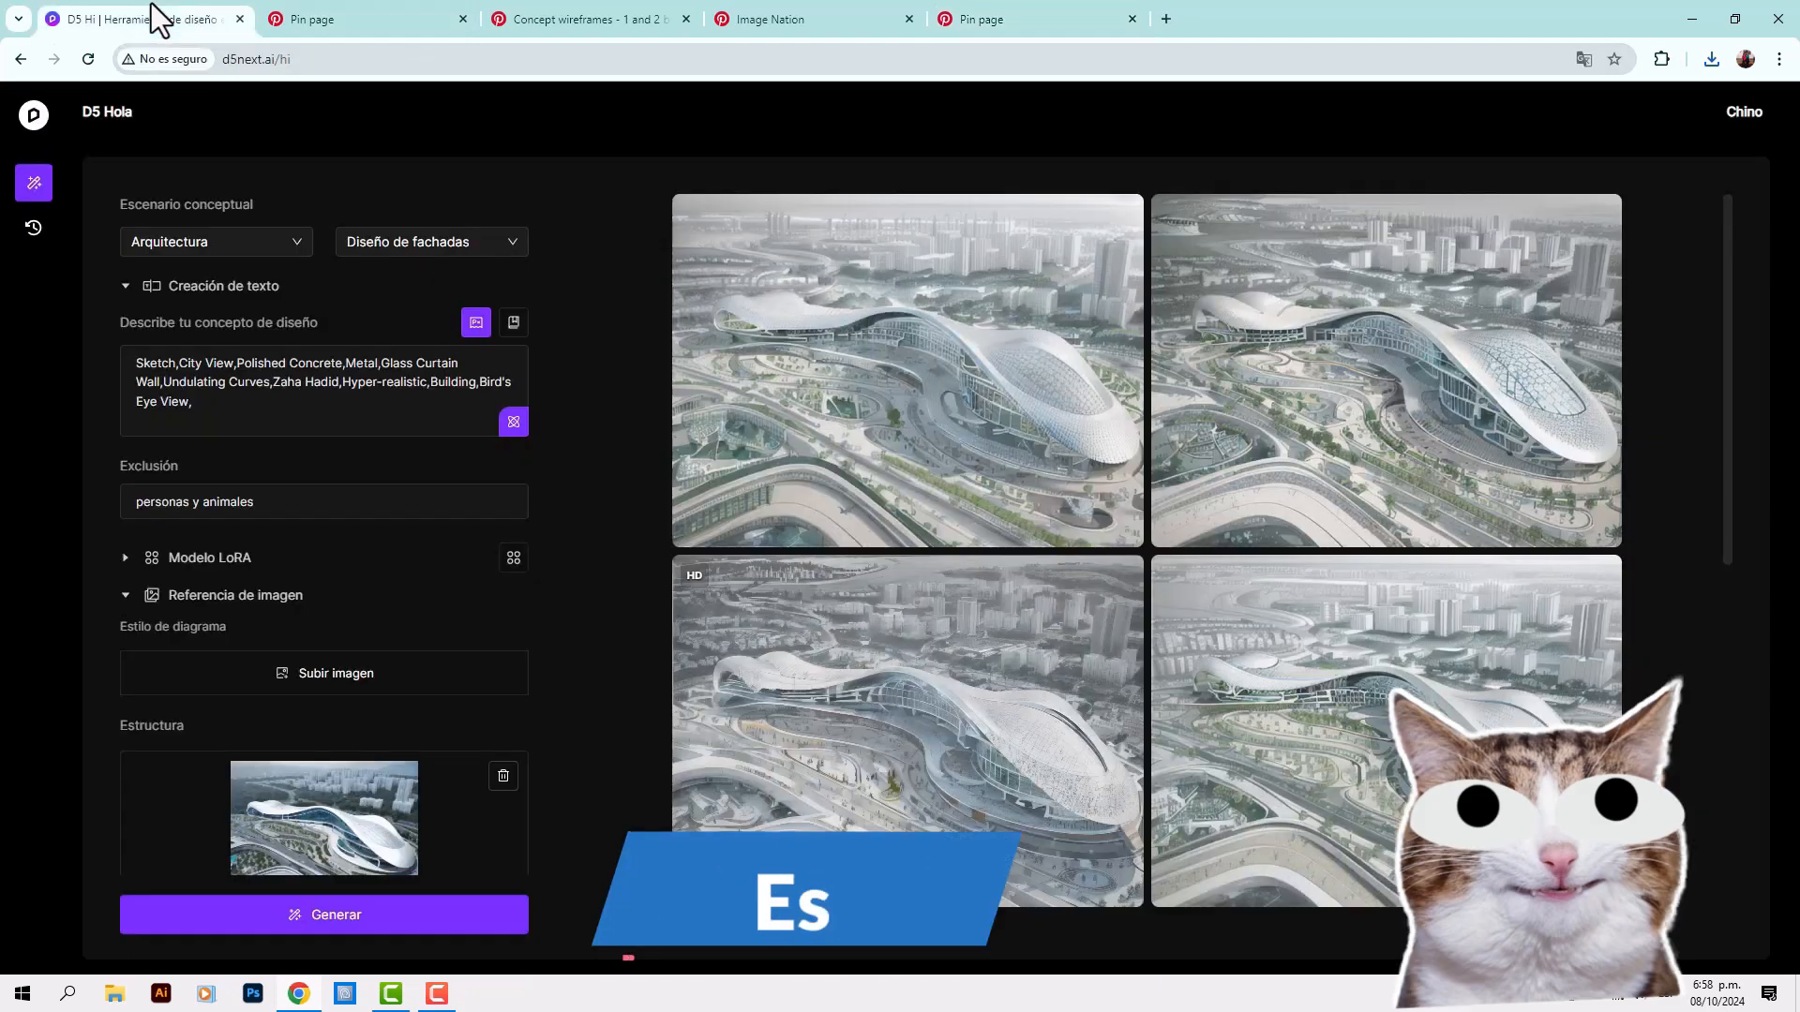
{"action": "left_click", "coordinate": [328, 675]}
{"action": "left_click", "coordinate": [574, 292]}
{"action": "left_click", "coordinate": [957, 555]}
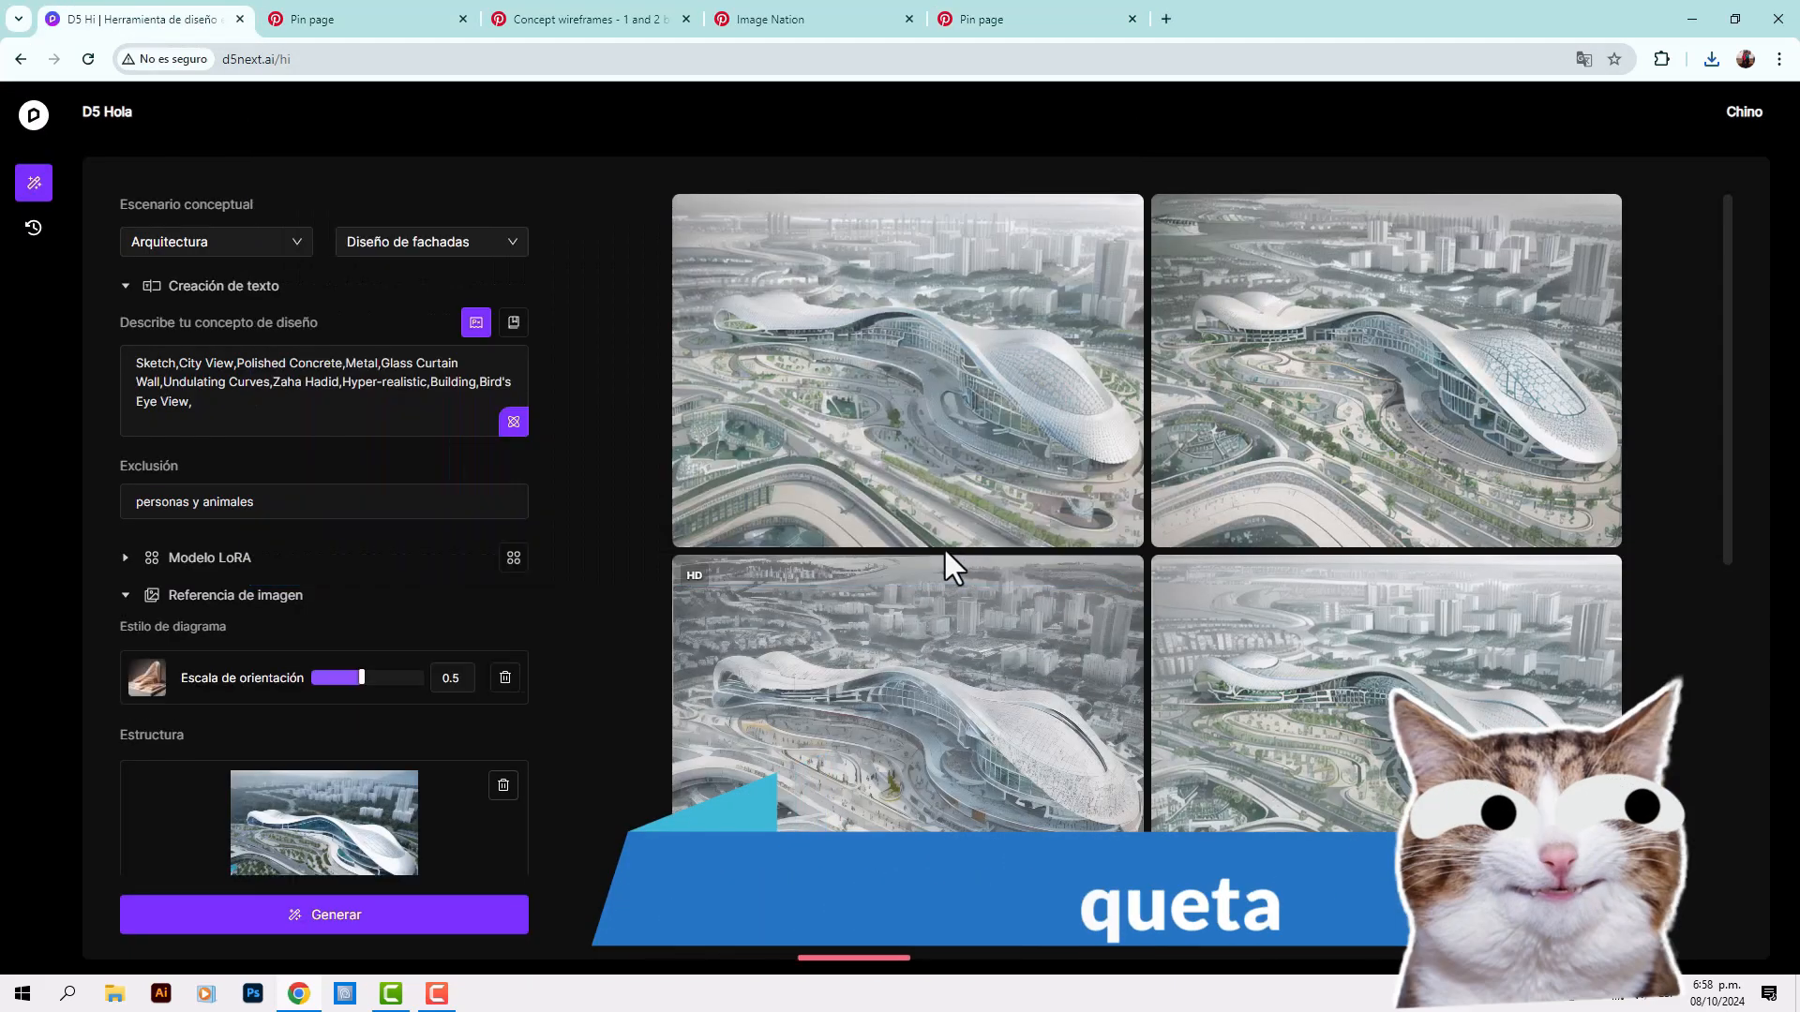
Set the guidance scale of the wooden model style reference to 0.2
{"action": "scroll", "coordinate": [430, 630], "scroll_direction": "down", "scroll_amount": 1}
{"action": "left_click", "coordinate": [451, 586]}
{"action": "key", "text": "BackSpace"}
{"action": "type", "text": "2"}
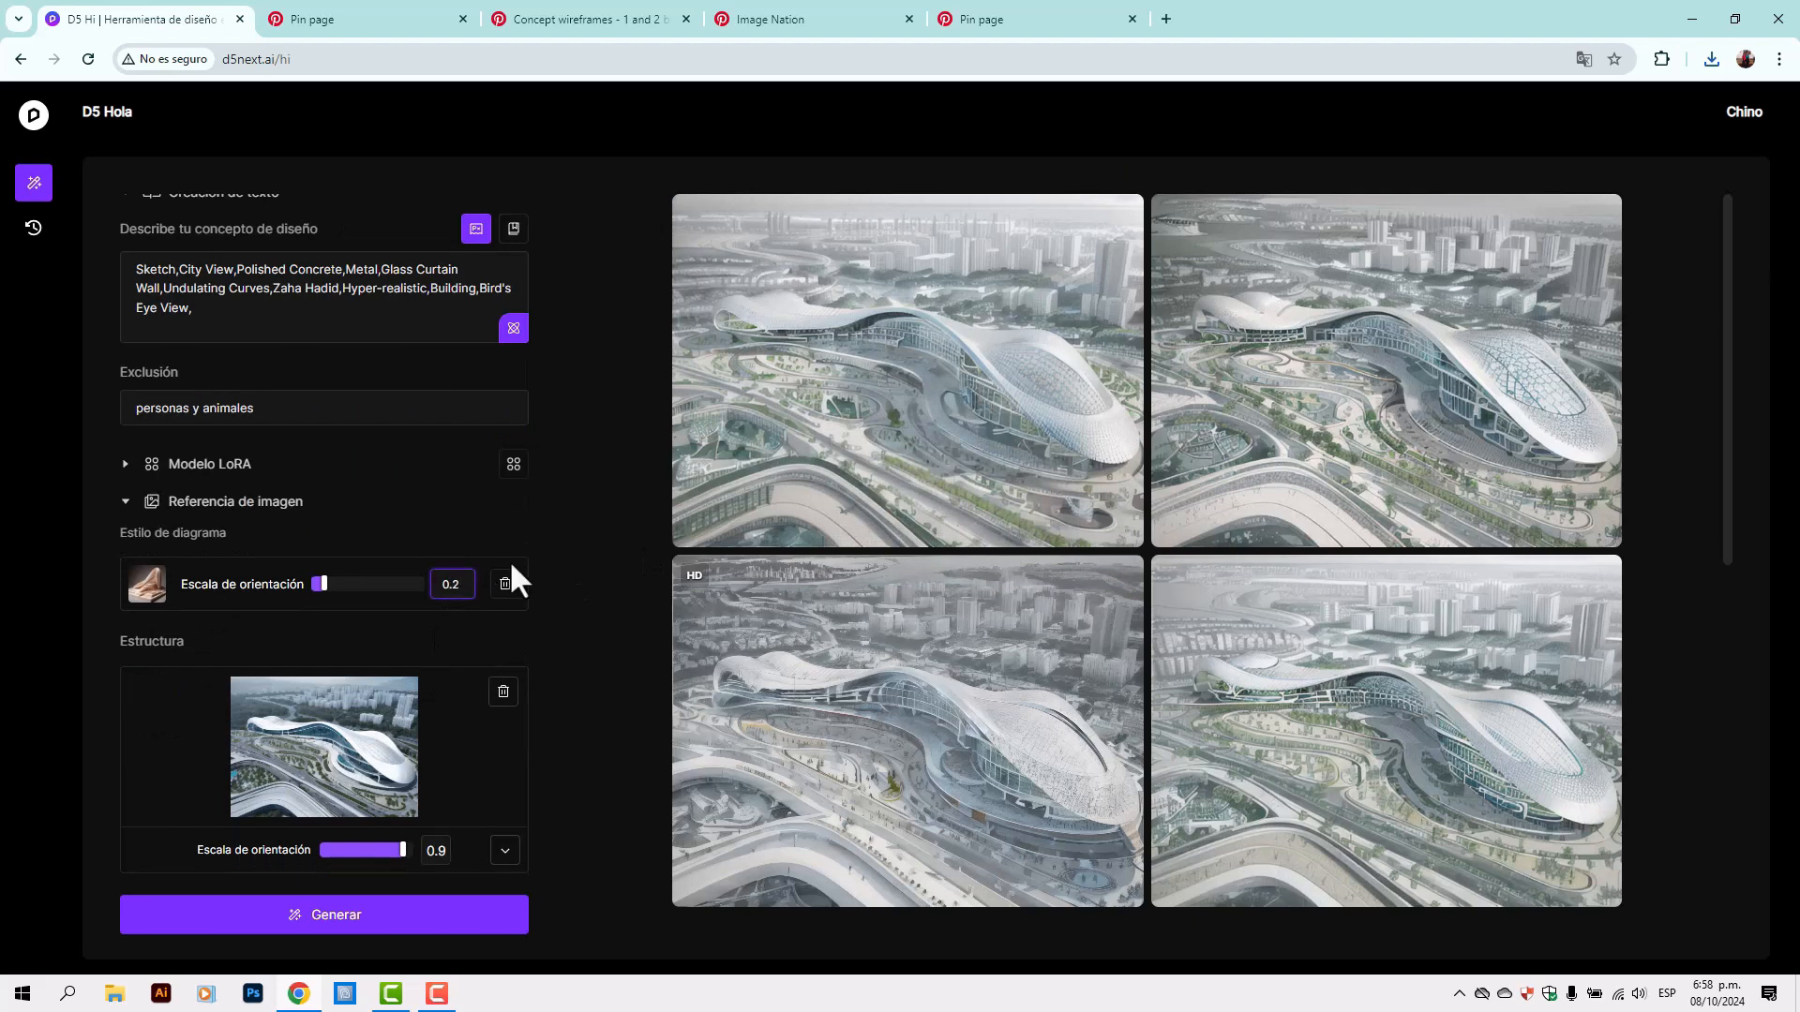
Replace the Sketch keyword in the design prompt with Handcraft from the output styles of the quick lexicon
{"action": "scroll", "coordinate": [513, 581], "scroll_direction": "up", "scroll_amount": 1}
{"action": "double_click", "coordinate": [155, 364]}
{"action": "key", "text": "BackSpace"}
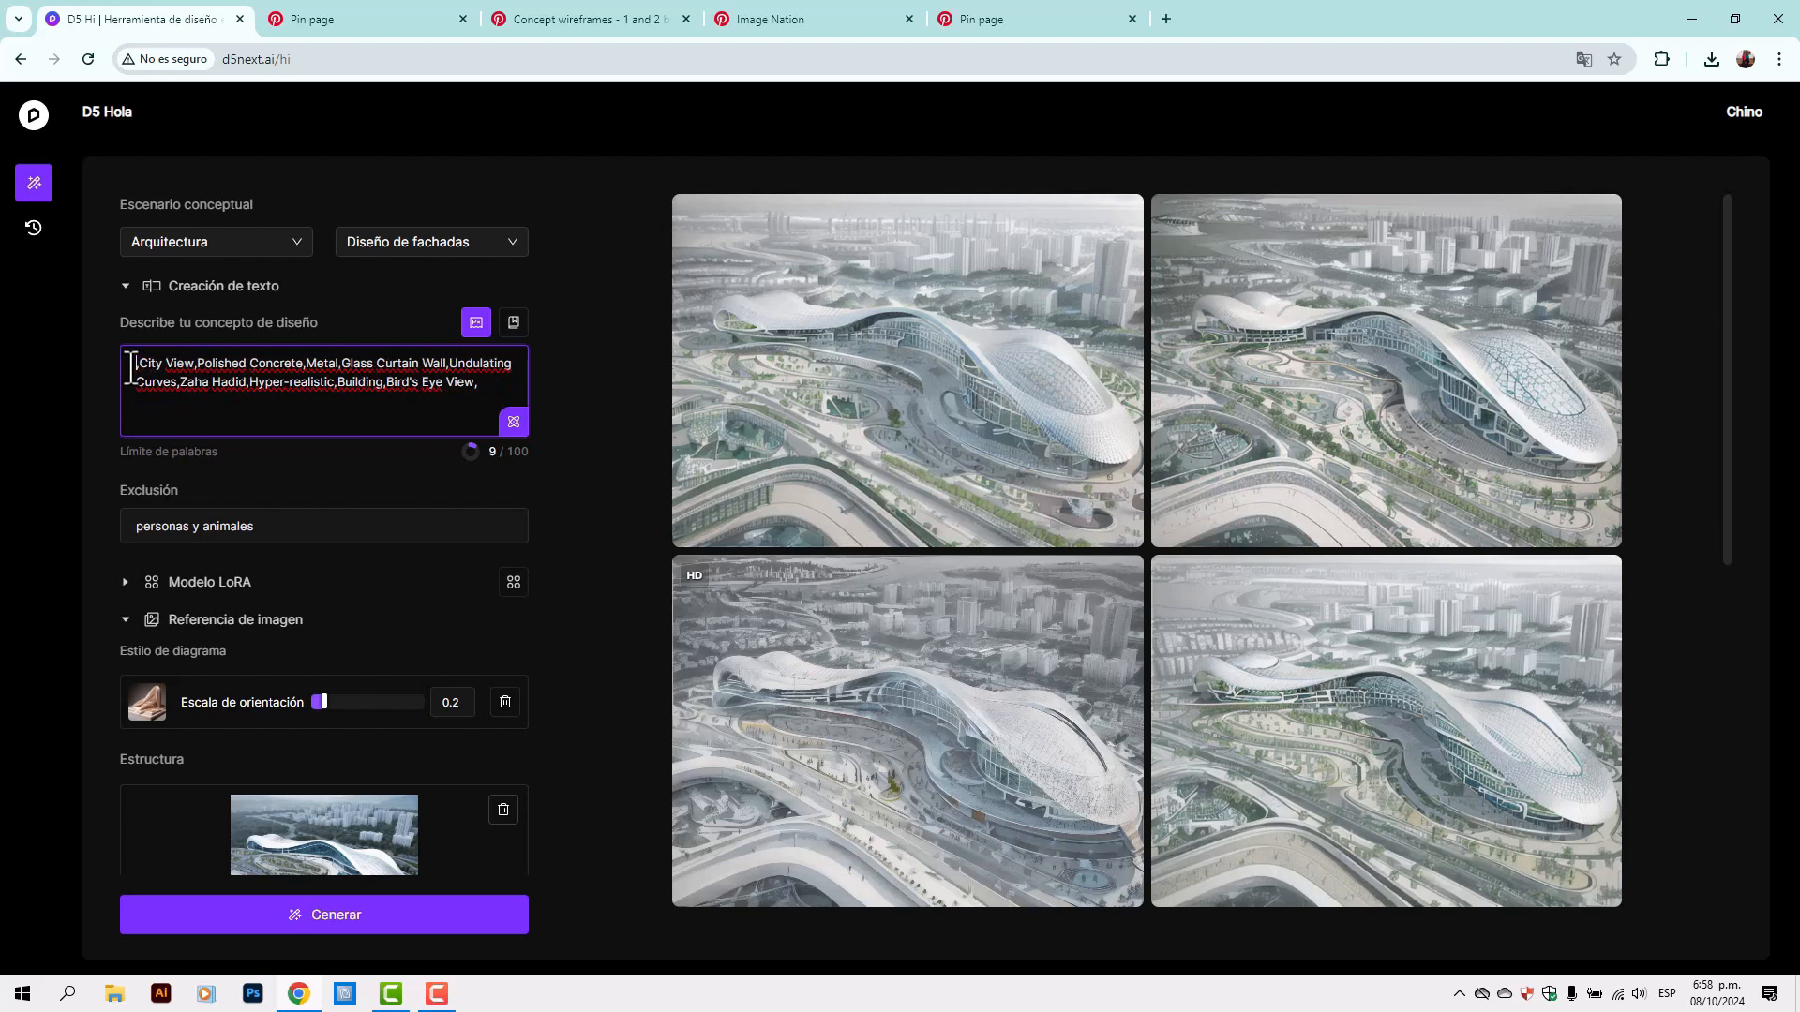
{"action": "left_click", "coordinate": [514, 324]}
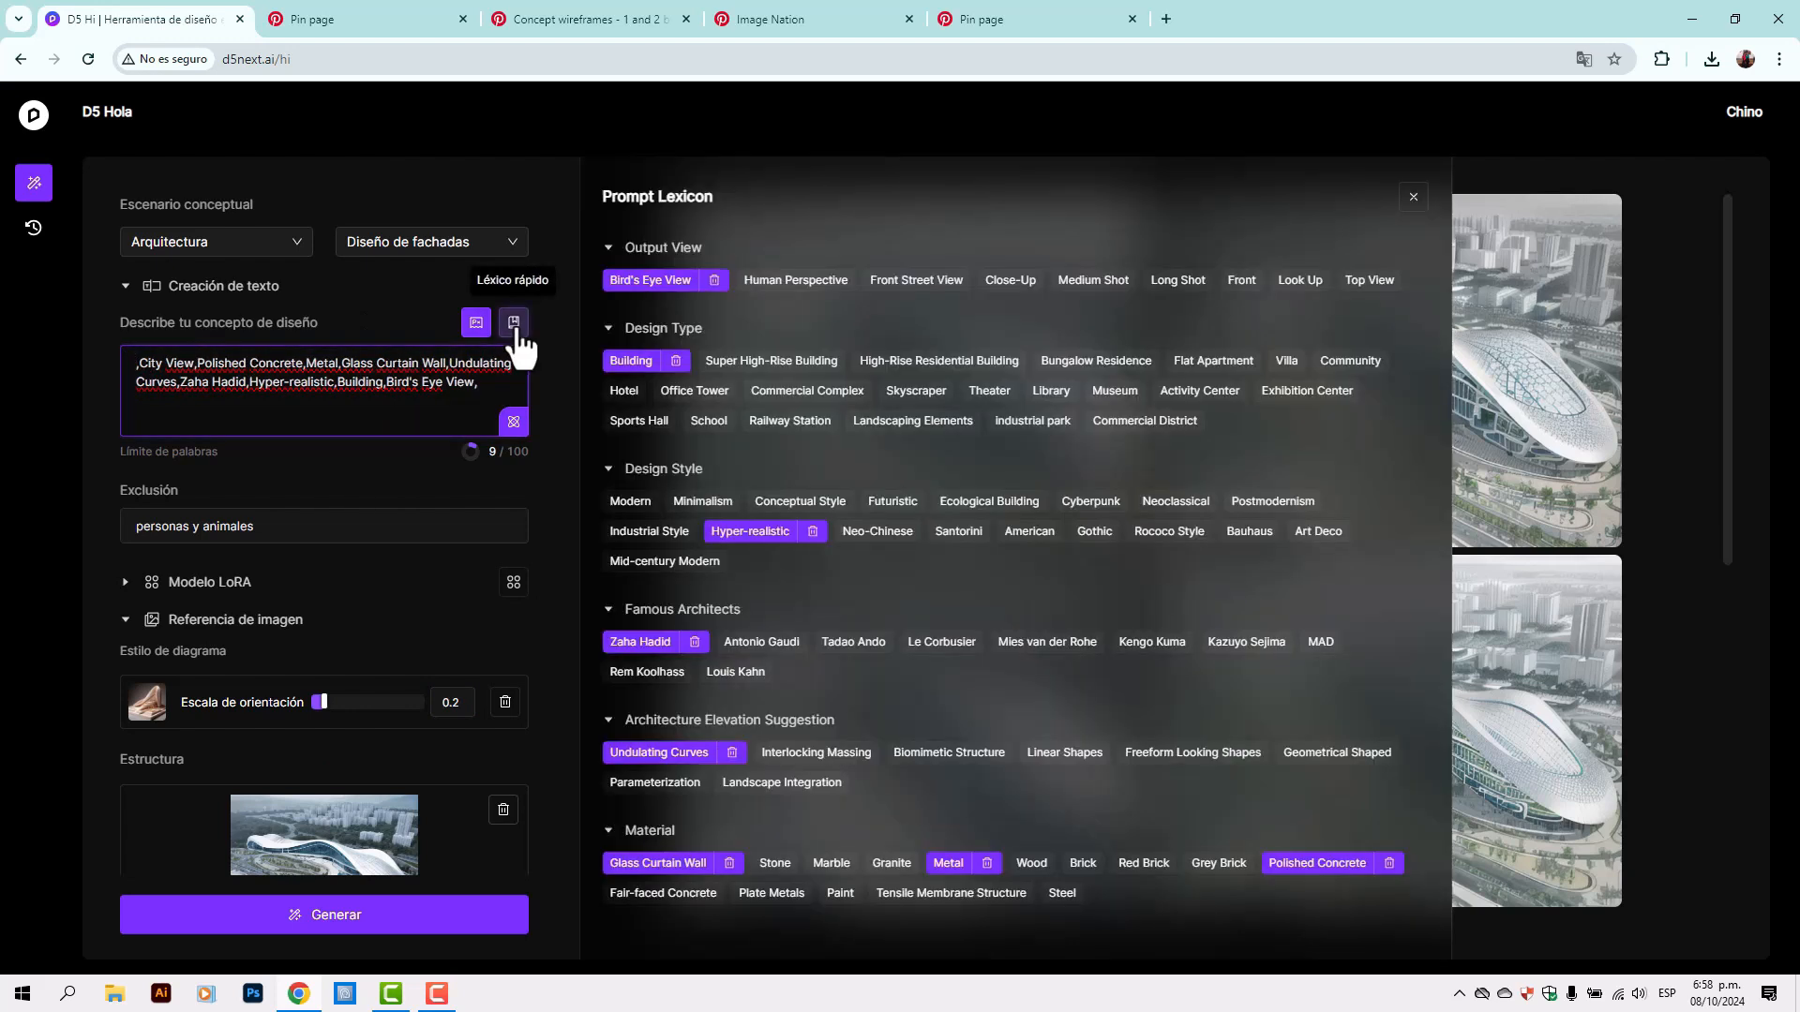
{"action": "scroll", "coordinate": [892, 816], "scroll_direction": "down", "scroll_amount": 2}
{"action": "left_click", "coordinate": [634, 896]}
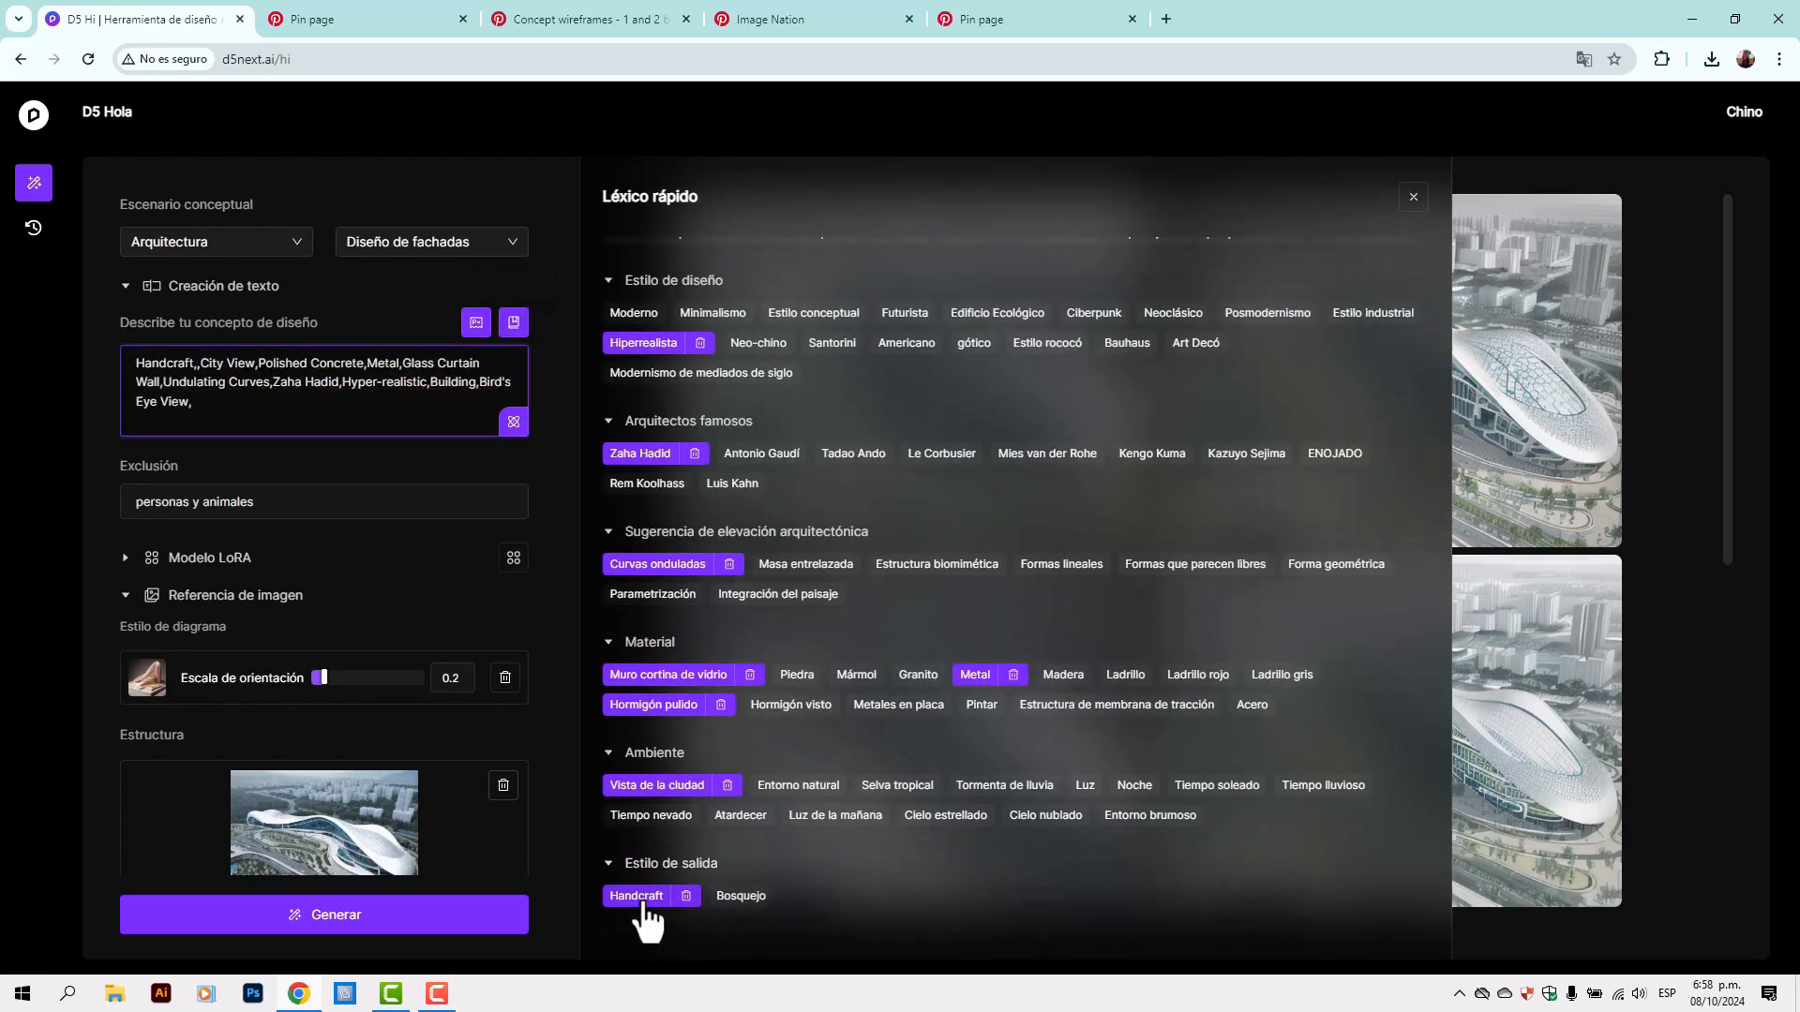
Close the quick lexicon and generate the images in the handcrafted model style
{"action": "left_click", "coordinate": [409, 611]}
{"action": "scroll", "coordinate": [491, 684], "scroll_direction": "down", "scroll_amount": 3}
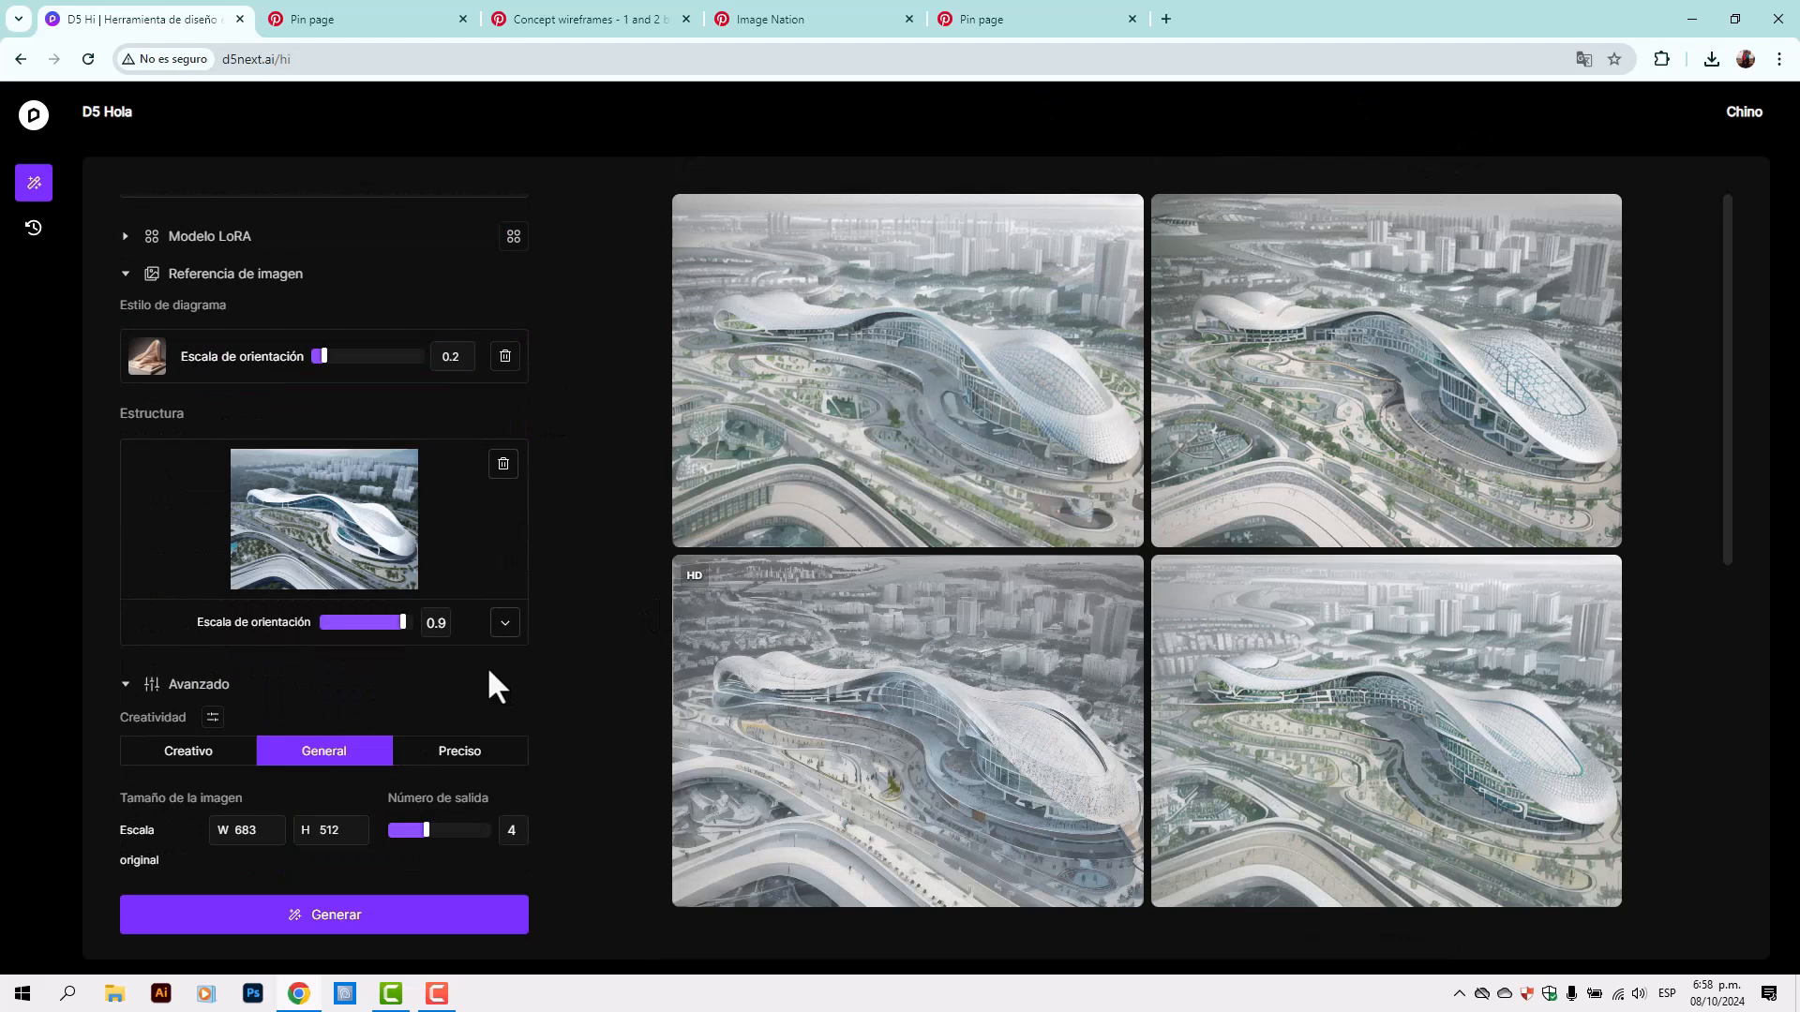
{"action": "left_click", "coordinate": [339, 926]}
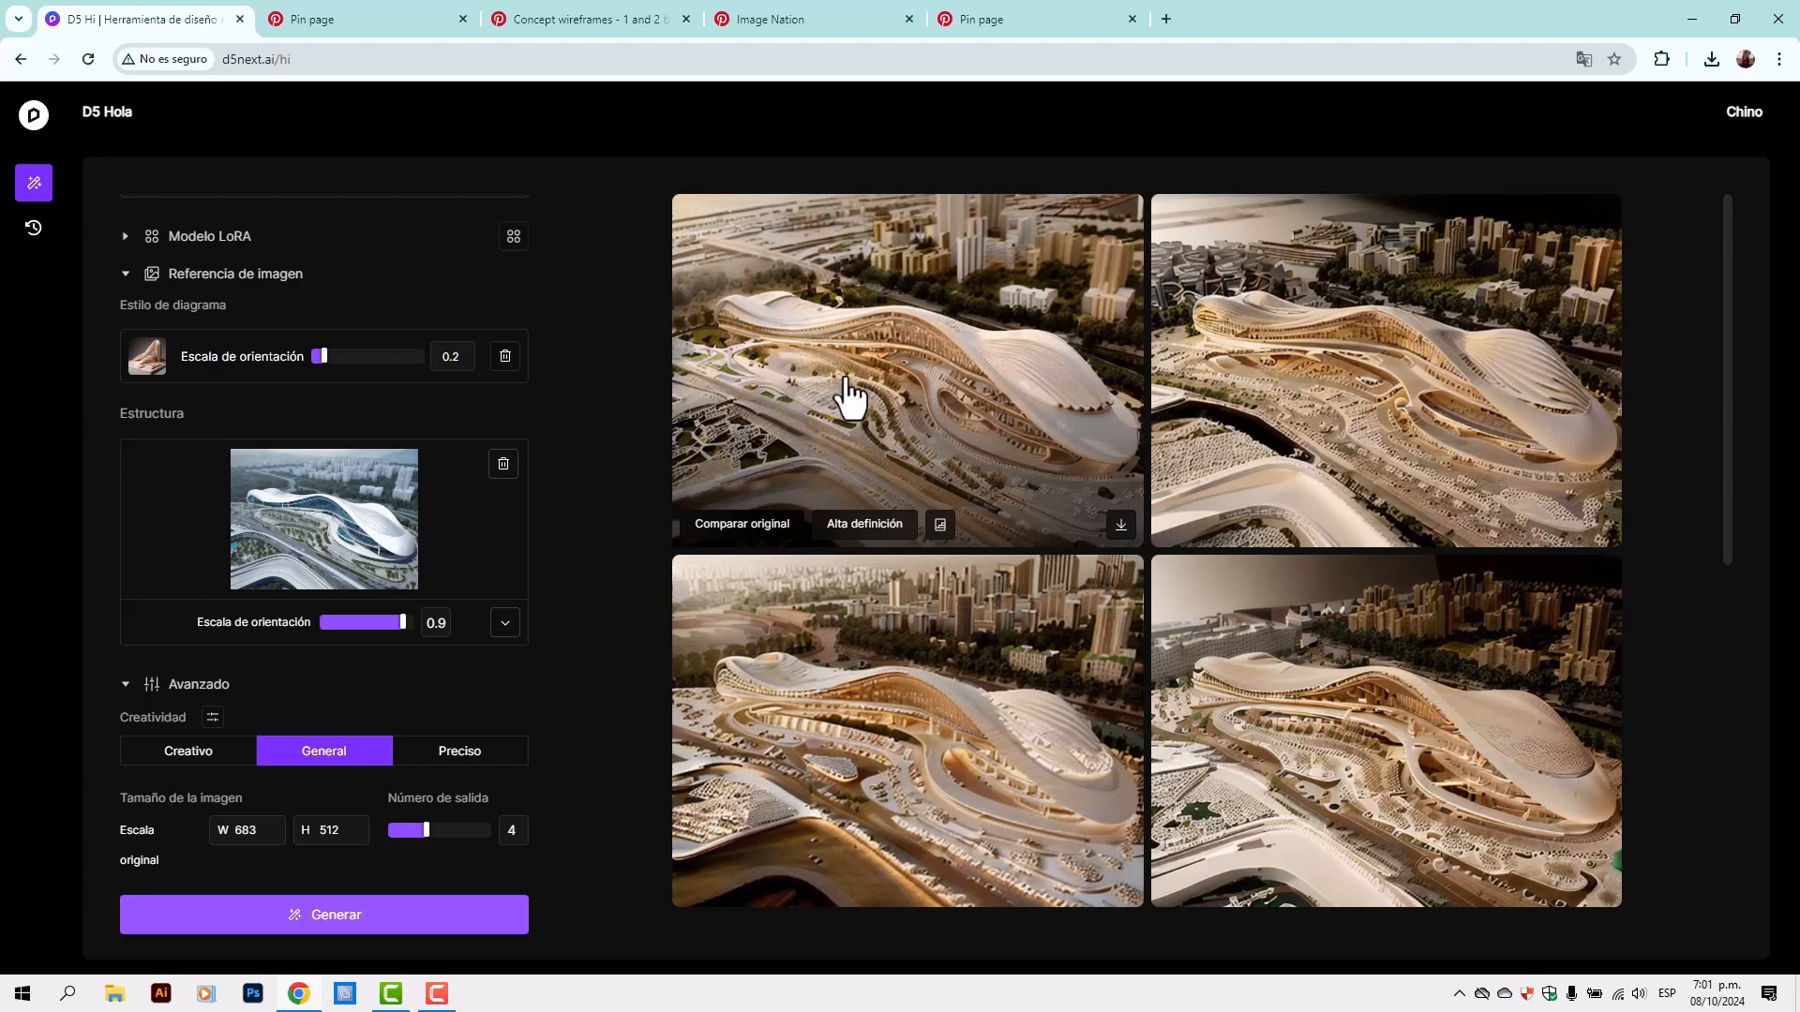
Create a high-definition version of the first handcrafted model image, compare it with the original, and download it
{"action": "left_click", "coordinate": [848, 397]}
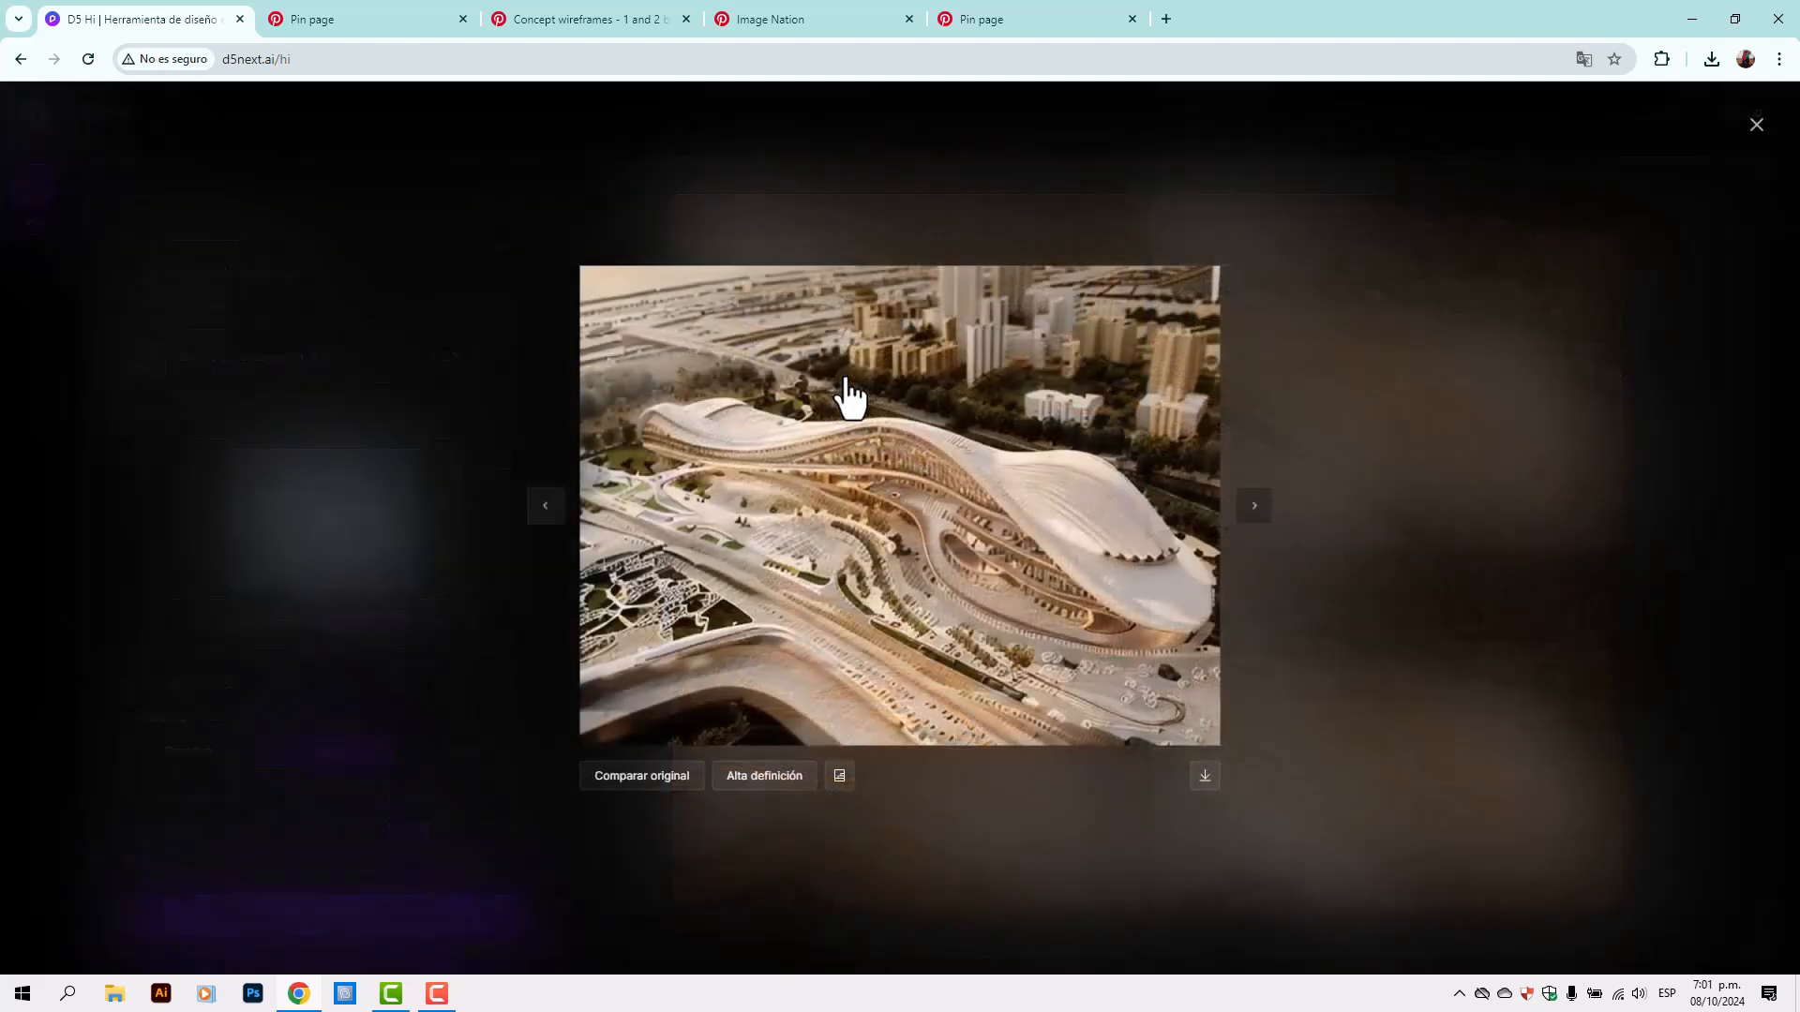
{"action": "left_click", "coordinate": [754, 778]}
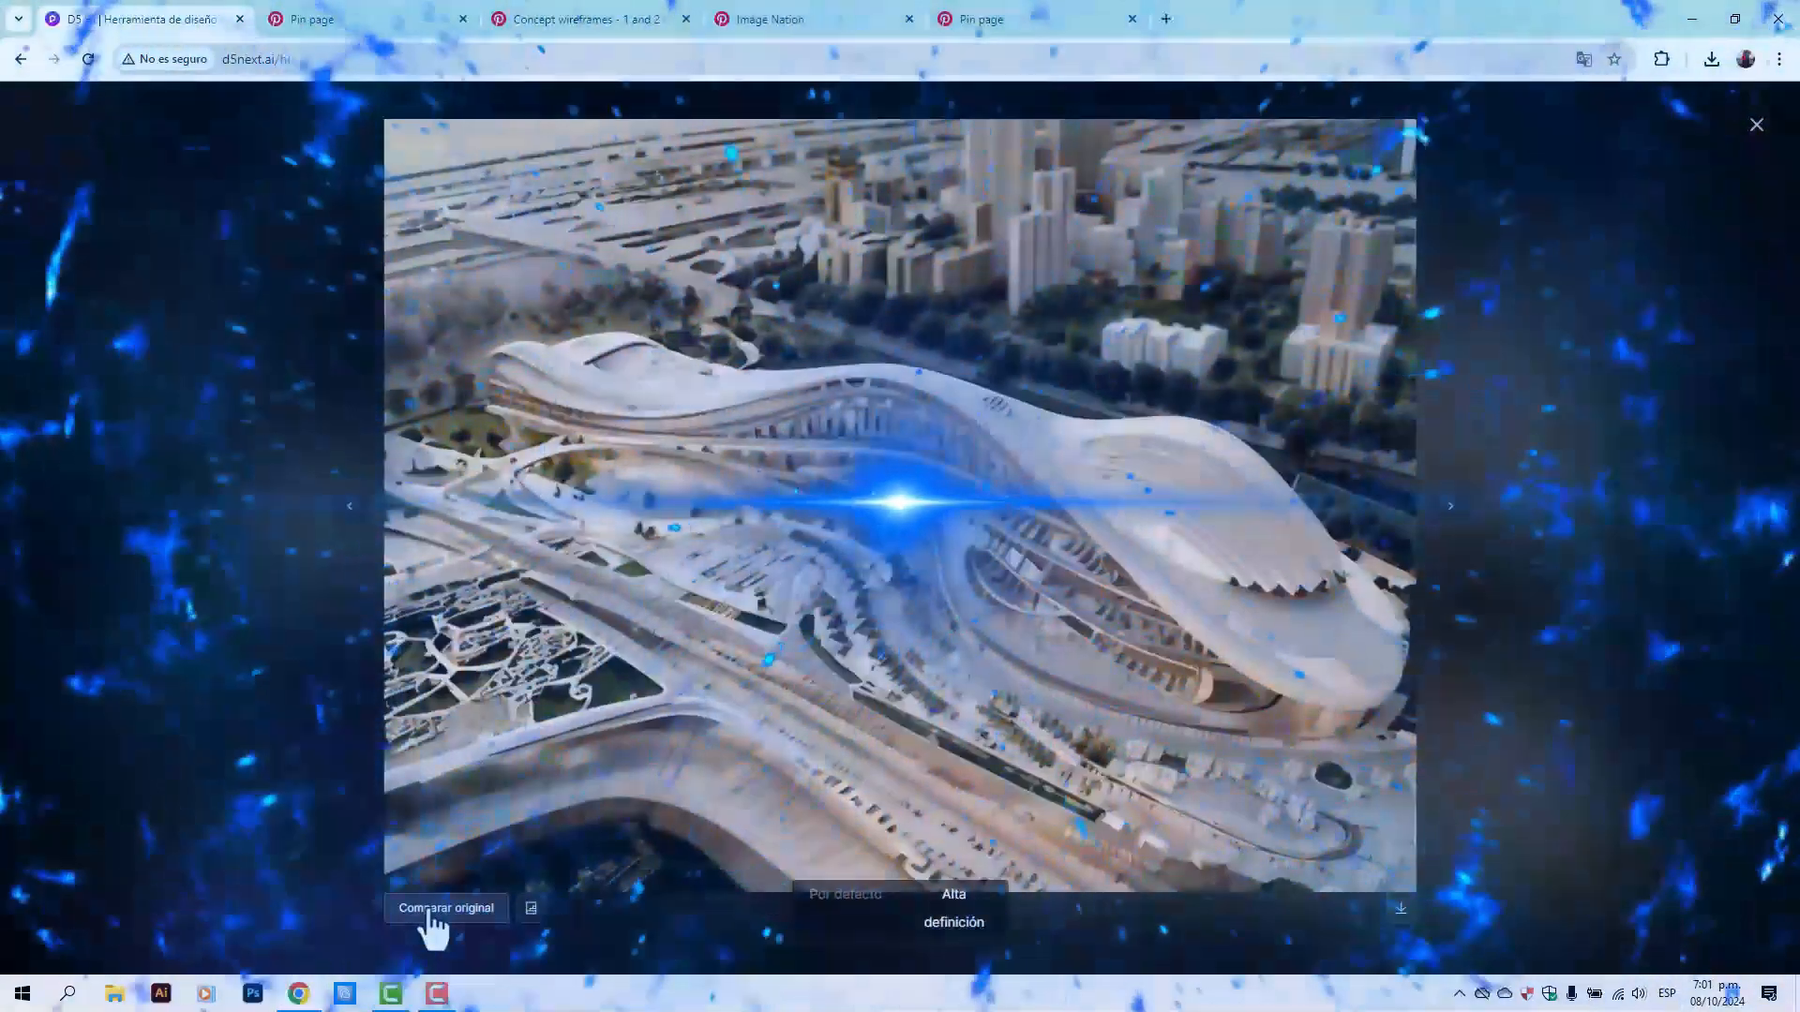
{"action": "left_click", "coordinate": [431, 909]}
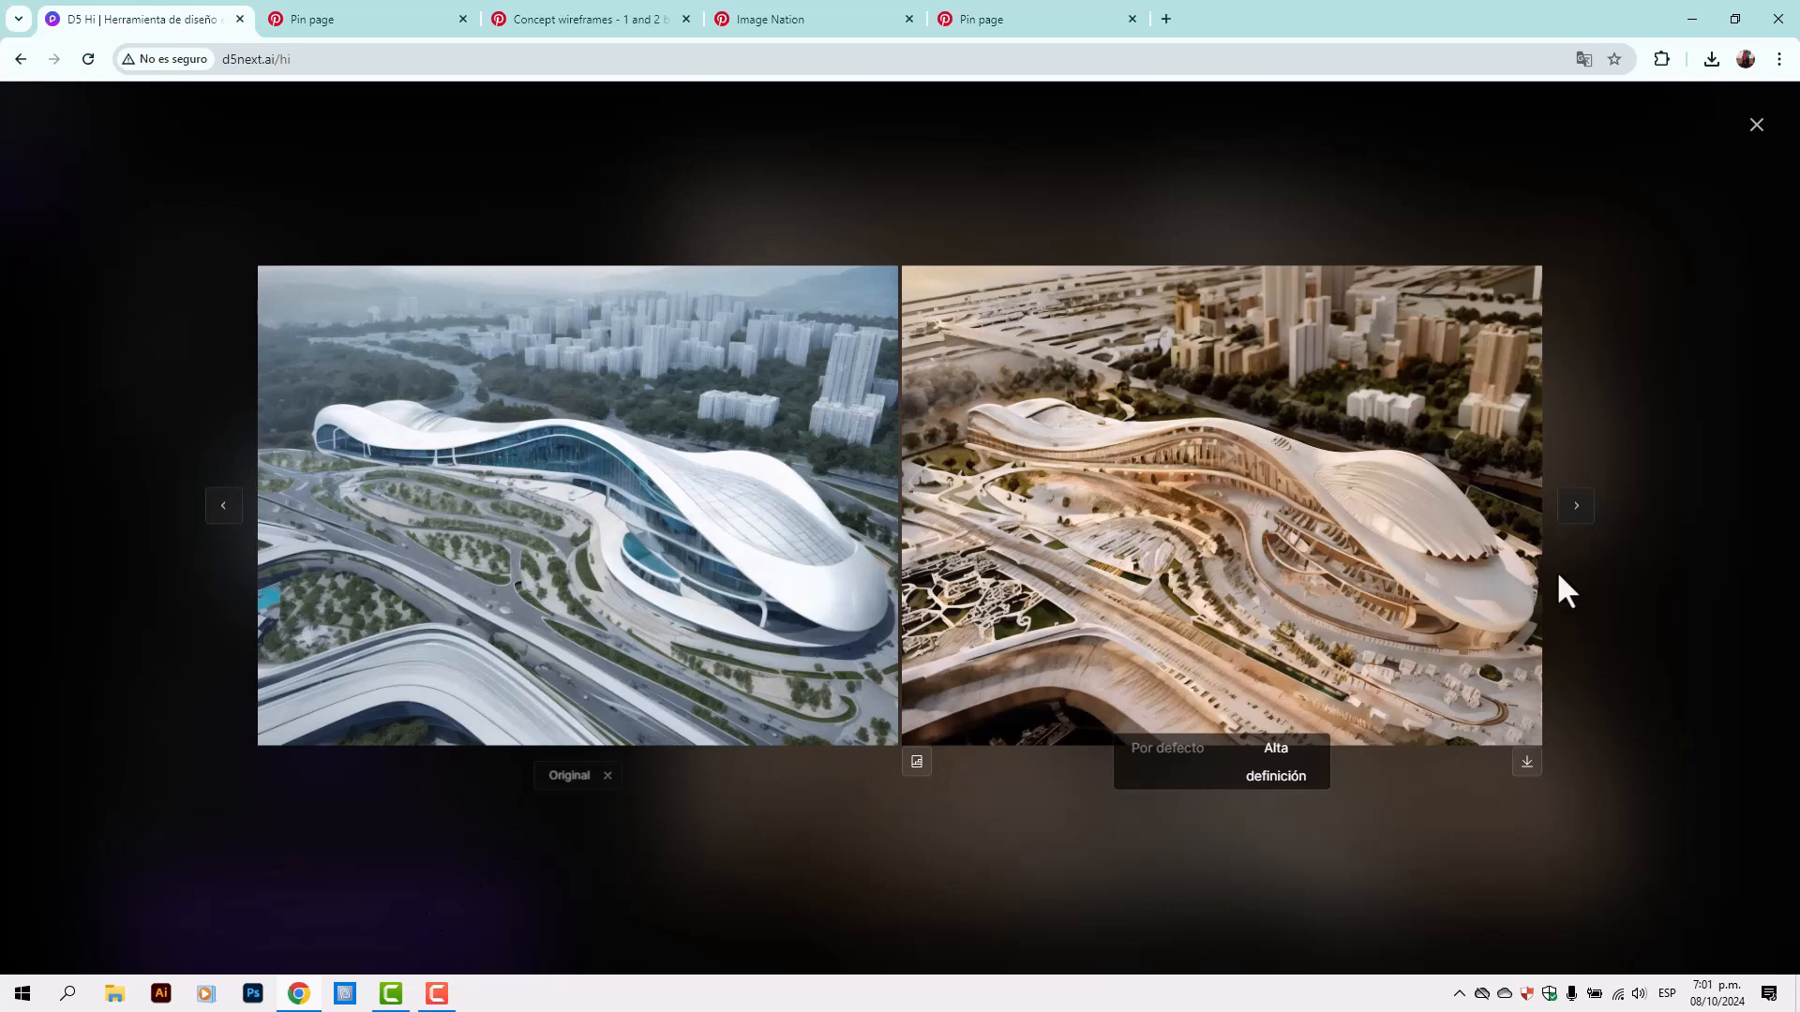
{"action": "left_click", "coordinate": [1527, 762]}
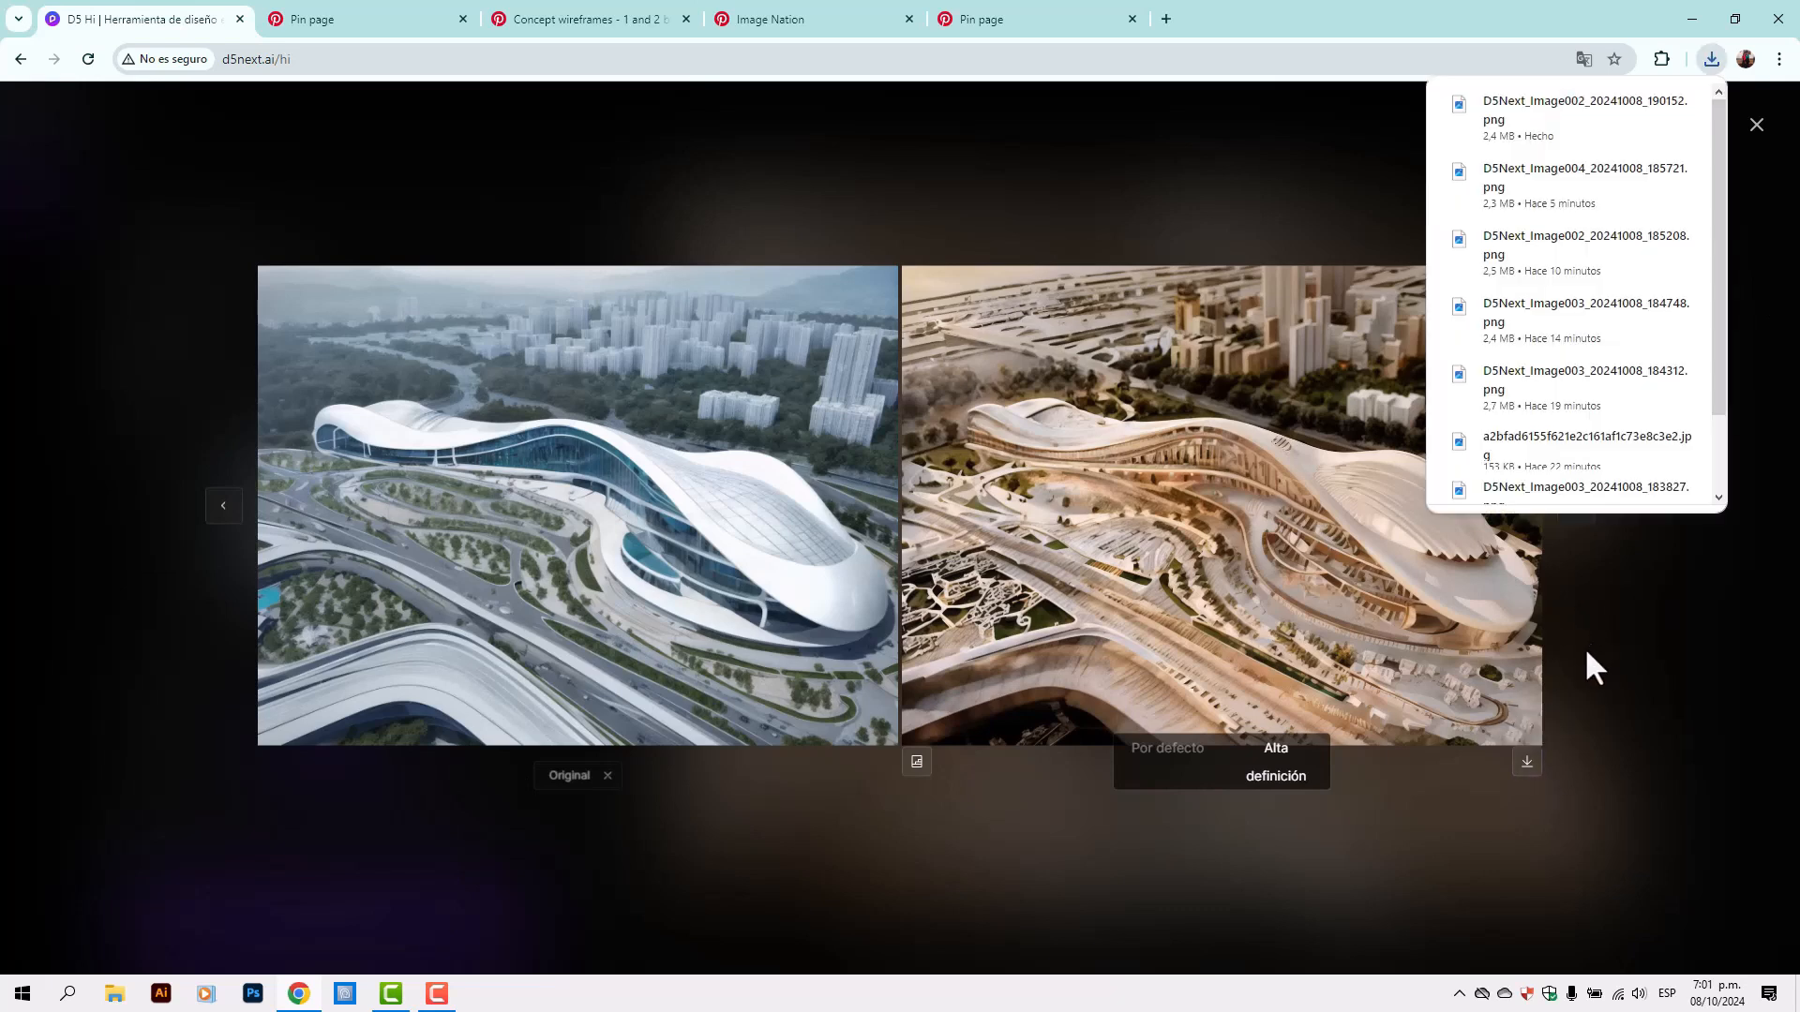
Leave the image comparison and open the full generation history from the recent records
{"action": "left_click", "coordinate": [1733, 291]}
{"action": "left_click_drag", "start_coordinate": [1727, 278], "coordinate": [1747, 559]}
{"action": "scroll", "coordinate": [1442, 563], "scroll_direction": "down", "scroll_amount": 2}
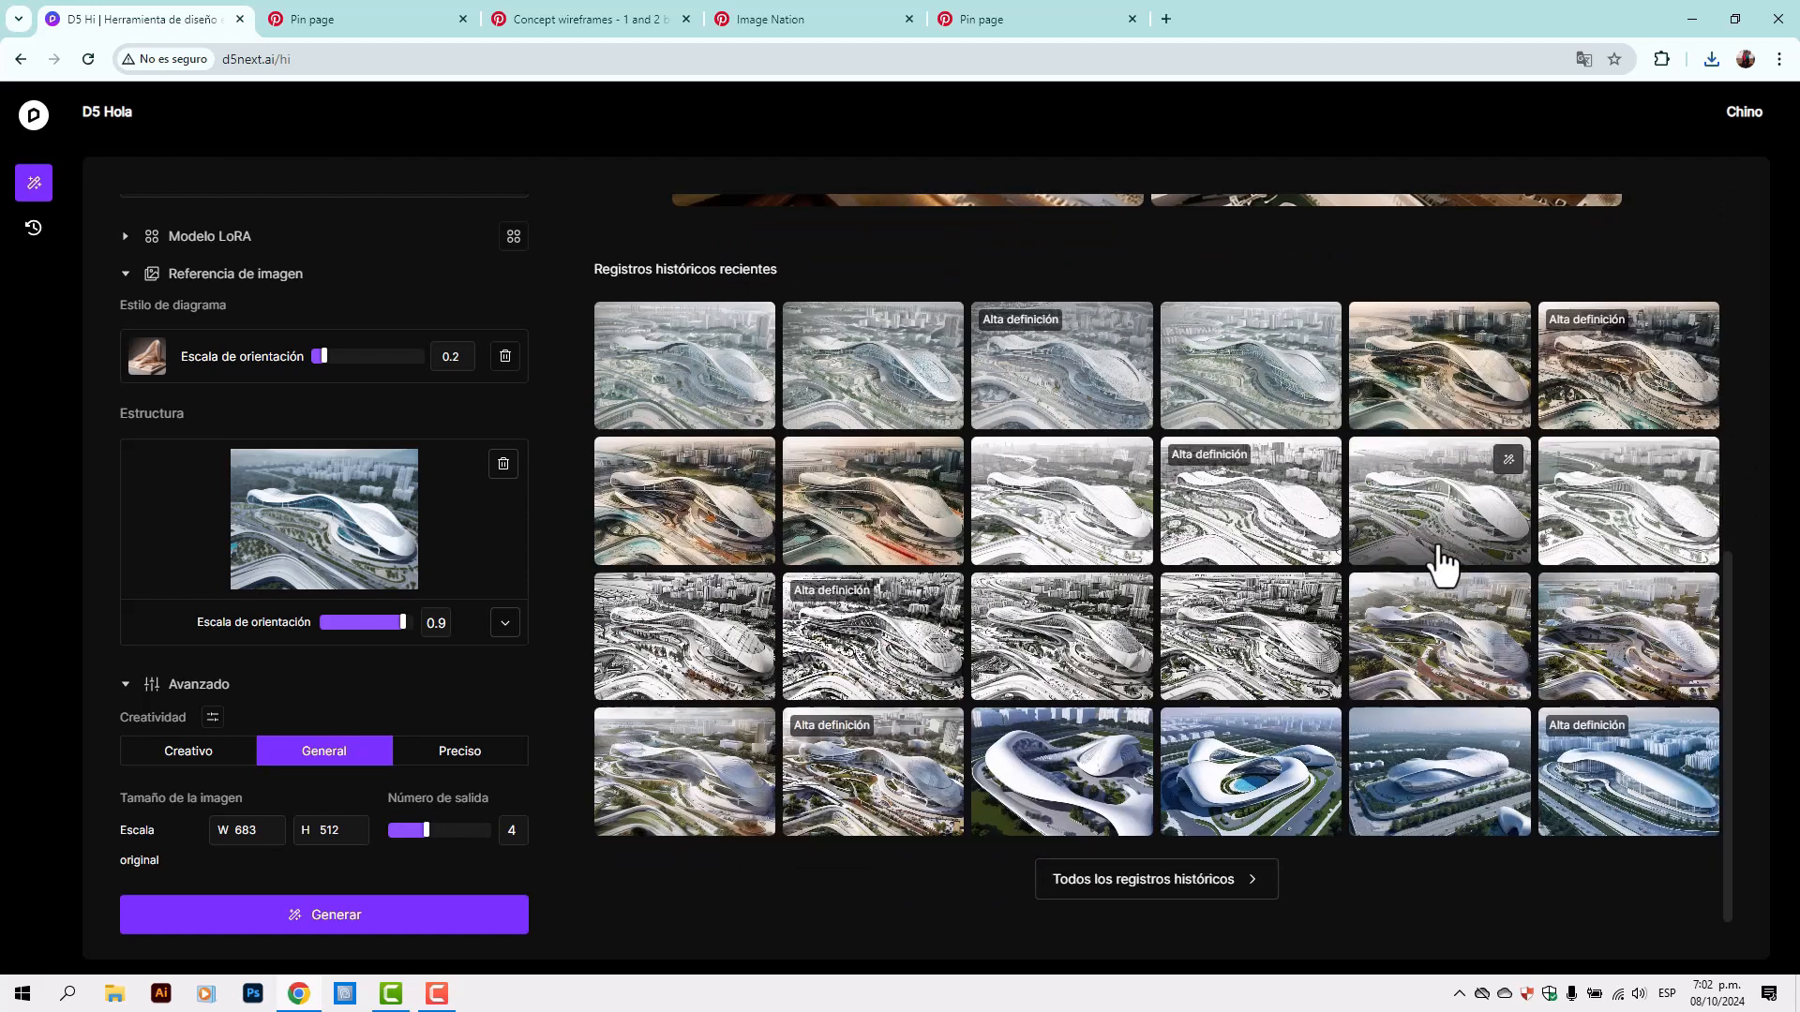
{"action": "left_click", "coordinate": [1130, 899]}
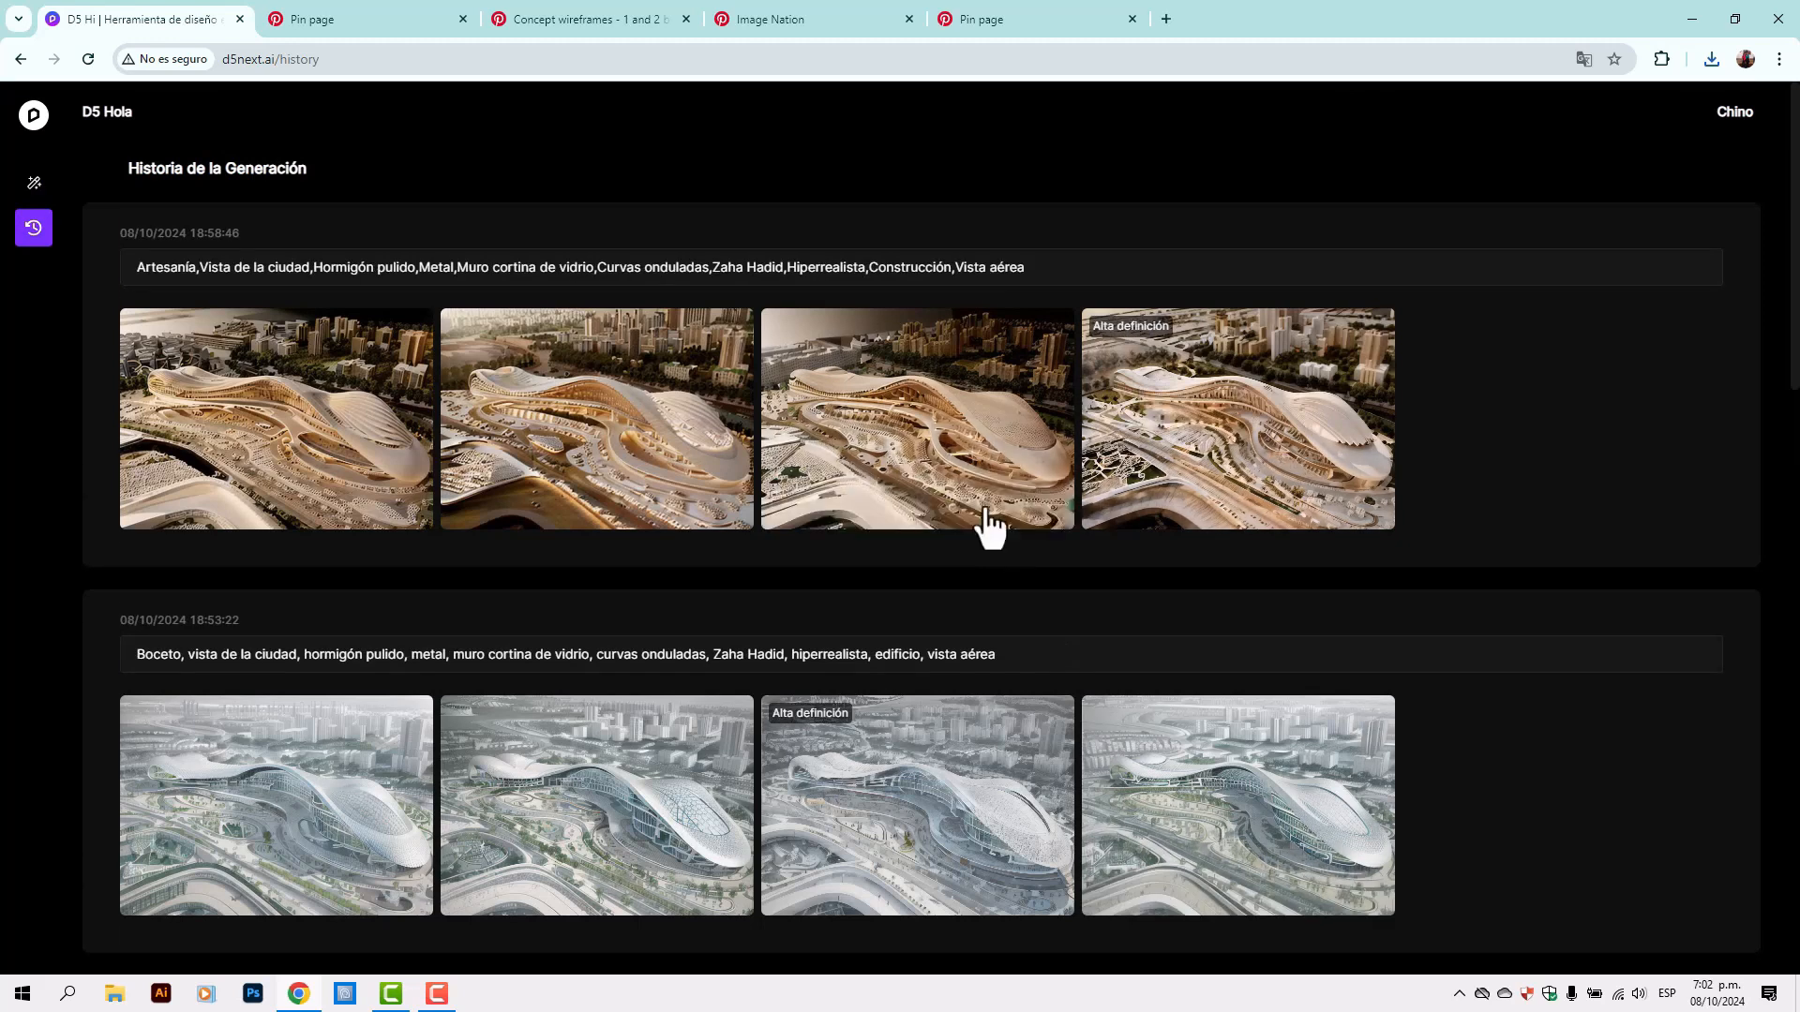
Examine the high-definition handcrafted, illustrative and sepia-toned images in the history along with their generation settings
{"action": "left_click", "coordinate": [1193, 431]}
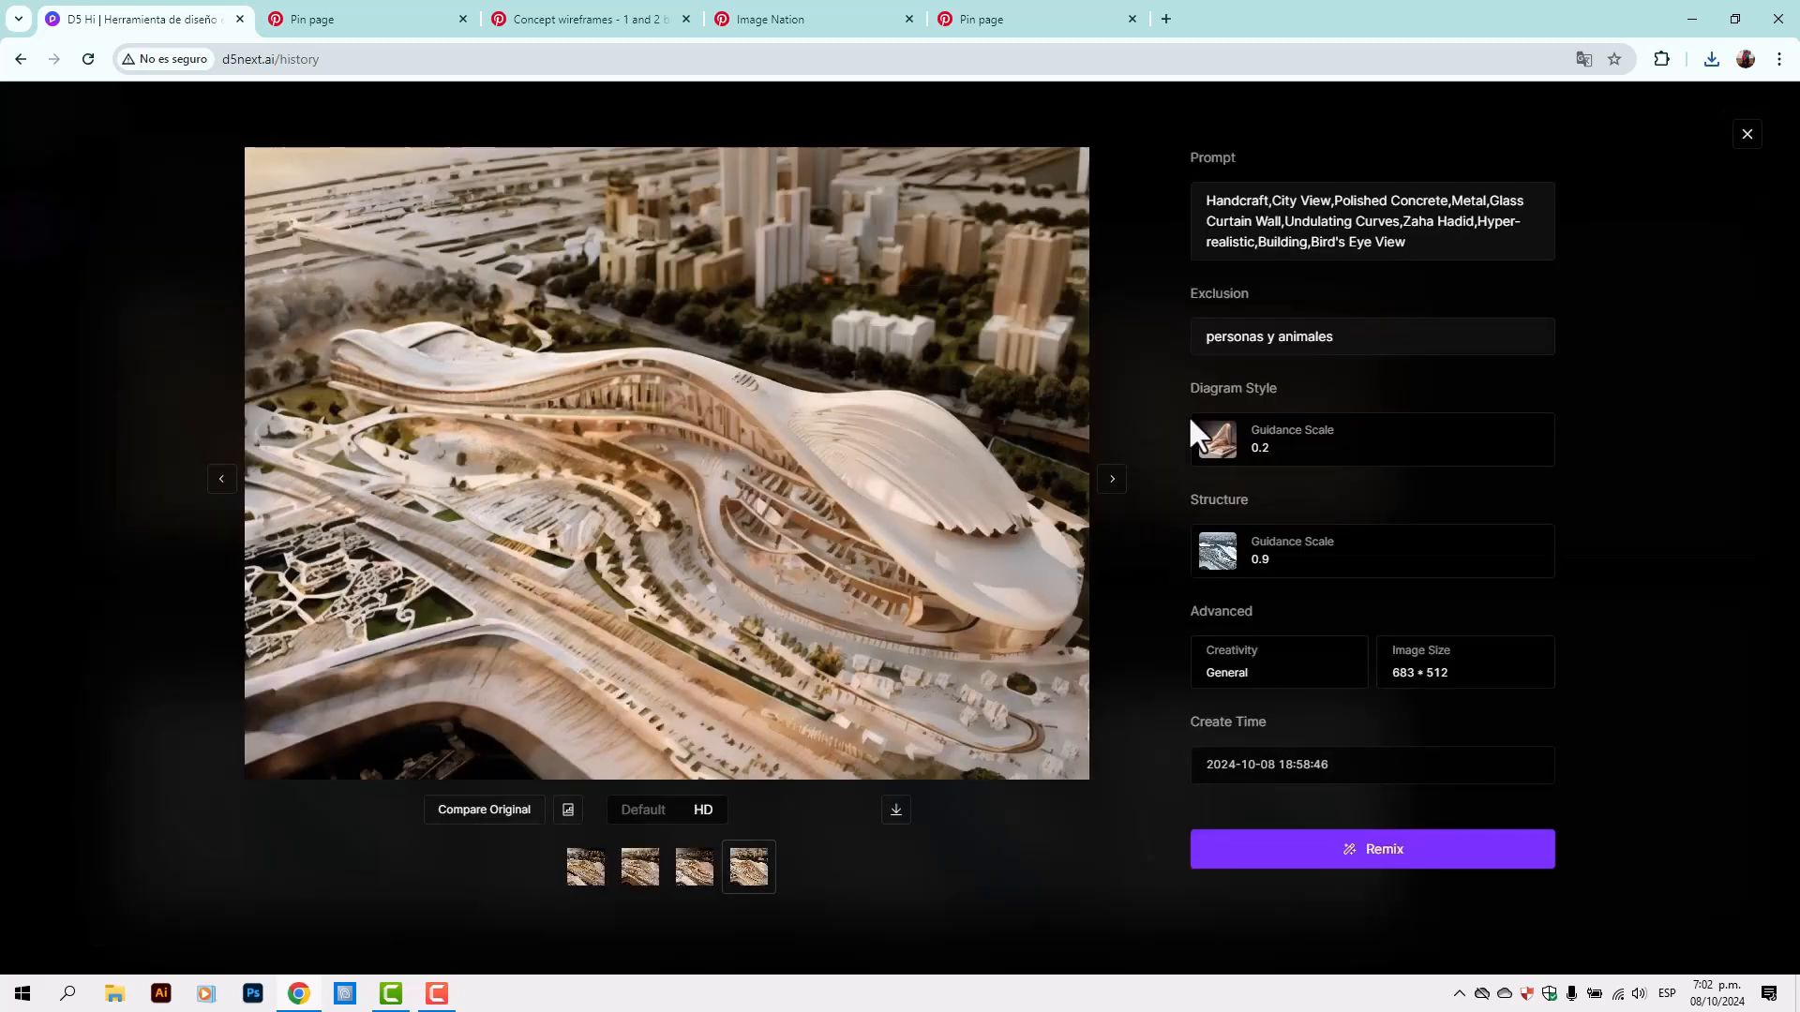
{"action": "key", "text": "Escape"}
{"action": "left_click", "coordinate": [863, 510]}
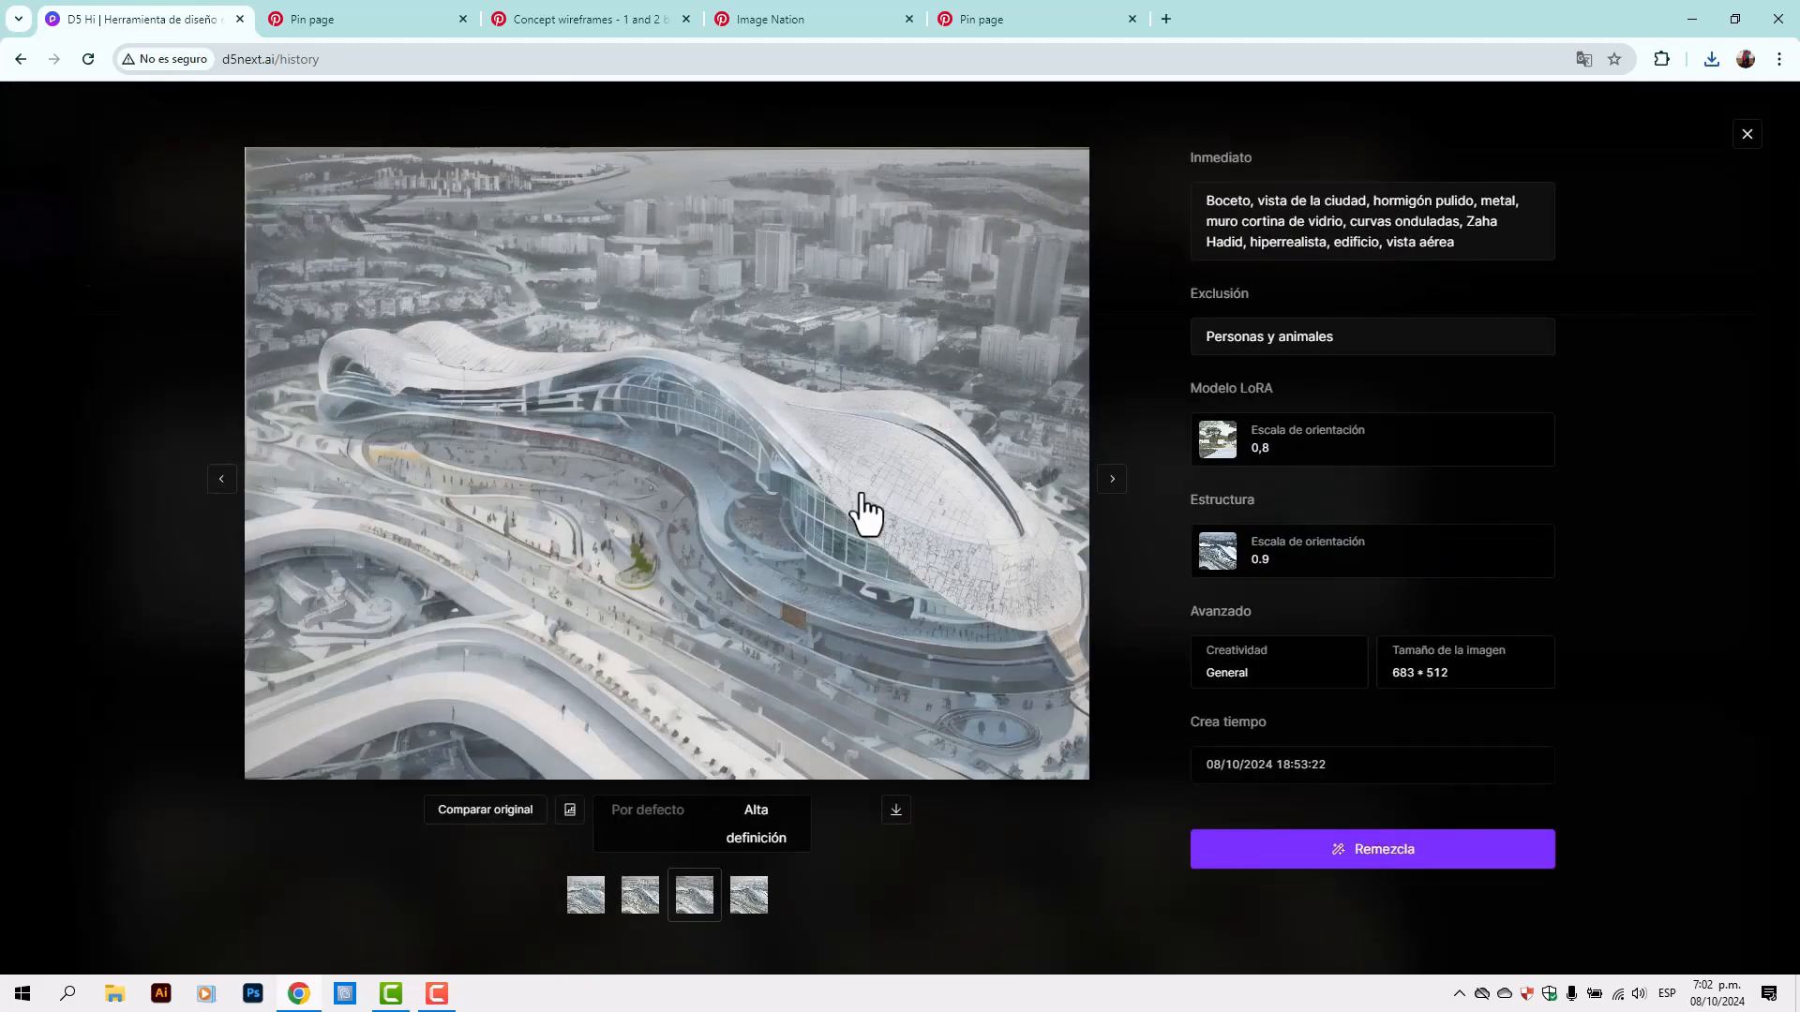
{"action": "key", "text": "Escape"}
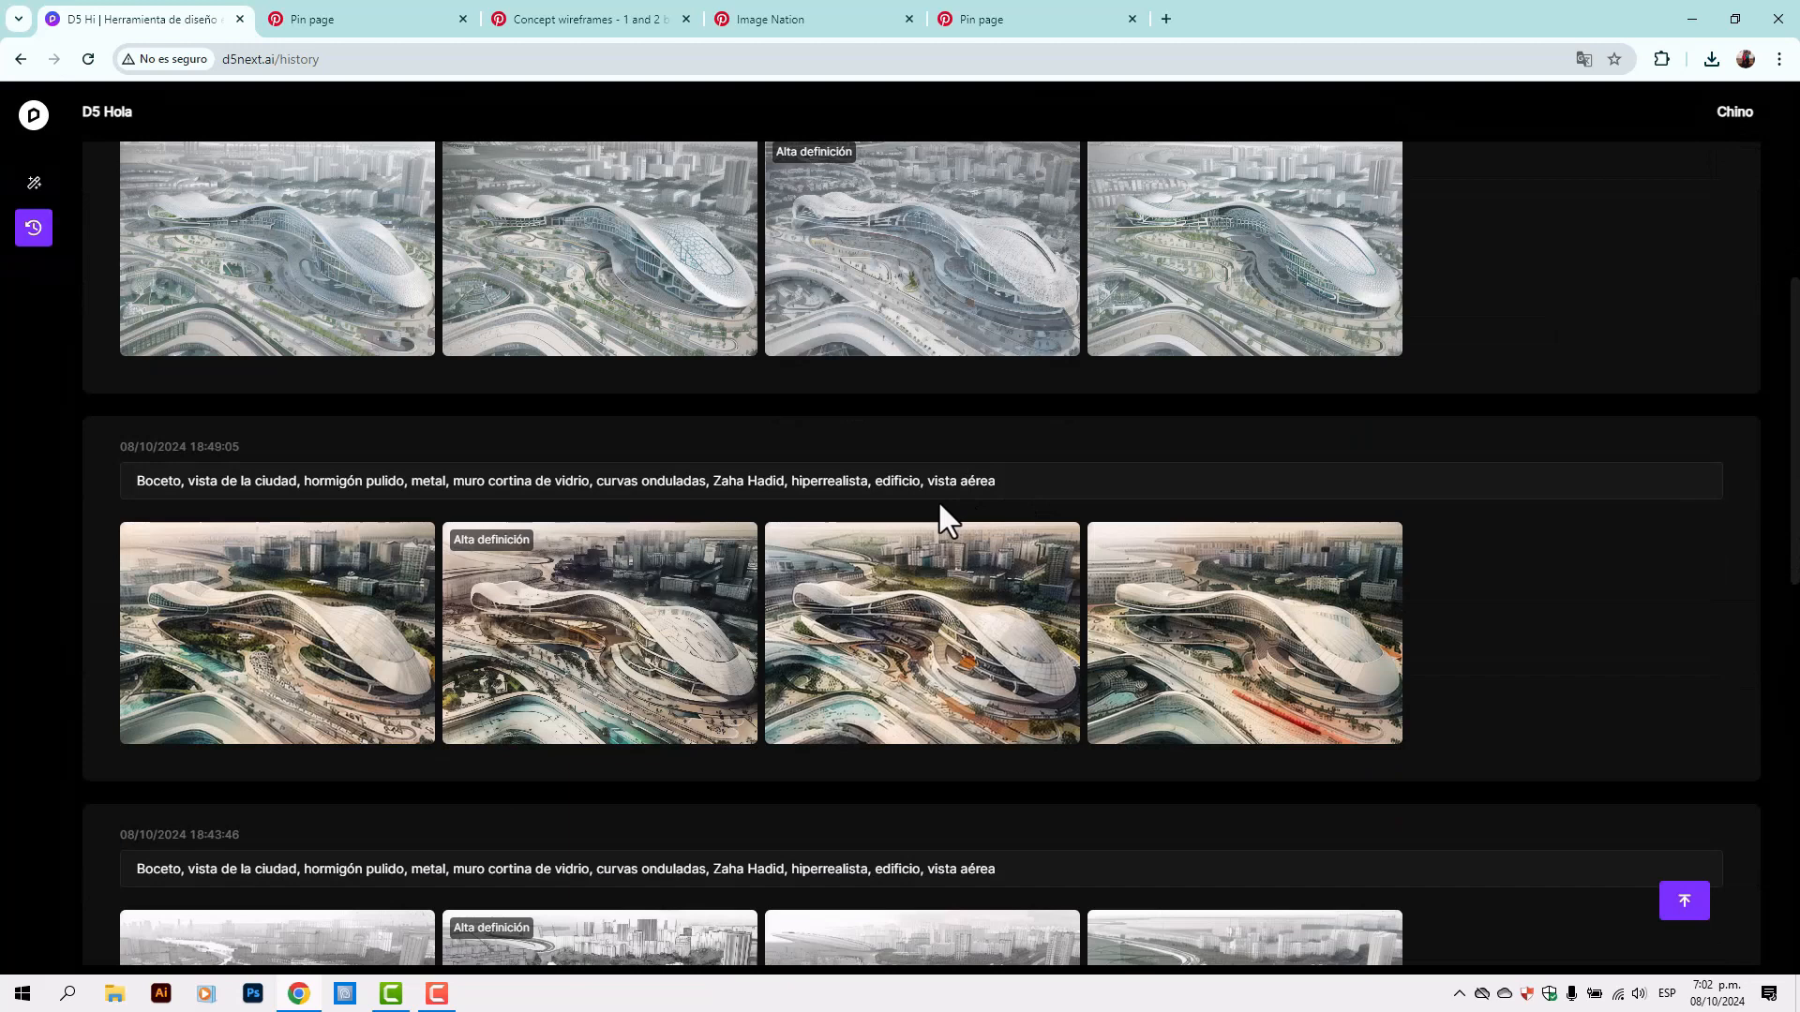
{"action": "left_click", "coordinate": [634, 621]}
{"action": "key", "text": "Escape"}
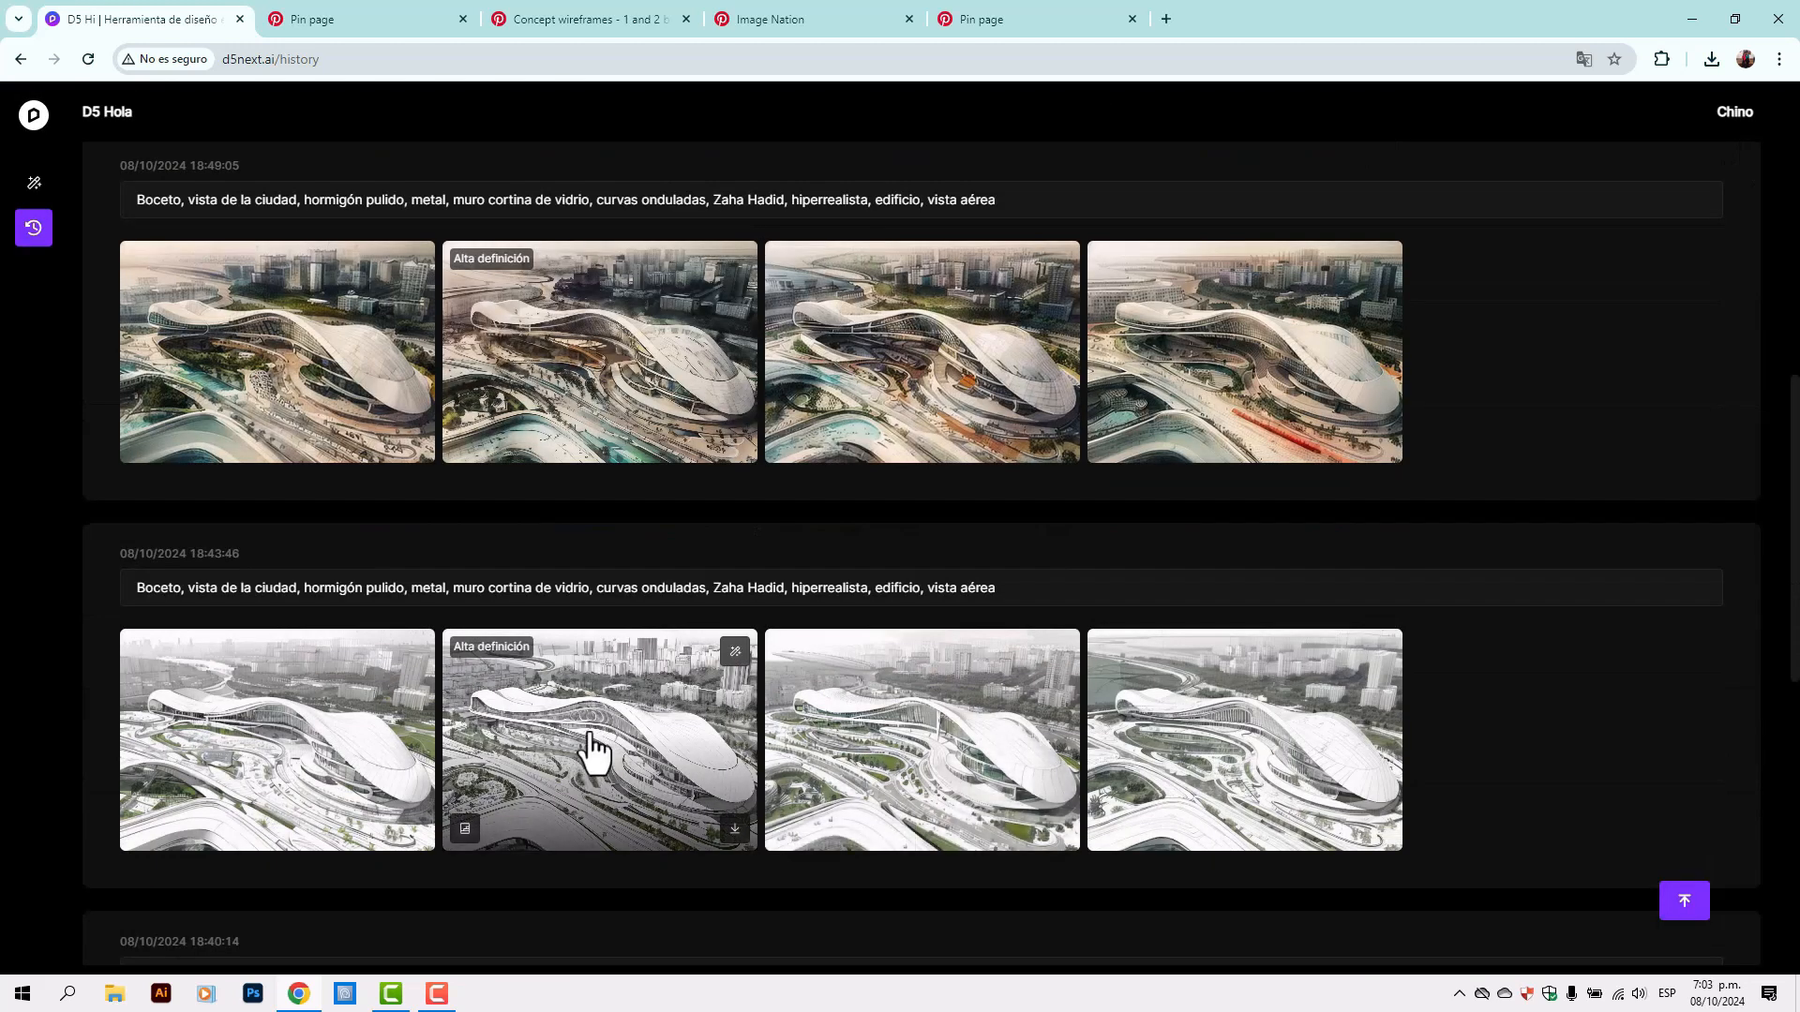